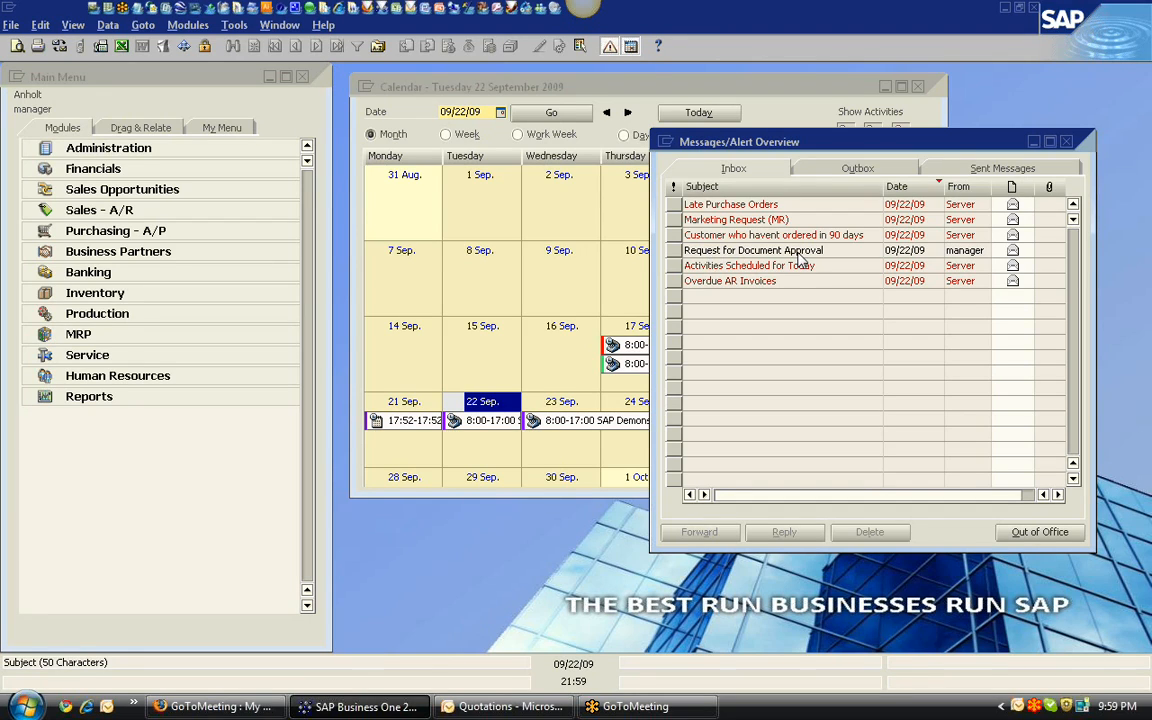
# Step: Review the Late Purchase Orders, Marketing Request (MR) and Customer who havent ordered in 90 days alerts in the message inbox
pyautogui.click(742, 205)
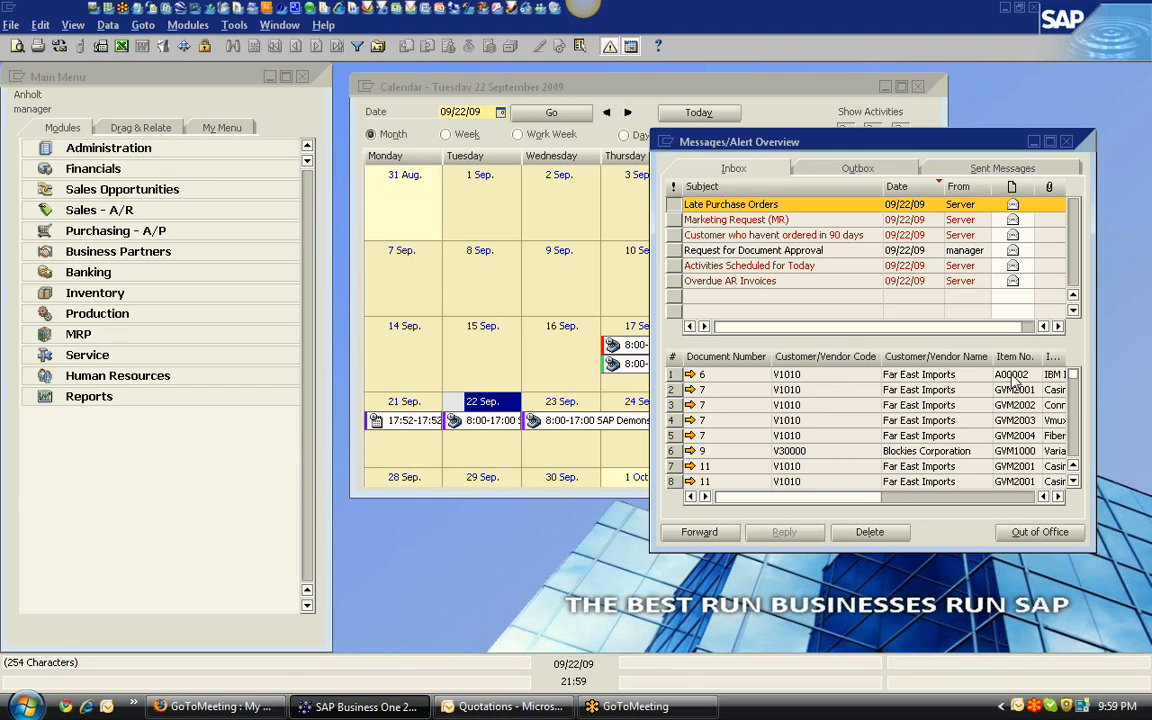
pyautogui.click(731, 221)
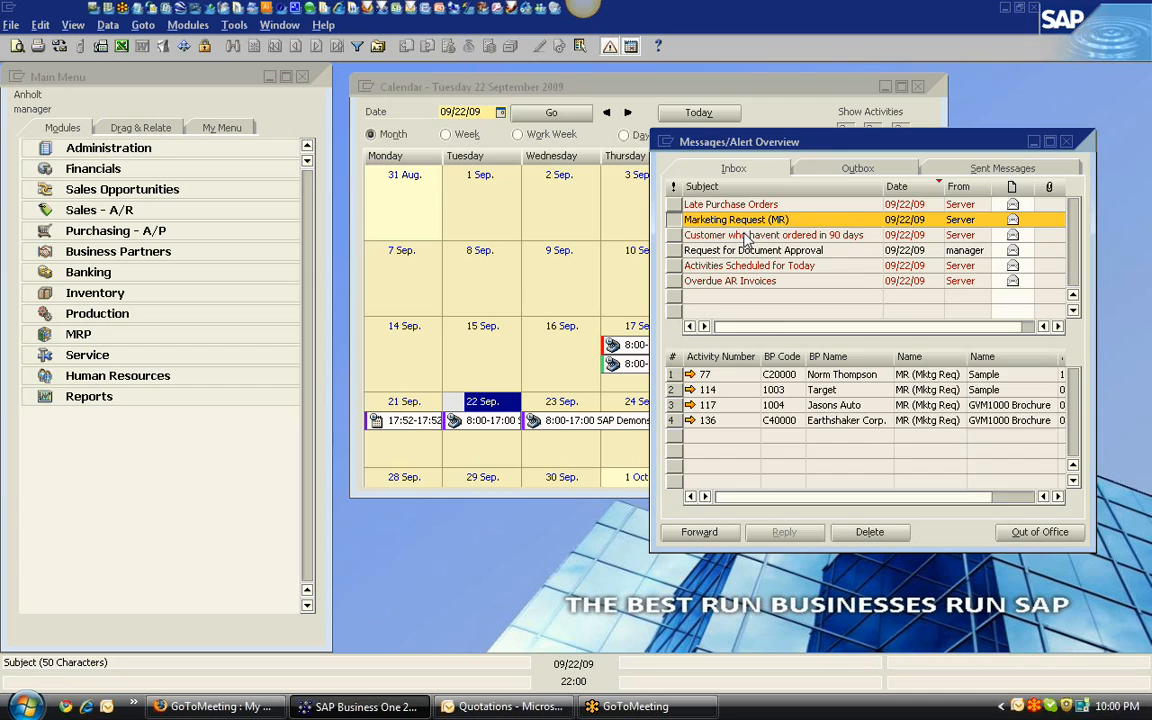
pyautogui.click(741, 235)
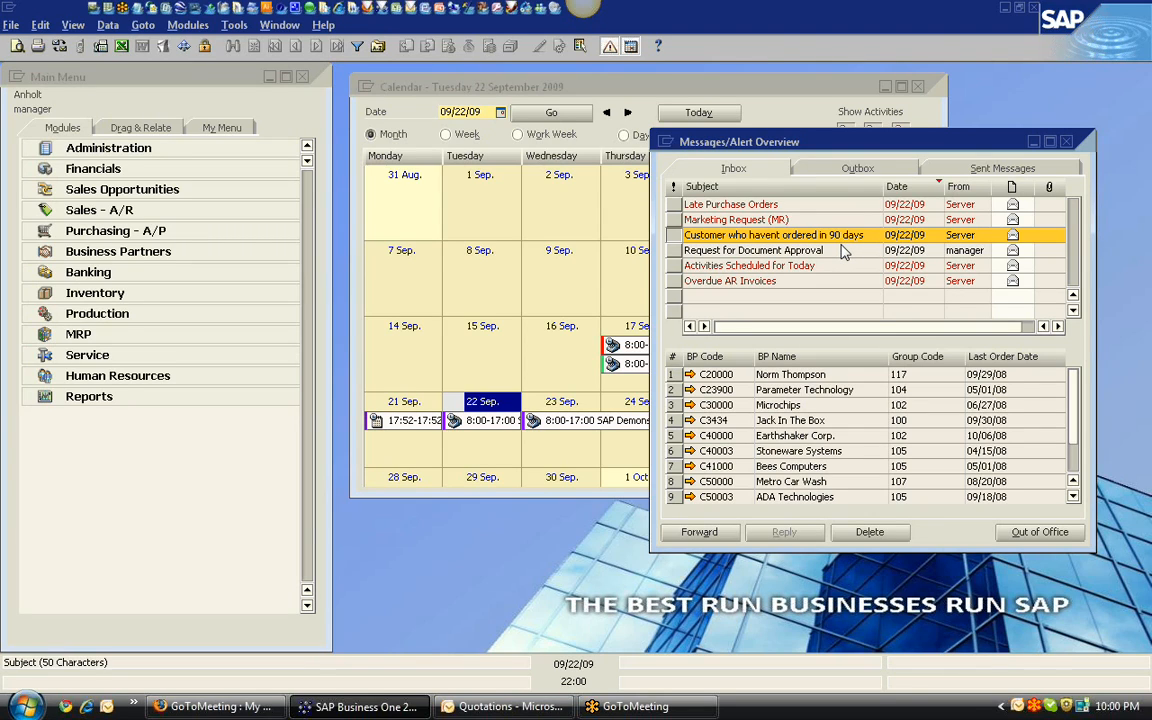
# Step: Examine the Request for Document Approval message and the decision options of its linked sales order request, leaving the request unanswered
pyautogui.click(812, 251)
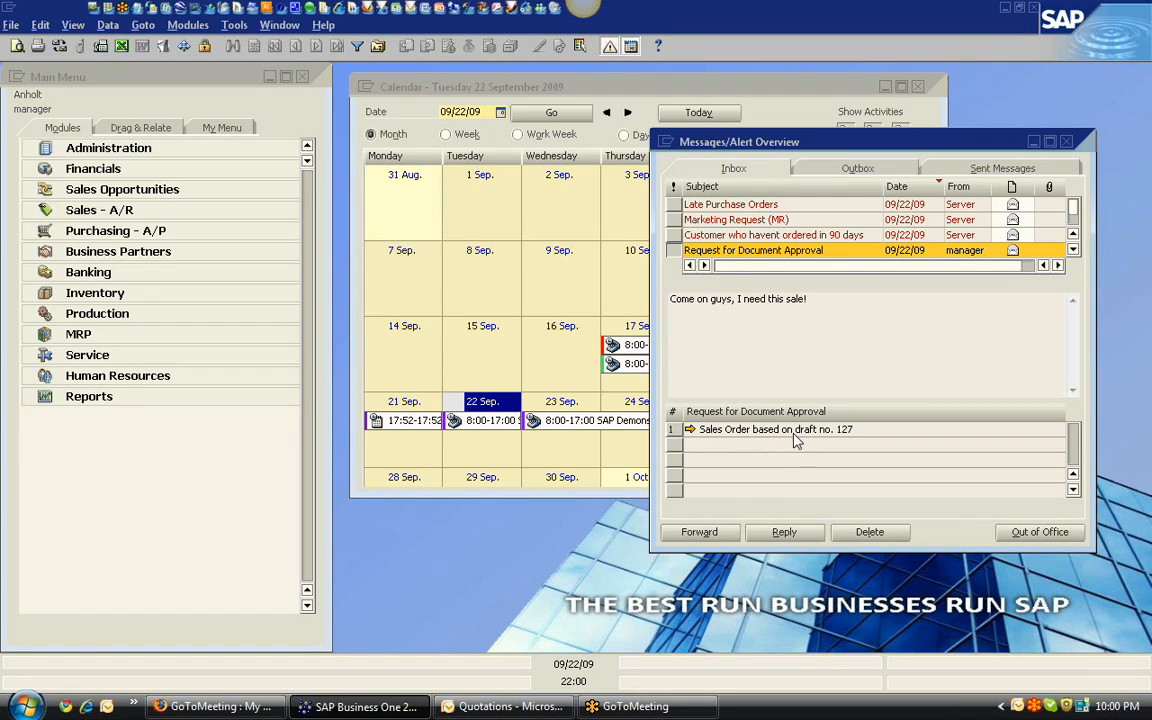
pyautogui.click(689, 429)
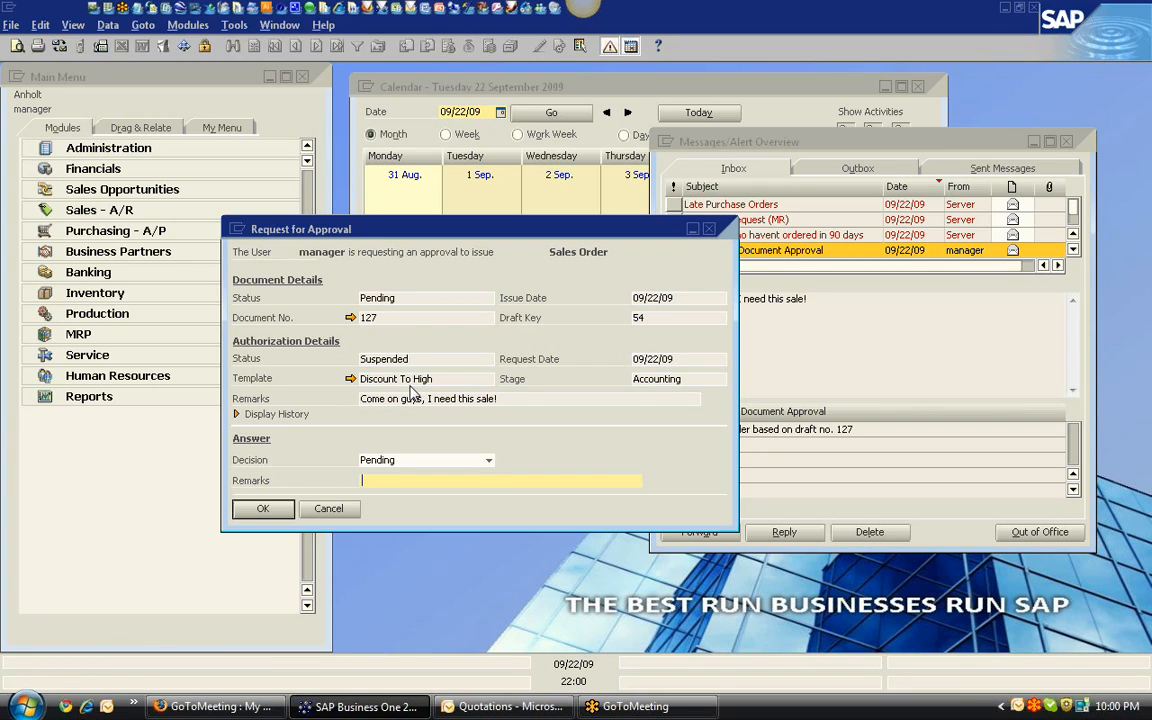
pyautogui.click(351, 317)
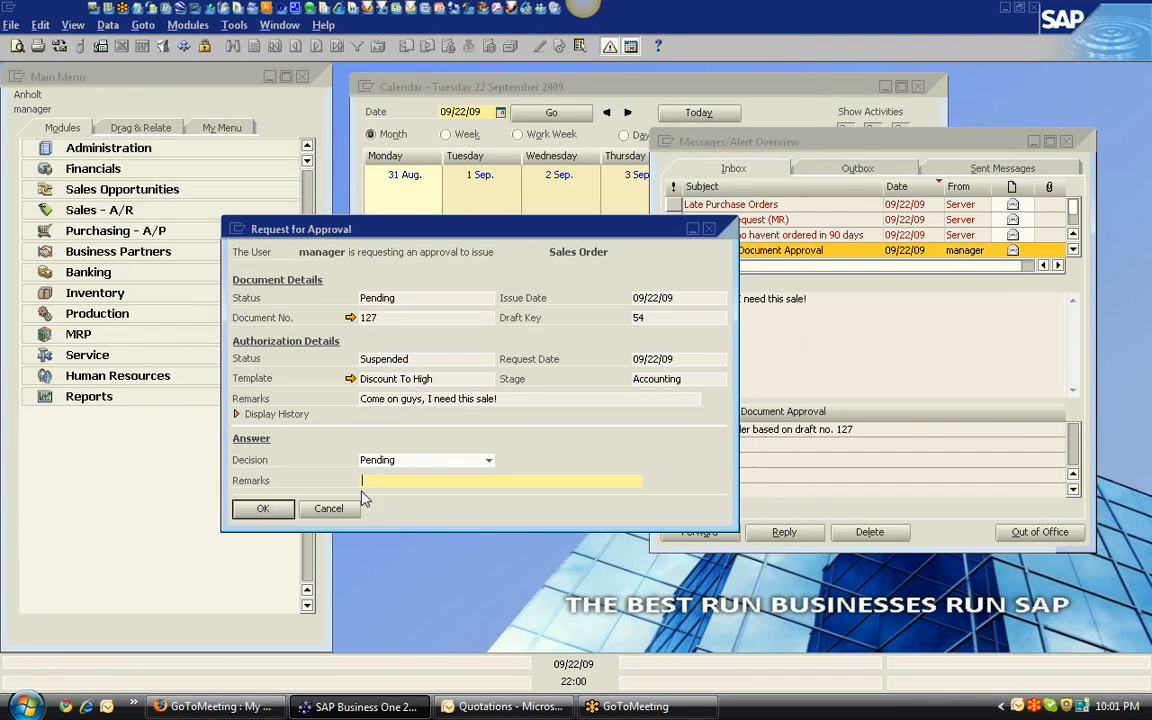
pyautogui.click(488, 461)
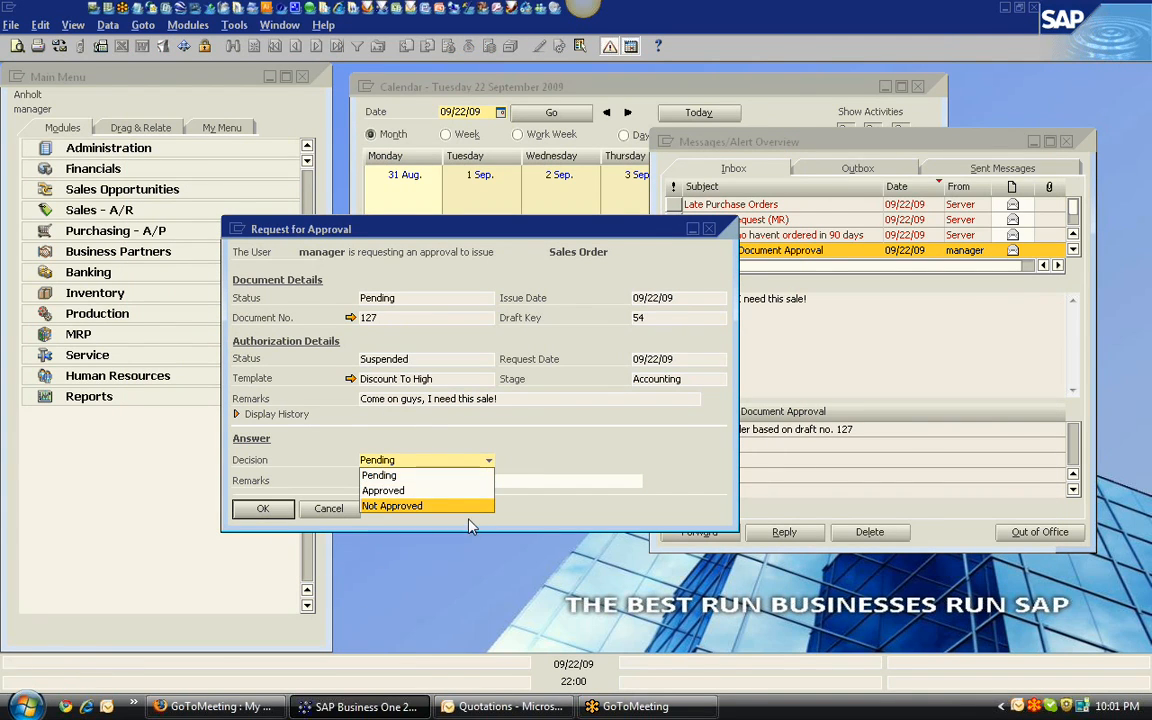
pyautogui.click(525, 455)
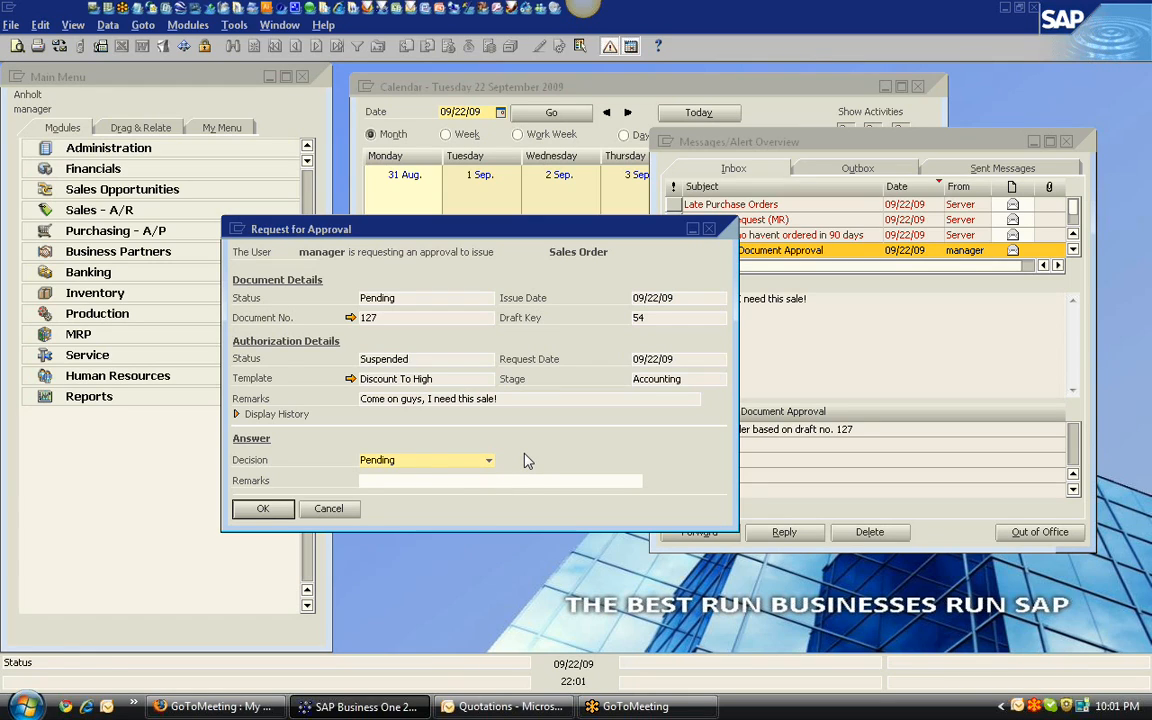
pyautogui.click(508, 481)
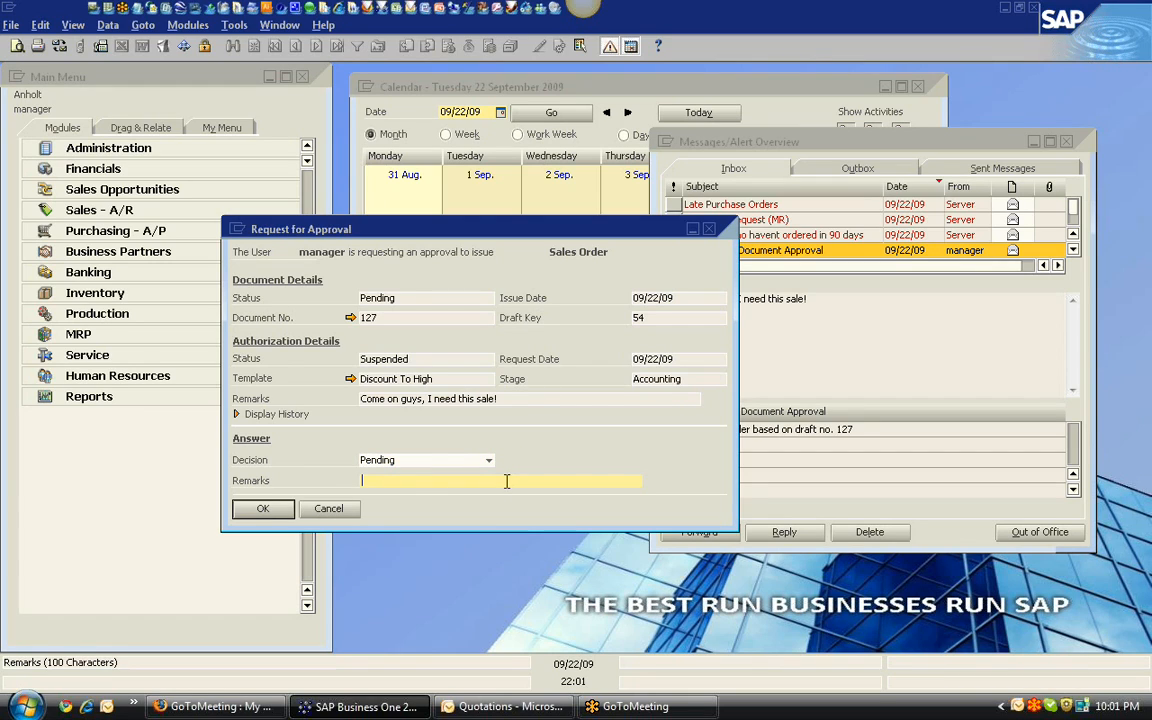
pyautogui.click(338, 512)
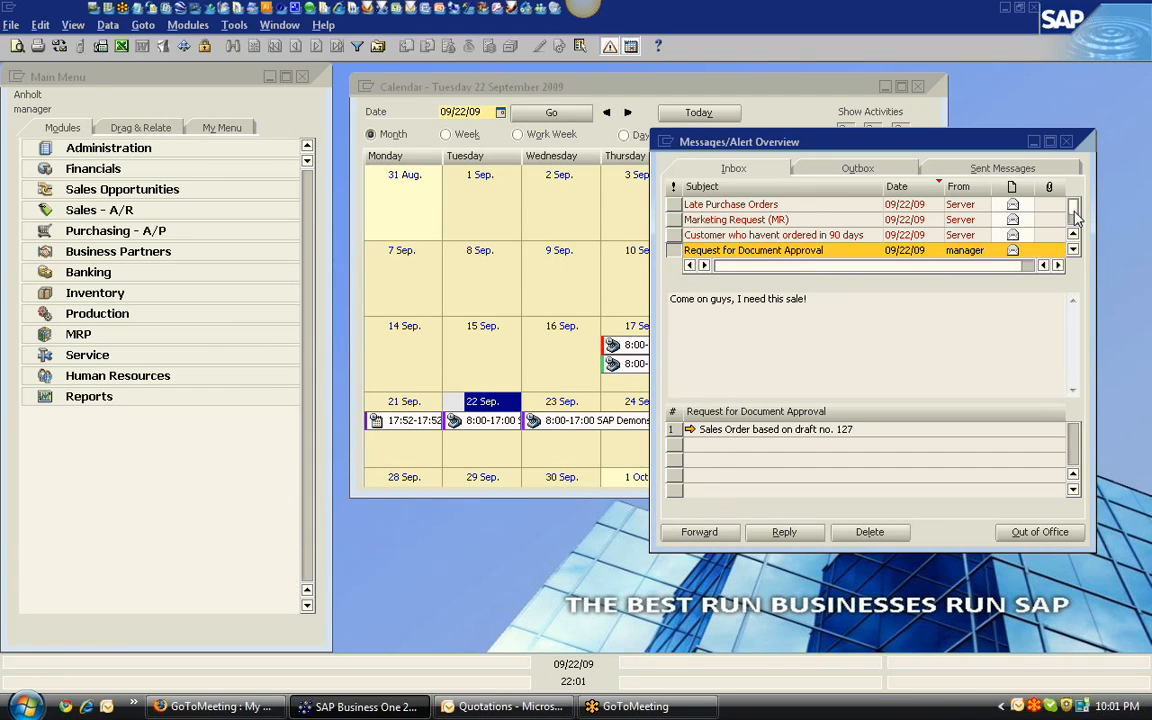
# Step: Review the Activities Scheduled for Today and Overdue AR Invoices alerts in the message inbox
pyautogui.scroll(-2, 1070, 232)
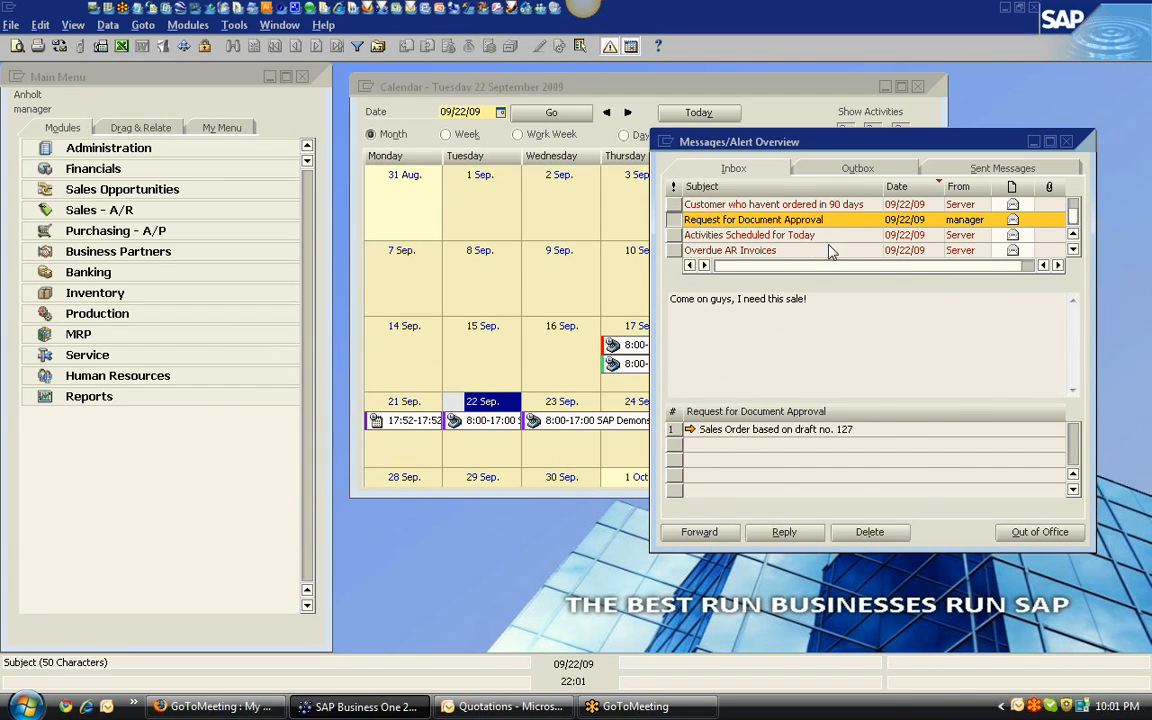
pyautogui.click(710, 235)
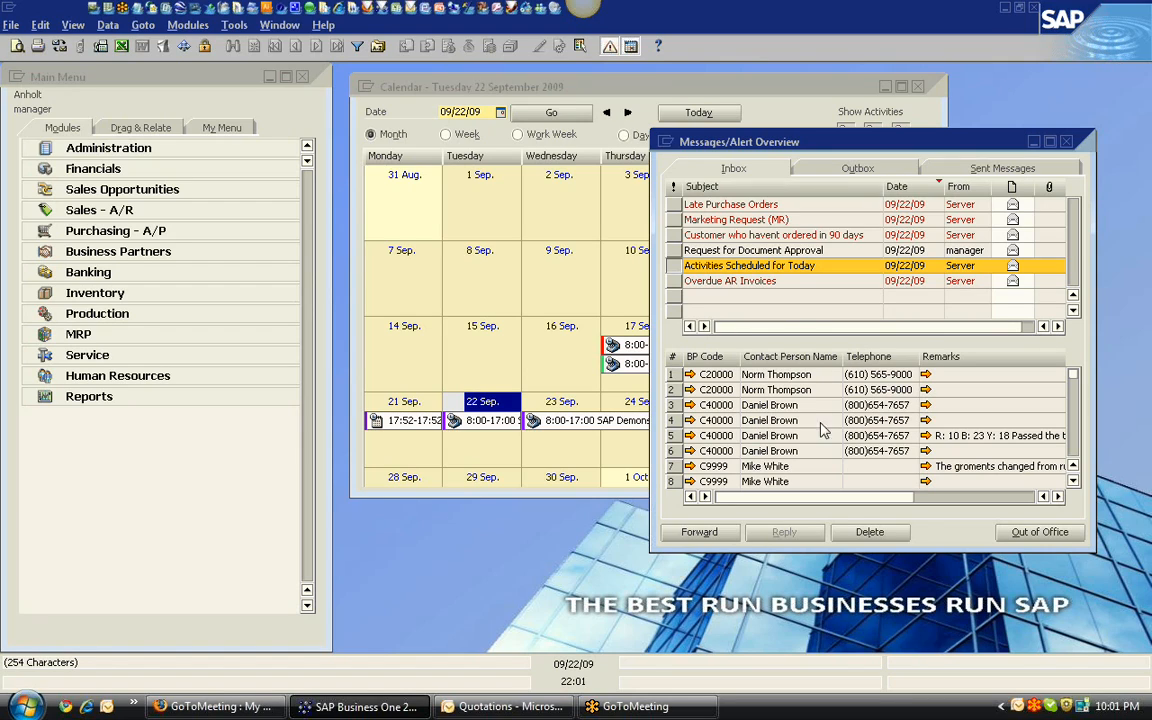
pyautogui.click(745, 283)
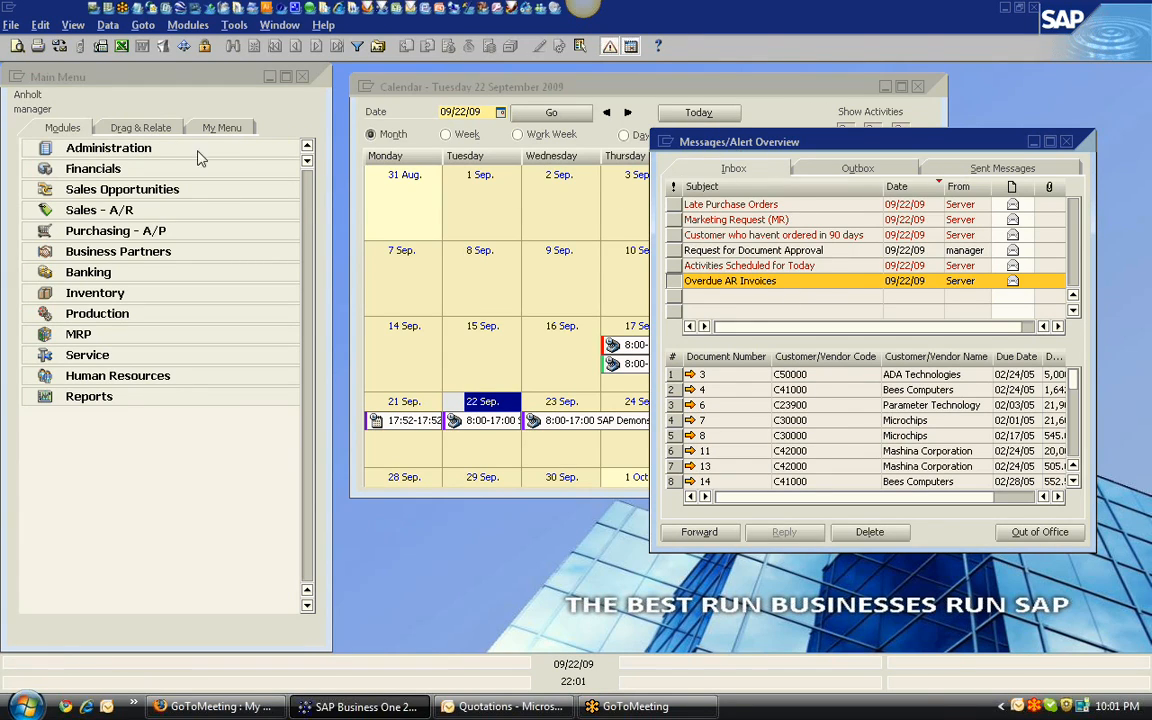
# Step: Look up the Overdue AR Invoices alert in Alerts Management and examine its recipients and their delivery methods
pyautogui.click(125, 150)
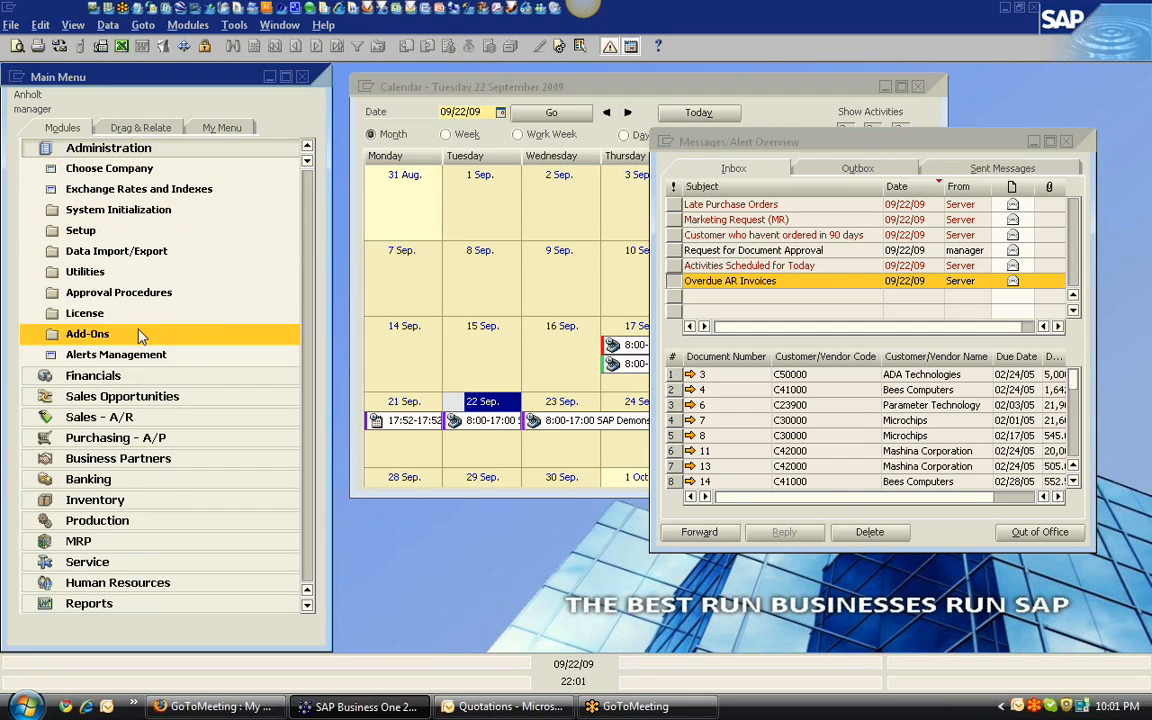
pyautogui.click(143, 356)
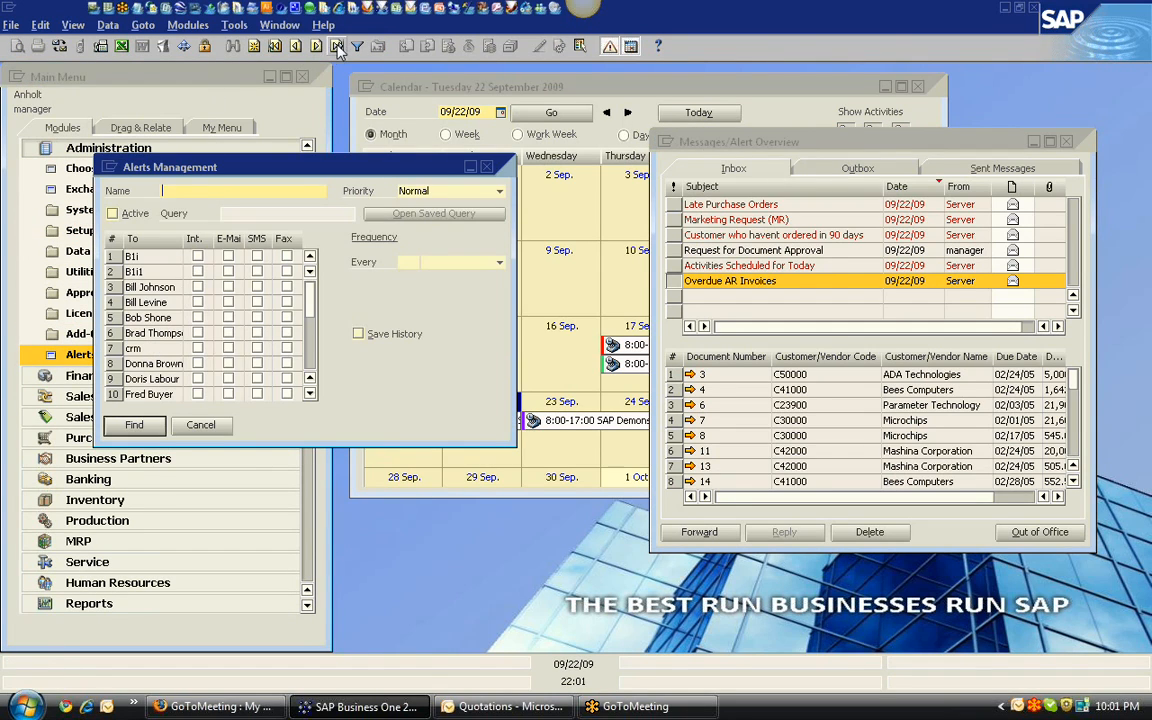
pyautogui.click(316, 46)
pyautogui.click(296, 46)
pyautogui.click(296, 46)
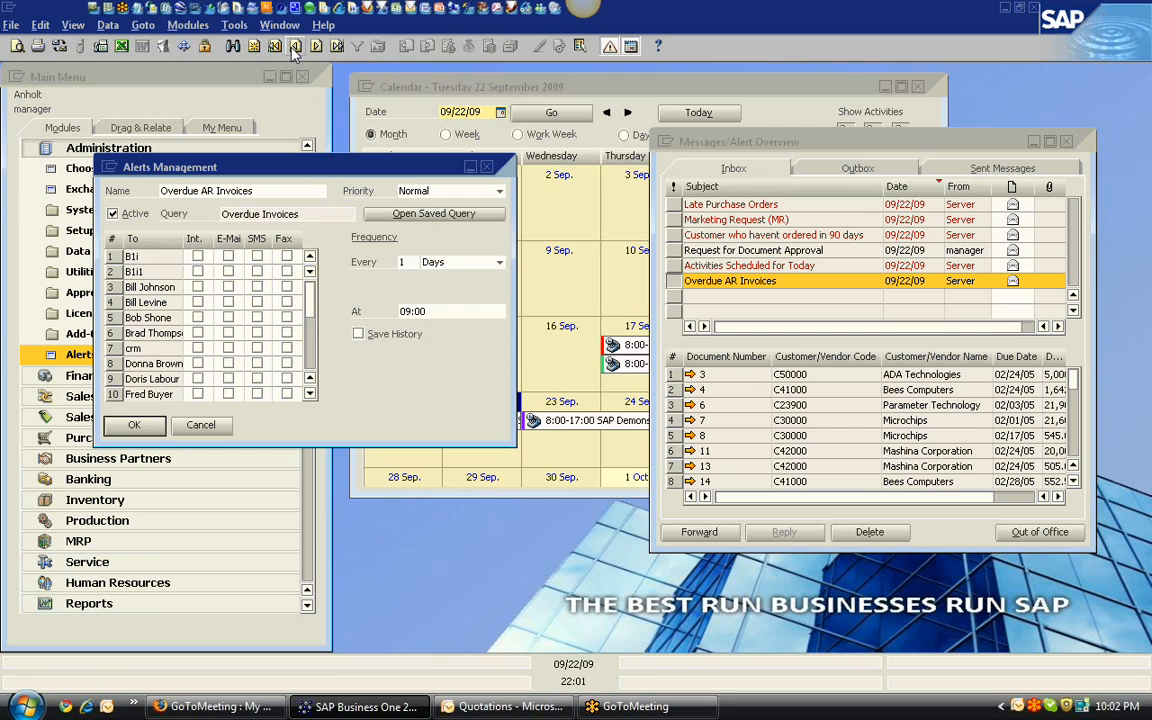
pyautogui.moveTo(307, 291); pyautogui.dragTo(311, 342)
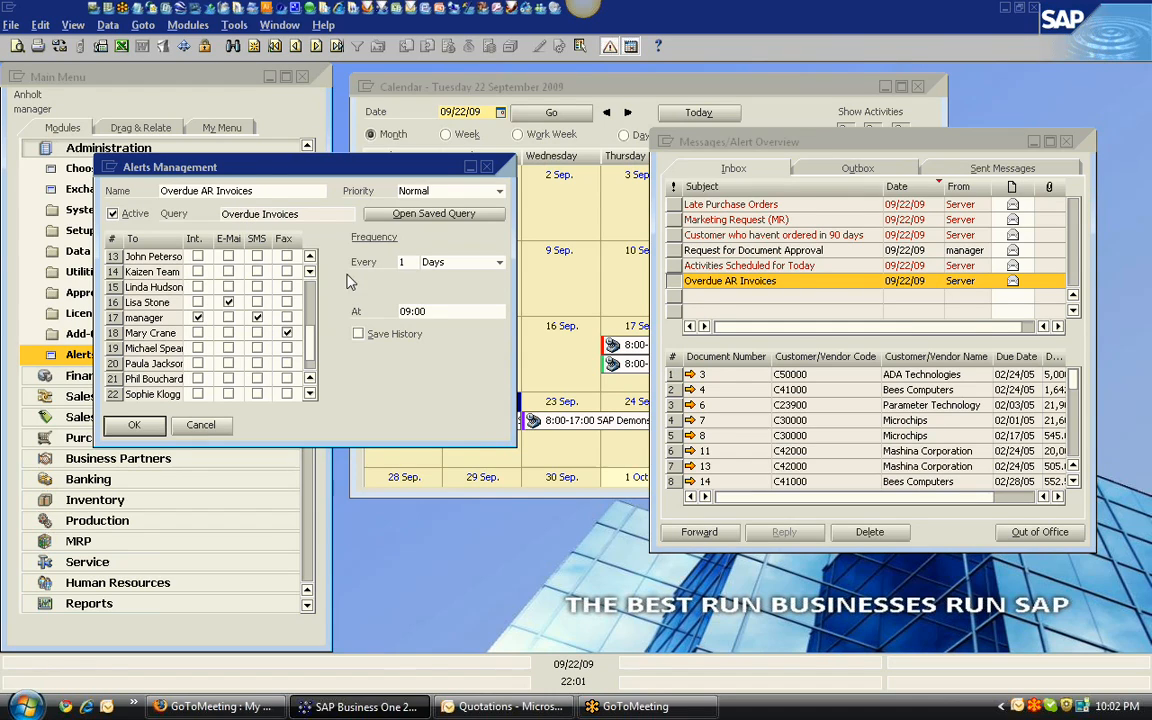
# Step: Examine the frequency units offered for the Overdue AR Invoices alert, keep Days, and leave Alerts Management without saving
pyautogui.click(740, 148)
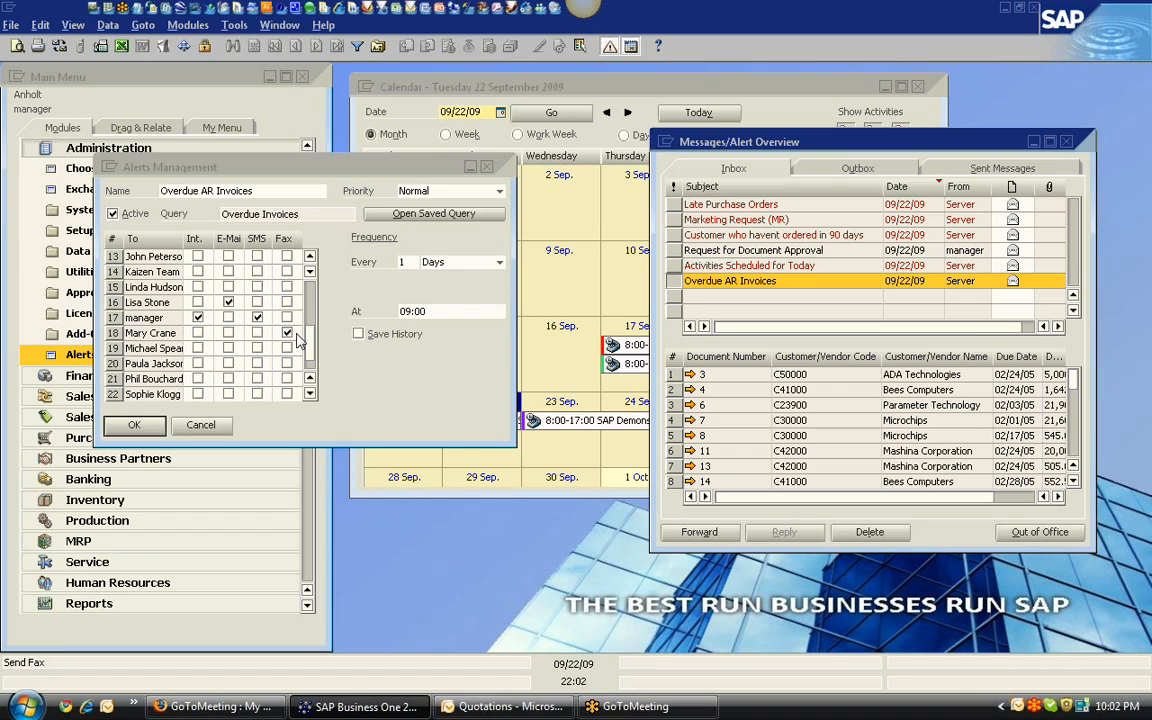
pyautogui.click(500, 263)
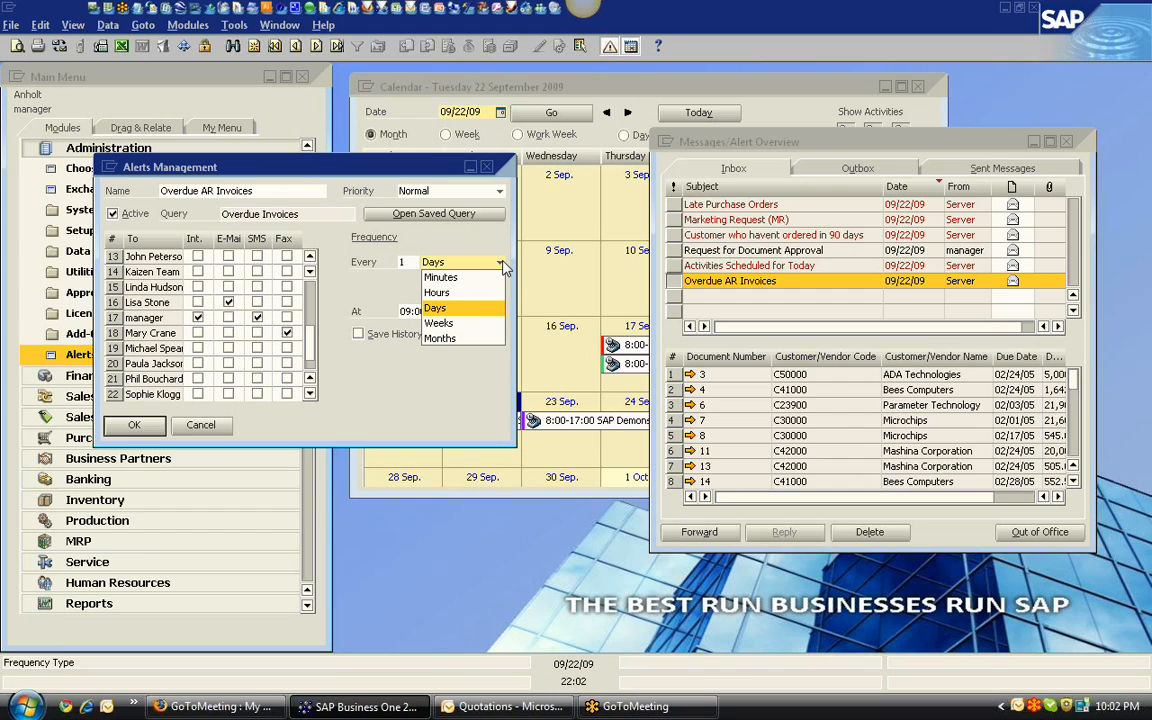
pyautogui.click(440, 307)
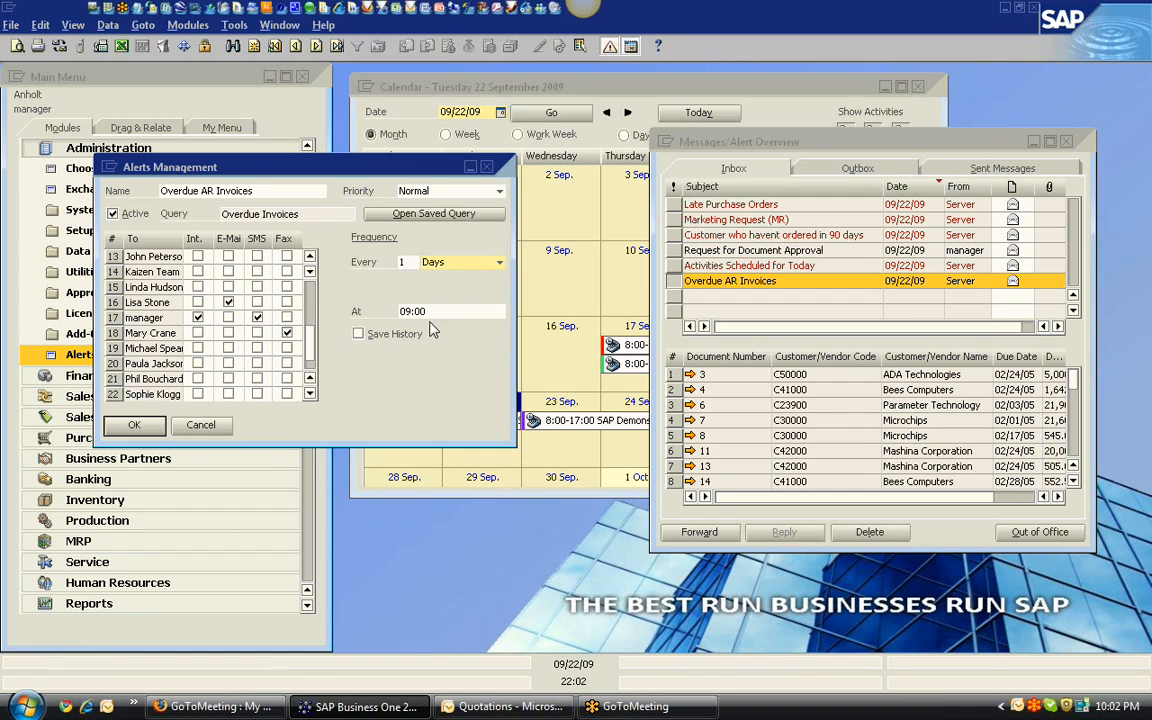
pyautogui.click(222, 426)
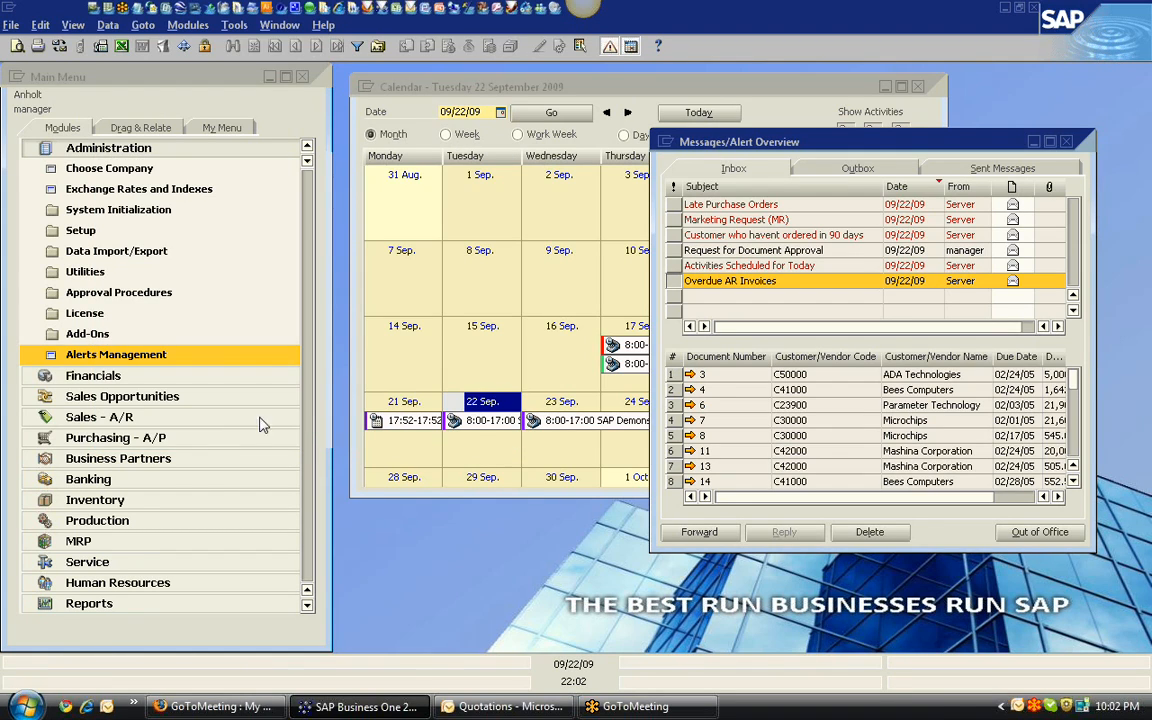
# Step: Close the message overview, examine the user views and colors in the Calendar Settings, and close the calendar
pyautogui.click(1066, 142)
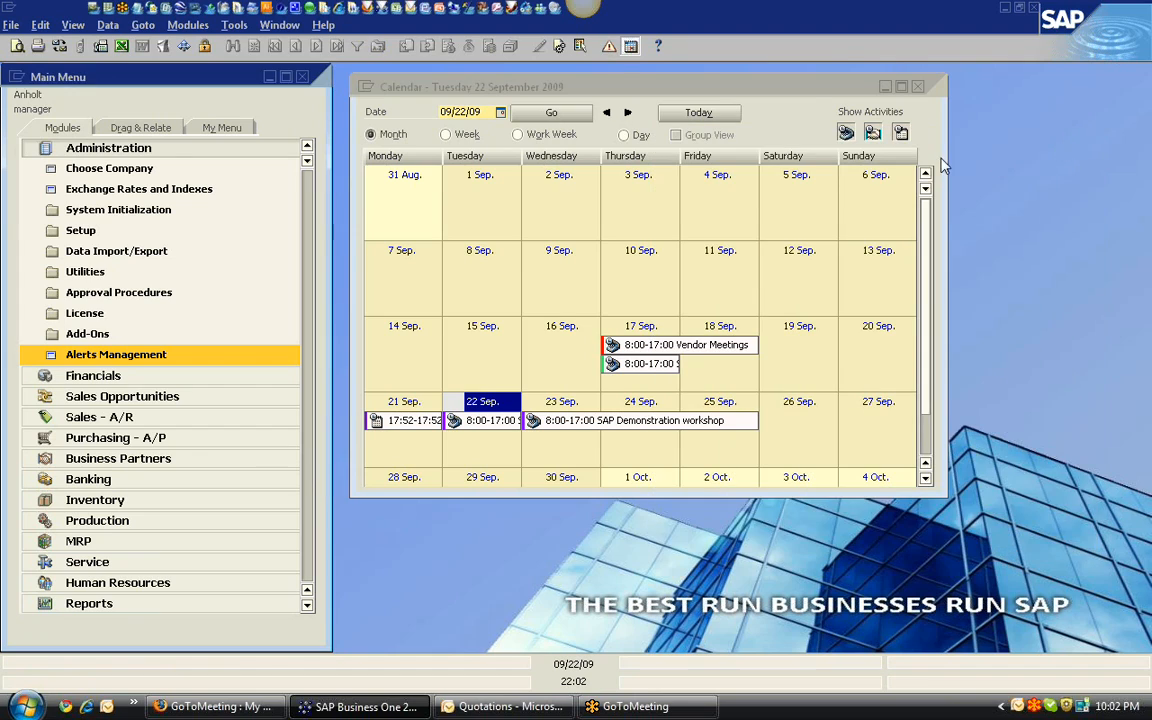
pyautogui.click(801, 96)
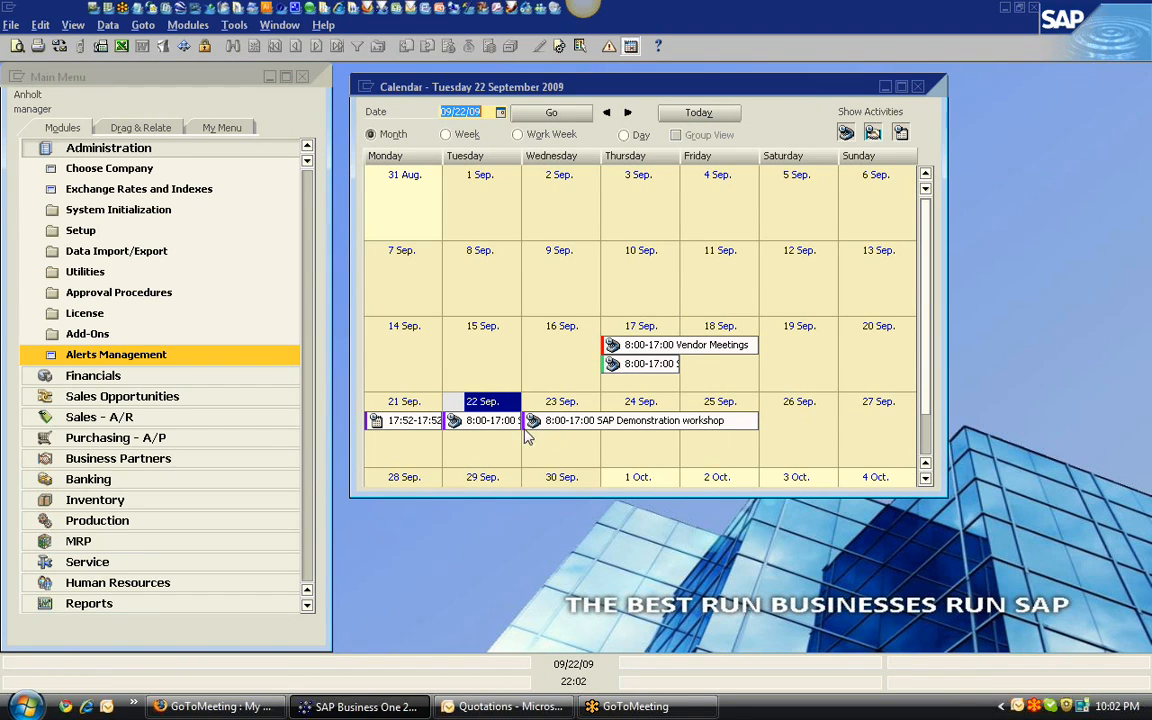
pyautogui.click(560, 47)
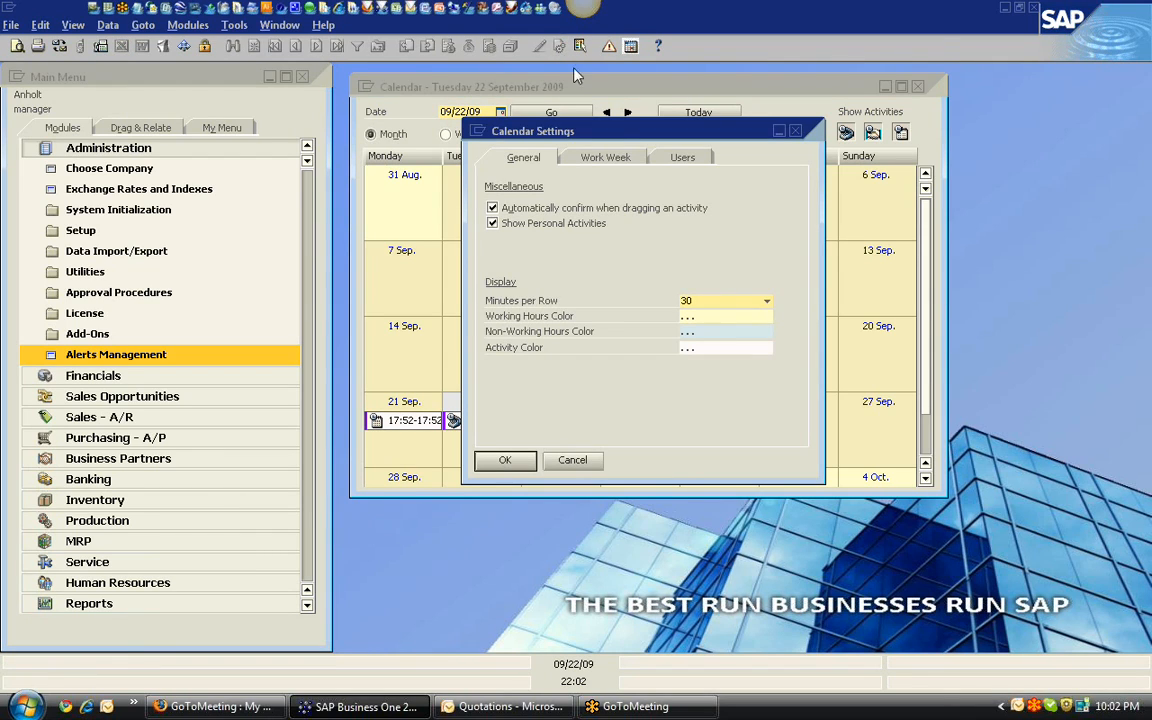
pyautogui.click(683, 157)
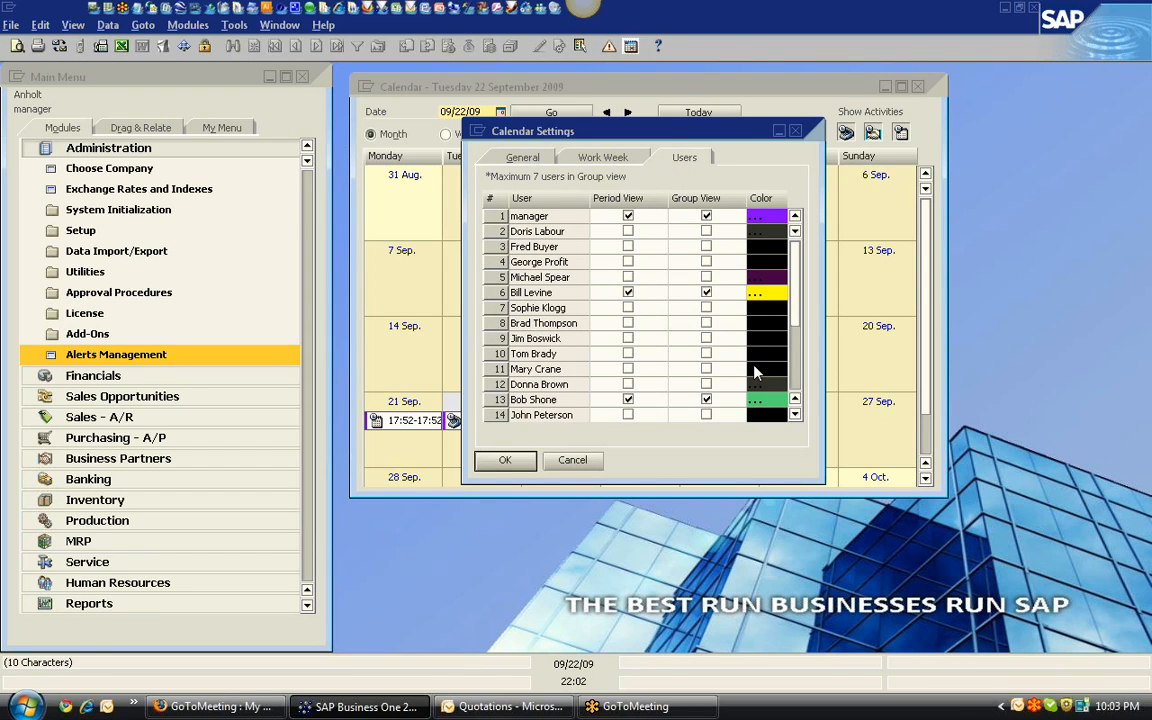
pyautogui.click(587, 466)
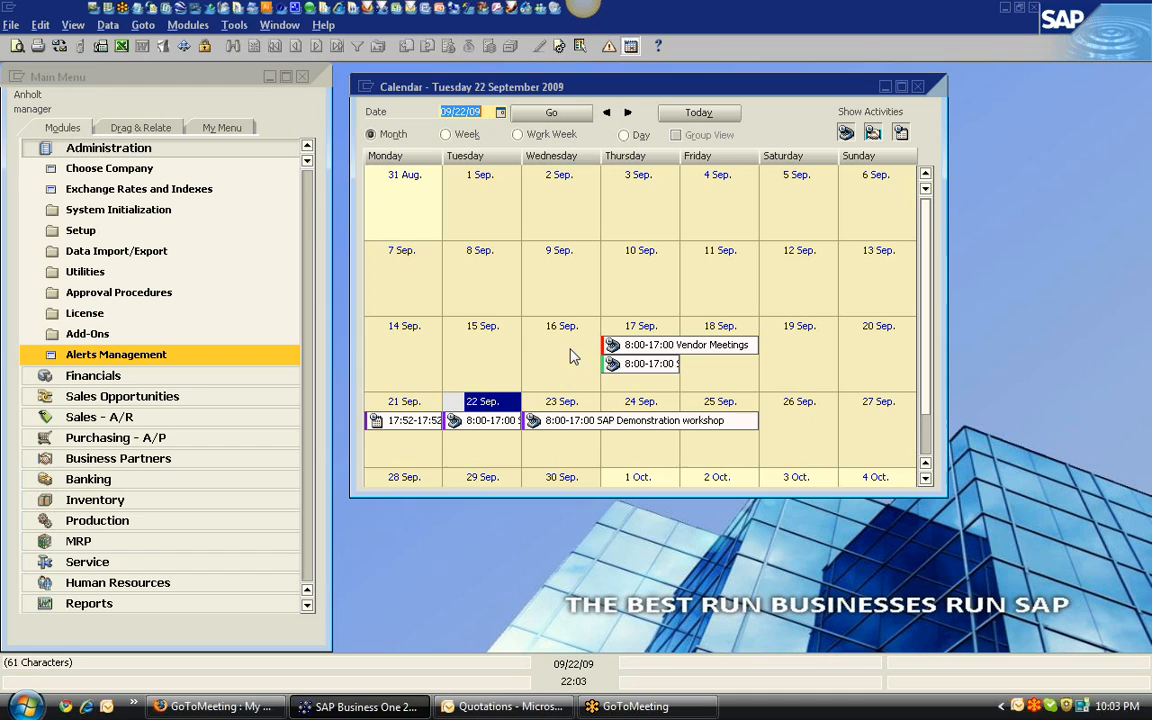
pyautogui.click(918, 88)
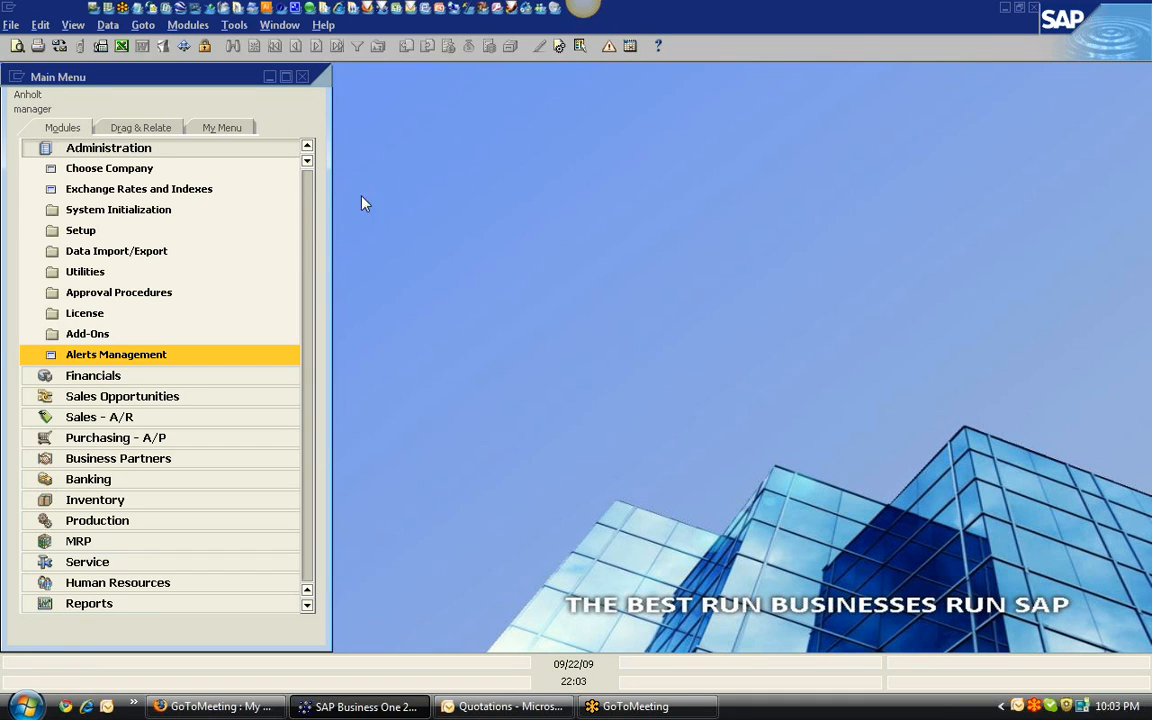
# Step: Collapse the Administration module and clear the visibility of all modules in the Main Menu's form settings
pyautogui.click(155, 150)
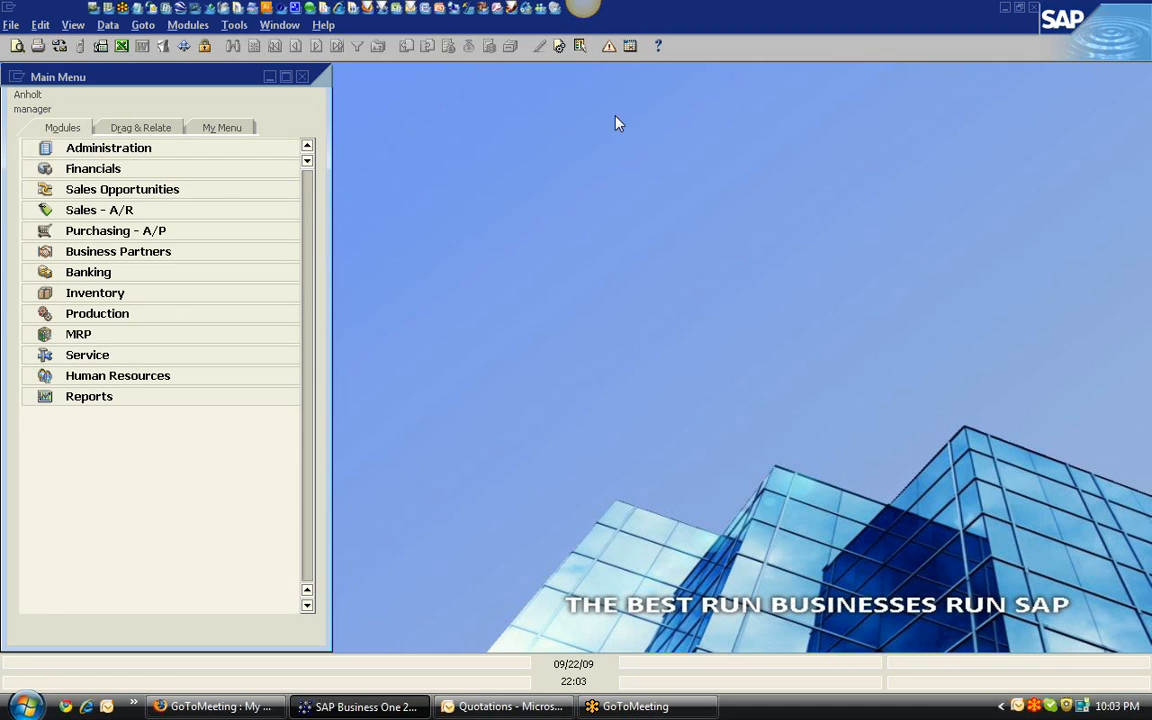
pyautogui.click(560, 46)
pyautogui.doubleClick(841, 142)
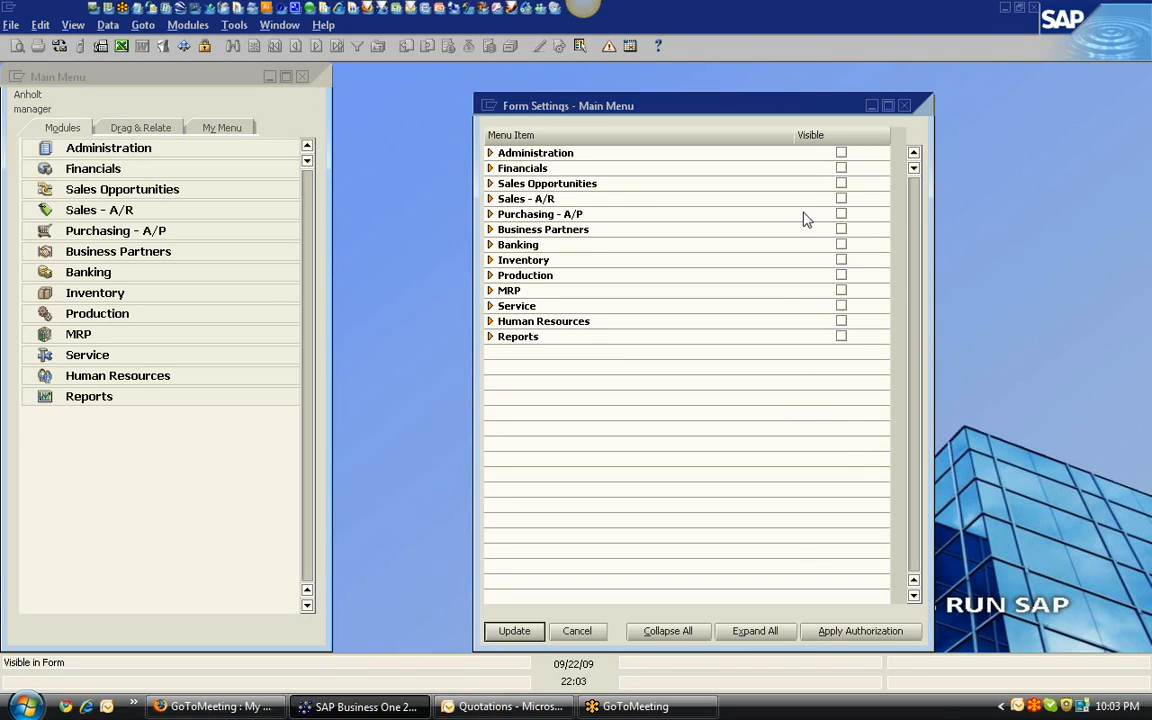
# Step: Make Sales Quotation and Sales Order under Sales - A/R and the Inventory module visible, update the Main Menu, and check the Sales - A/R entries
pyautogui.click(490, 199)
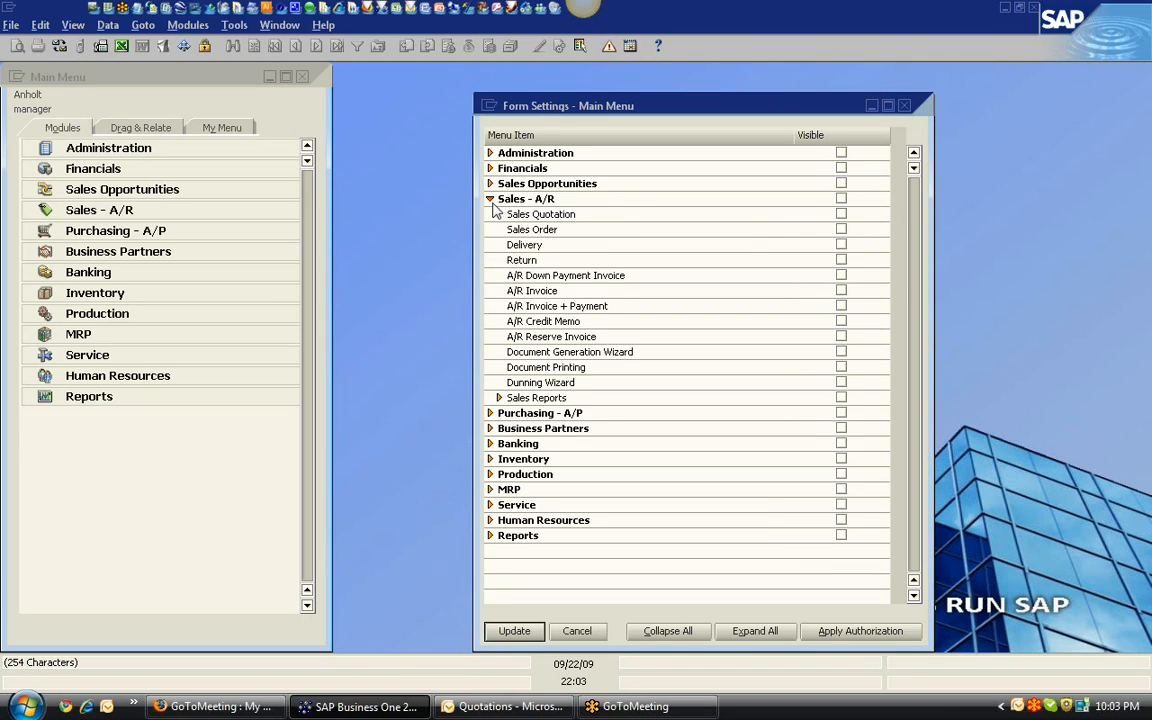
pyautogui.click(841, 214)
pyautogui.click(841, 229)
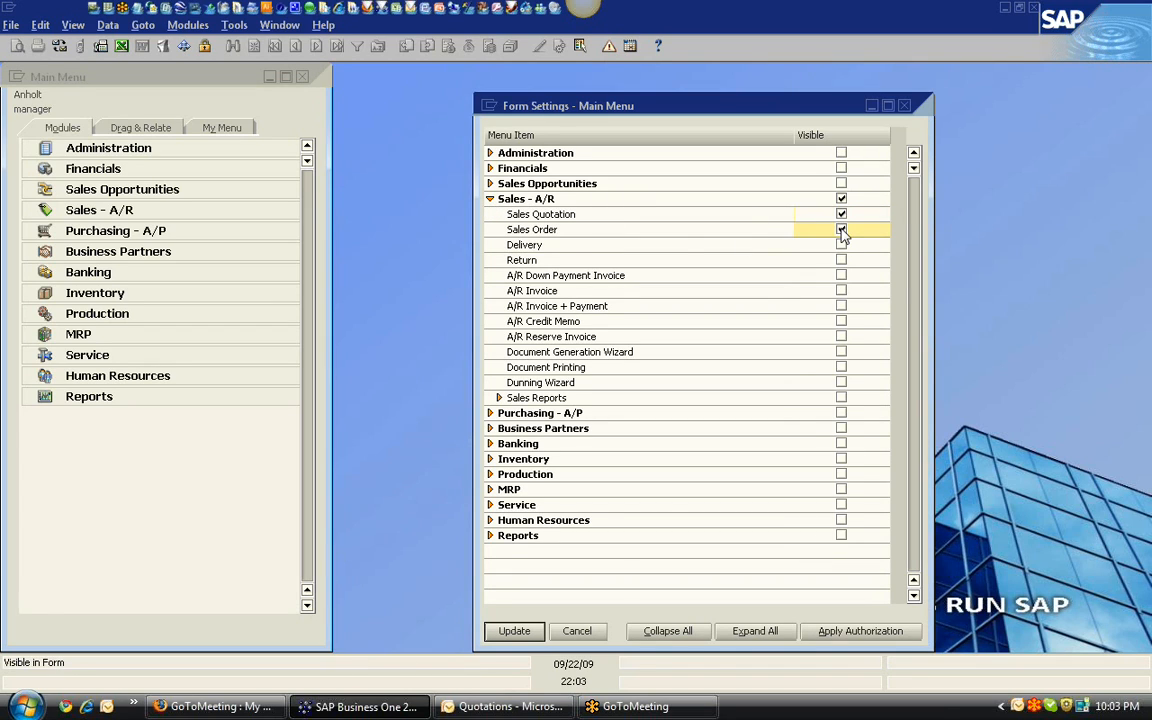
pyautogui.click(841, 459)
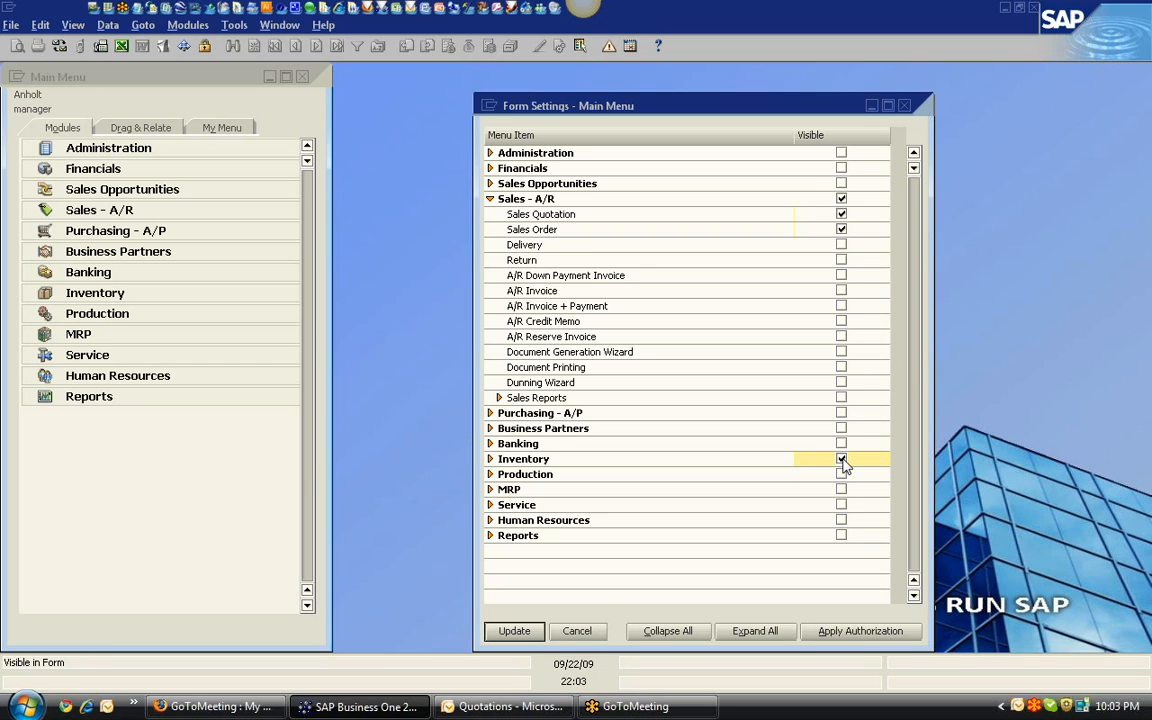
pyautogui.click(516, 631)
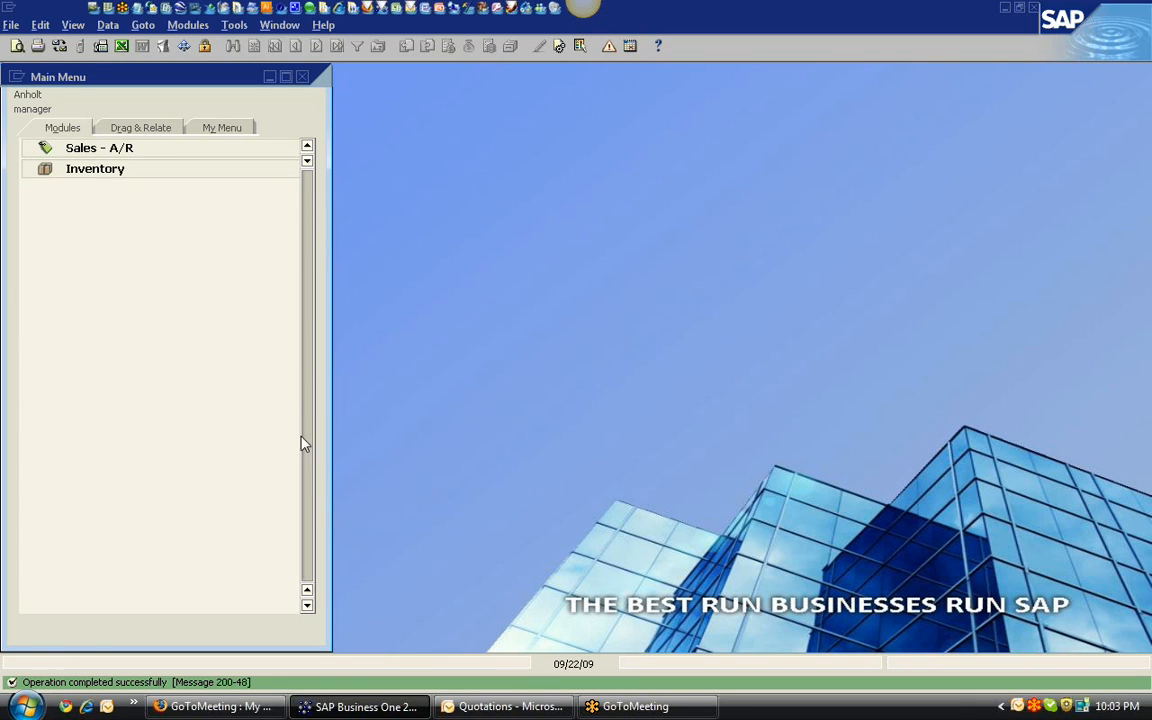
pyautogui.click(100, 152)
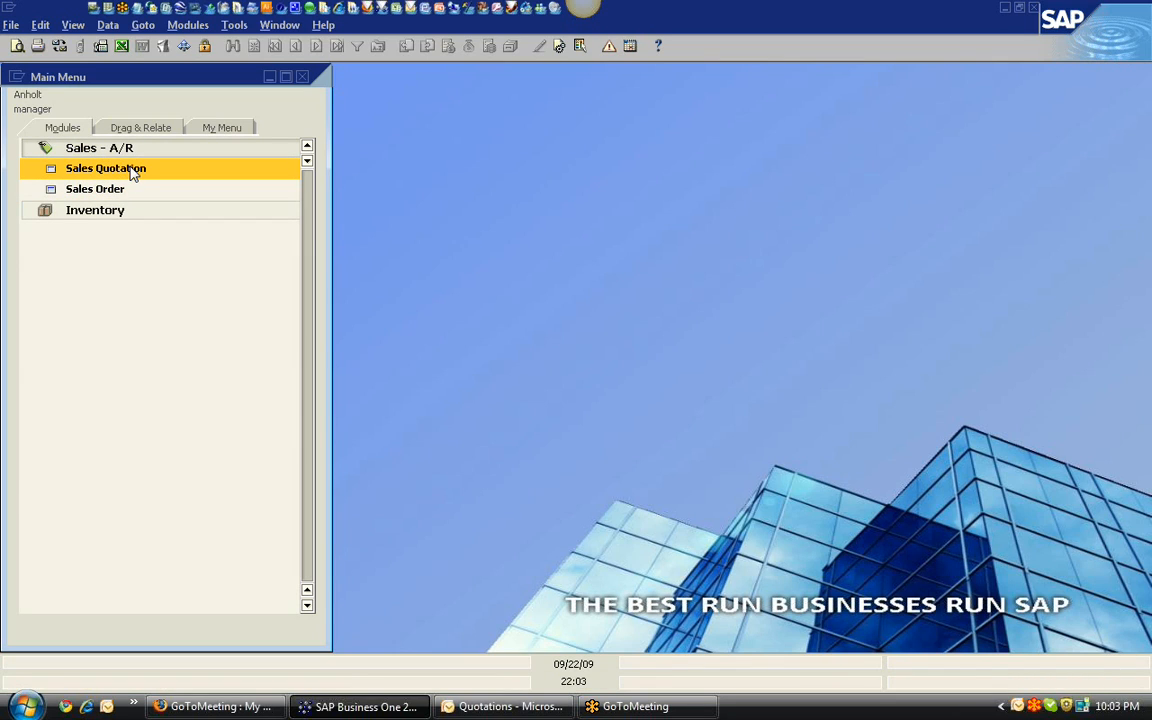
pyautogui.click(110, 150)
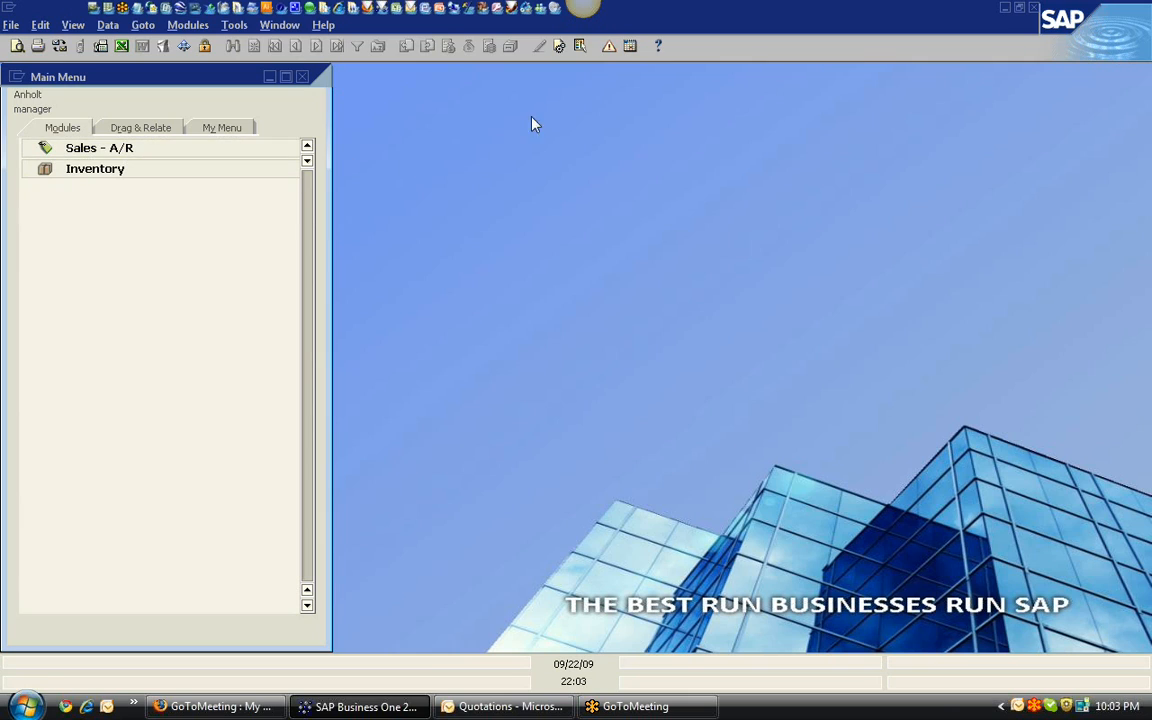
# Step: Restore the visibility of all modules in the Main Menu's form settings and update the menu
pyautogui.click(558, 47)
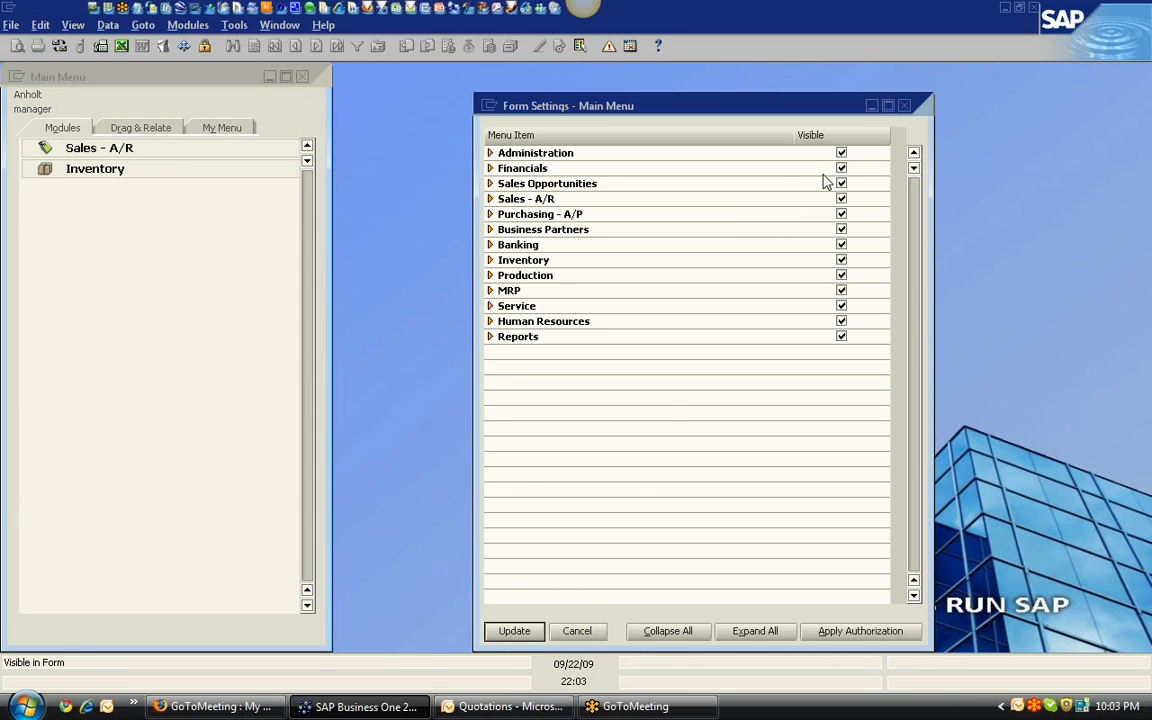
pyautogui.click(514, 631)
pyautogui.click(514, 631)
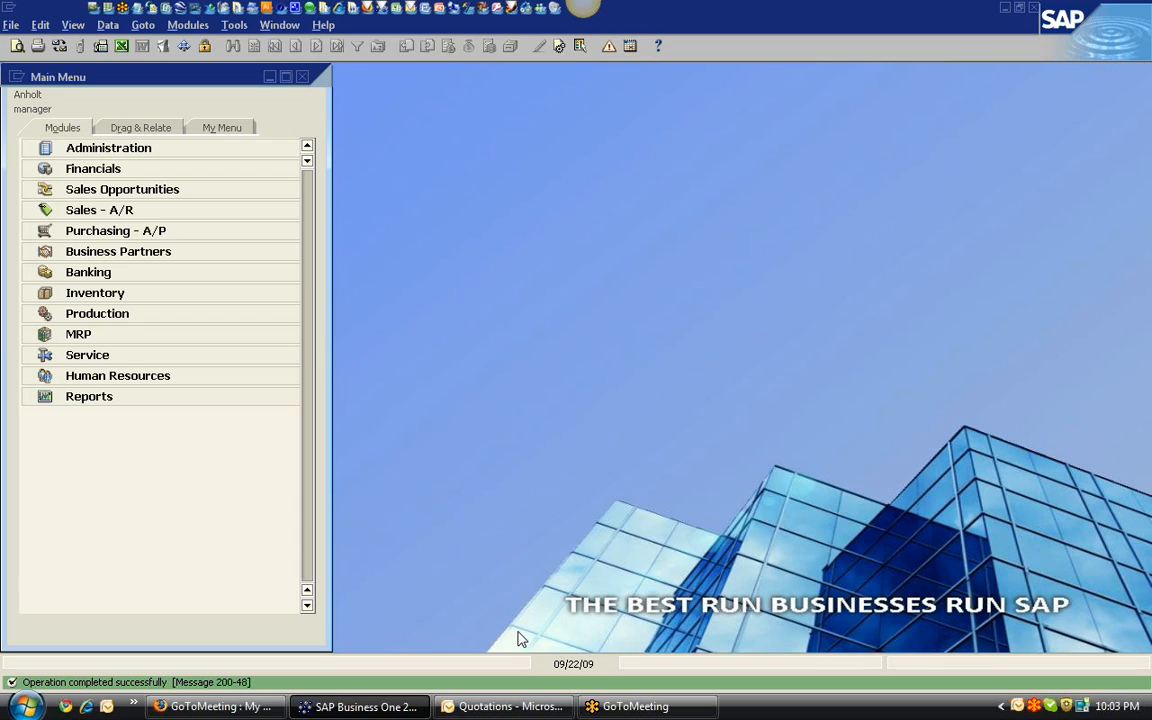
# Step: Examine the System Initialization and Authorizations entries under Administration, and collapse the module
pyautogui.click(137, 149)
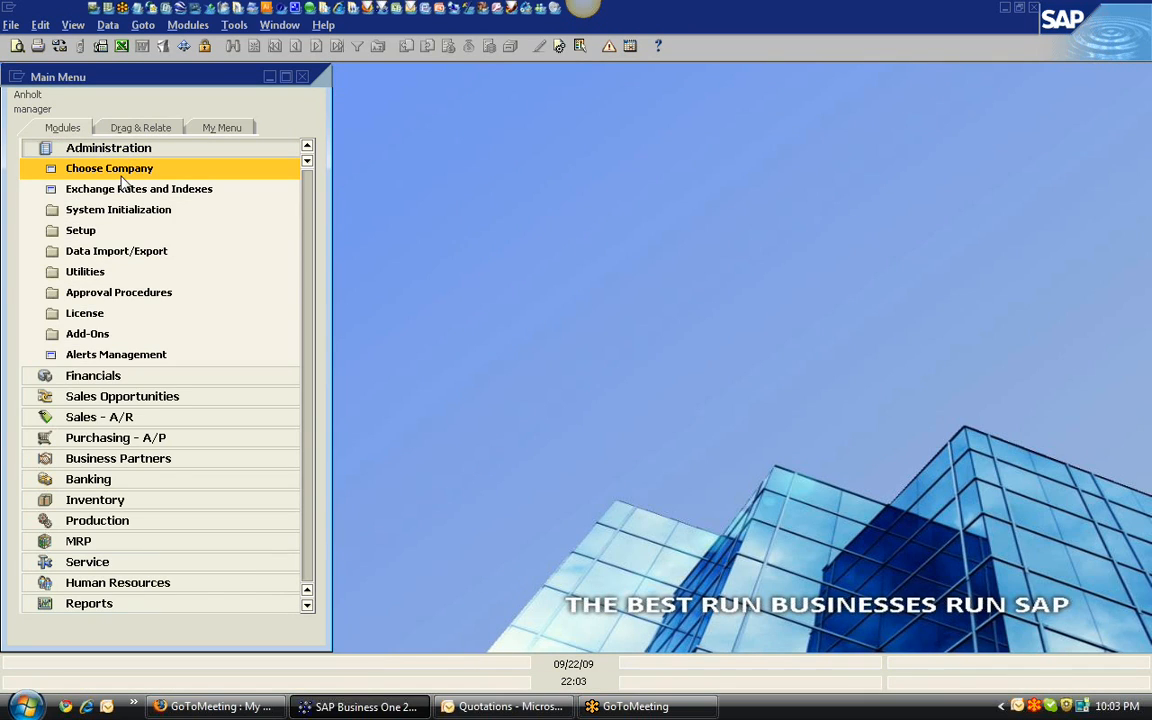
pyautogui.click(136, 212)
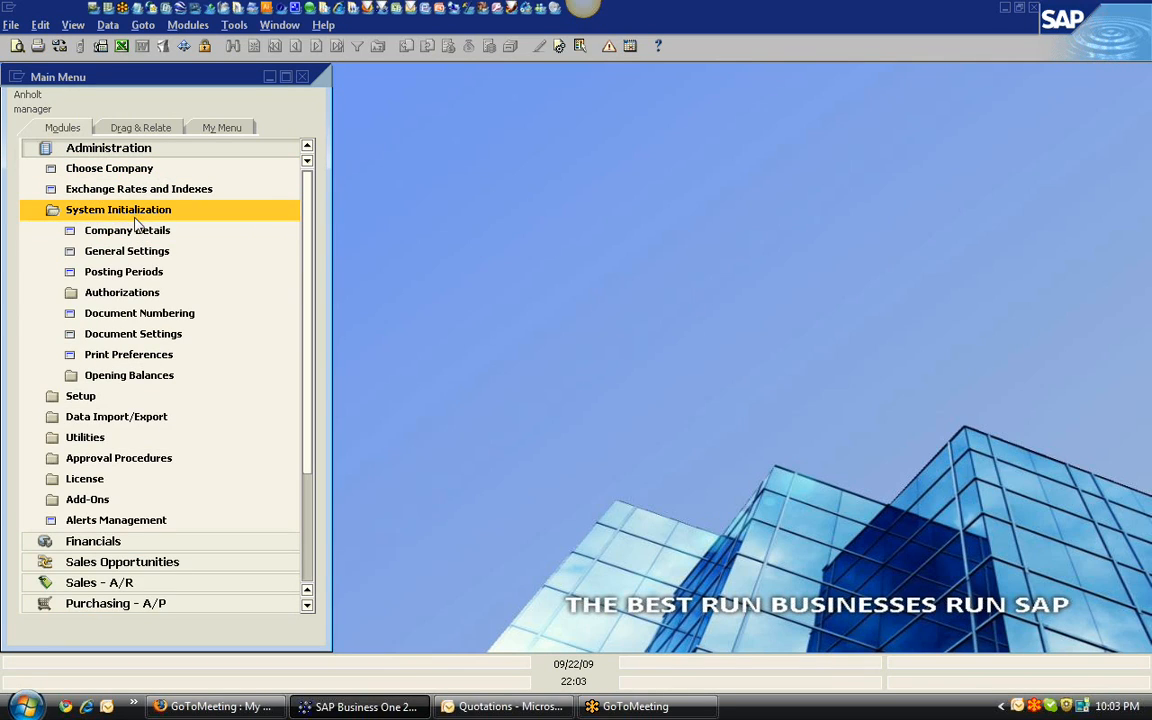
pyautogui.click(121, 292)
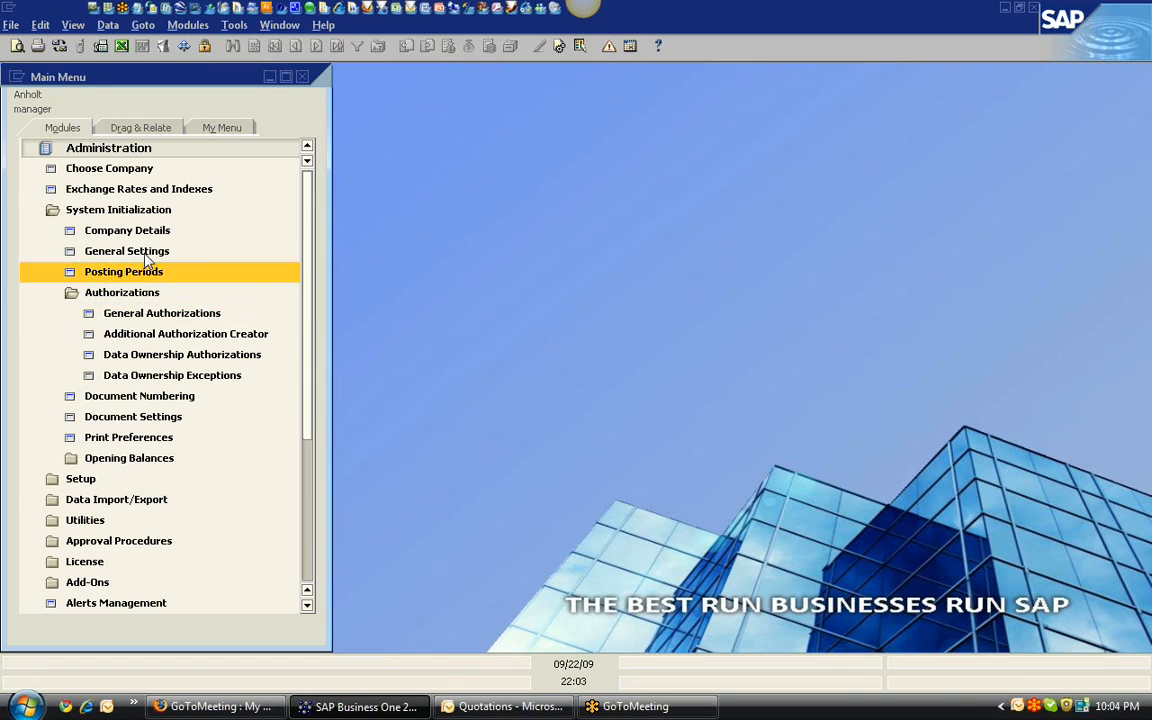
pyautogui.click(136, 150)
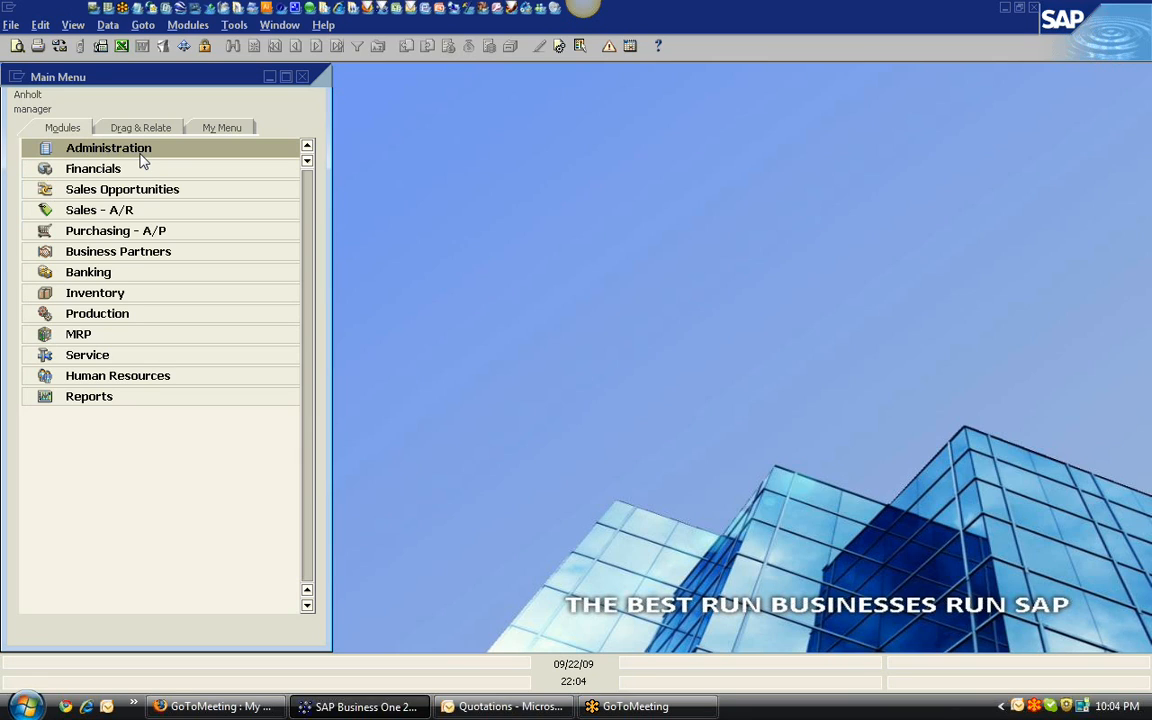
pyautogui.click(117, 87)
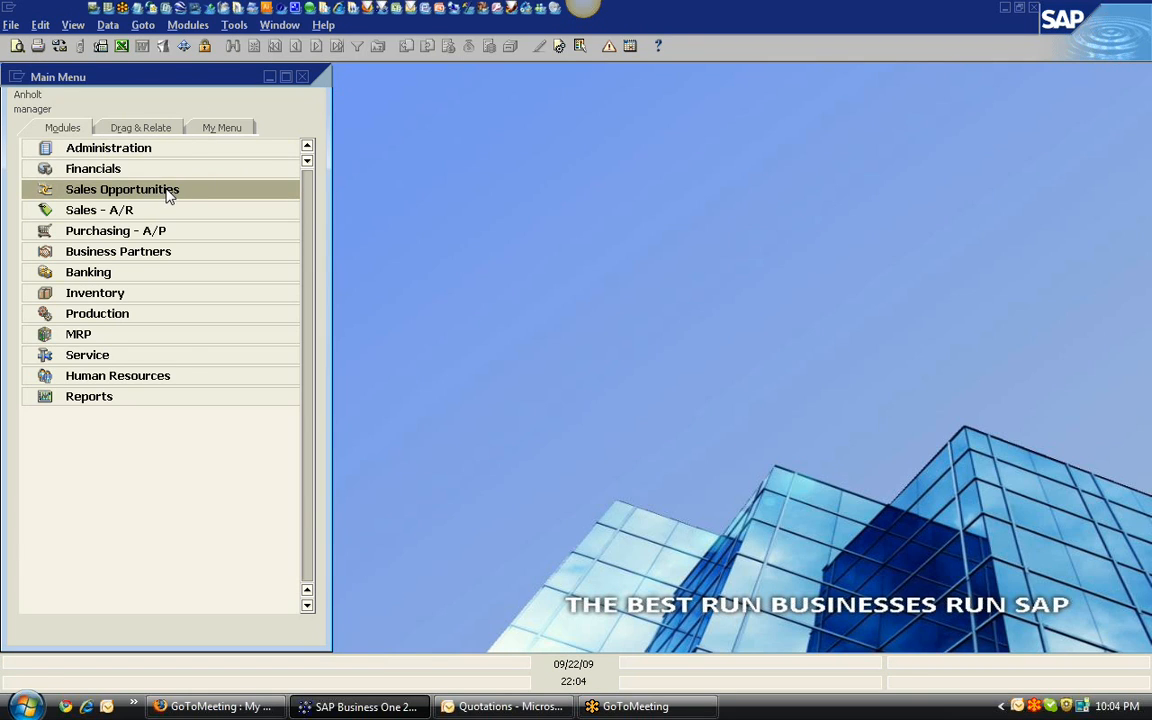
# Step: Open the Sales Quotation form under Sales - A/R, show the last quotation, and step back one record and forward again
pyautogui.click(140, 209)
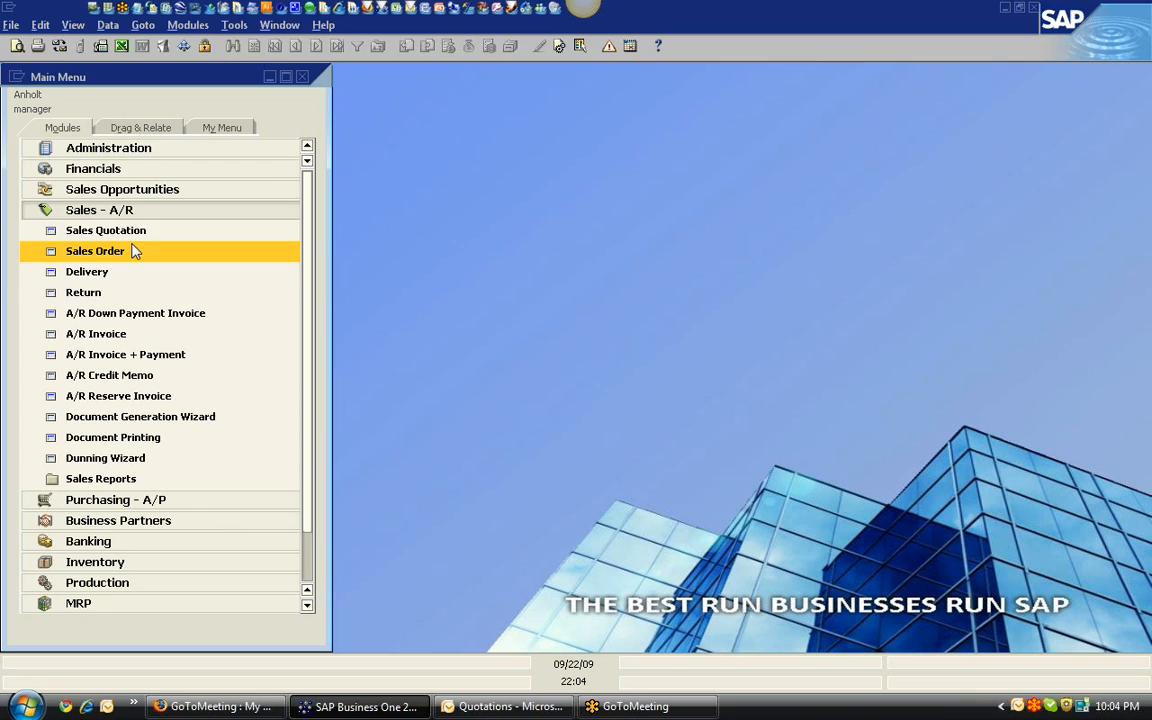
pyautogui.click(128, 230)
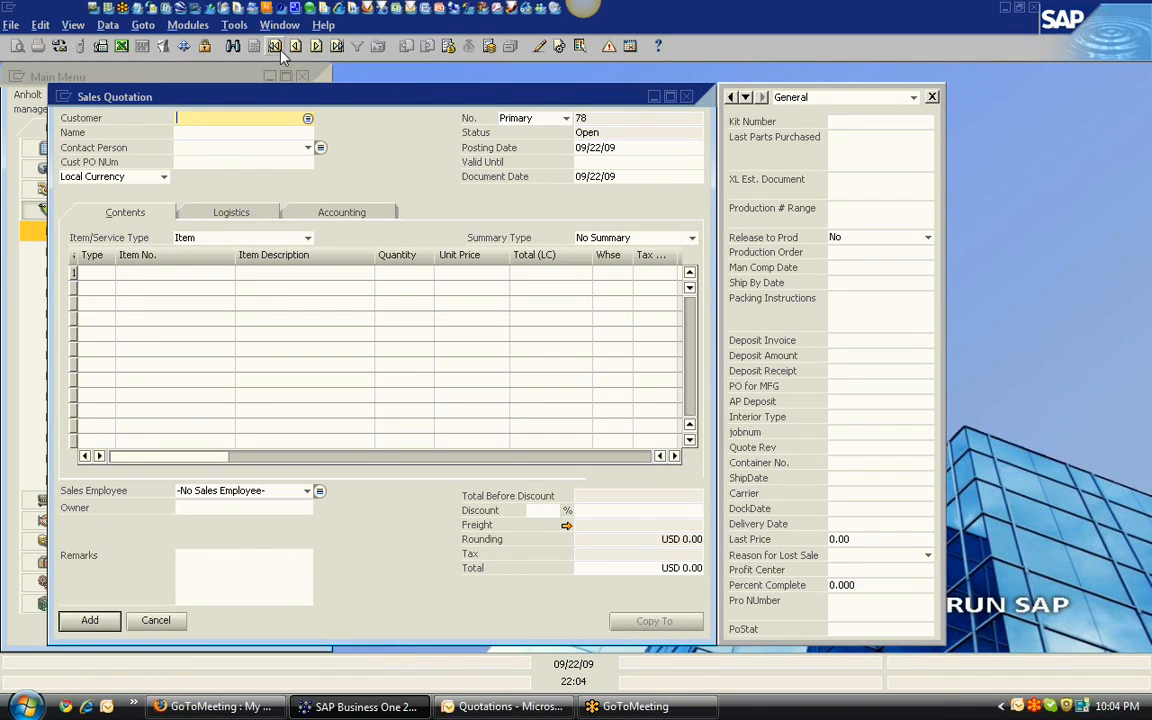
pyautogui.click(337, 50)
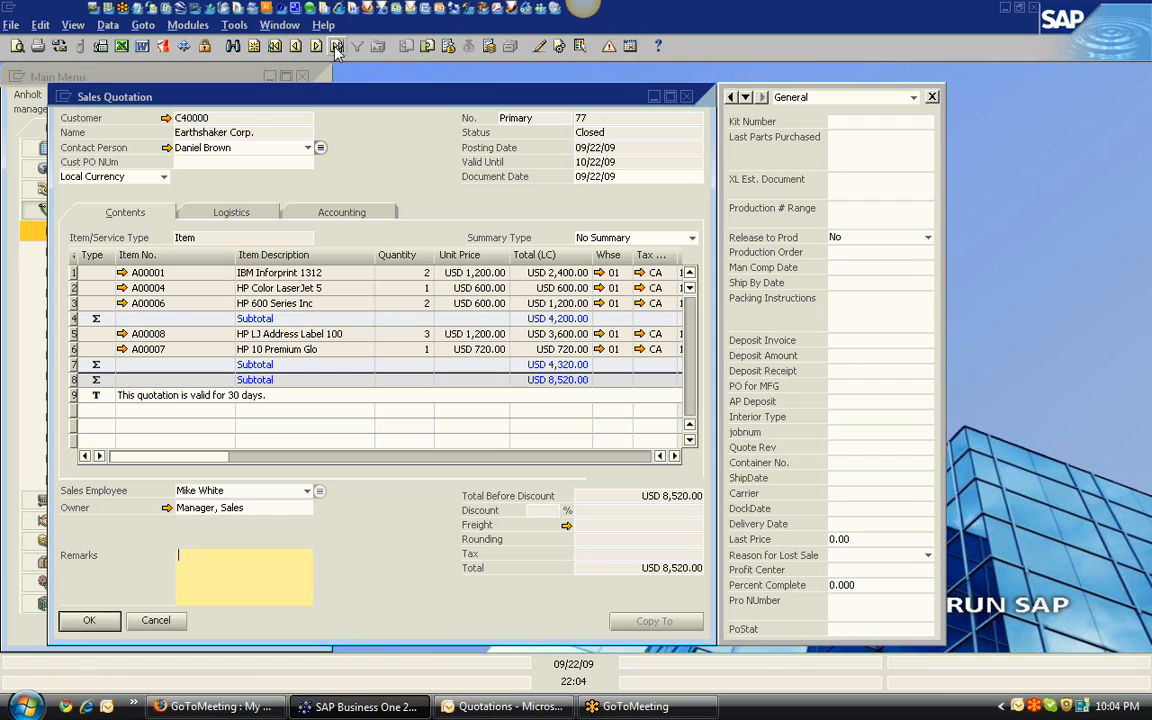
pyautogui.click(296, 48)
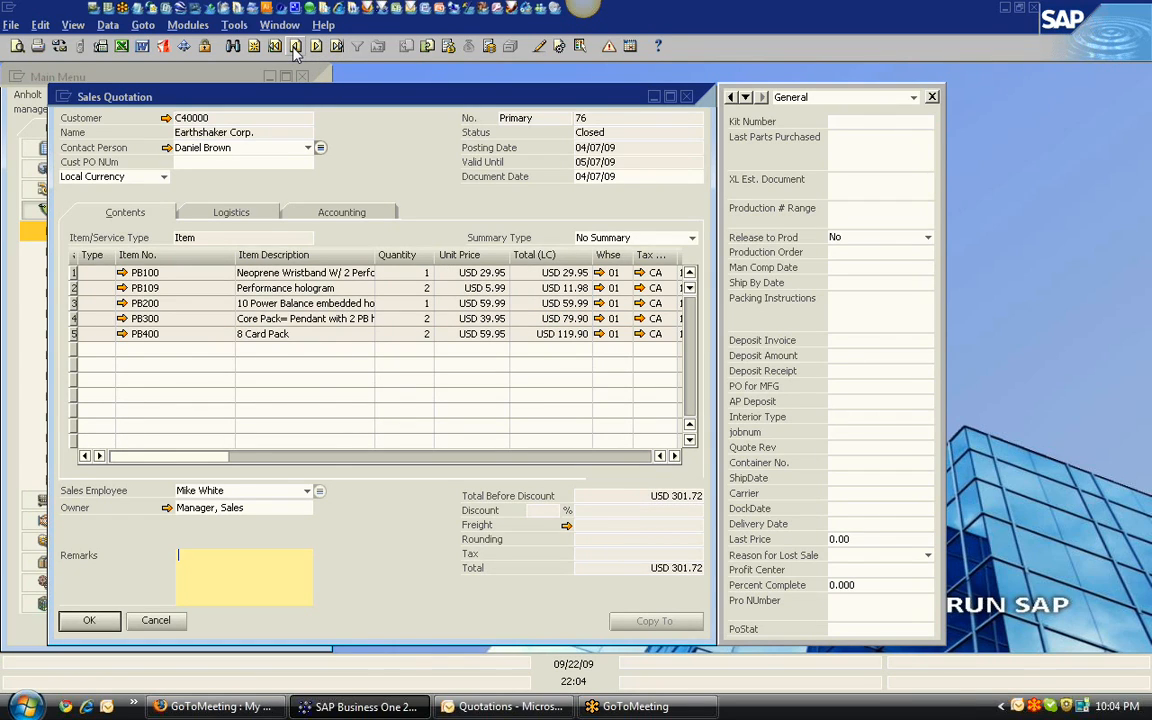
pyautogui.click(316, 46)
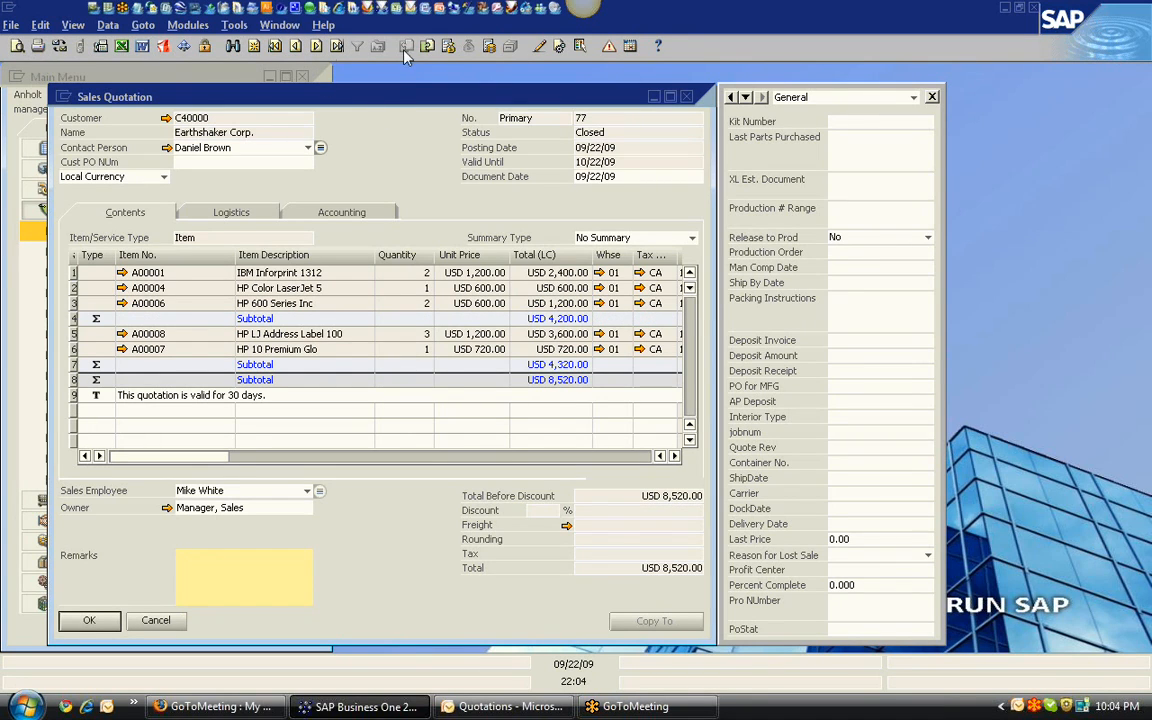
# Step: Preview the quotation's printout, close the preview, and open the Quote Stock 1111 layout template for editing
pyautogui.click(17, 48)
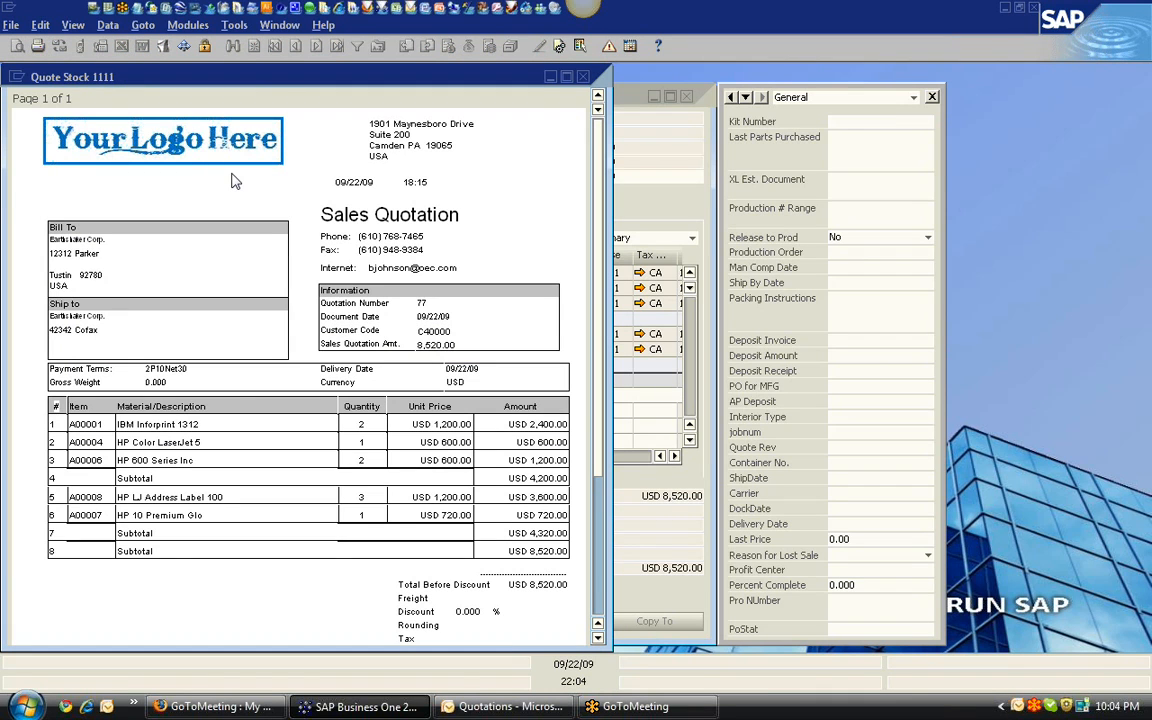
pyautogui.click(583, 77)
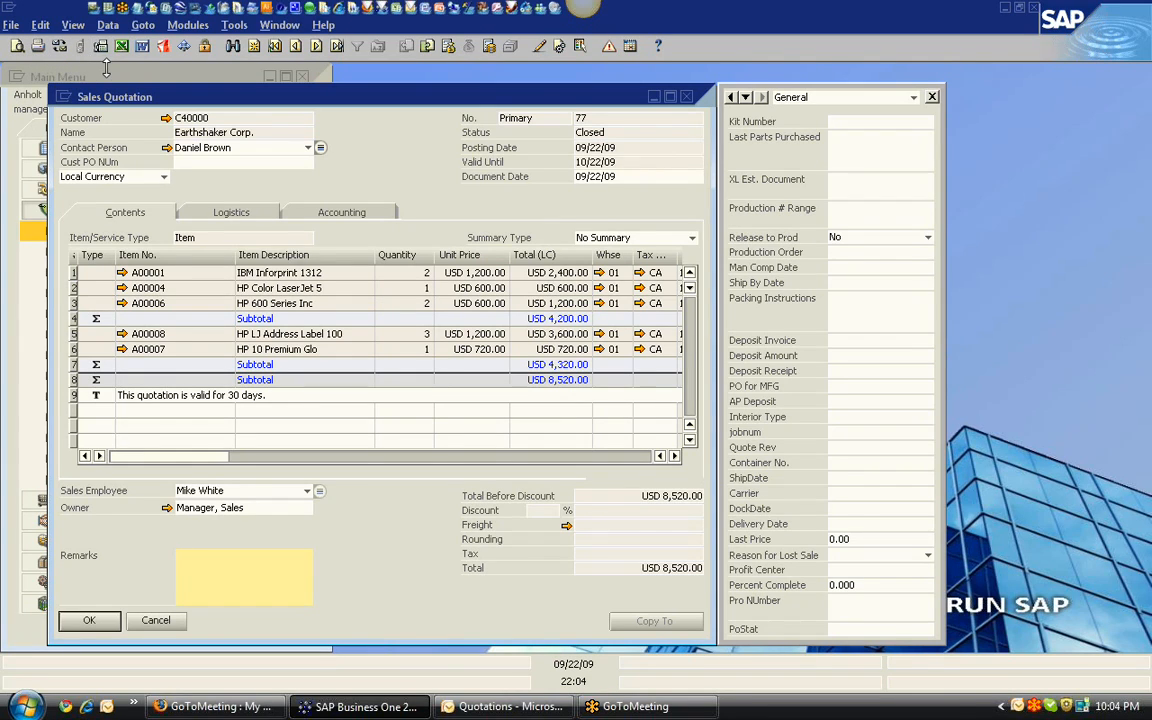
pyautogui.click(539, 47)
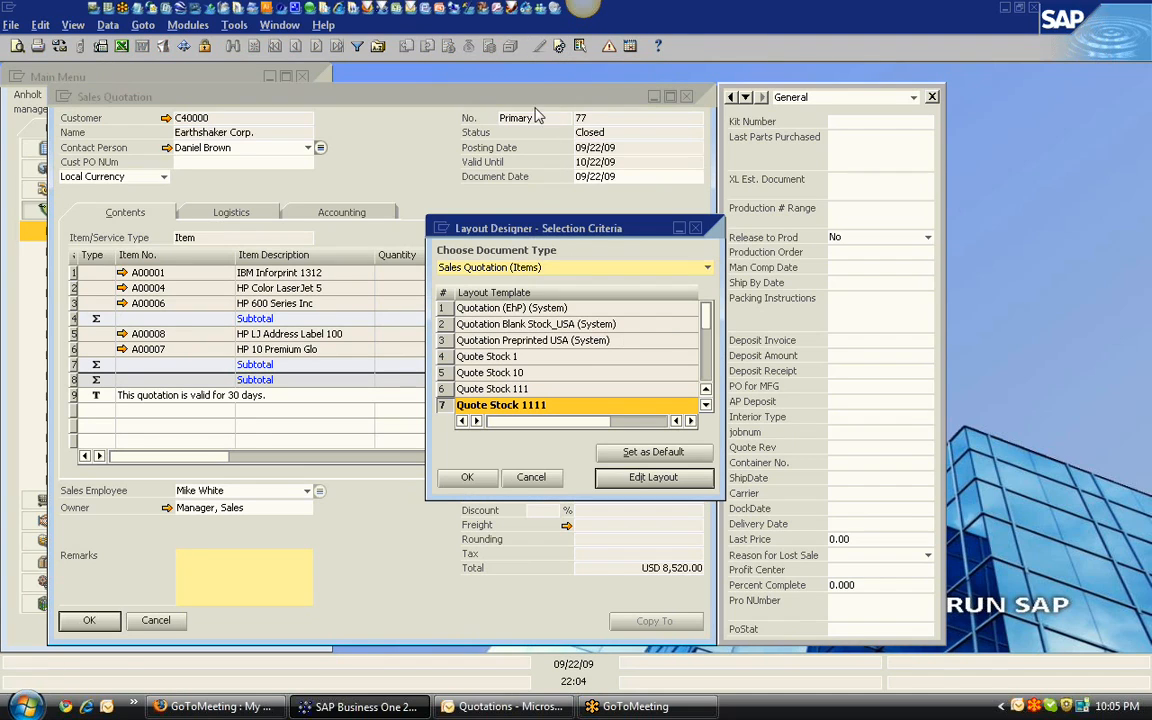
pyautogui.click(642, 479)
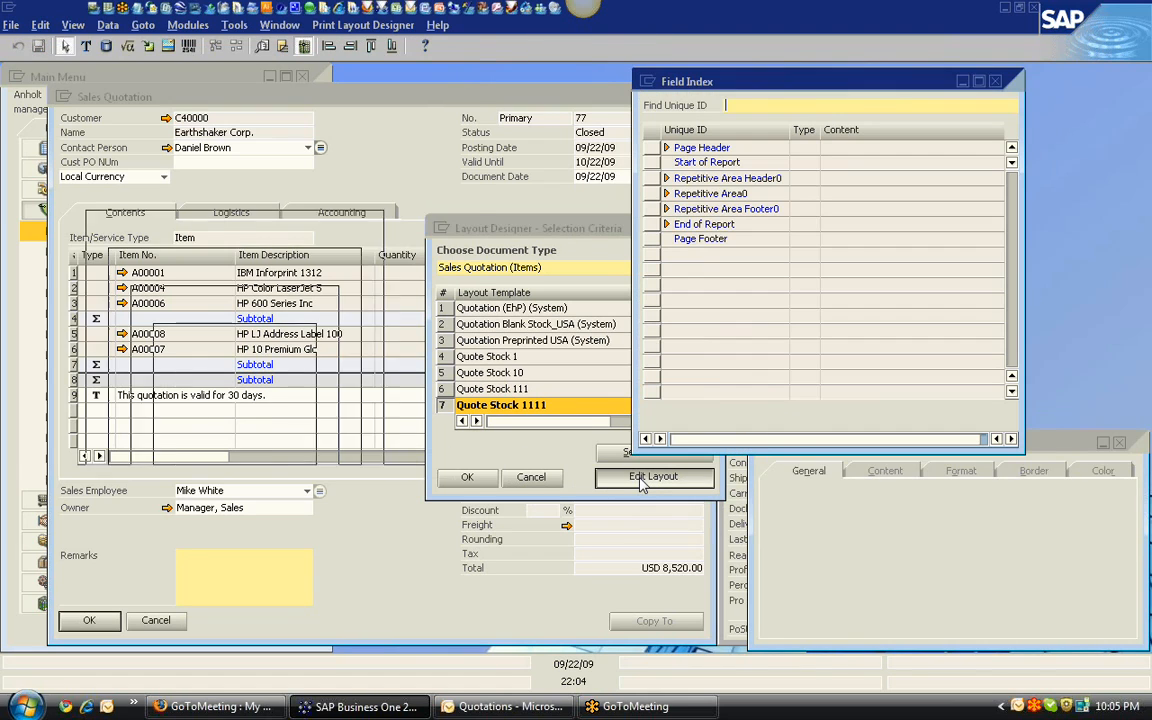
pyautogui.moveTo(477, 469); pyautogui.dragTo(621, 651)
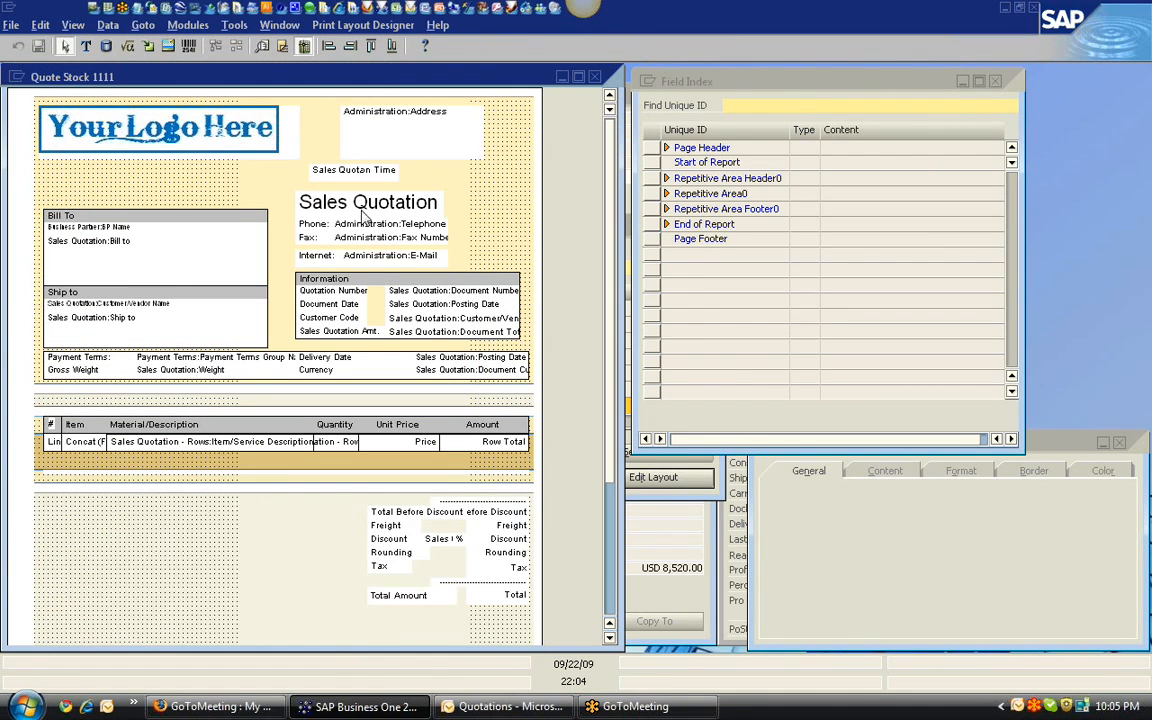
# Step: Lower the logo in the layout's page header and move the creation date and generation time fields above it
pyautogui.click(213, 147)
pyautogui.moveTo(217, 148); pyautogui.dragTo(212, 184)
pyautogui.click(370, 150)
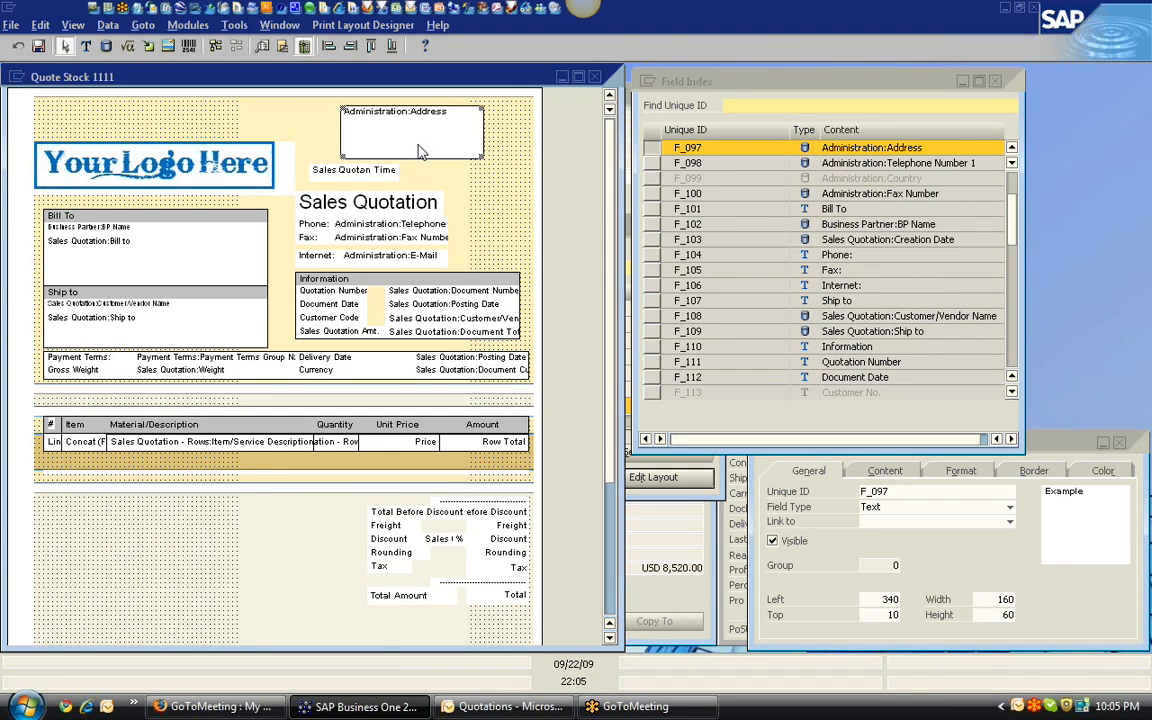
pyautogui.click(326, 169)
pyautogui.moveTo(345, 178); pyautogui.dragTo(88, 115)
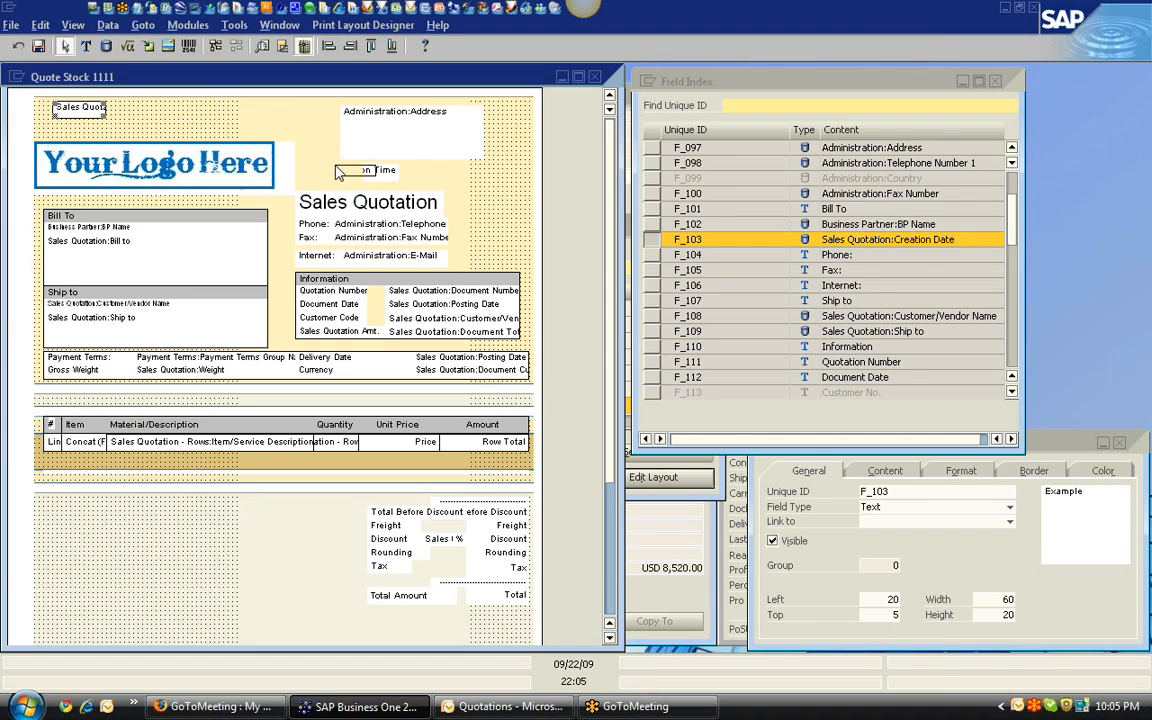
pyautogui.moveTo(379, 172); pyautogui.dragTo(114, 108)
pyautogui.click(168, 126)
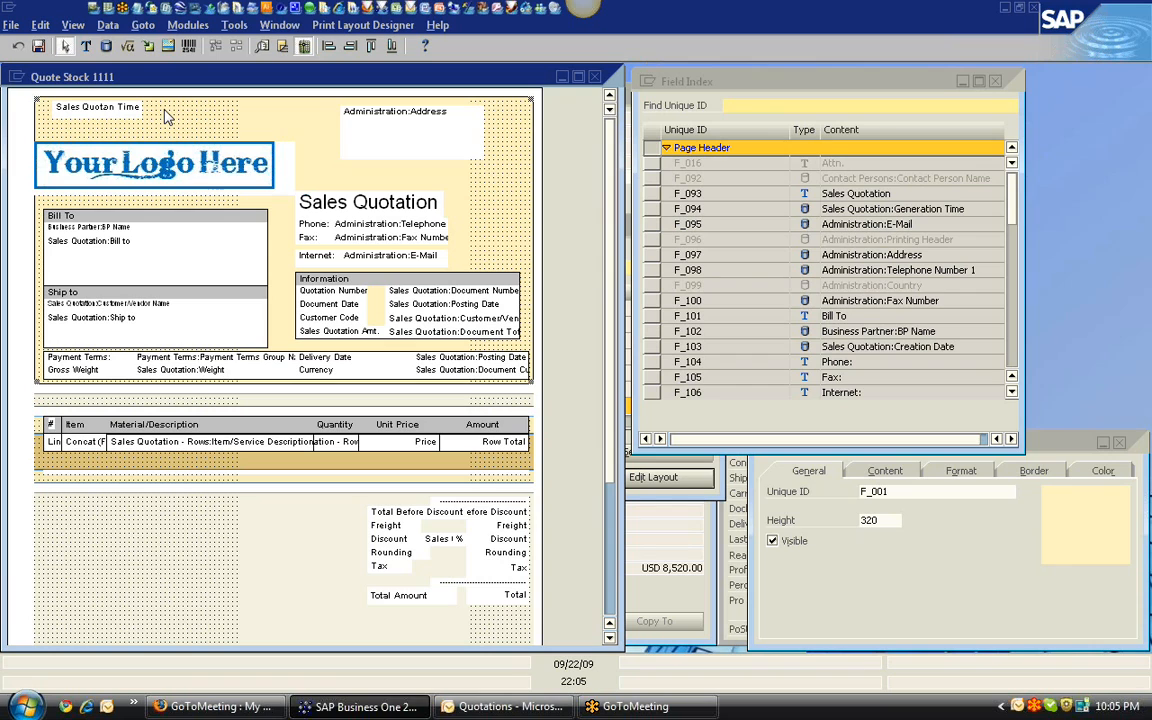
# Step: Close the Quote Stock 1111 layout without saving the changes and leave the layout selection
pyautogui.click(594, 76)
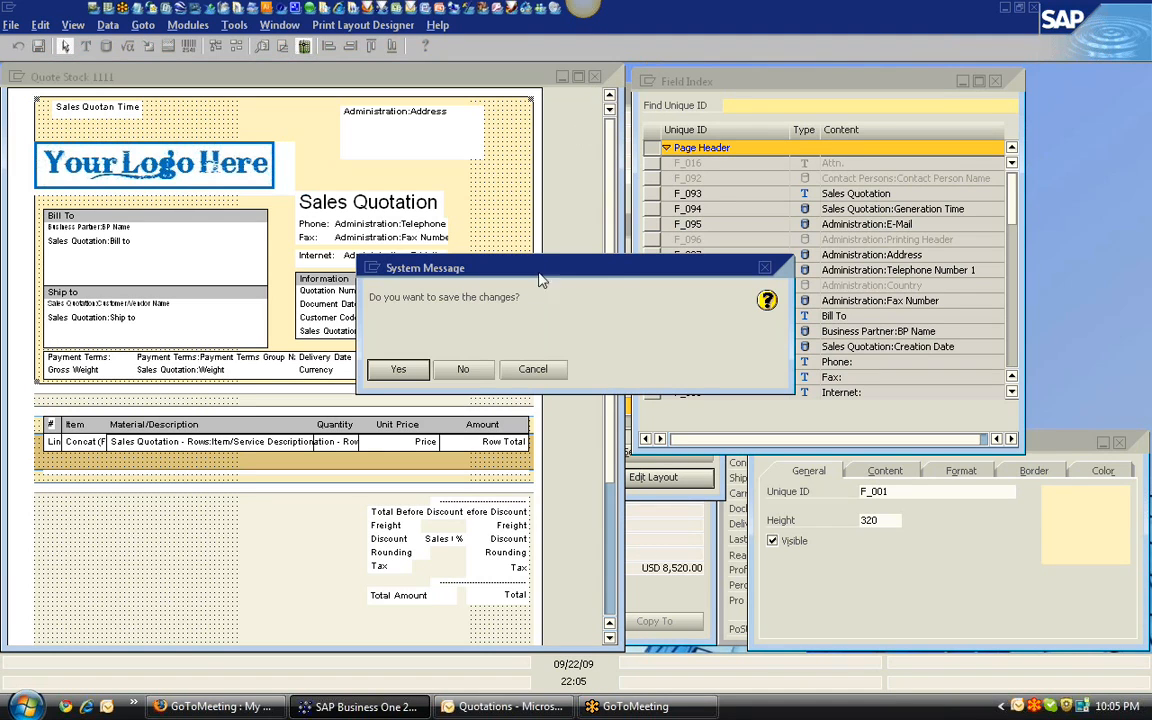
pyautogui.click(466, 369)
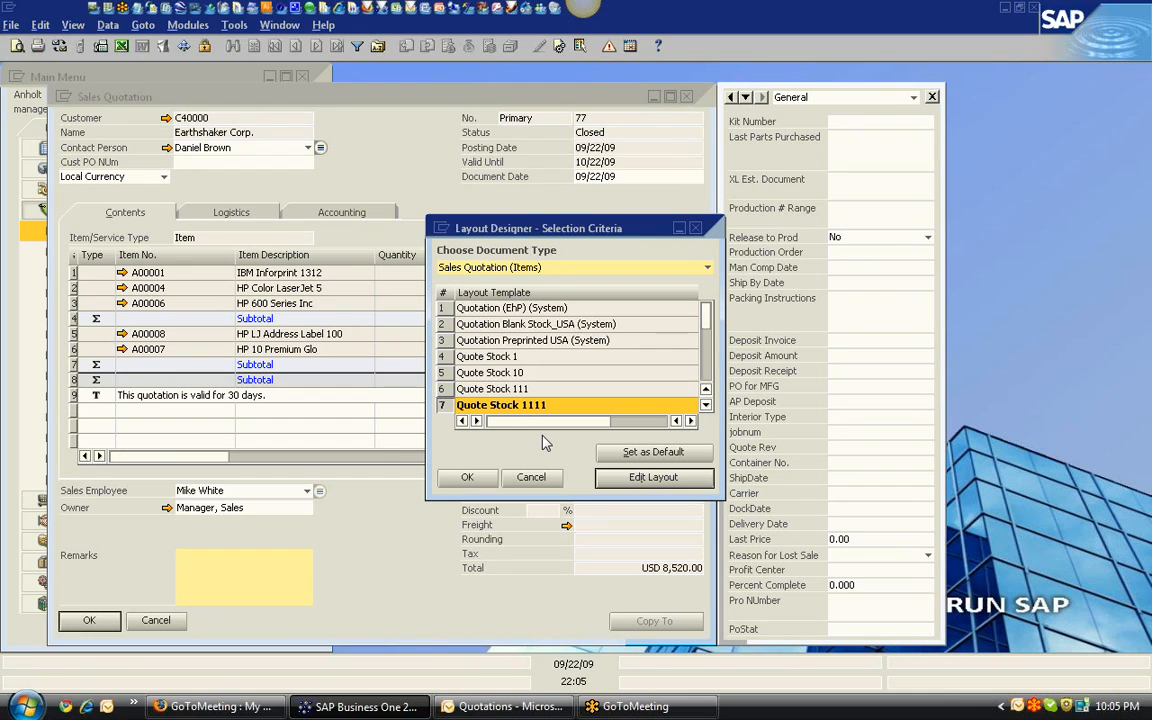
pyautogui.click(531, 478)
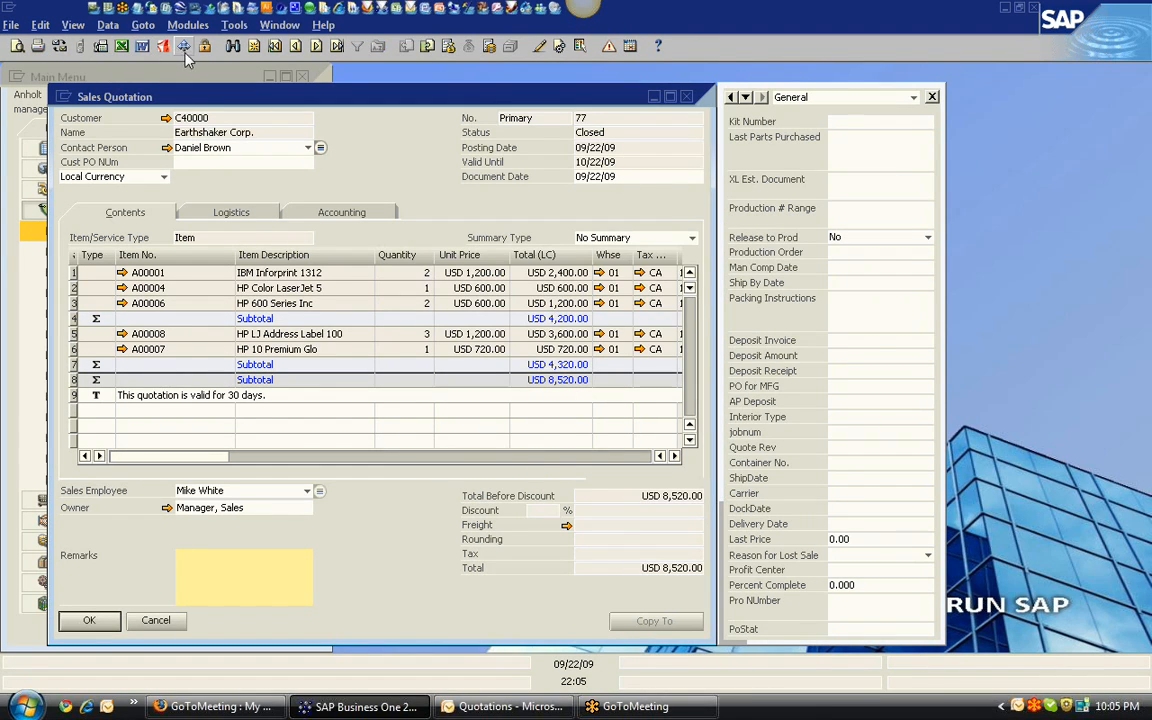
# Step: Prepare an e-mail of the quotation, display its PDF attachment, and close the PDF and the message without sending
pyautogui.click(59, 46)
pyautogui.click(398, 372)
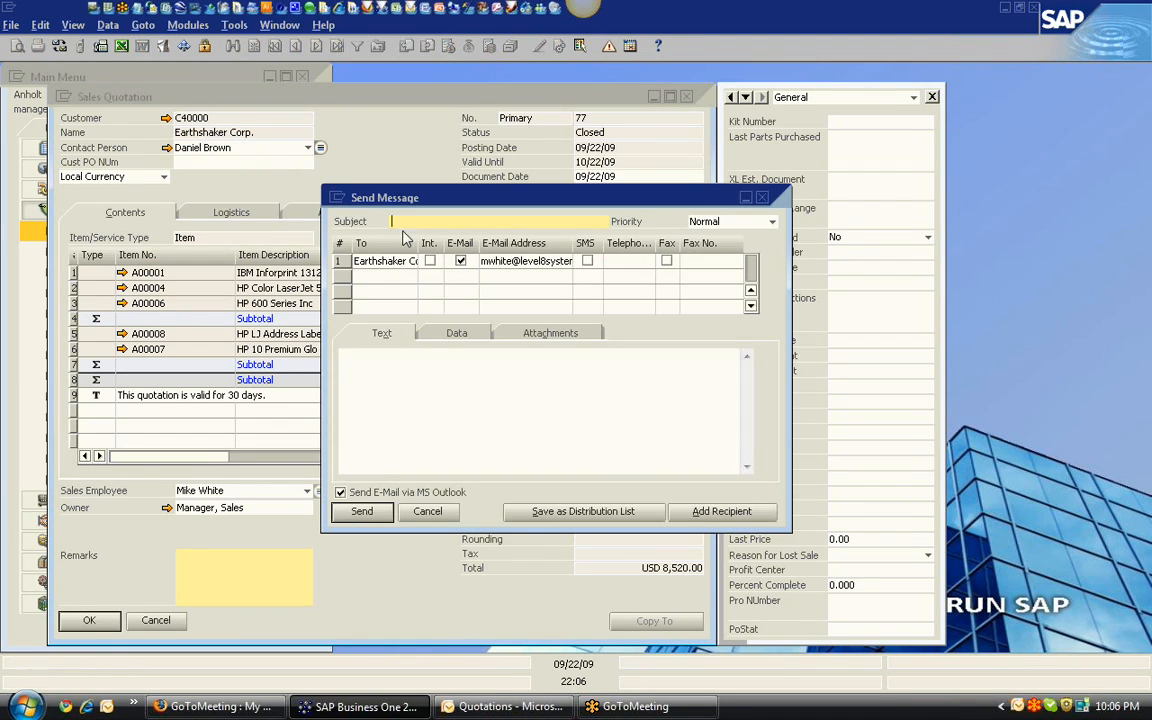
pyautogui.click(550, 334)
pyautogui.click(500, 379)
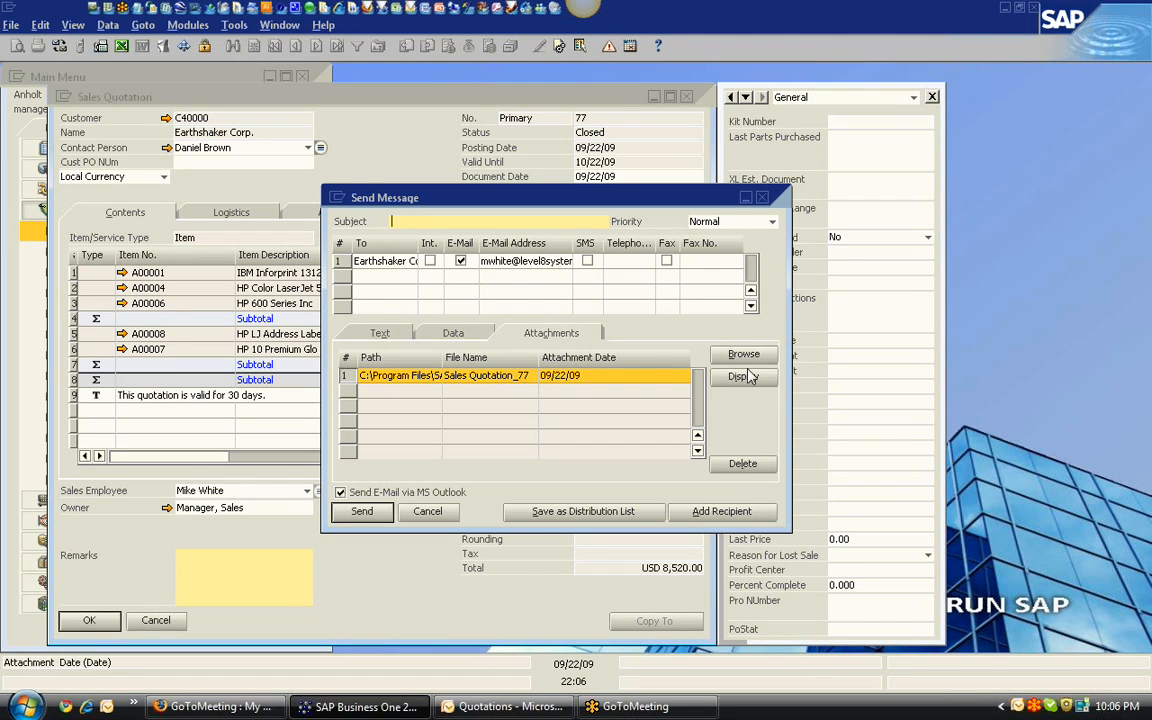
pyautogui.click(744, 378)
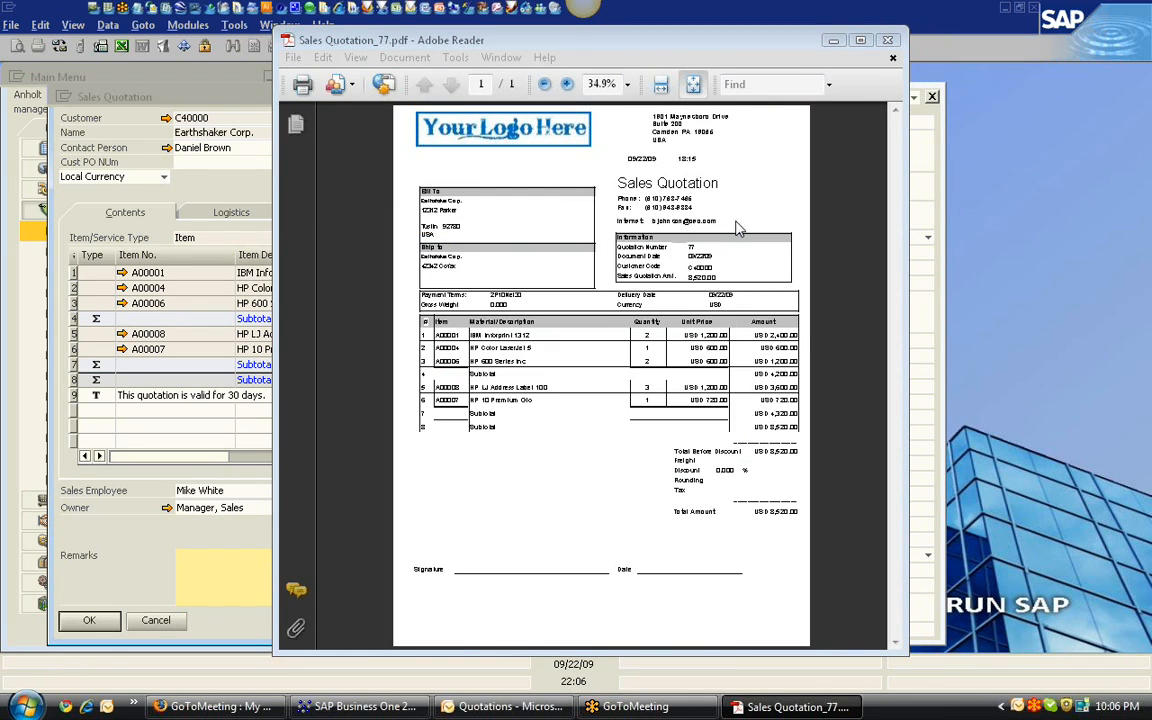
pyautogui.click(891, 40)
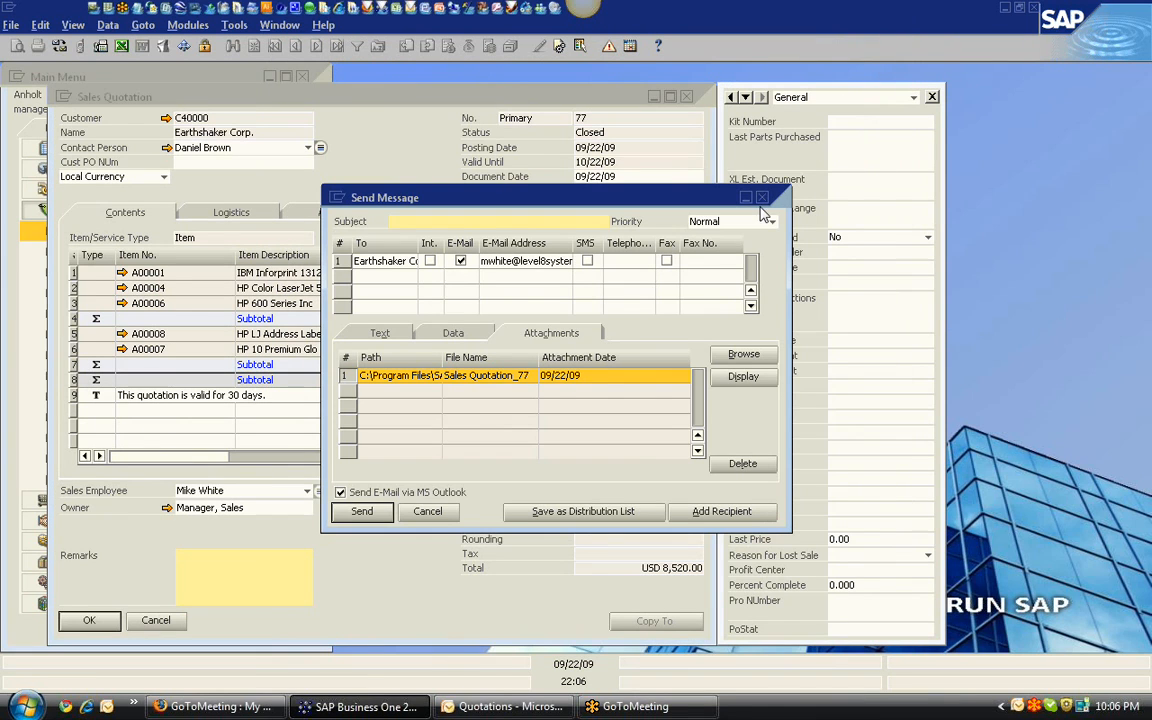
pyautogui.press('Escape')
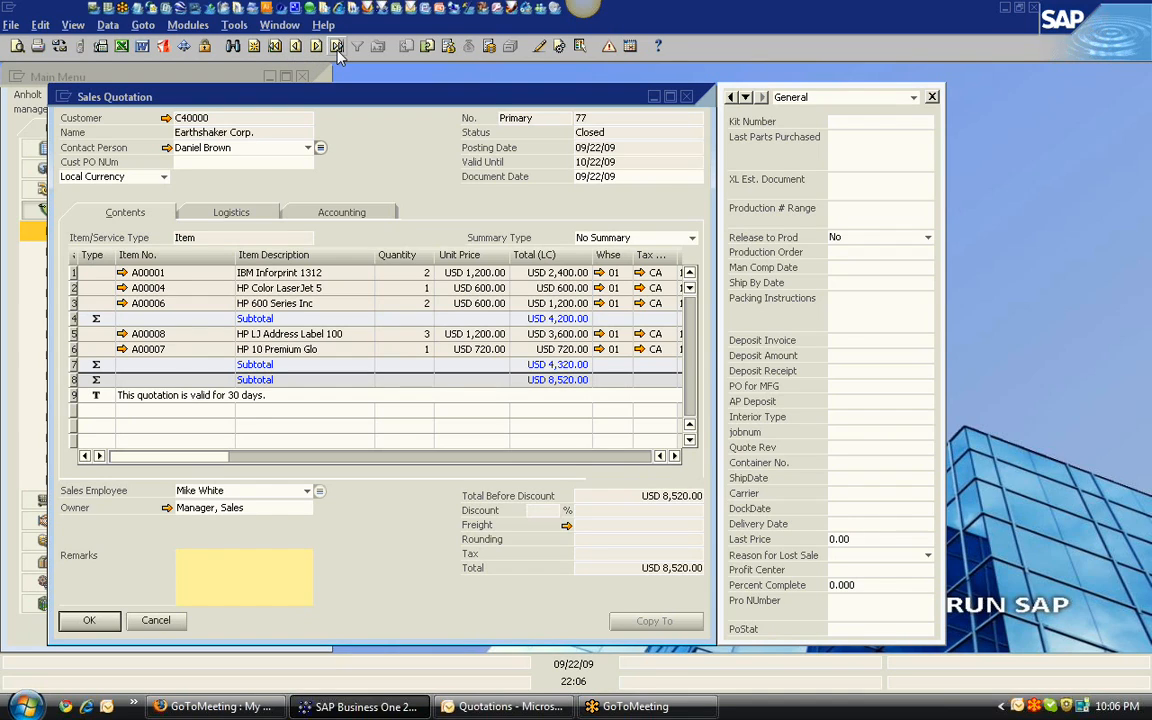
# Step: Put the Sales Quotation form in find mode and examine the searchable Logistics and Accounting fields before returning to Contents
pyautogui.click(232, 47)
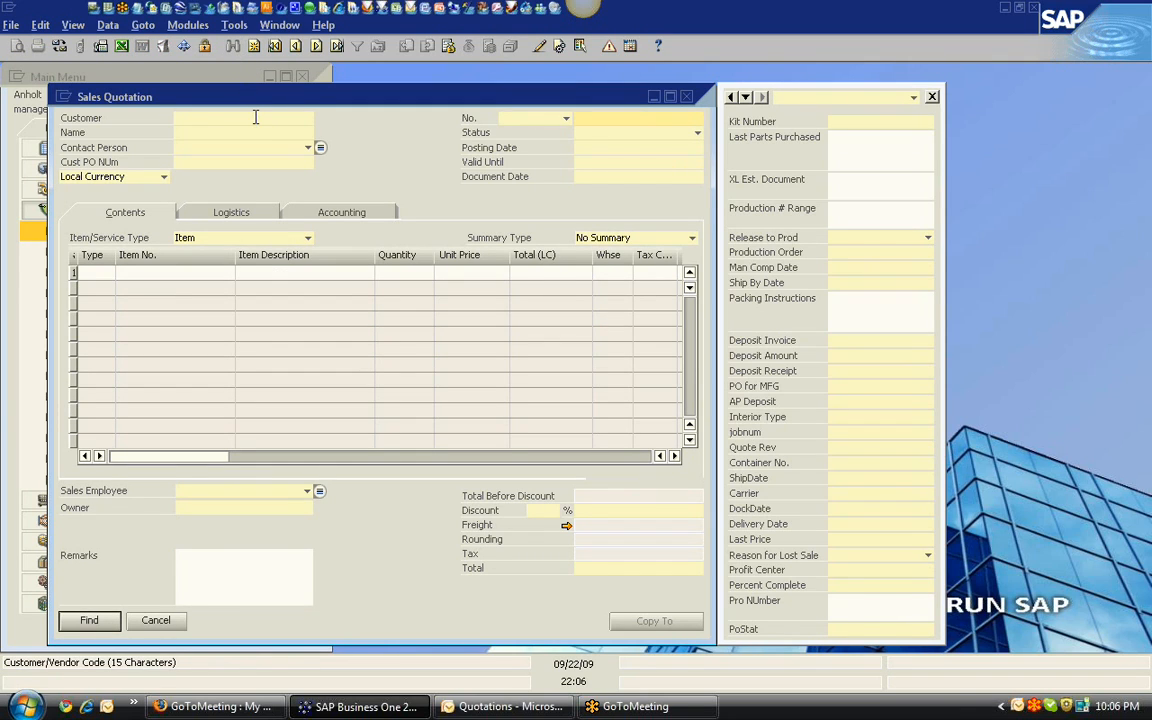
pyautogui.click(264, 215)
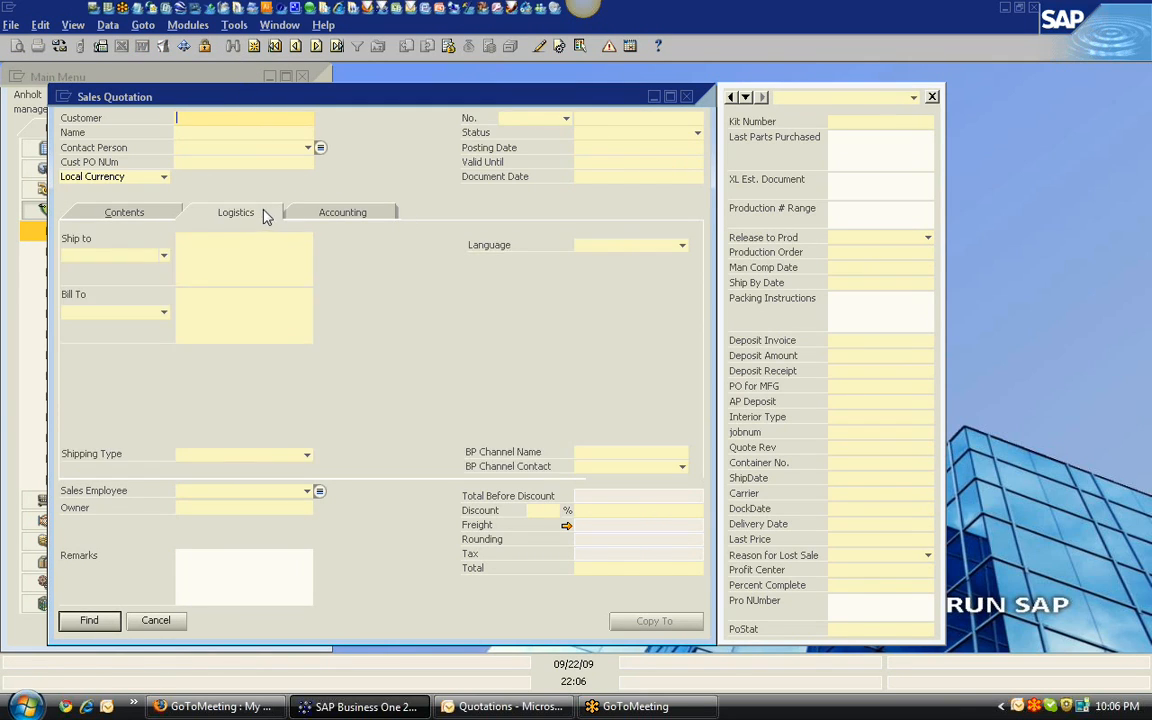
pyautogui.click(342, 213)
pyautogui.click(264, 214)
pyautogui.click(148, 217)
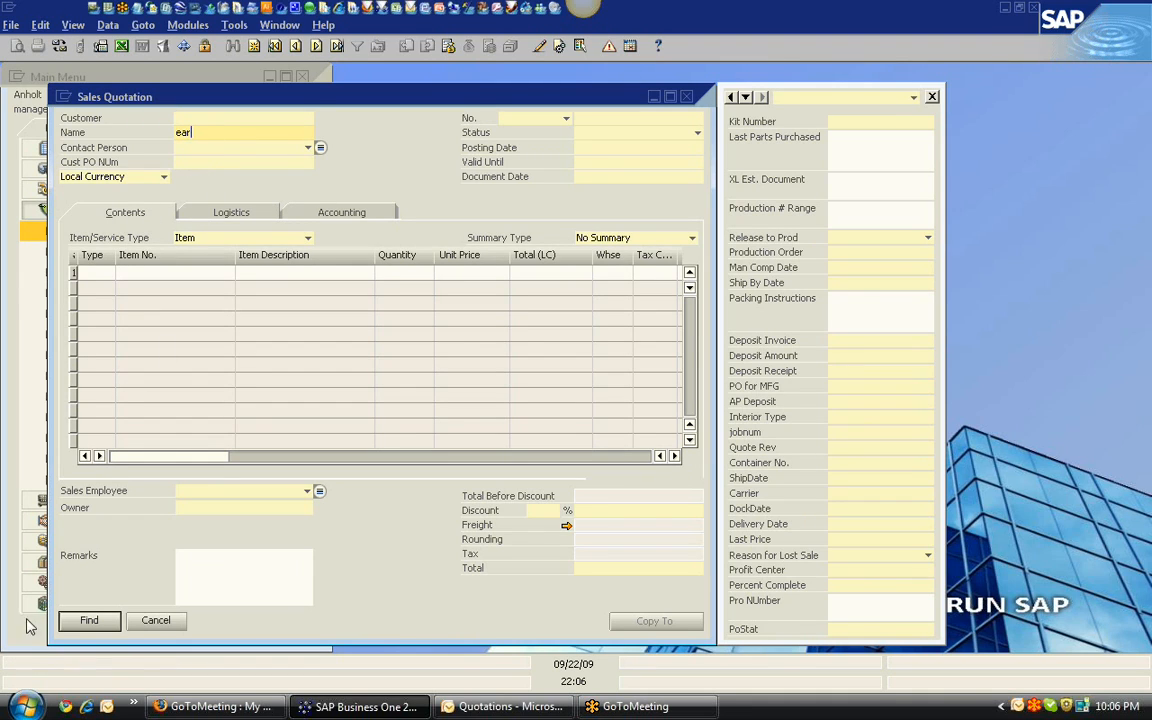
# Step: Search the quotations for the name "ear", repeat the search with "ear*", and open the quotation dated 09/22/09
pyautogui.click(89, 620)
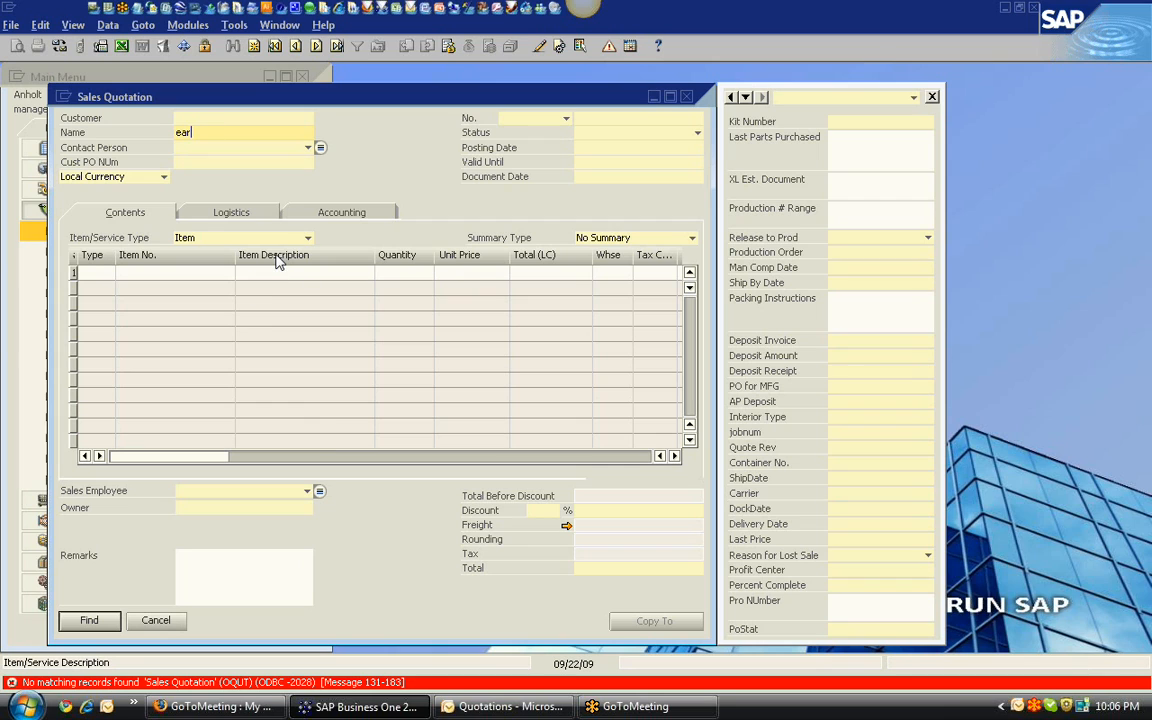
pyautogui.click(89, 620)
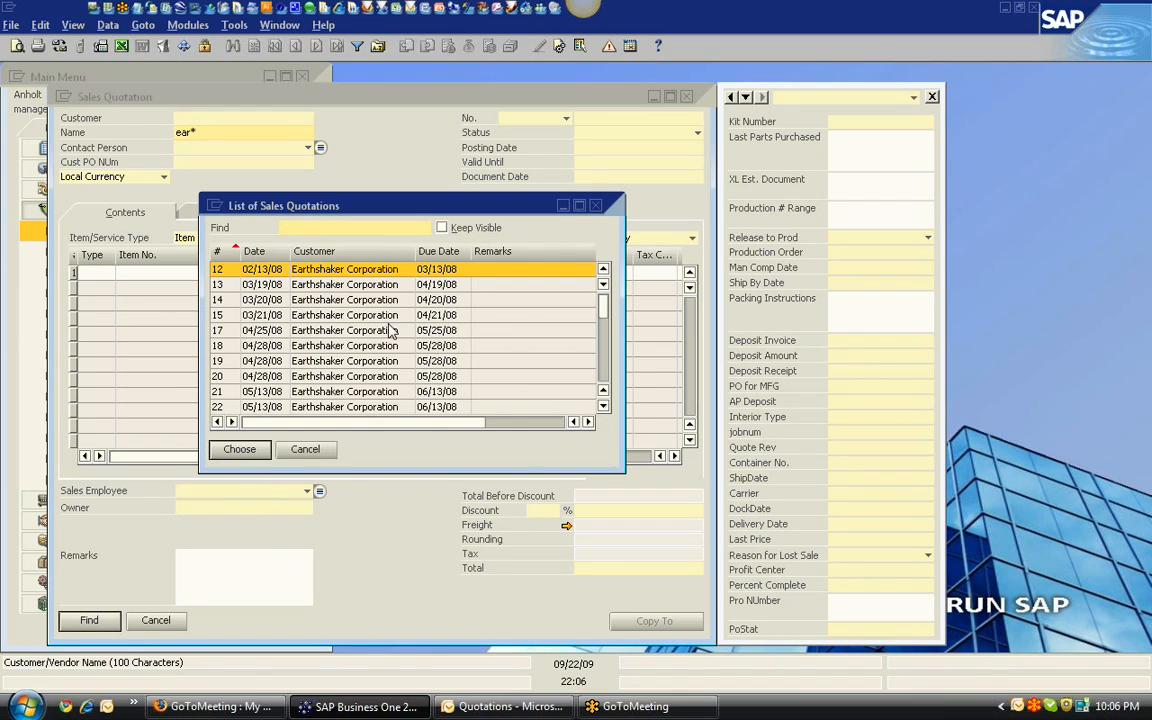
pyautogui.moveTo(607, 318); pyautogui.dragTo(607, 362)
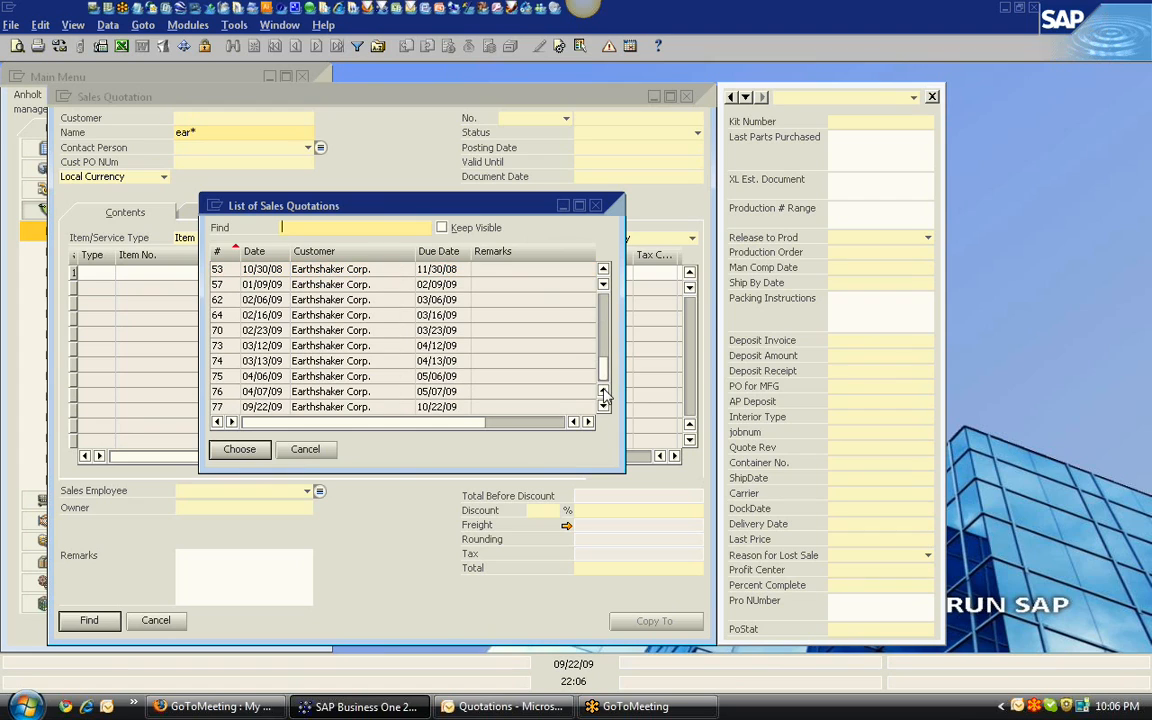
pyautogui.click(443, 408)
pyautogui.doubleClick(442, 407)
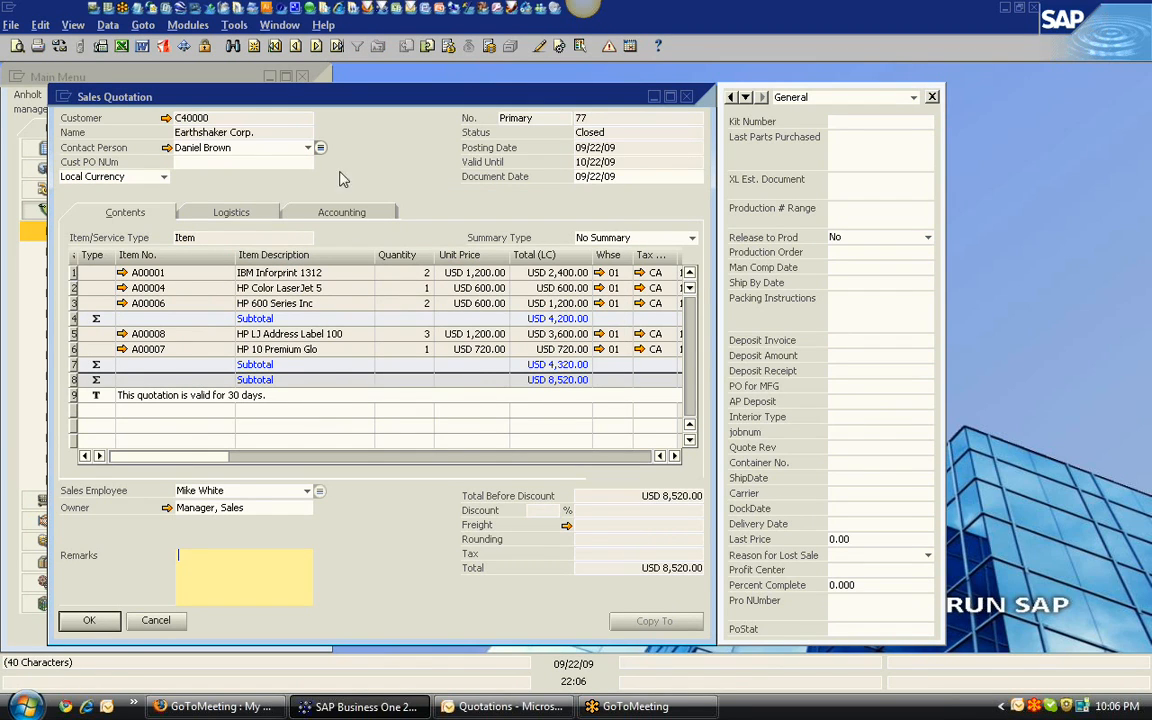
# Step: Start a new quotation for the customer matching "ear*", discard it, and display the last existing quotation
pyautogui.click(253, 46)
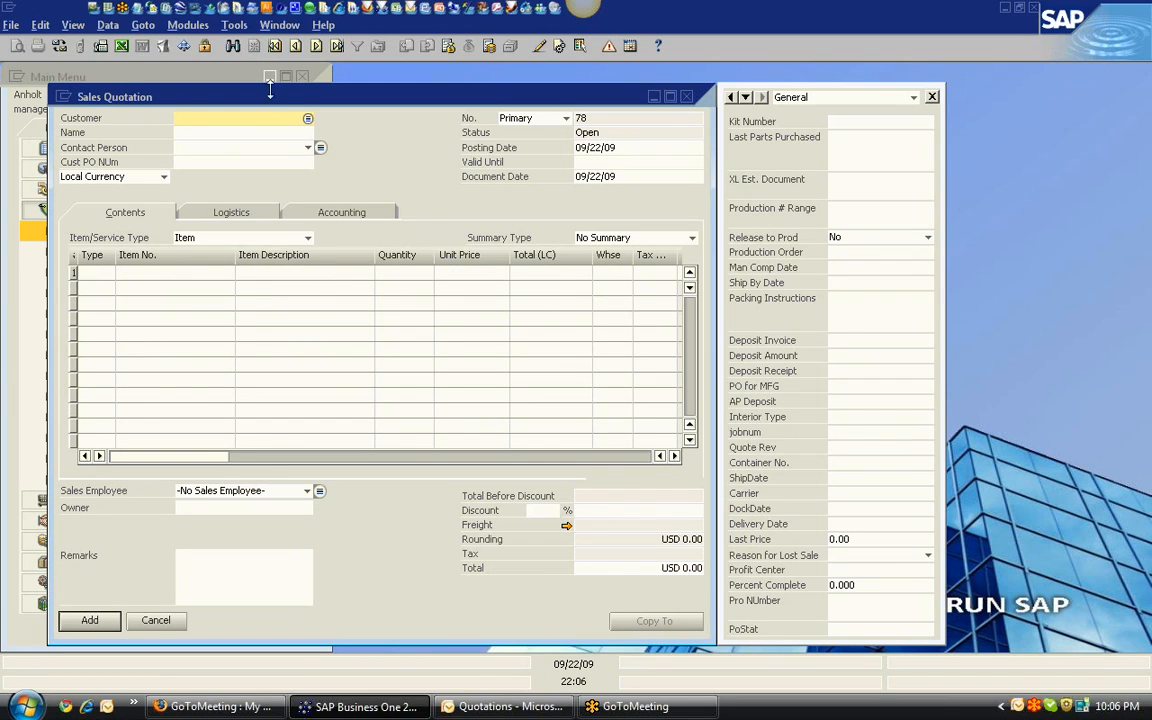
pyautogui.click(286, 131)
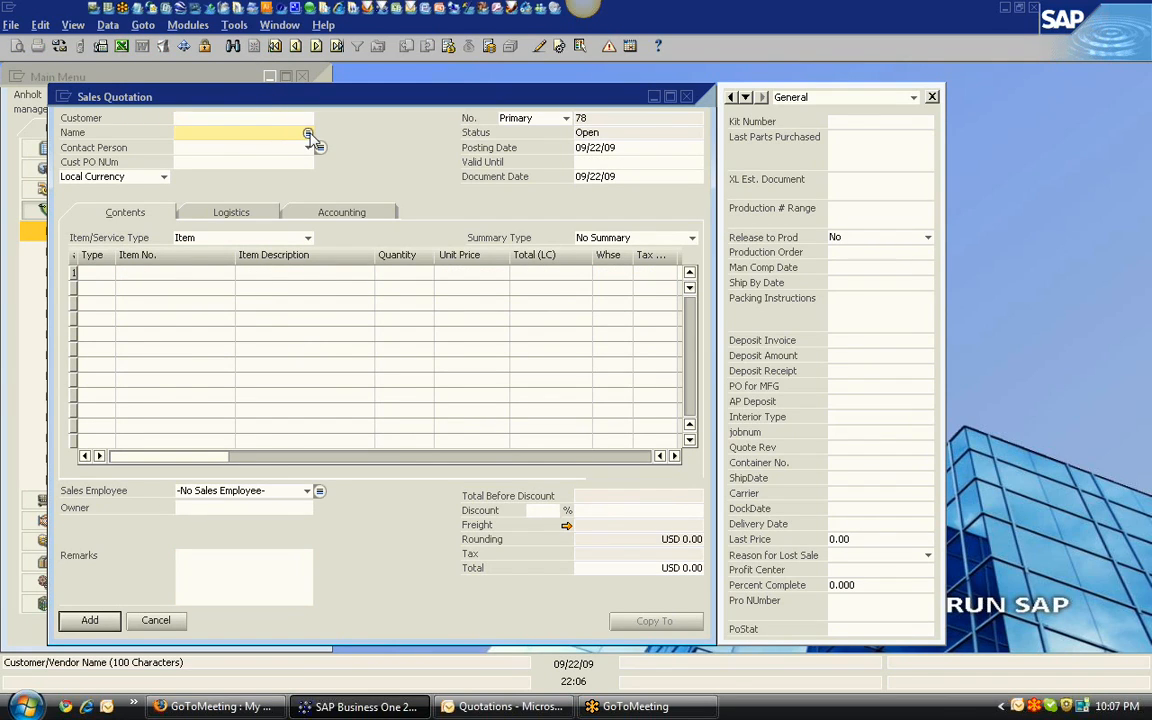
pyautogui.write('ear*')
pyautogui.press('Tab')
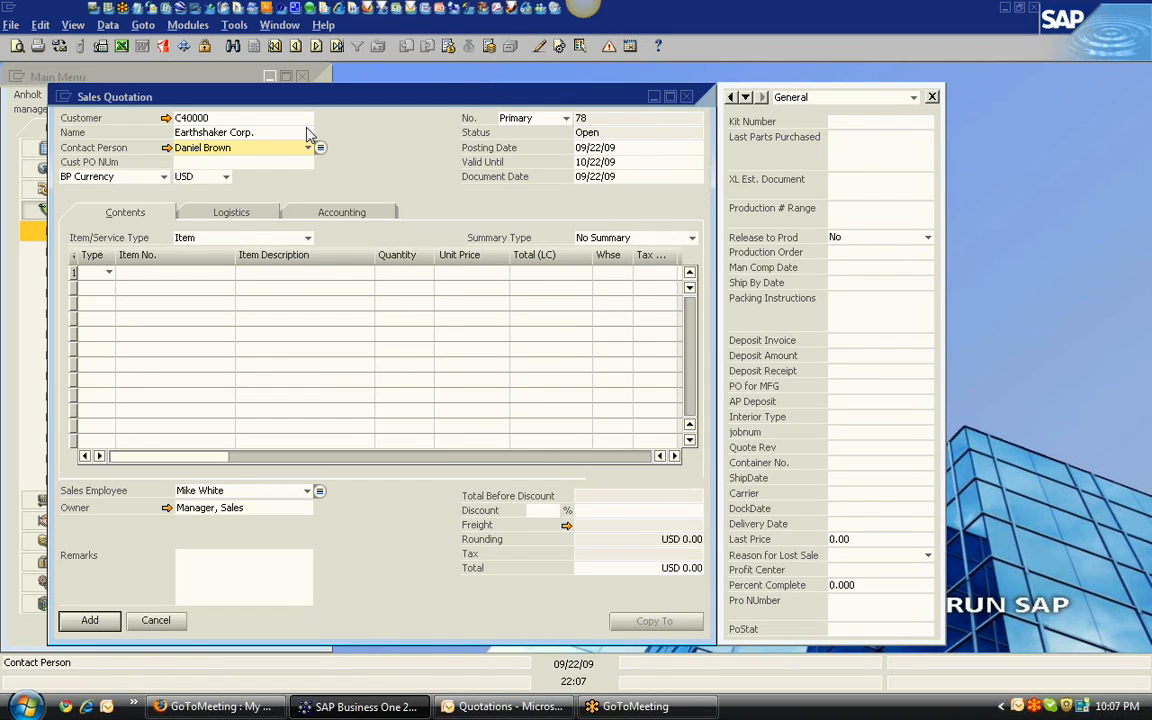
pyautogui.click(337, 46)
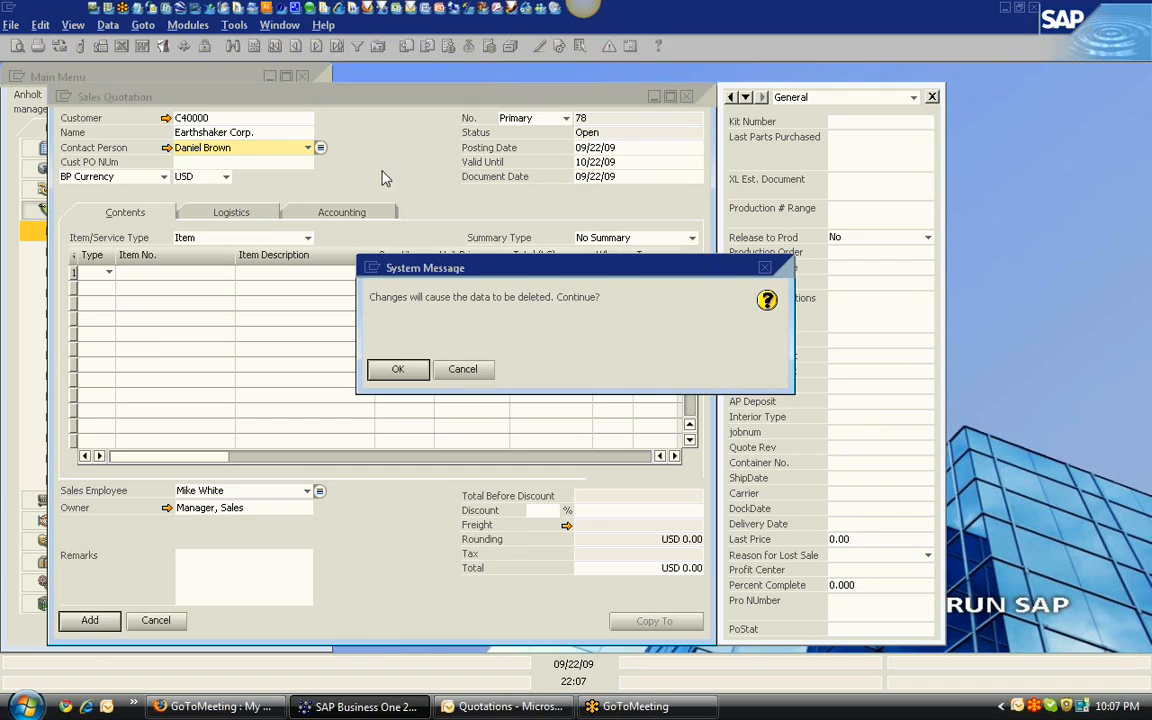
pyautogui.click(409, 376)
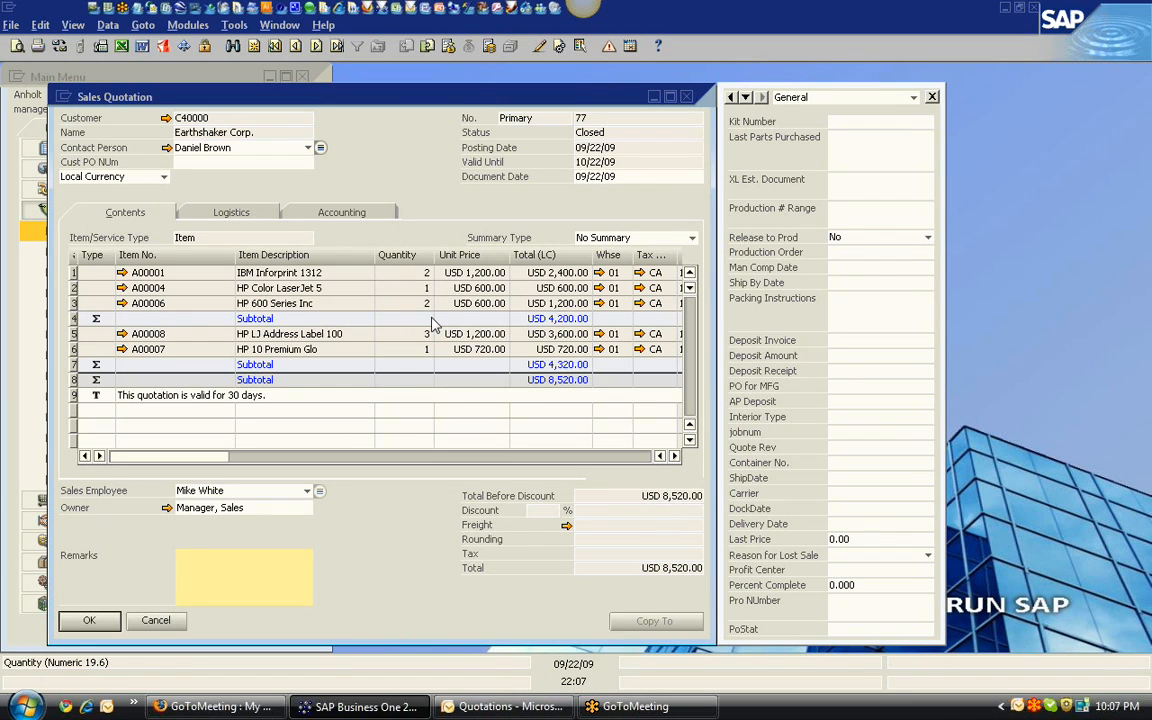
# Step: Trace the quotation forward to its target sales order and delivery, and examine the delivery's Logistics details
pyautogui.click(427, 47)
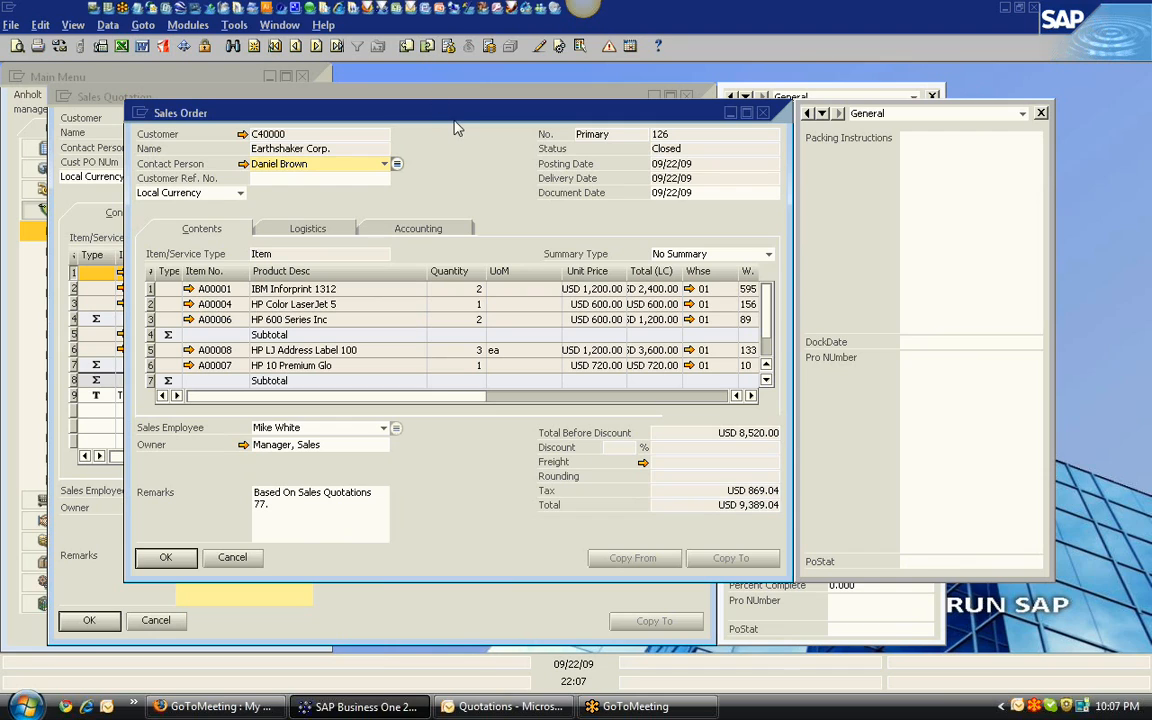
pyautogui.click(429, 48)
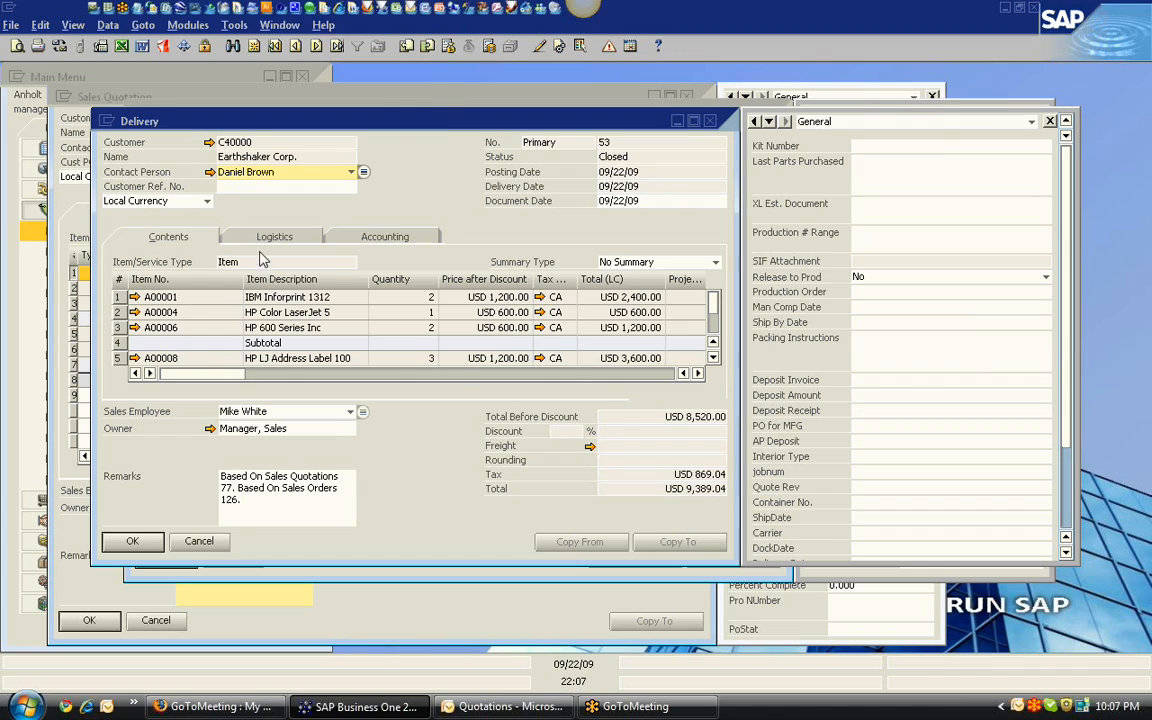
pyautogui.click(279, 237)
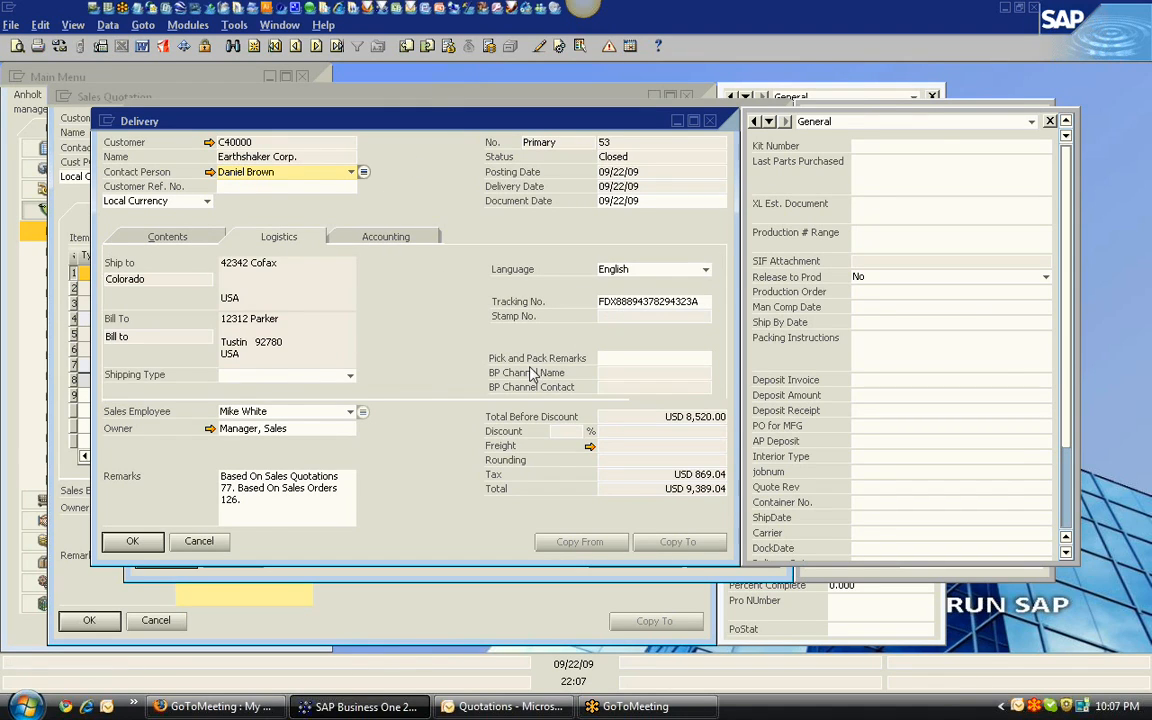
# Step: Display and close the delivery's serial number transactions report, and review its Accounting details before returning to Contents
pyautogui.rightClick(399, 481)
pyautogui.click(477, 673)
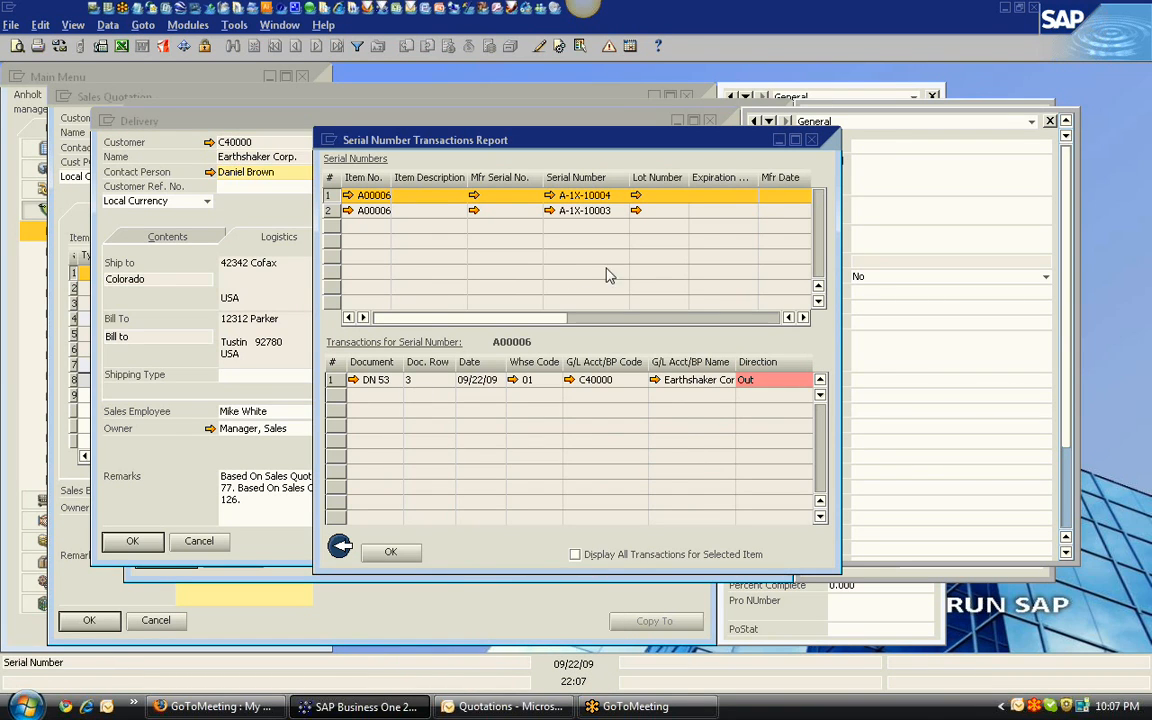
pyautogui.click(811, 139)
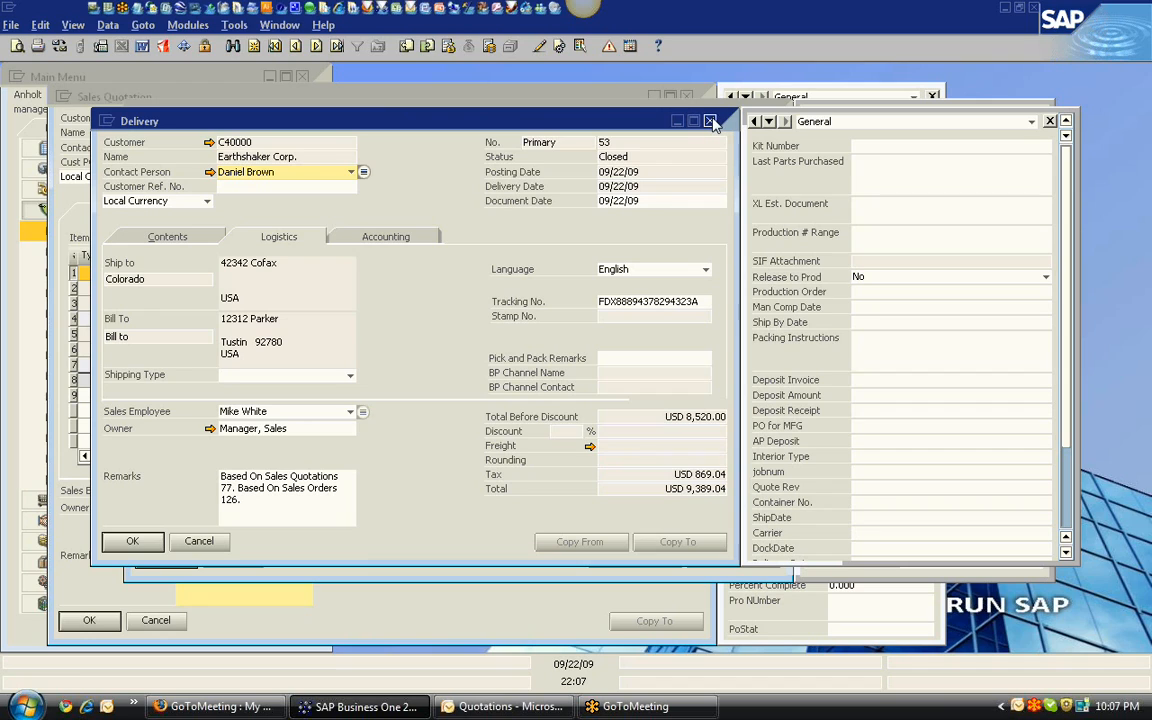
pyautogui.click(410, 238)
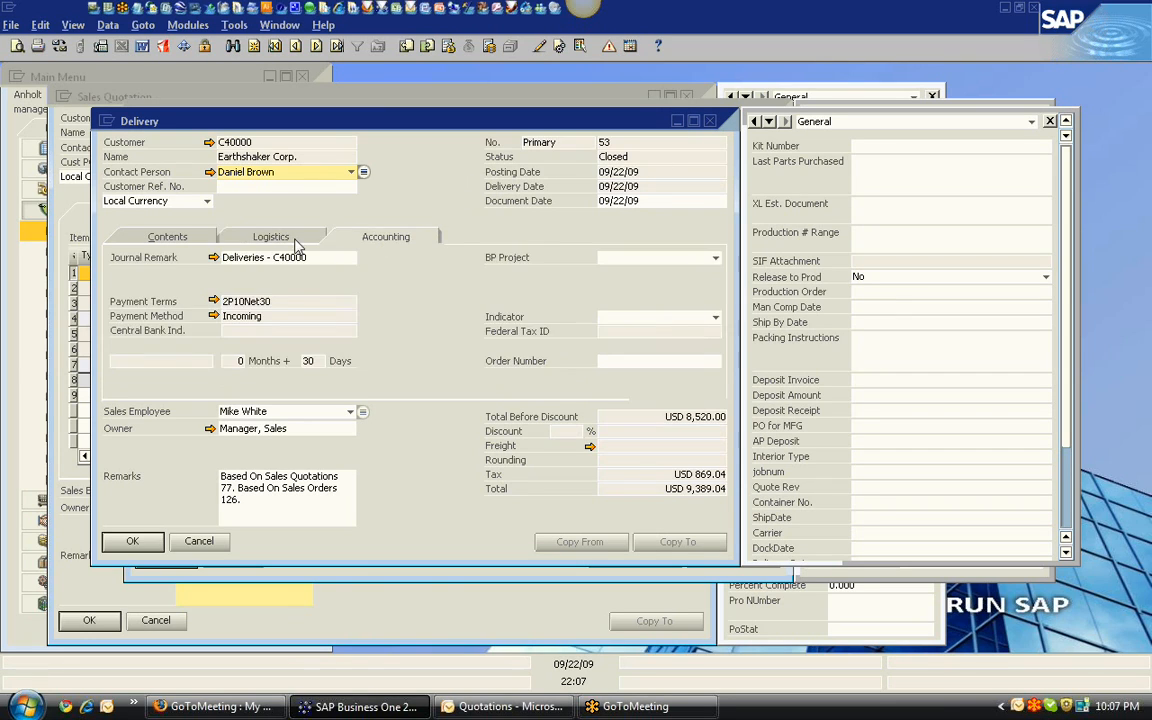
pyautogui.click(168, 237)
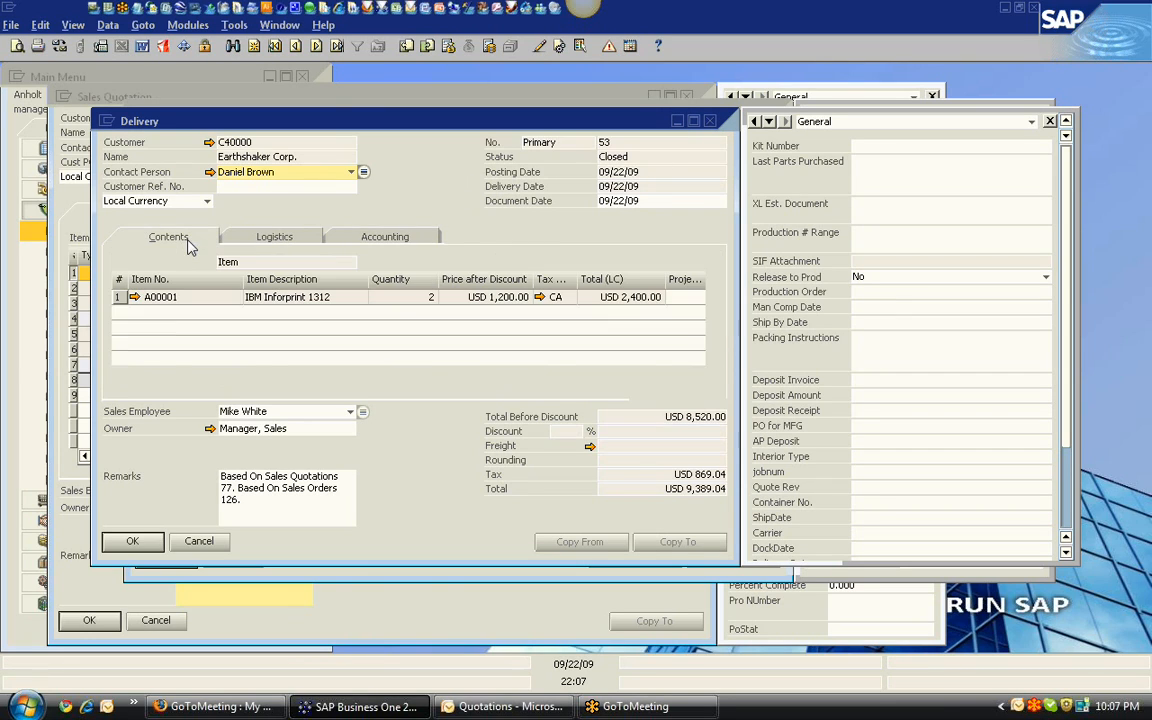
# Step: Open the A/R invoice created from the delivery, examine its applied transactions, and close both windows
pyautogui.click(427, 46)
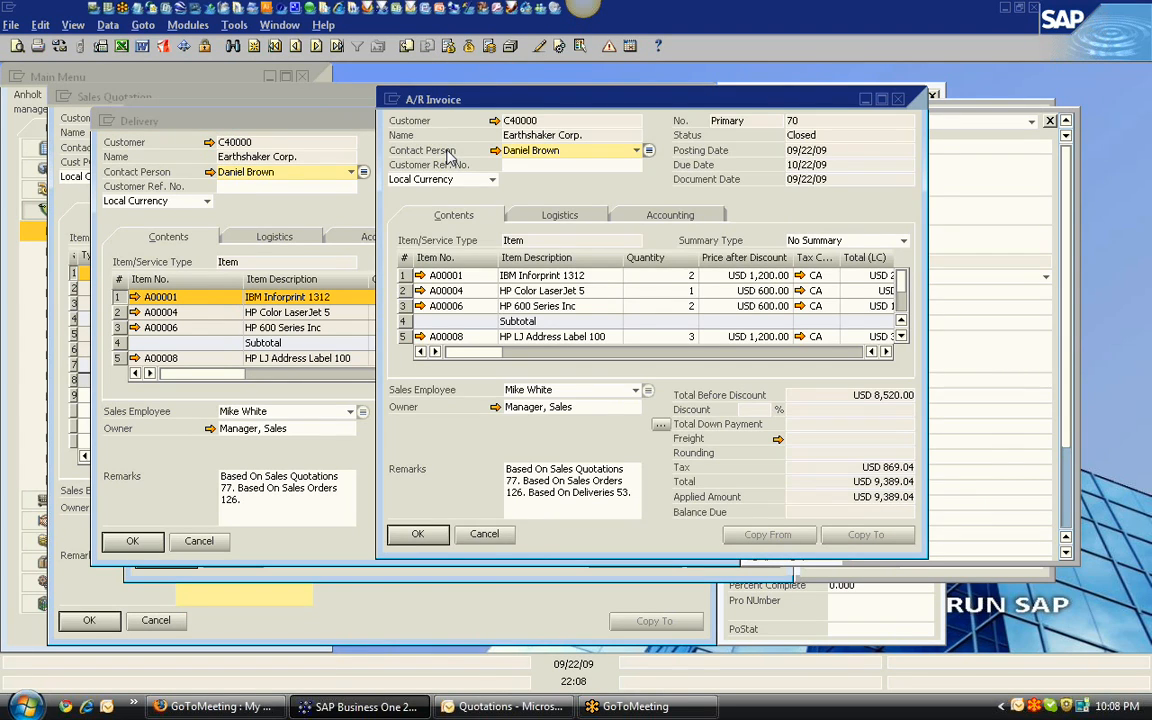
pyautogui.rightClick(565, 200)
pyautogui.click(645, 406)
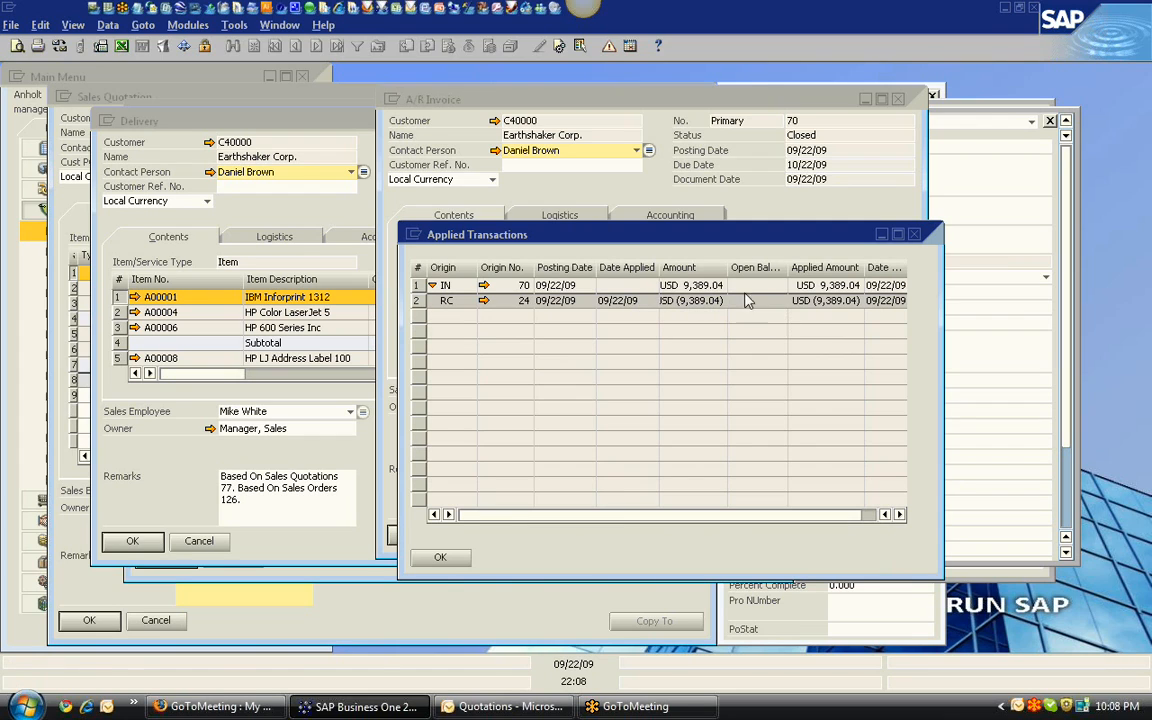
pyautogui.click(913, 234)
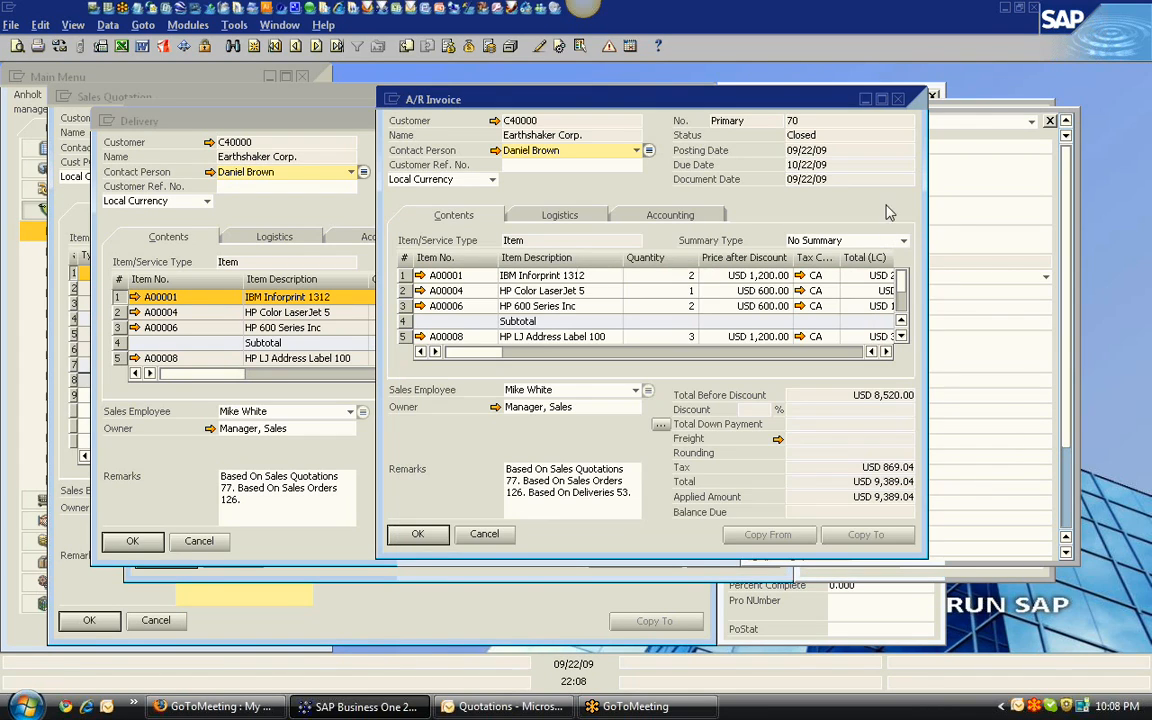
pyautogui.click(898, 99)
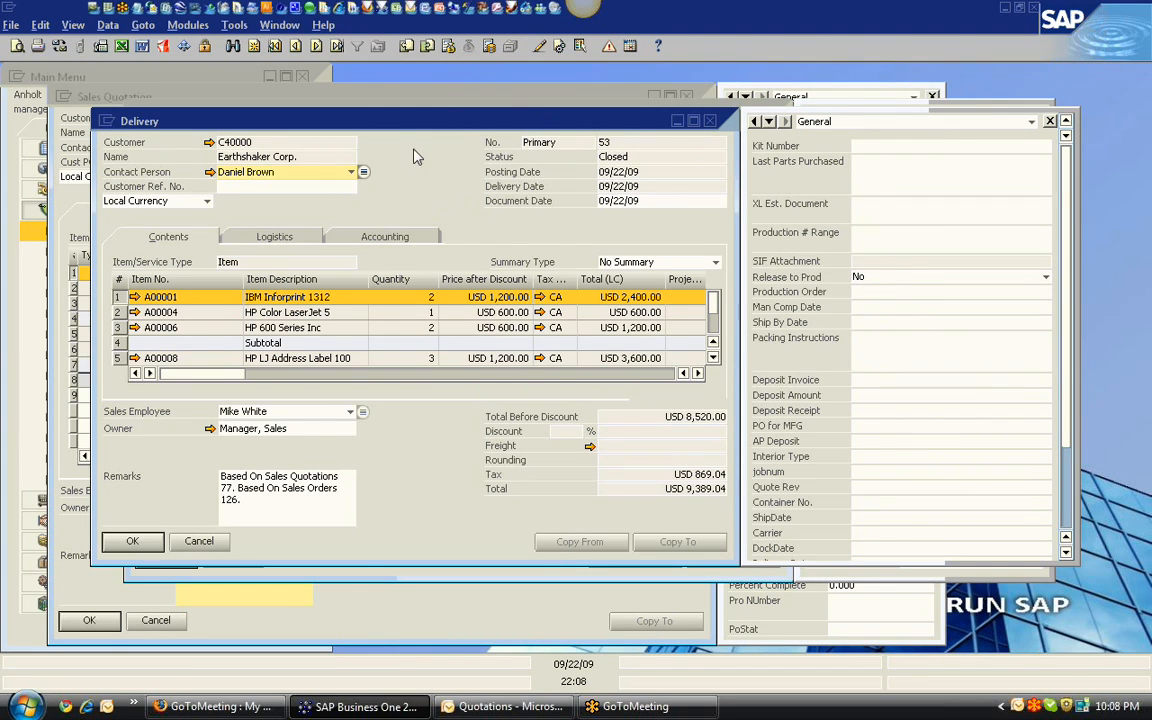
# Step: Trace the delivery back to its base sales order, and close the delivery and sales order to return to the quotation
pyautogui.moveTo(356, 121); pyautogui.dragTo(373, 142)
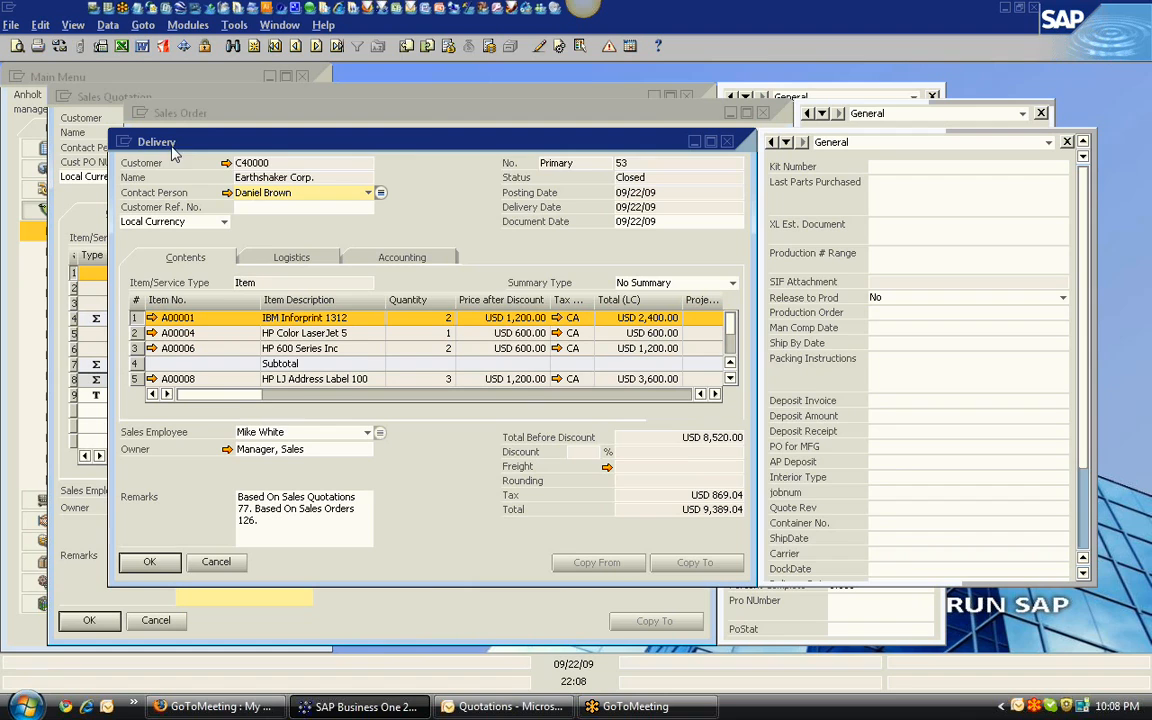
pyautogui.click(406, 47)
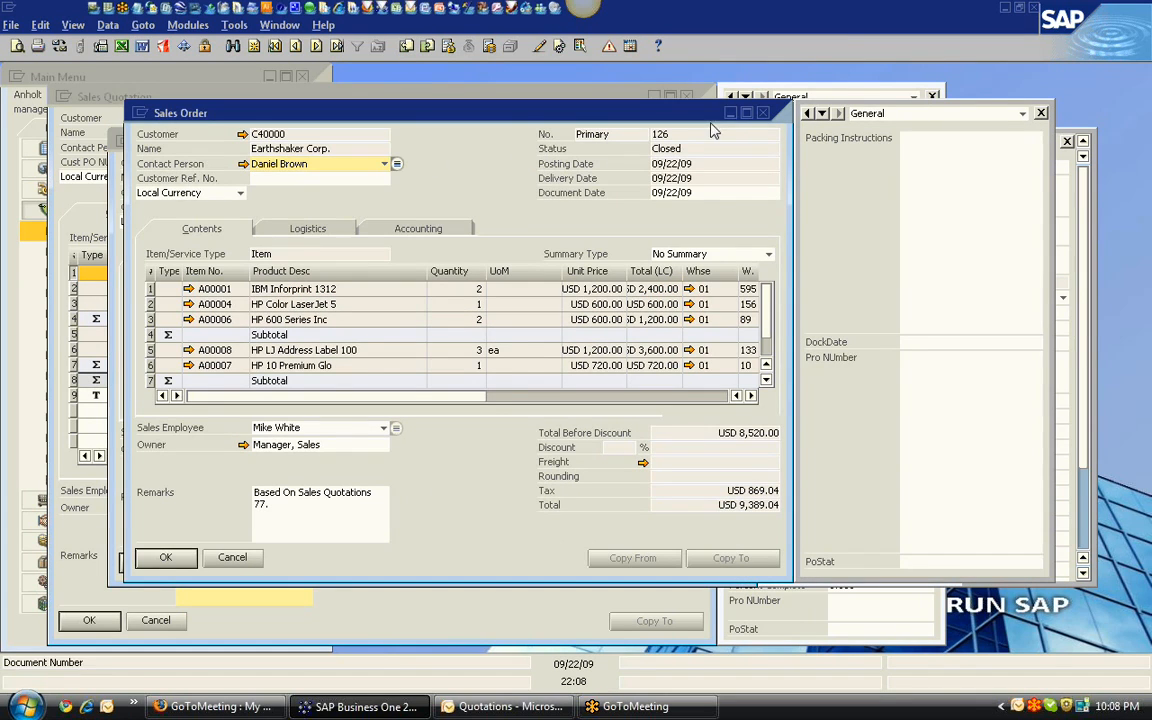
pyautogui.click(764, 113)
pyautogui.click(727, 141)
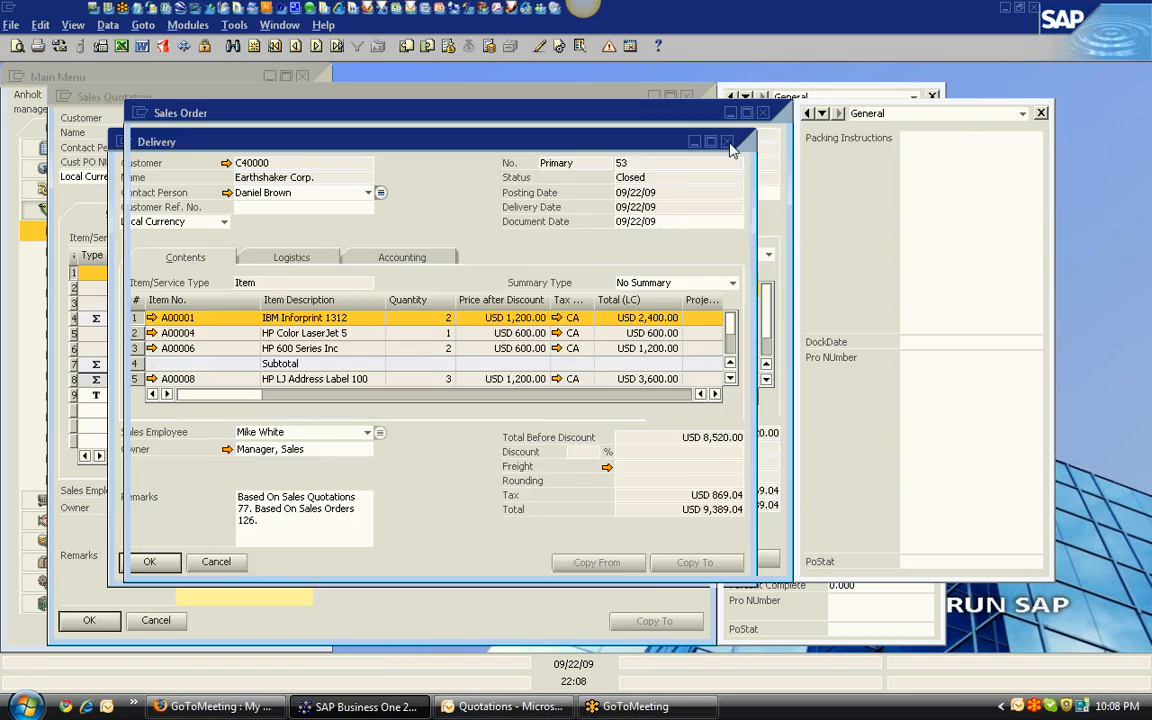
pyautogui.click(764, 113)
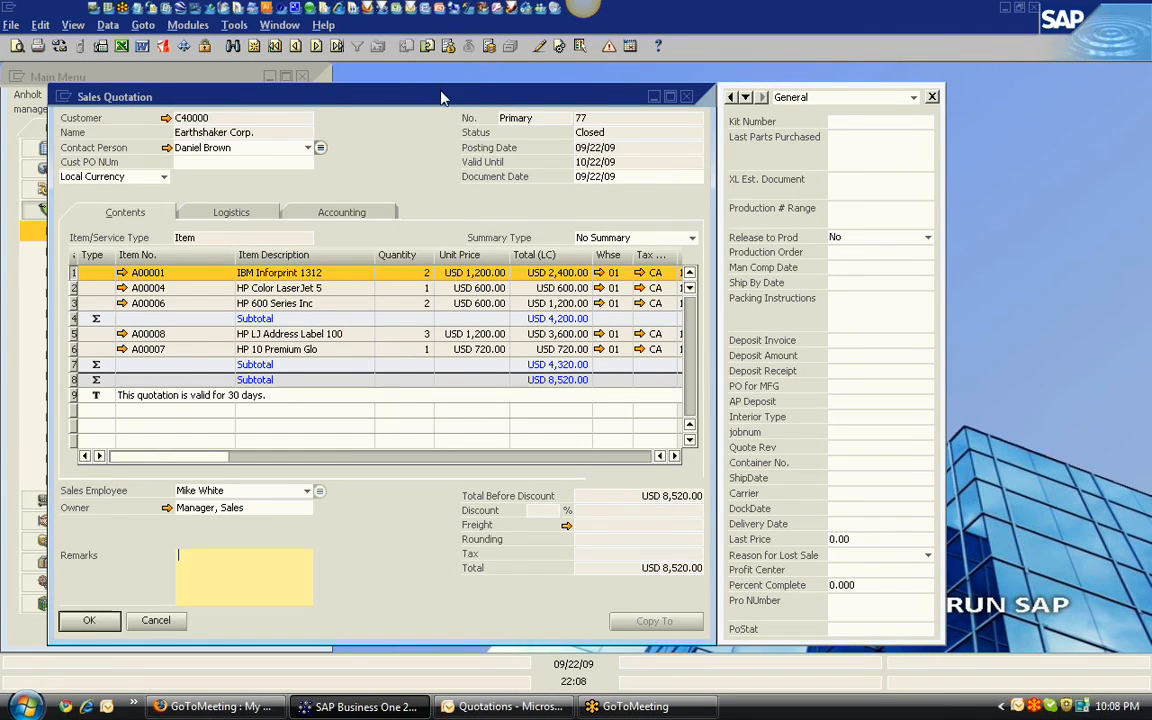
# Step: Examine the quotation's gross profit and its volume and weight calculation, closing each window
pyautogui.moveTo(443, 97); pyautogui.dragTo(450, 92)
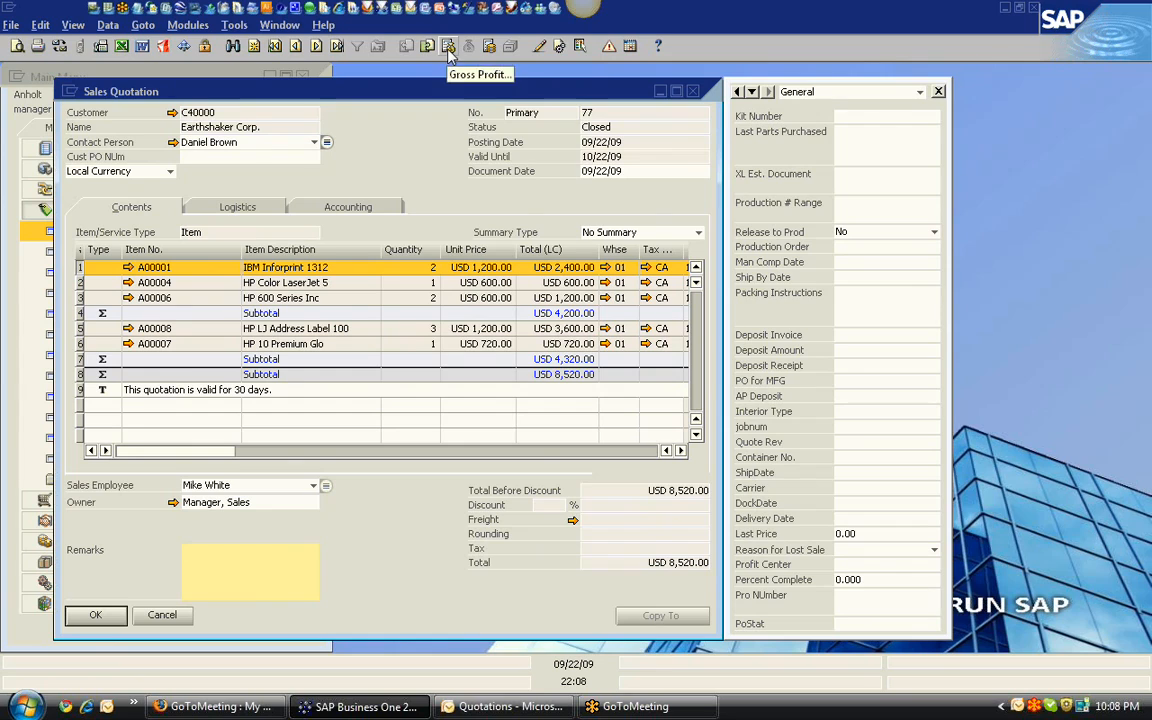
pyautogui.click(448, 47)
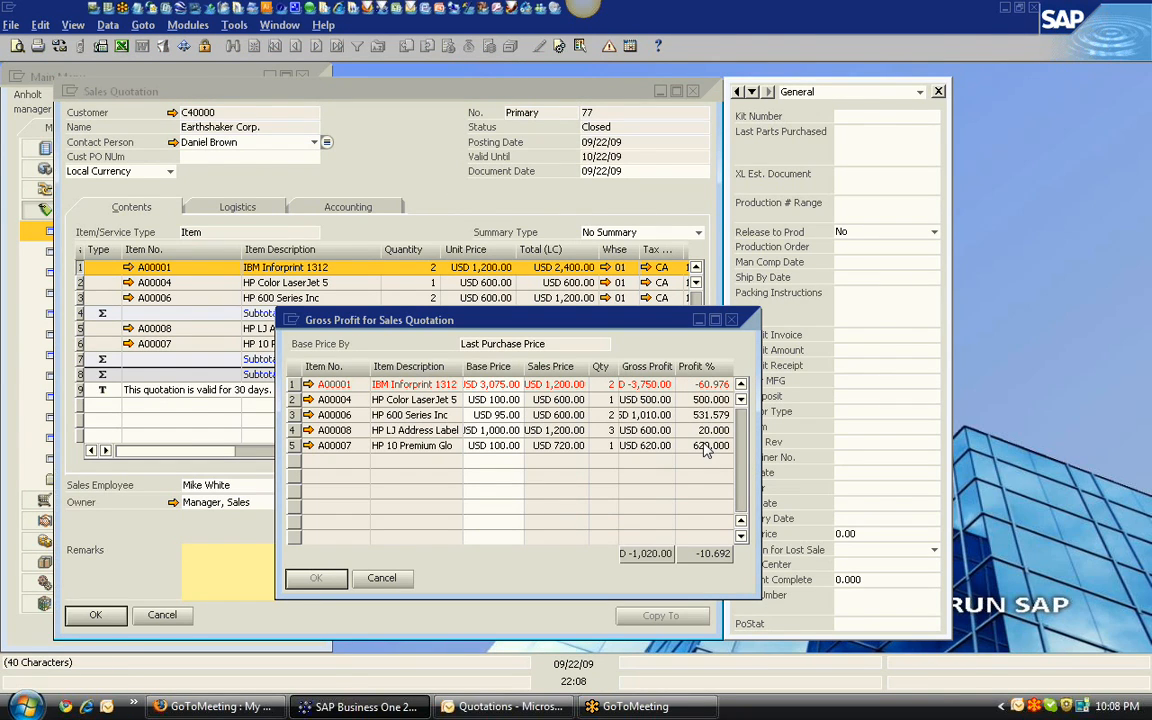
pyautogui.click(650, 300)
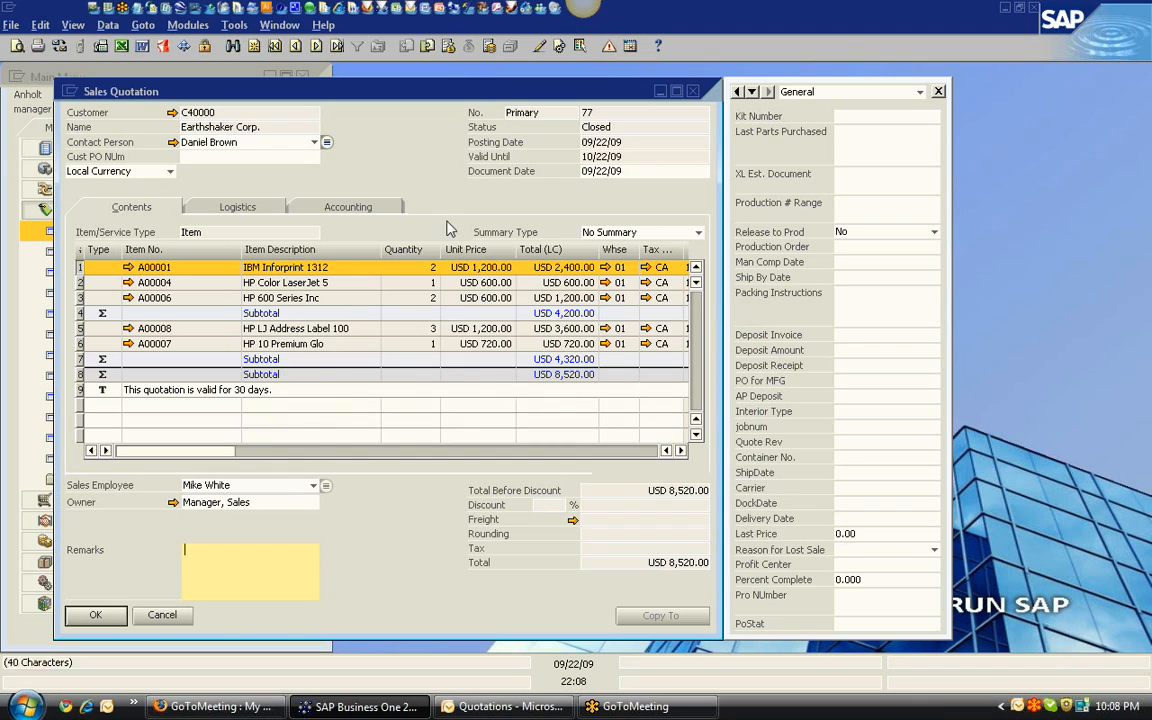
pyautogui.click(440, 46)
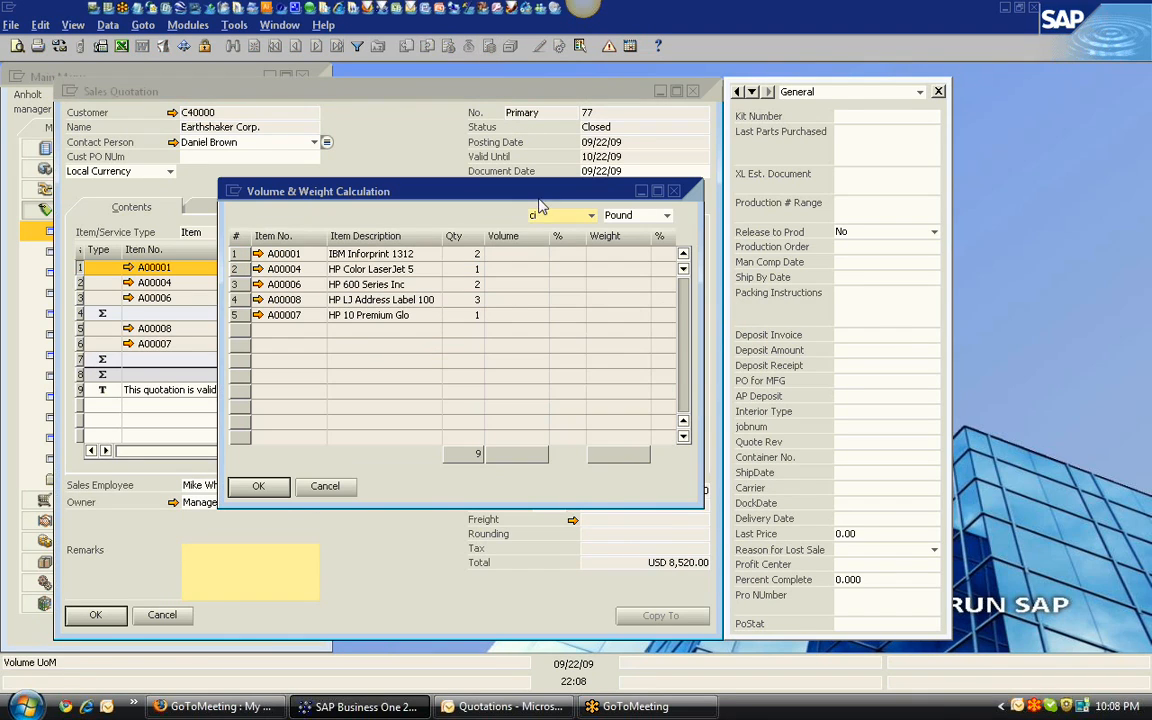
pyautogui.click(675, 191)
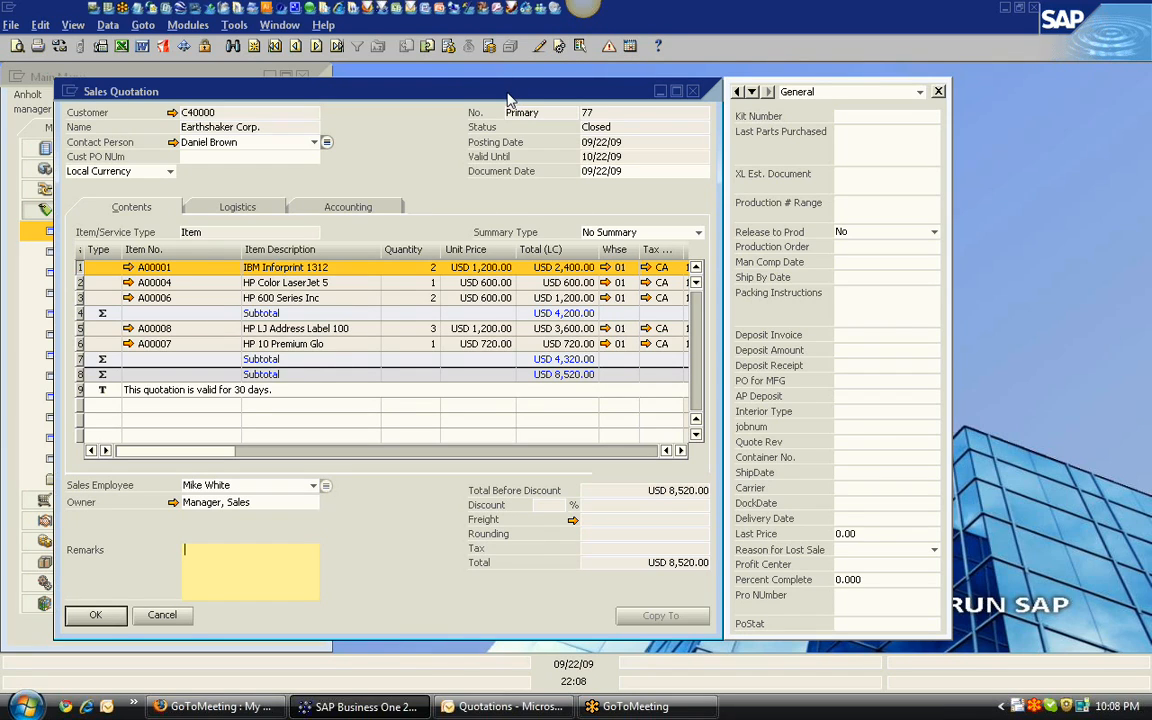
# Step: In the quotation's form settings, make the Factor 3 column visible, switch its Active option off and on, hide the column again, and confirm
pyautogui.click(559, 46)
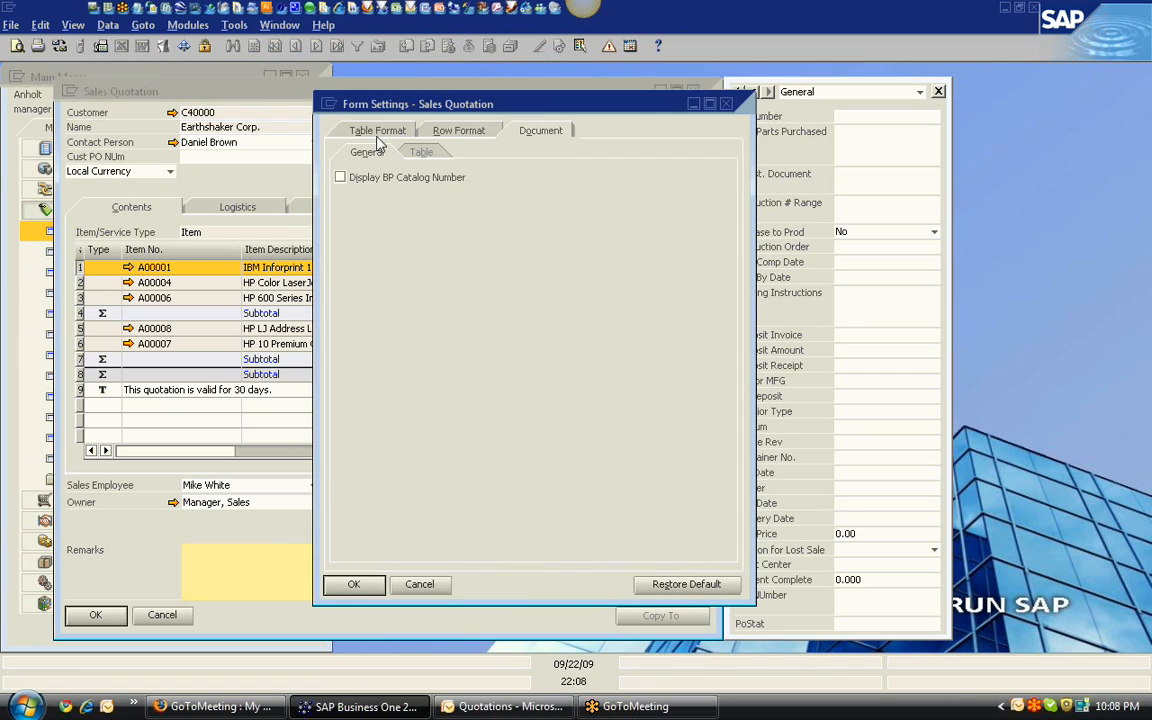
pyautogui.click(377, 134)
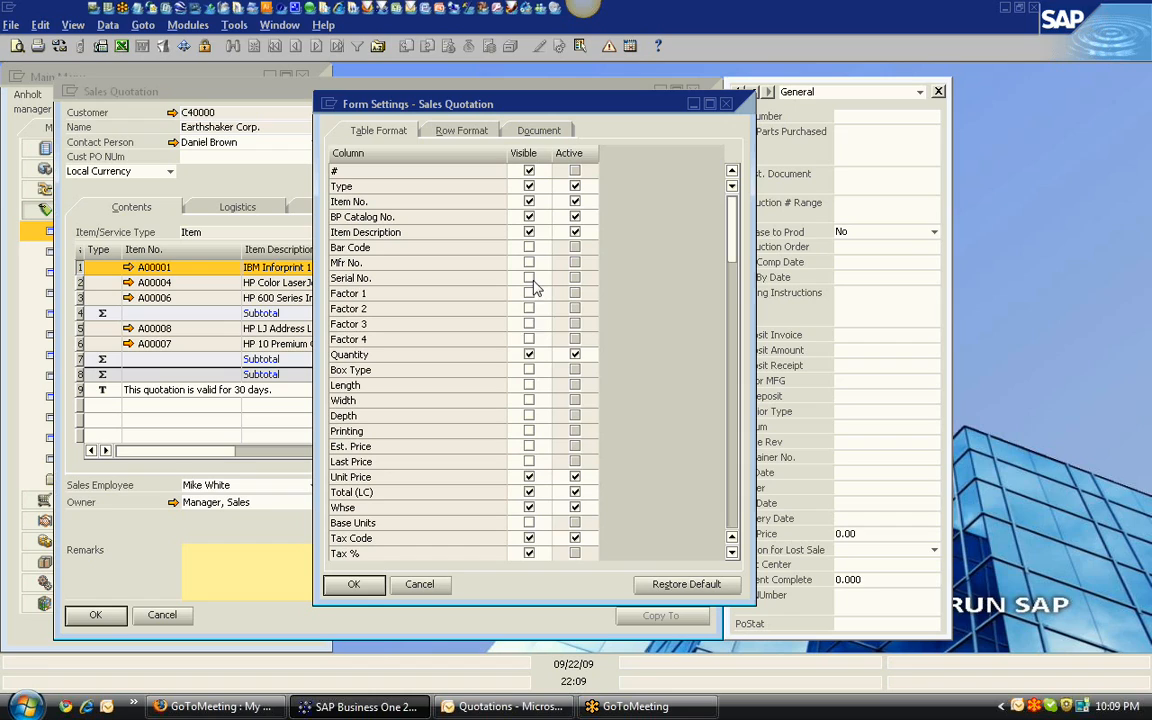
pyautogui.click(529, 324)
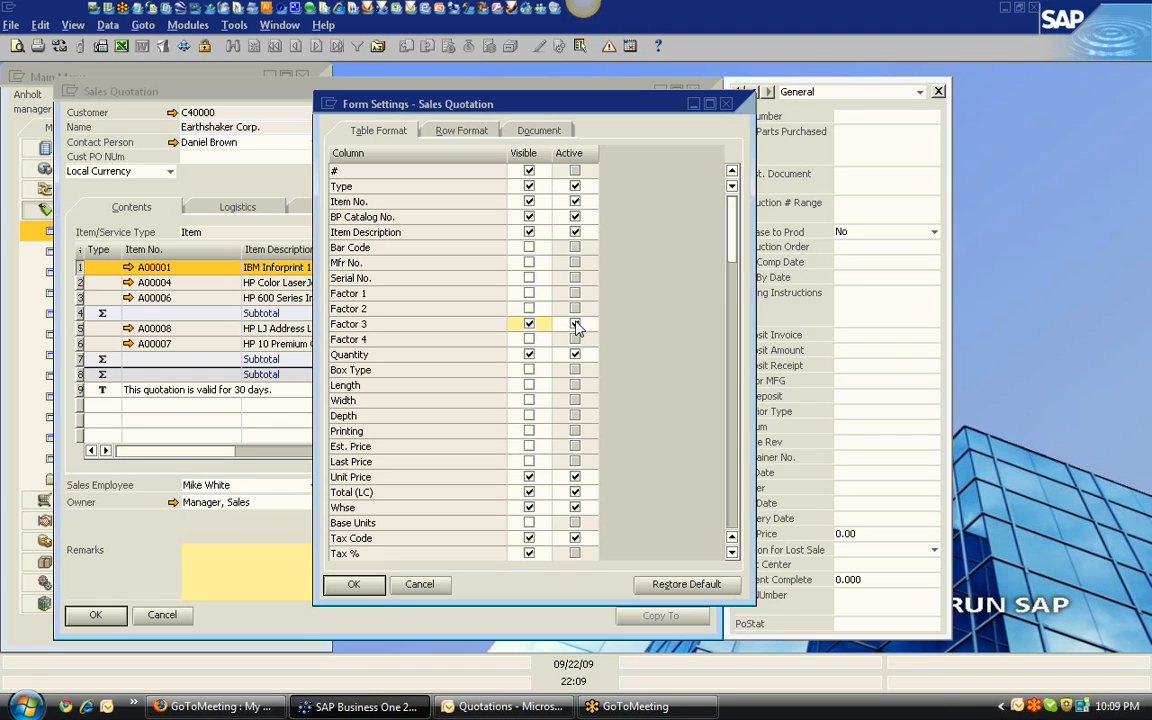
pyautogui.click(575, 324)
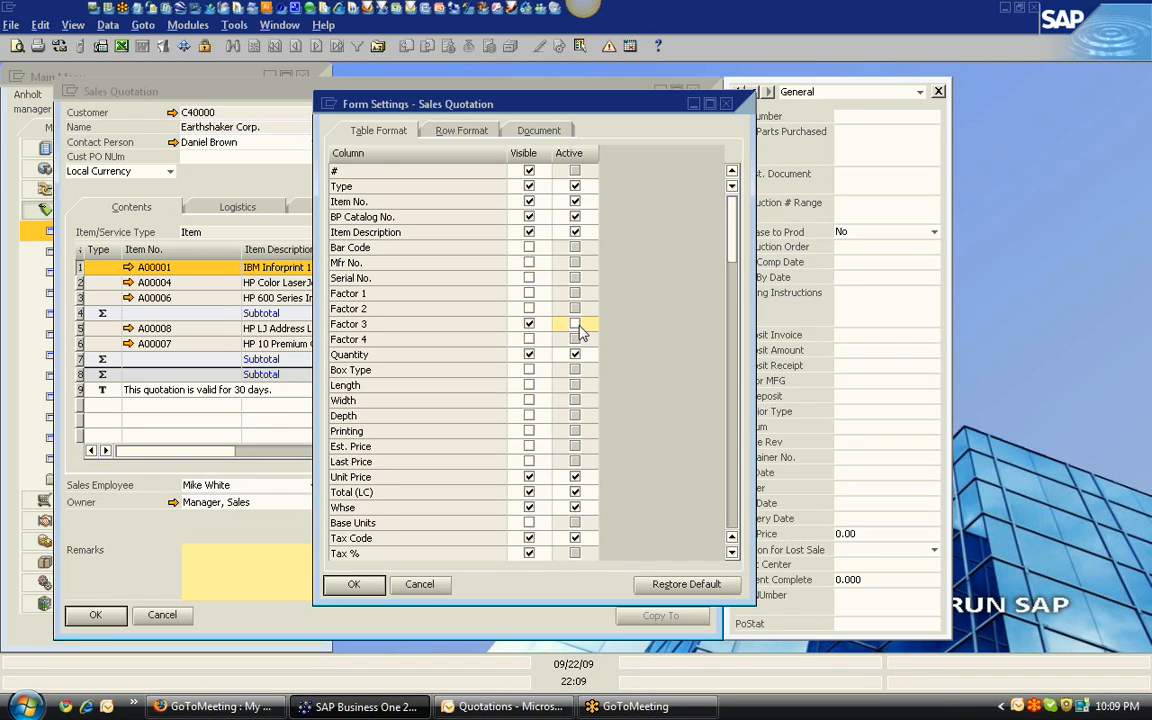
pyautogui.click(576, 326)
pyautogui.click(529, 324)
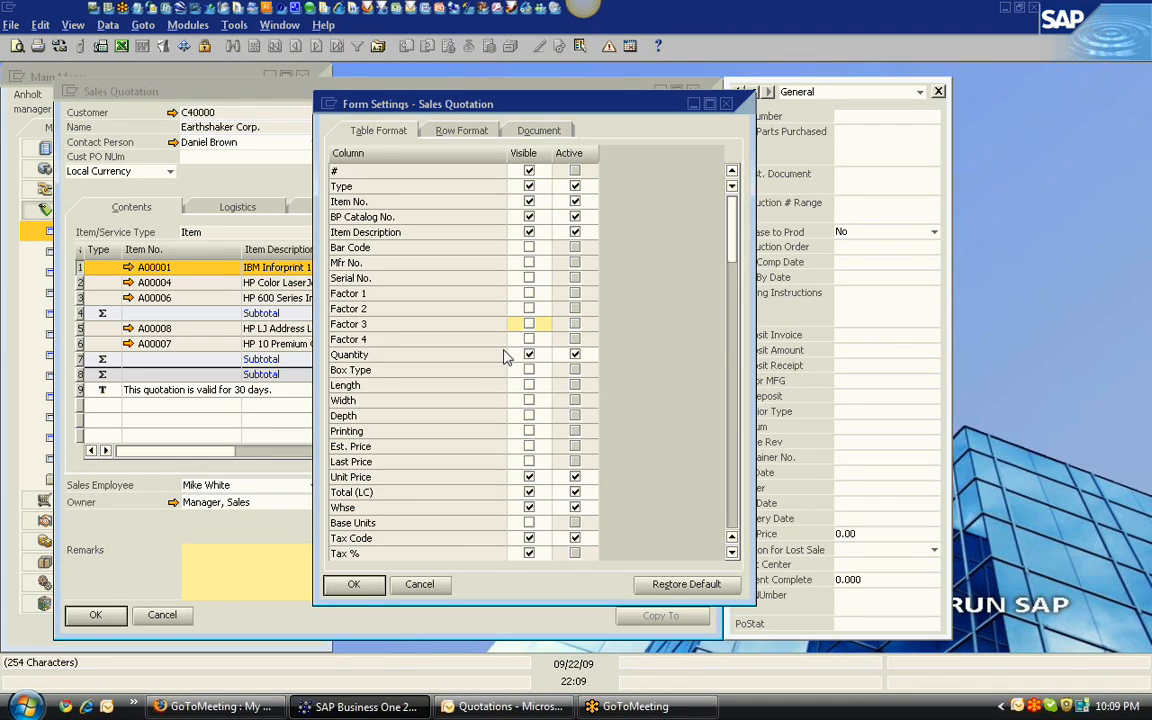
pyautogui.click(372, 585)
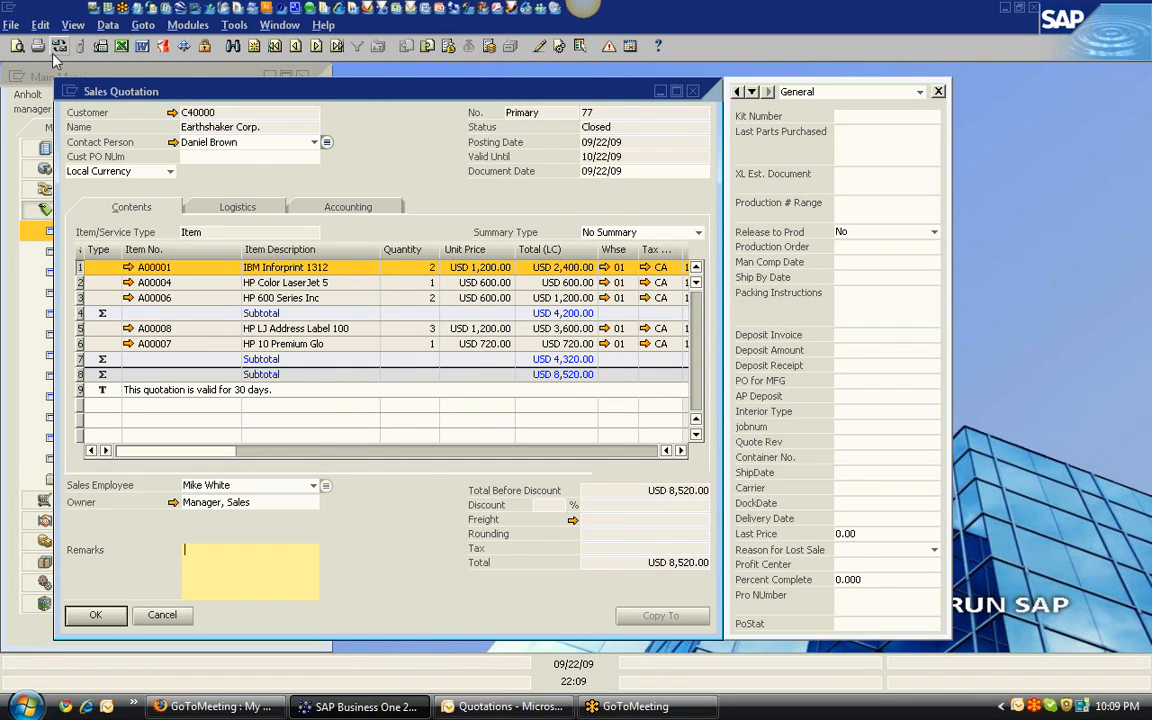
# Step: Close the quotation, collapse Sales - A/R, and open Choose Company from the Administration module
pyautogui.click(692, 92)
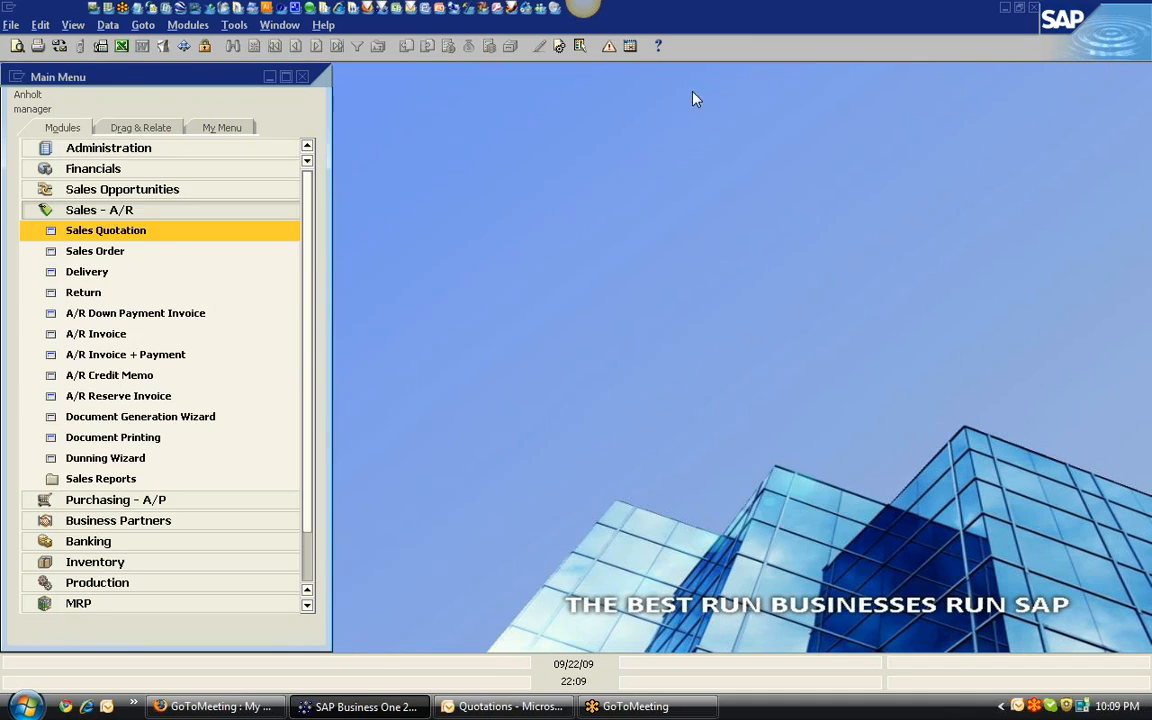
pyautogui.click(156, 212)
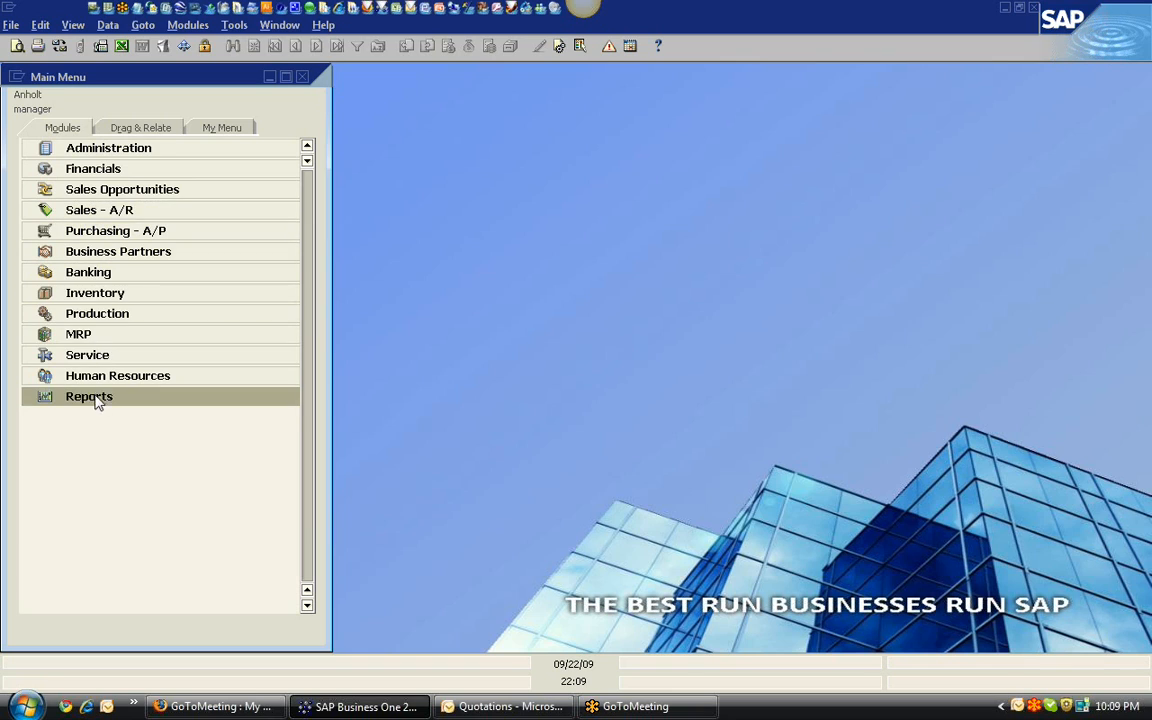
pyautogui.click(110, 150)
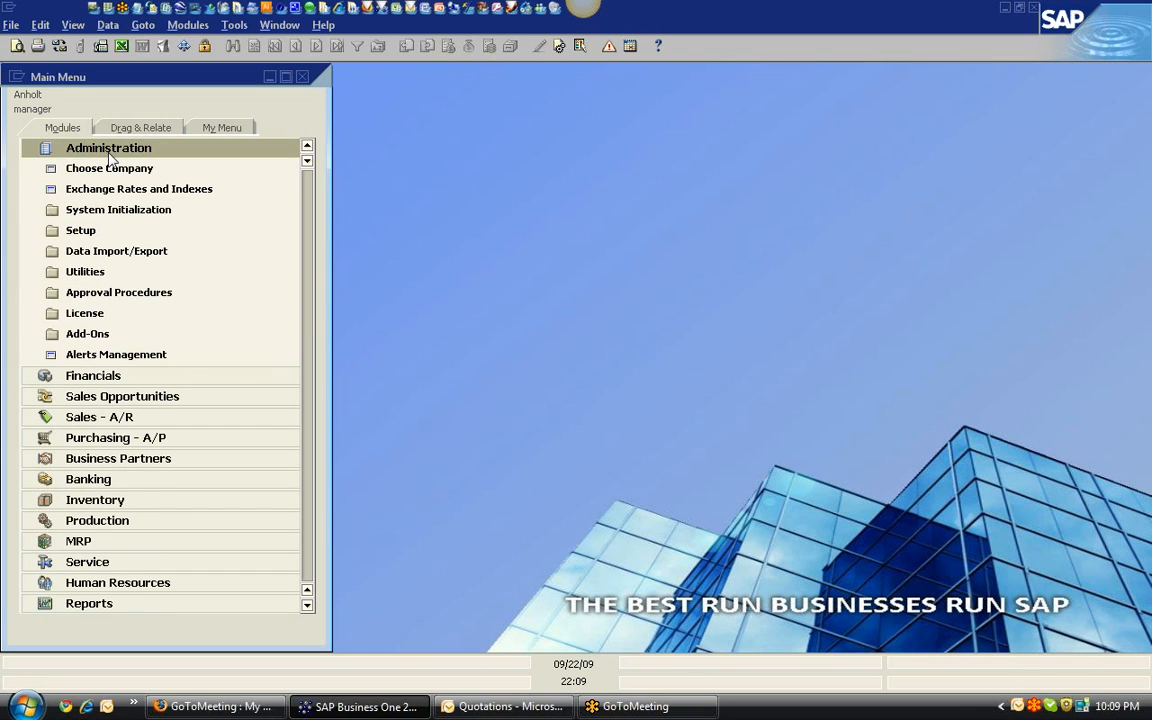
pyautogui.click(112, 168)
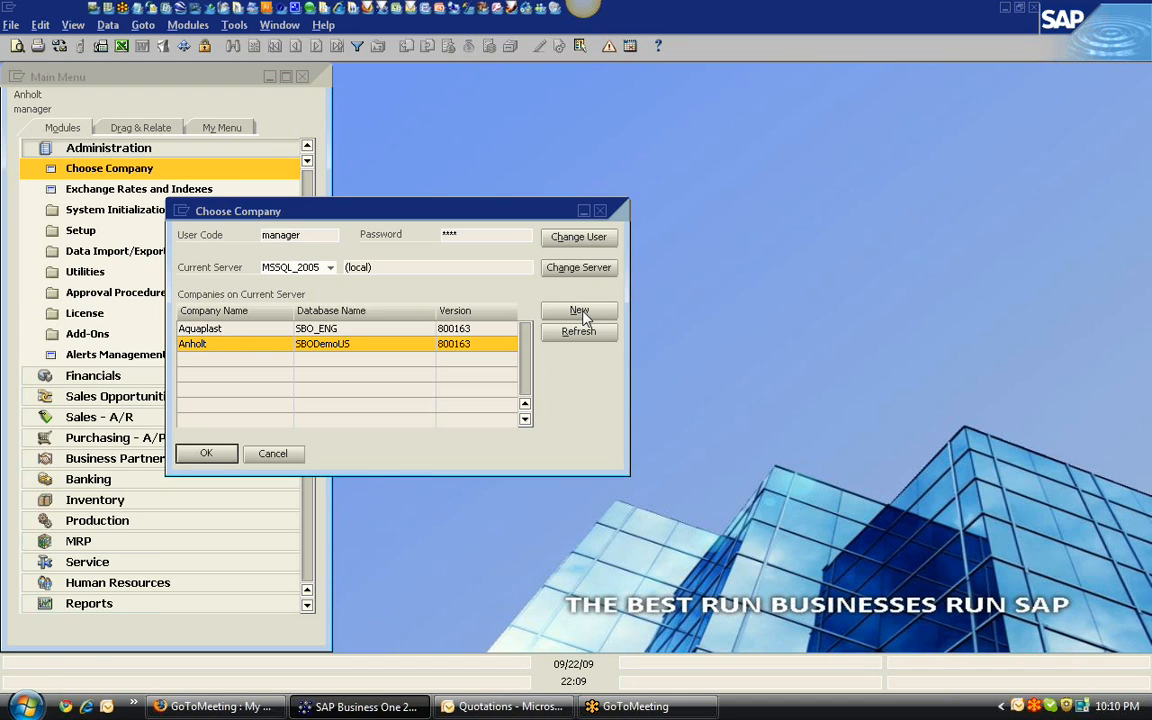
# Step: Cancel the company selection and bring up the Discount To High record in the approval templates under Approval Procedures
pyautogui.click(272, 453)
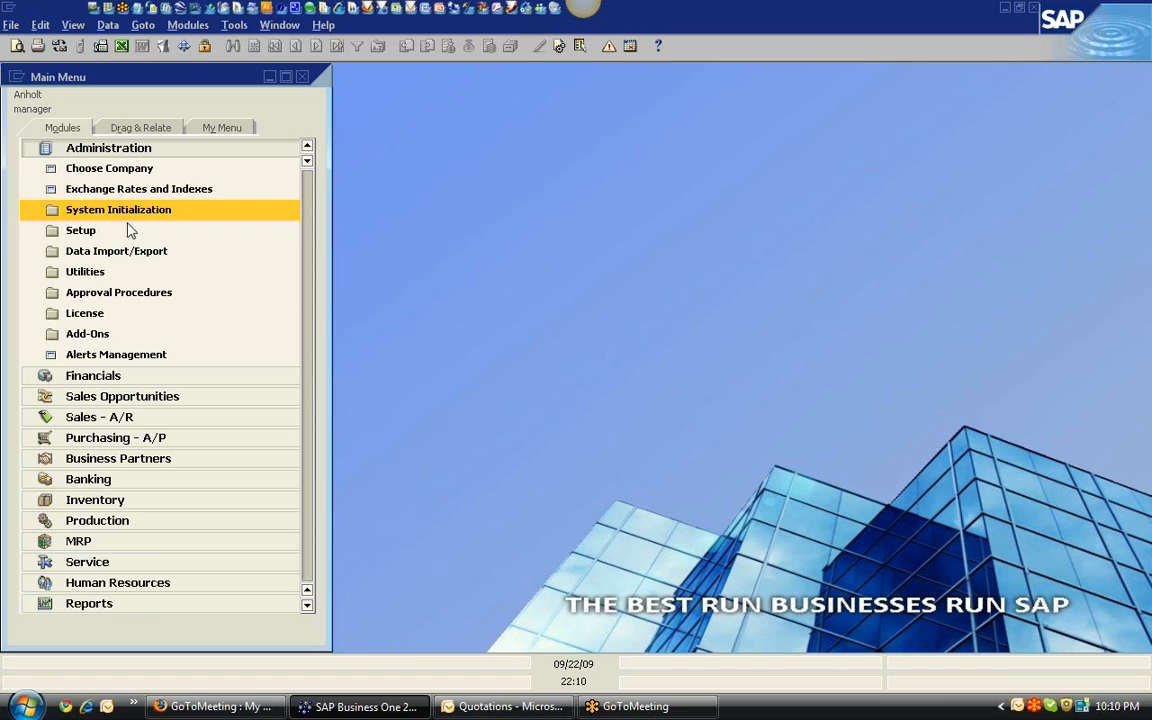
pyautogui.click(134, 294)
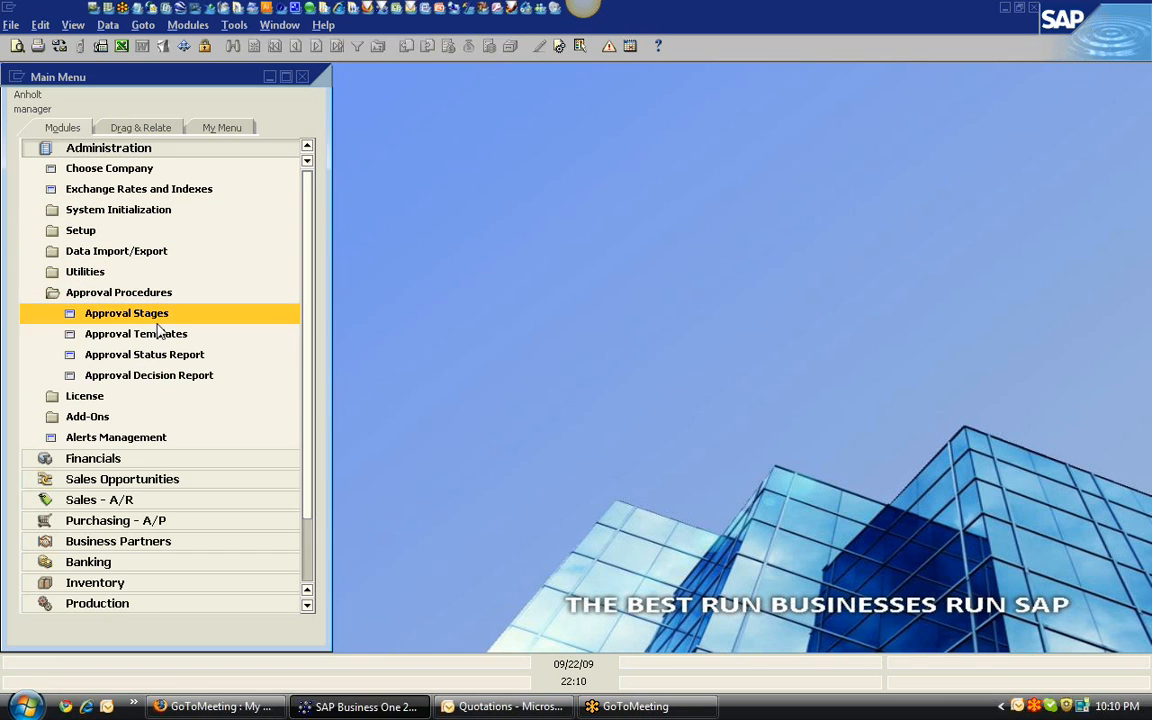
pyautogui.click(160, 336)
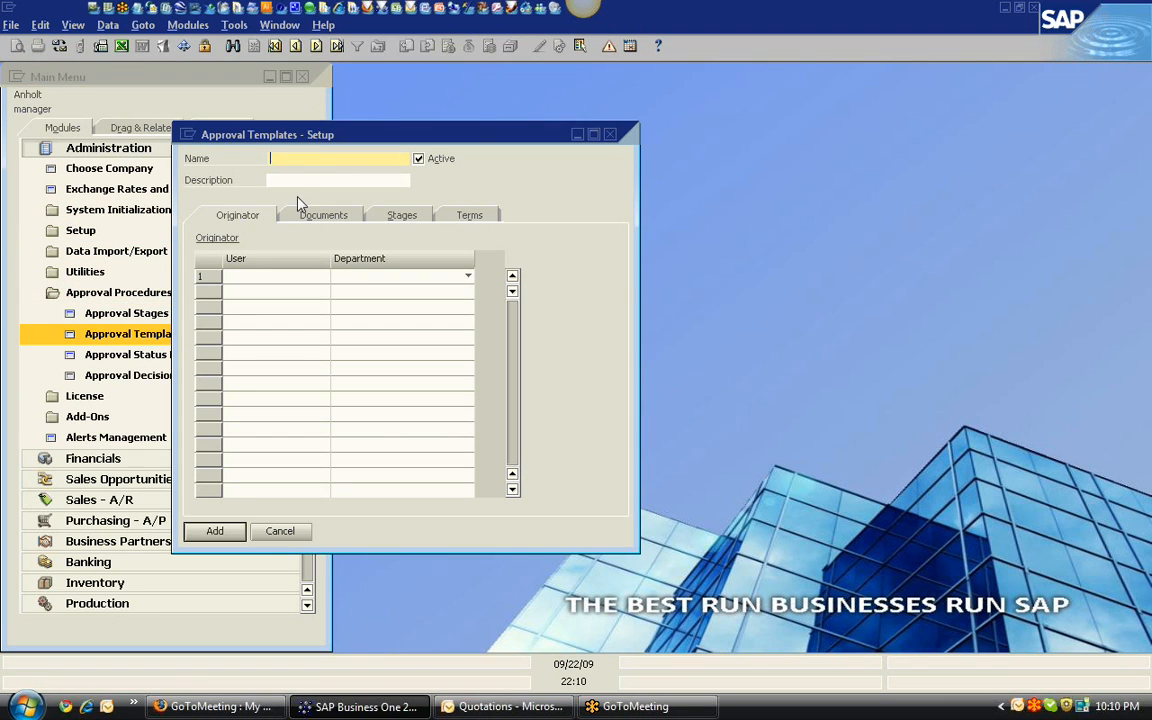
pyautogui.click(316, 46)
pyautogui.click(316, 46)
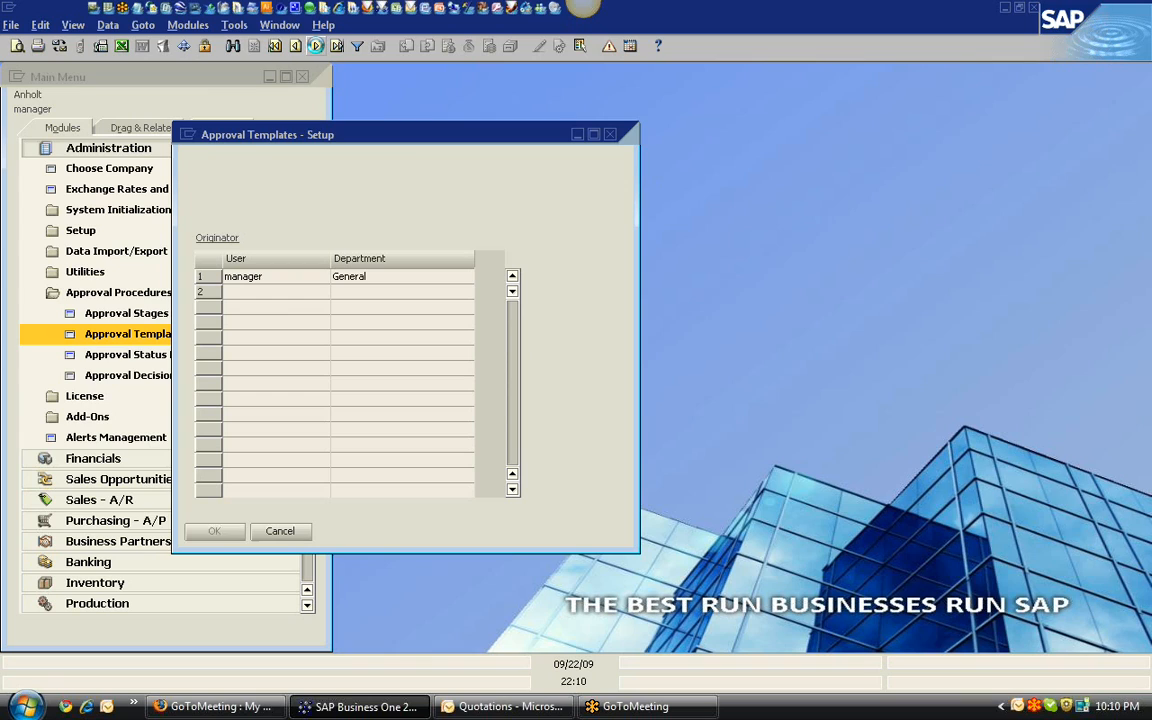
pyautogui.click(316, 46)
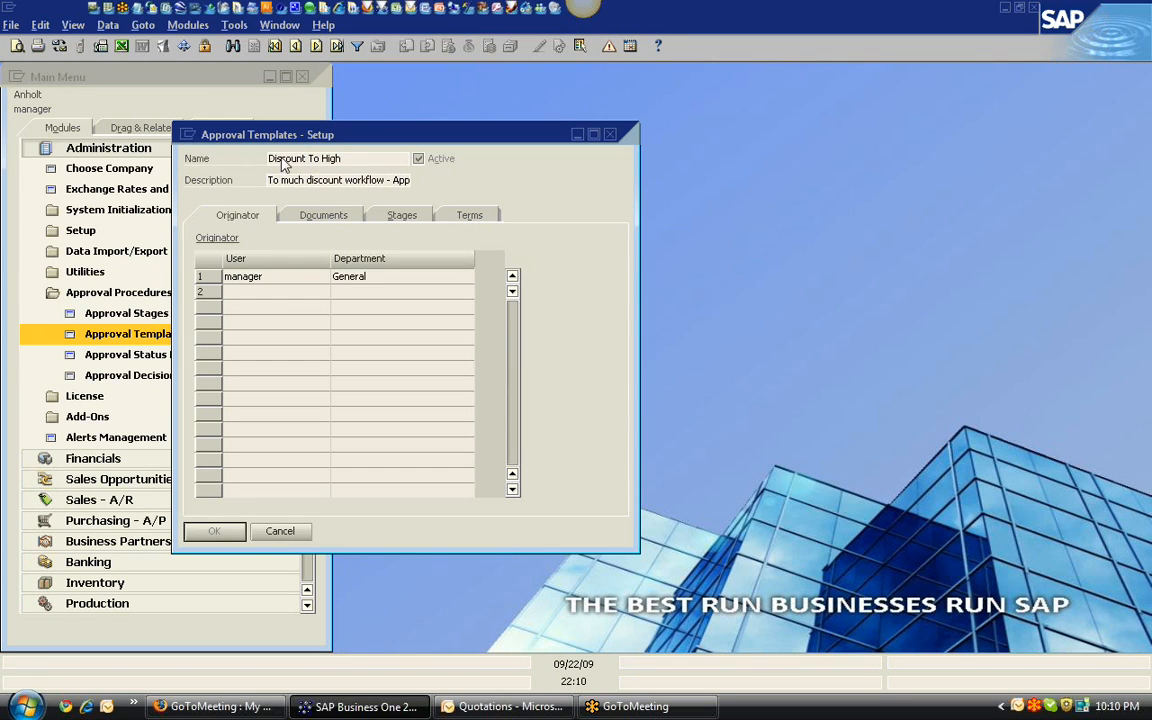
# Step: Review the Discount To High template's documents, its Accounting approval stage, and its launch terms including the discount value
pyautogui.click(323, 216)
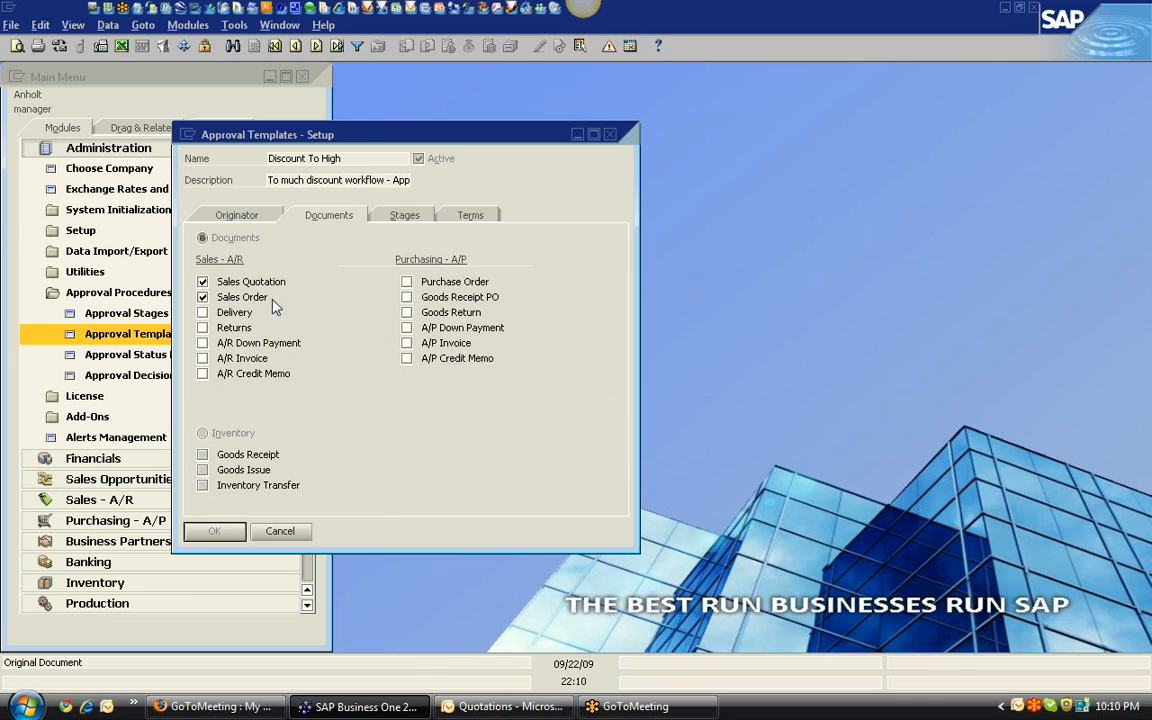
pyautogui.click(406, 218)
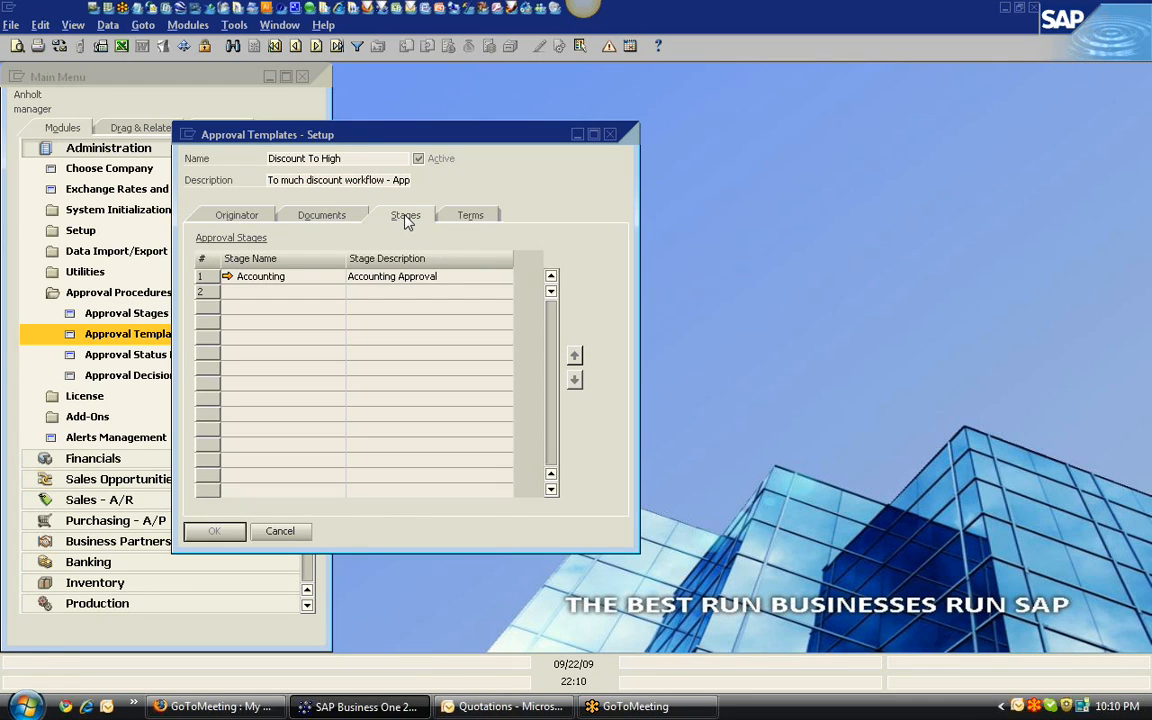
pyautogui.click(226, 276)
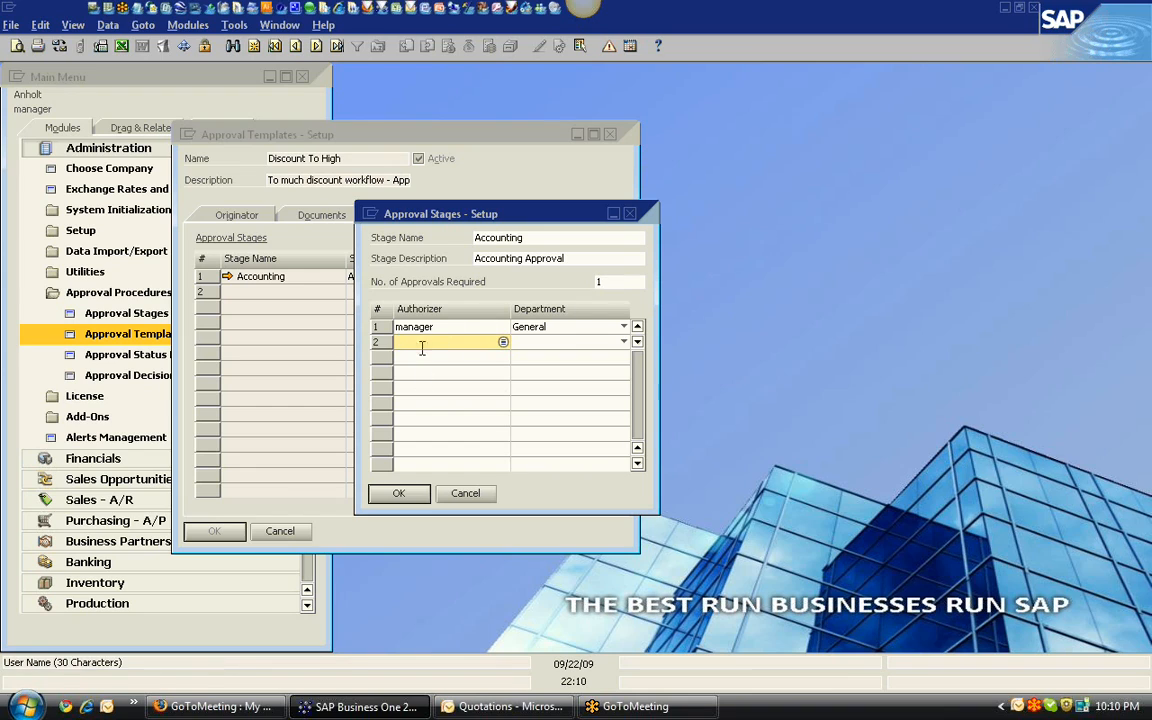
pyautogui.click(465, 492)
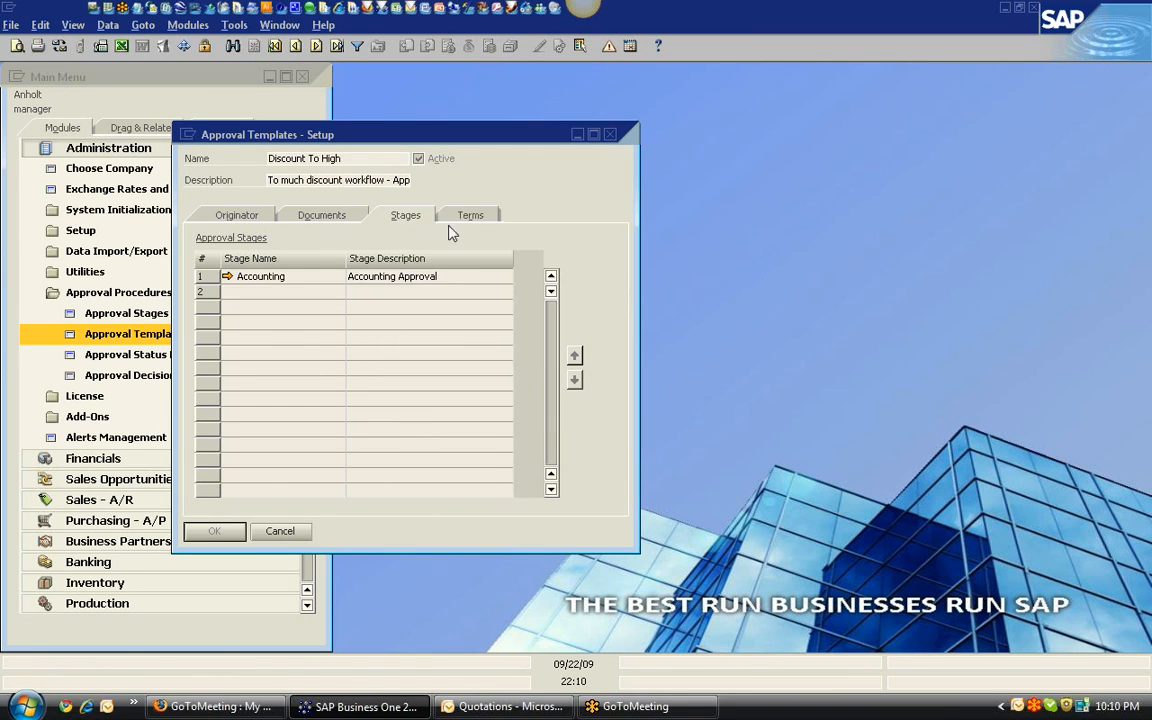
pyautogui.click(470, 217)
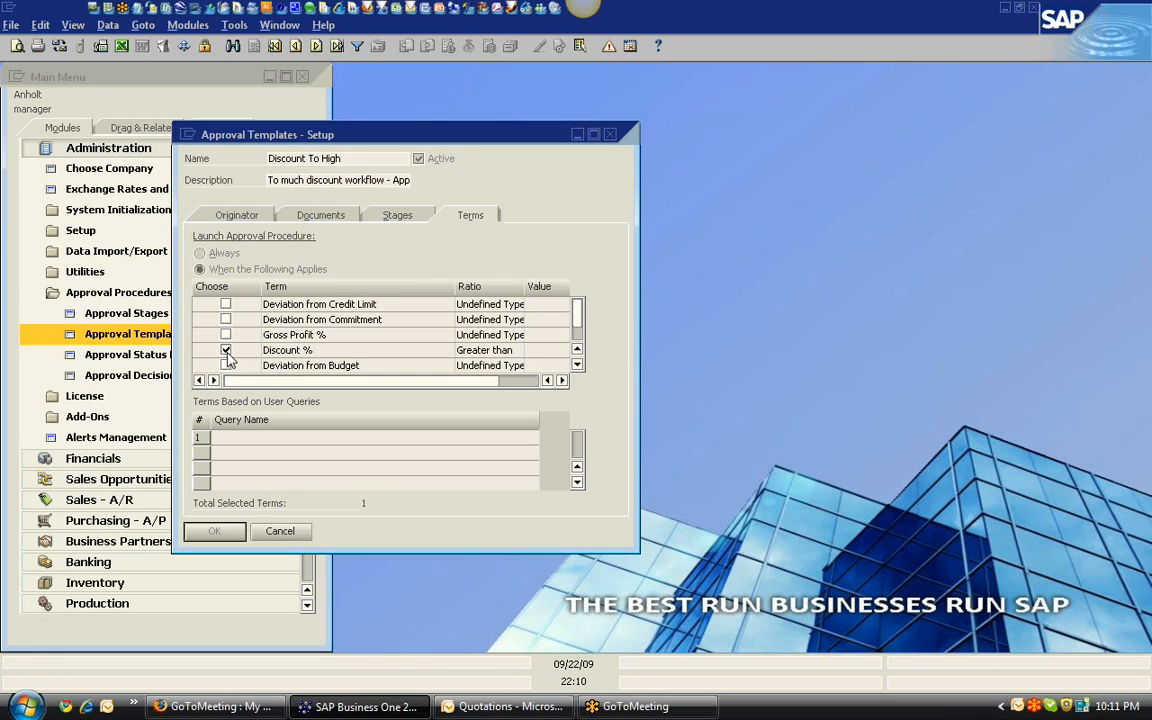
pyautogui.moveTo(386, 385); pyautogui.dragTo(437, 388)
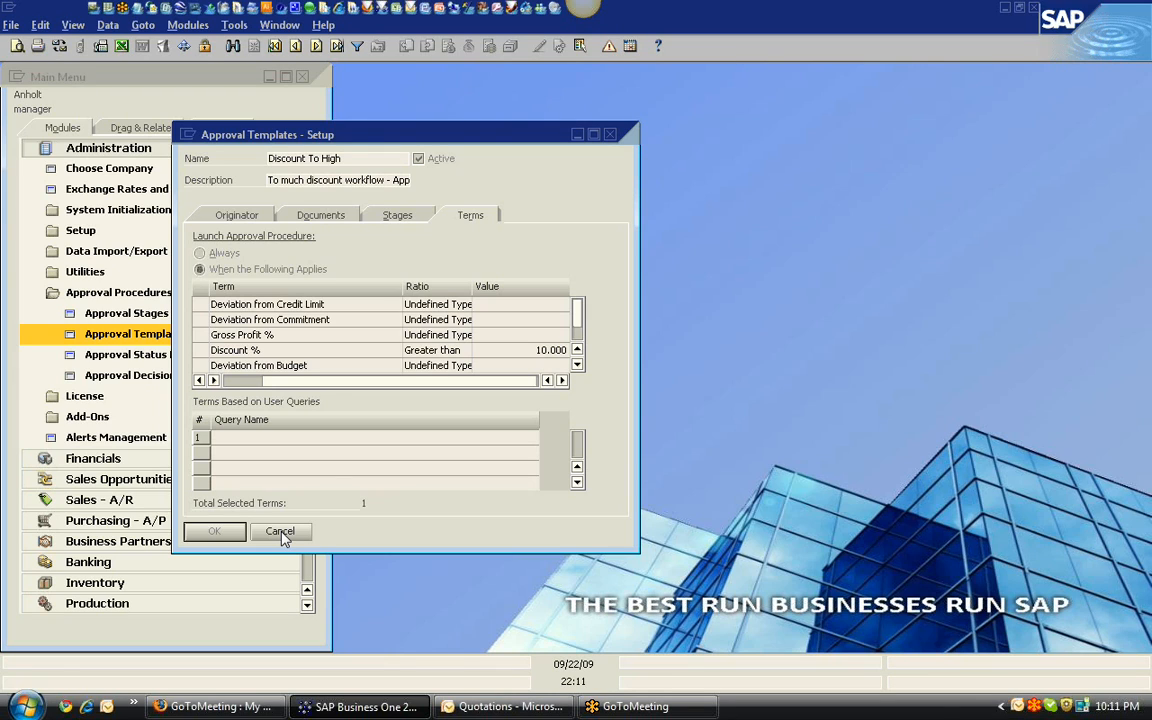
# Step: View the Request for Document Approval message in the alerts inbox, and close the message overview and the approval template
pyautogui.click(609, 47)
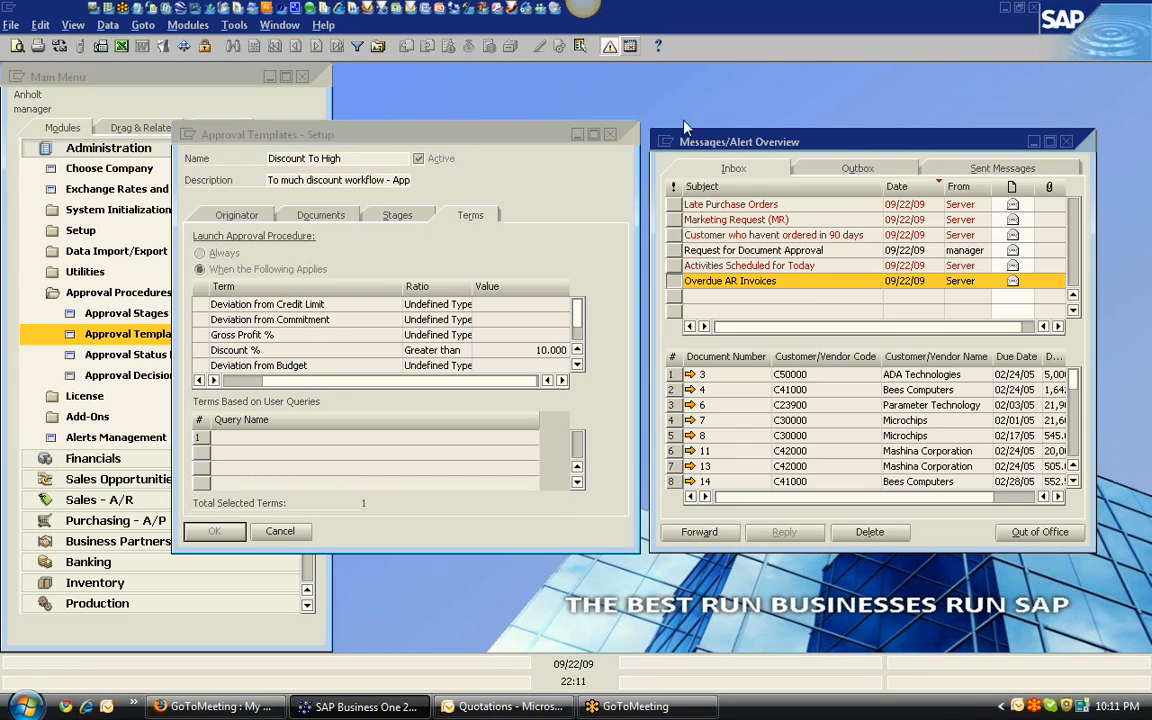
pyautogui.click(751, 253)
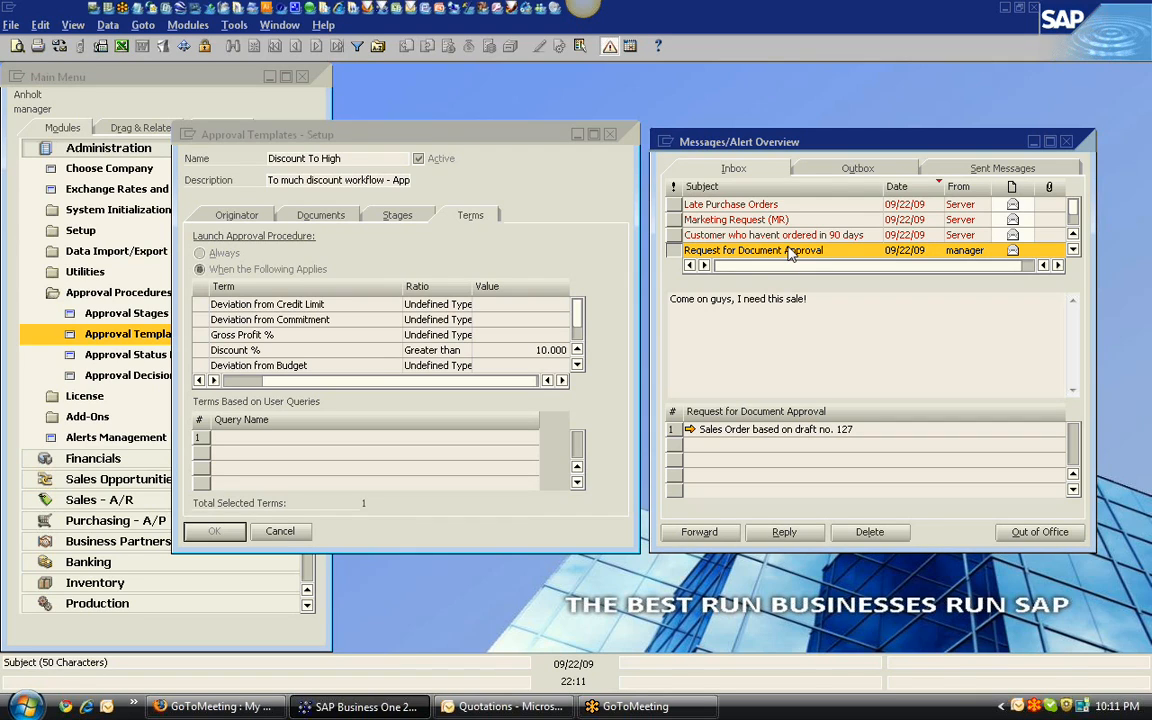
pyautogui.click(1066, 141)
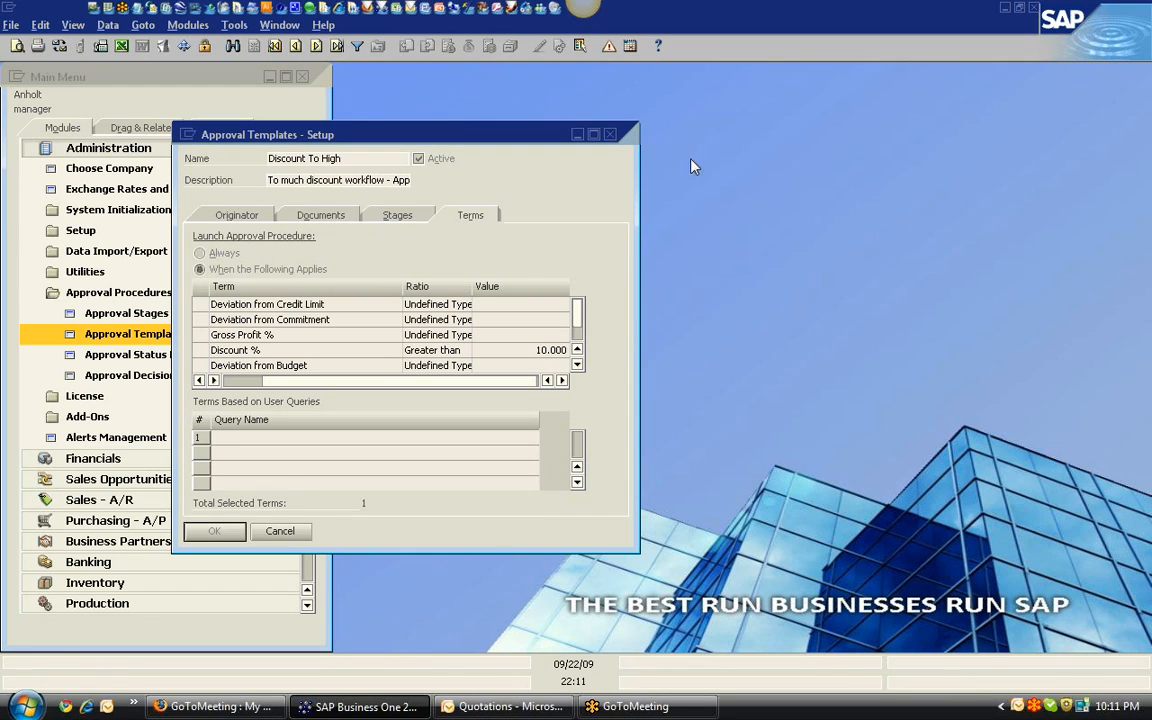
pyautogui.click(610, 134)
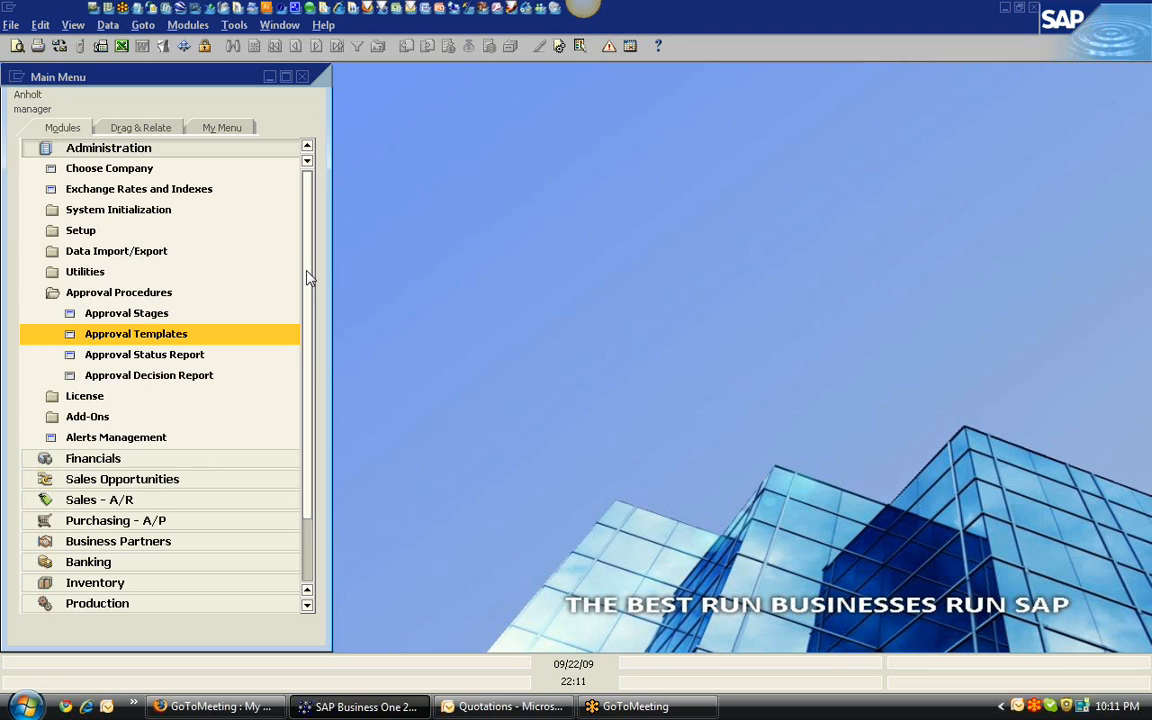
# Step: Look into the Data Import/Export folder, and collapse it, Approval Procedures and the Administration module
pyautogui.click(140, 253)
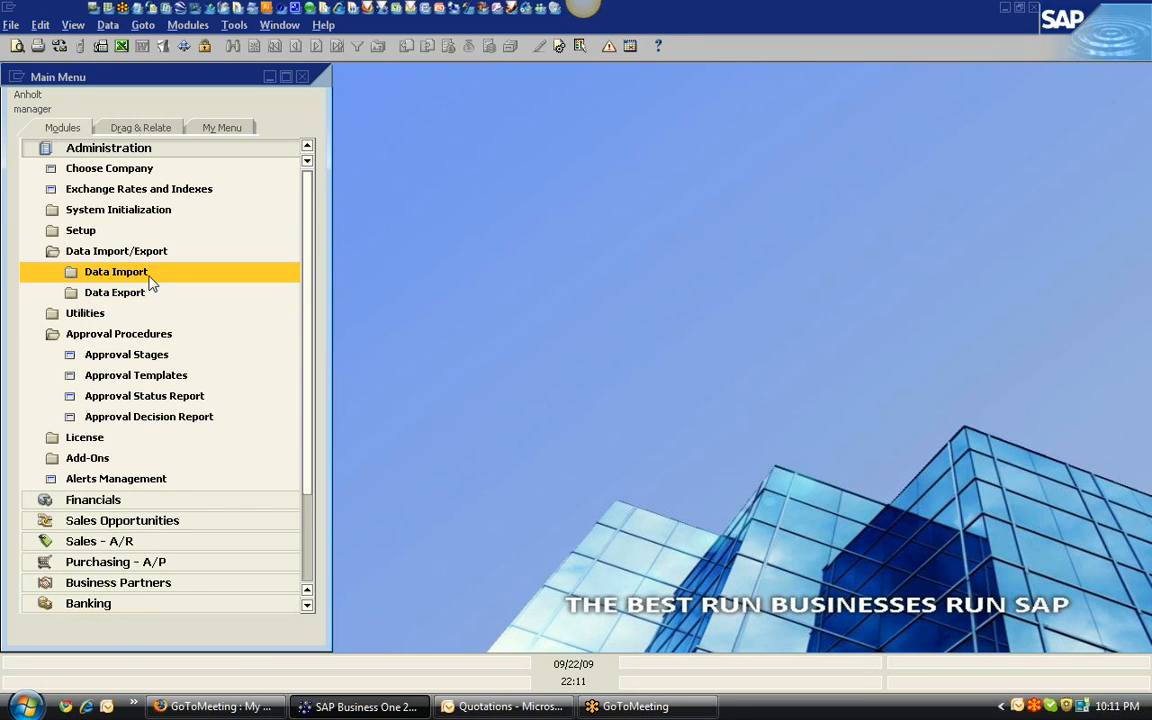
pyautogui.click(142, 255)
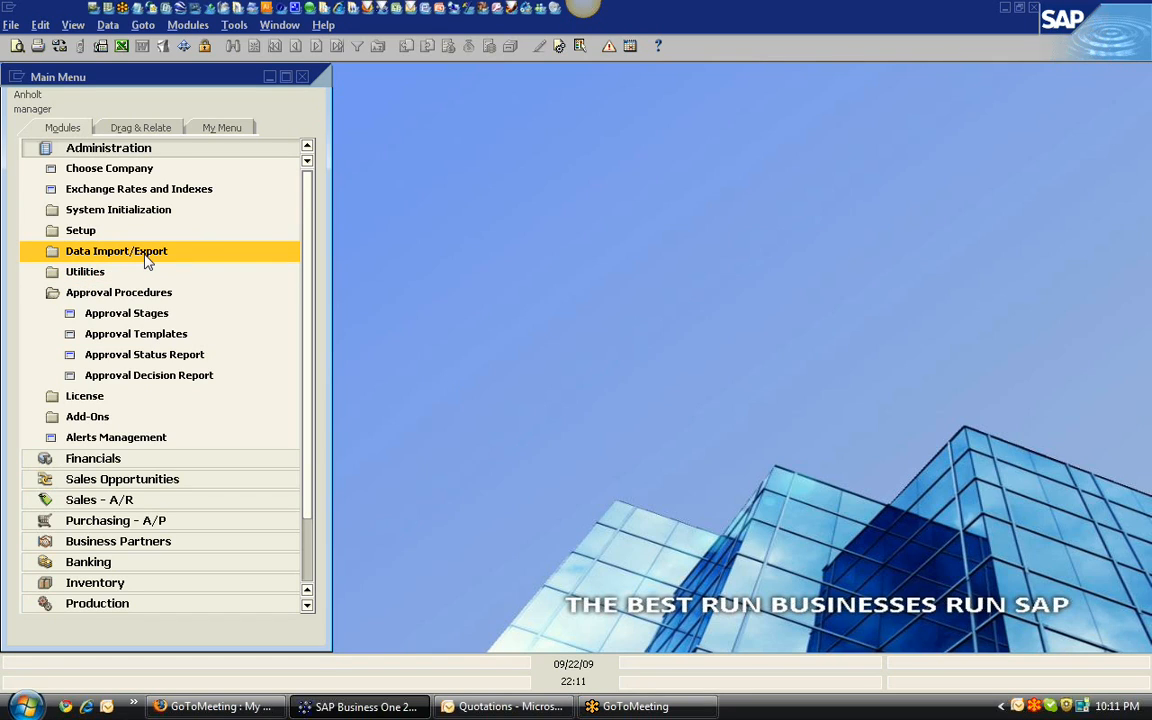
pyautogui.click(124, 292)
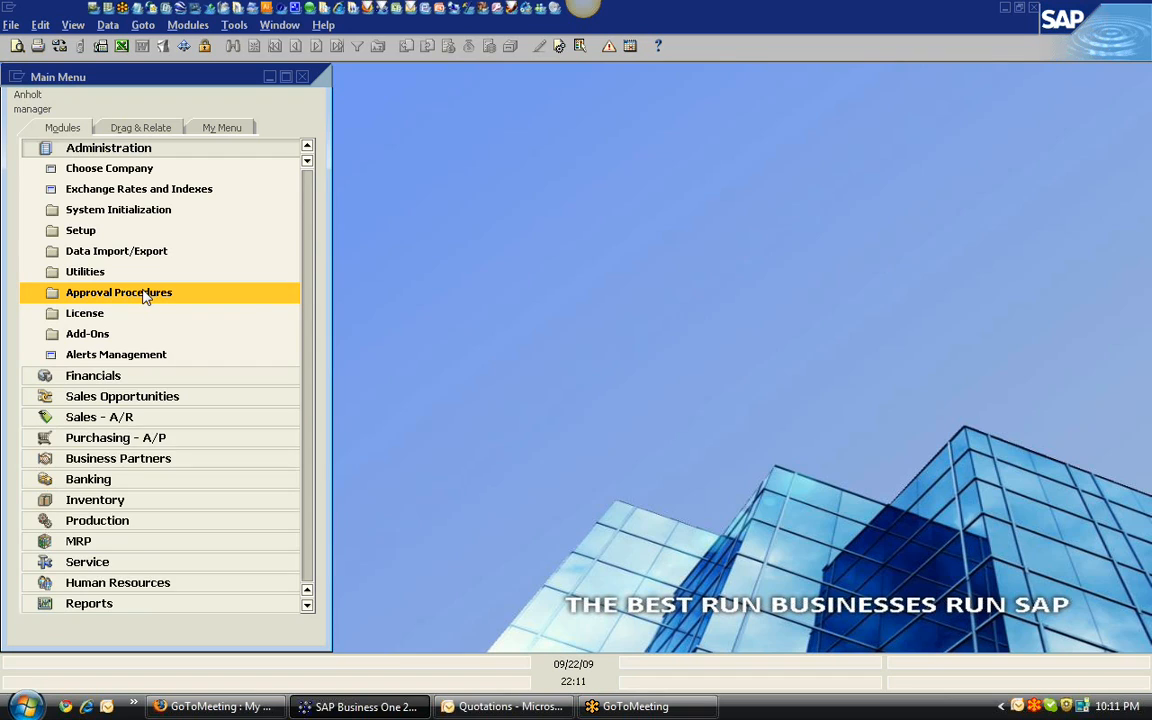
pyautogui.click(110, 148)
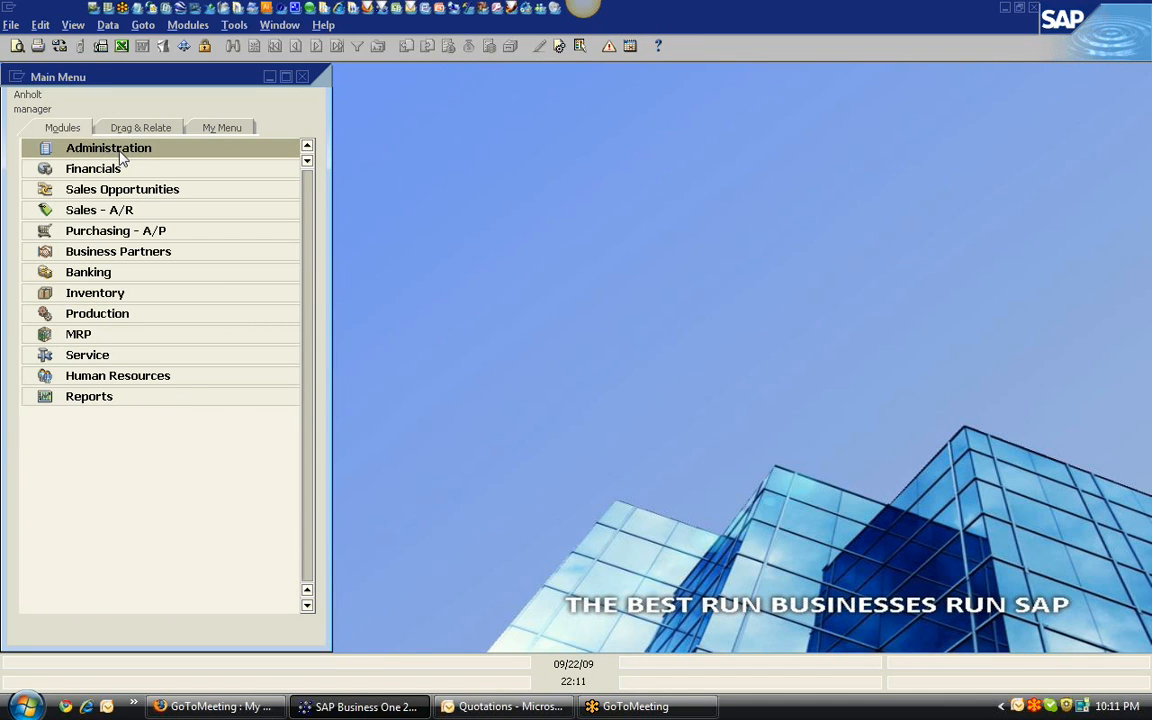
# Step: Open the Chart of Accounts in Financials, view the Liabilities, Equity and Revenues accounts, and close it
pyautogui.click(120, 169)
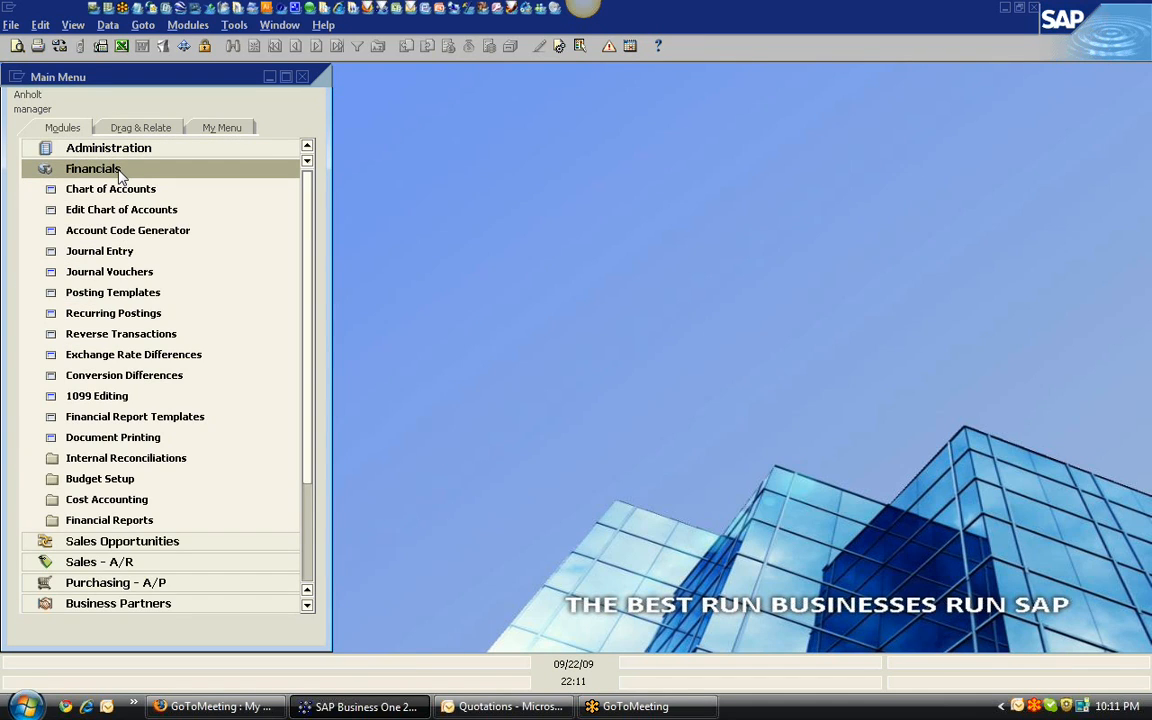
pyautogui.click(111, 189)
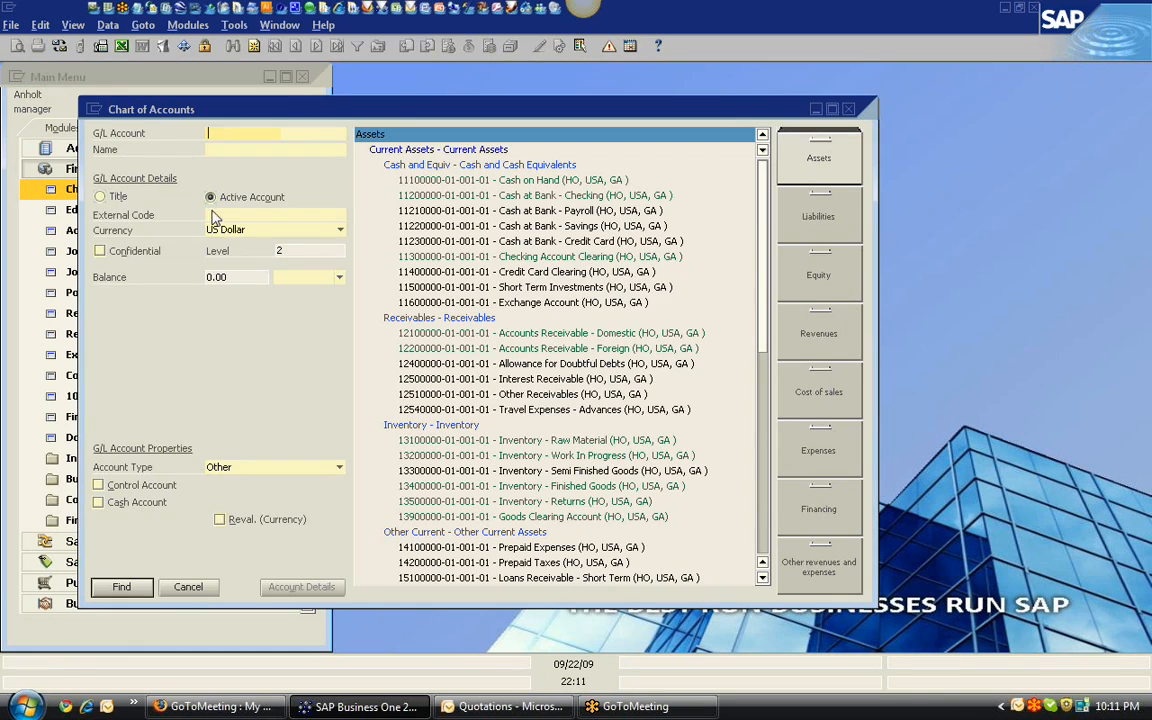
pyautogui.click(838, 216)
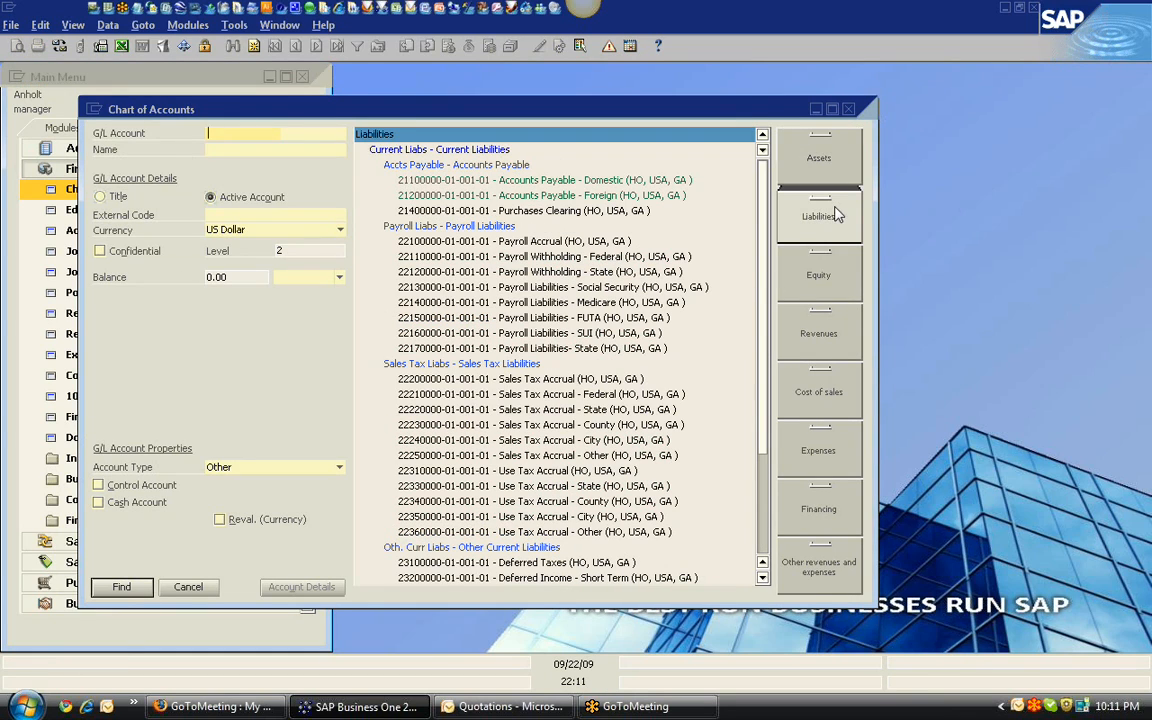
pyautogui.click(833, 270)
pyautogui.click(829, 316)
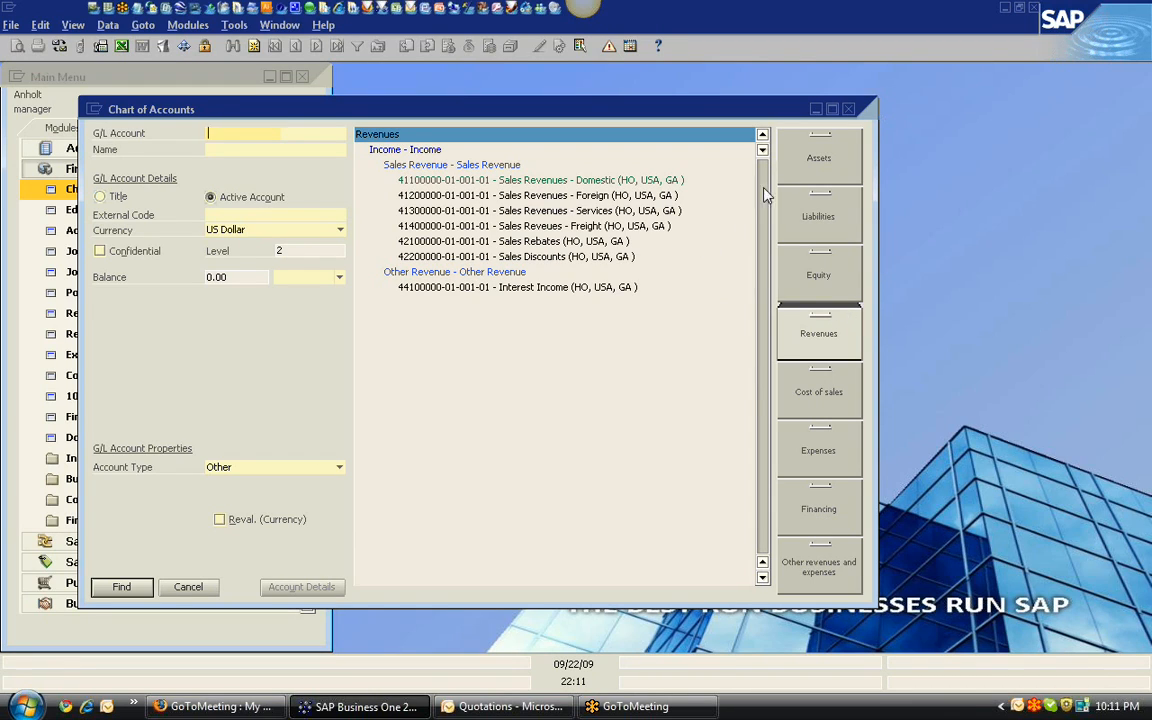
pyautogui.click(849, 109)
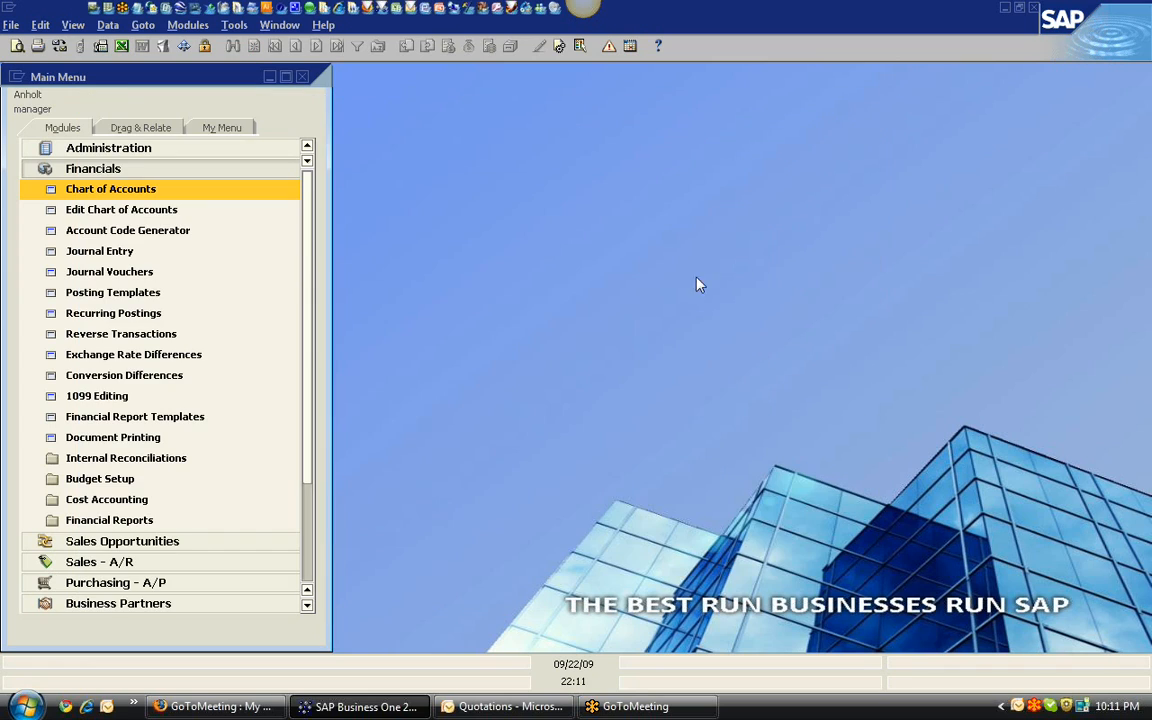
# Step: Expand Financial Reports in the Financials module and look through its Accounting reports, collapsing the Accounting folder again
pyautogui.click(125, 168)
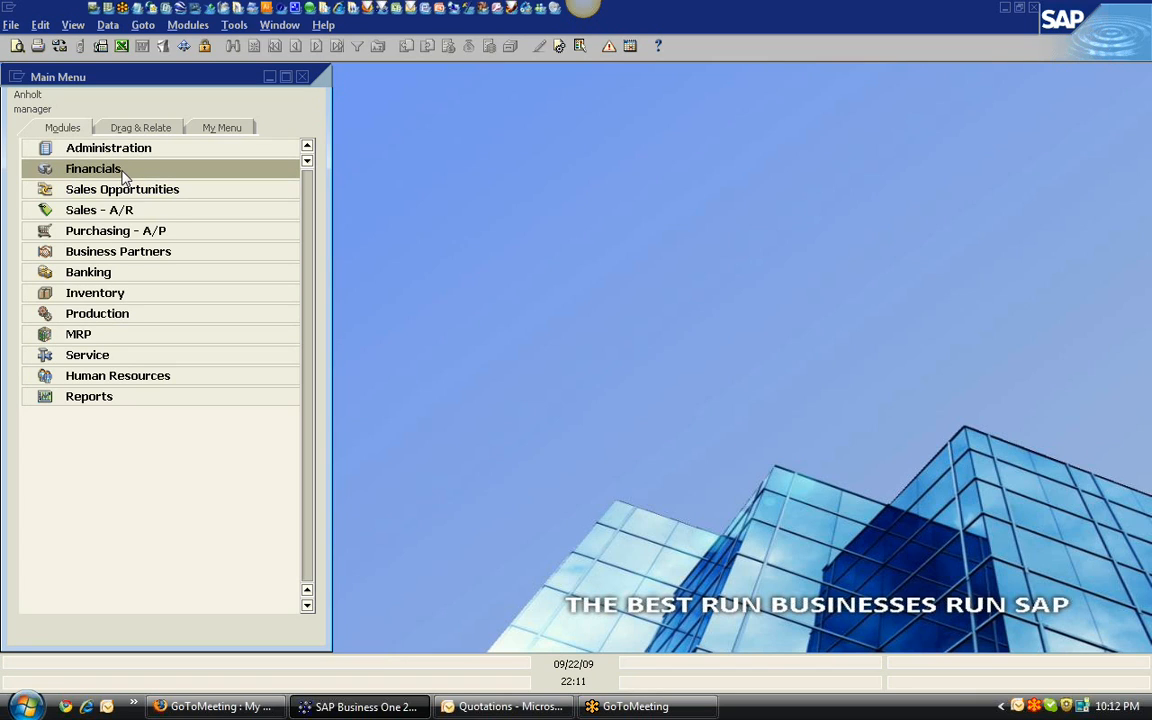
pyautogui.click(120, 170)
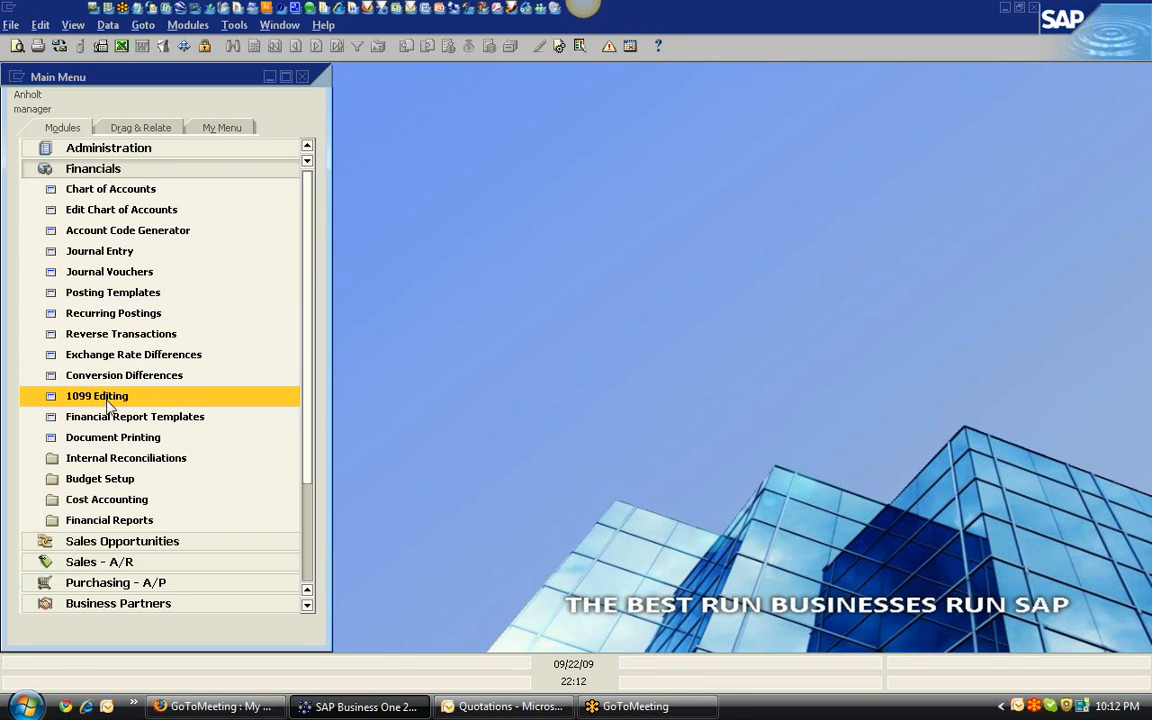
pyautogui.click(134, 520)
pyautogui.scroll(-1, 134, 516)
pyautogui.click(138, 398)
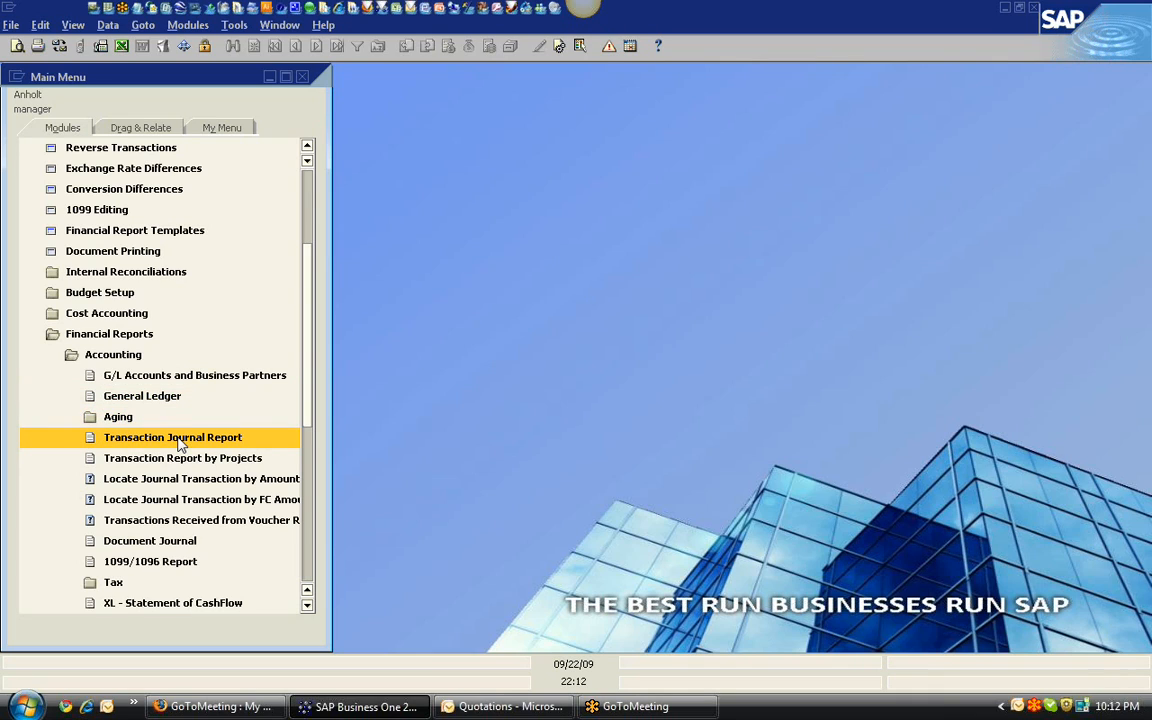
pyautogui.click(113, 358)
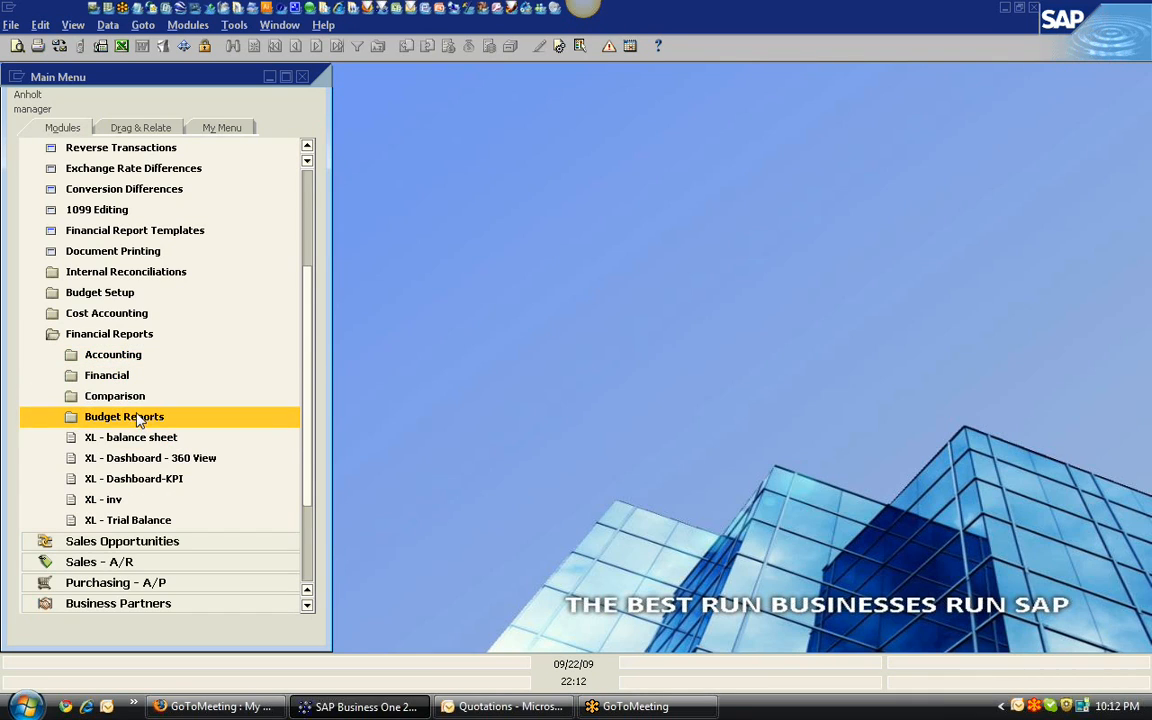
# Step: Run the XL - Dashboard - 360 View report for period 200501 and budget scenario 1, cancelling the Windows Installer
pyautogui.click(170, 457)
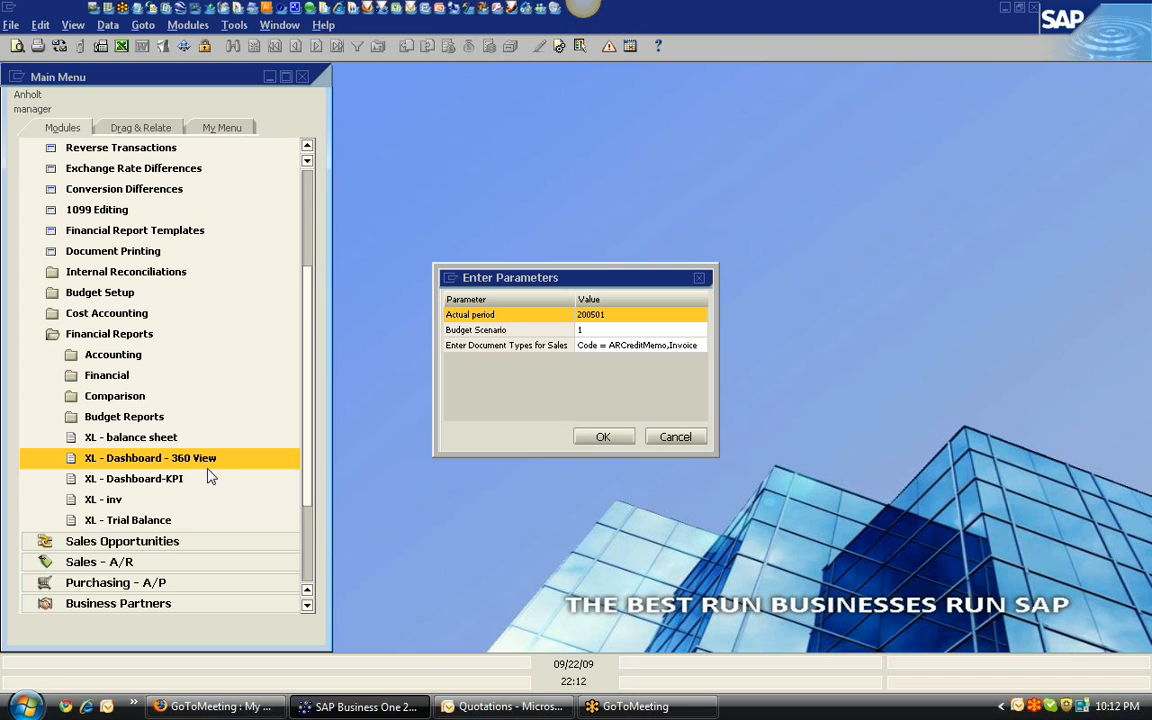
pyautogui.click(605, 440)
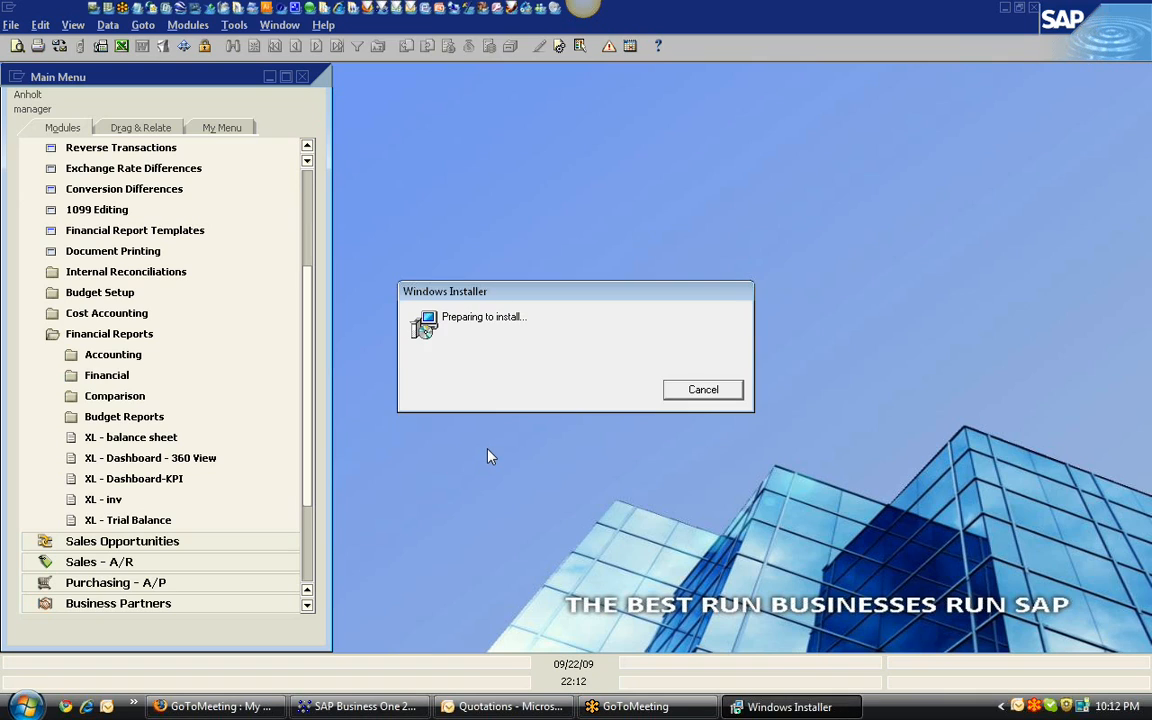
pyautogui.click(715, 391)
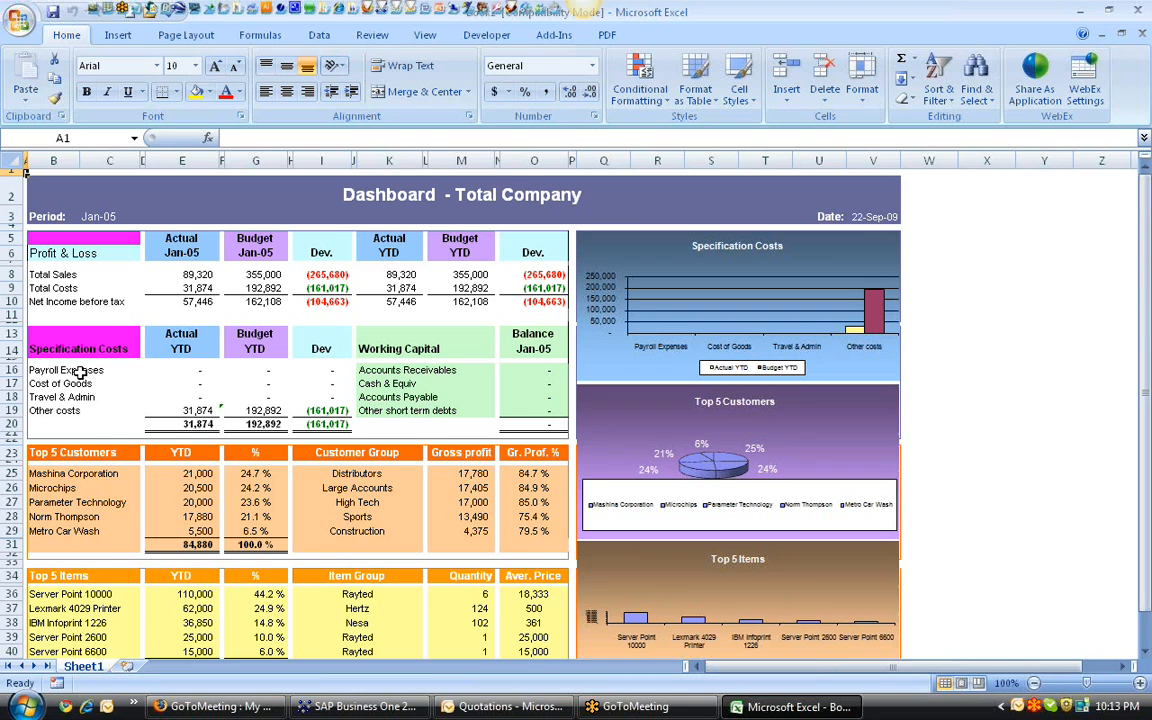
# Step: In the Excel dashboard, drill down into the fourth top customer's YTD sales in cell E28
pyautogui.scroll(-2, 90, 408)
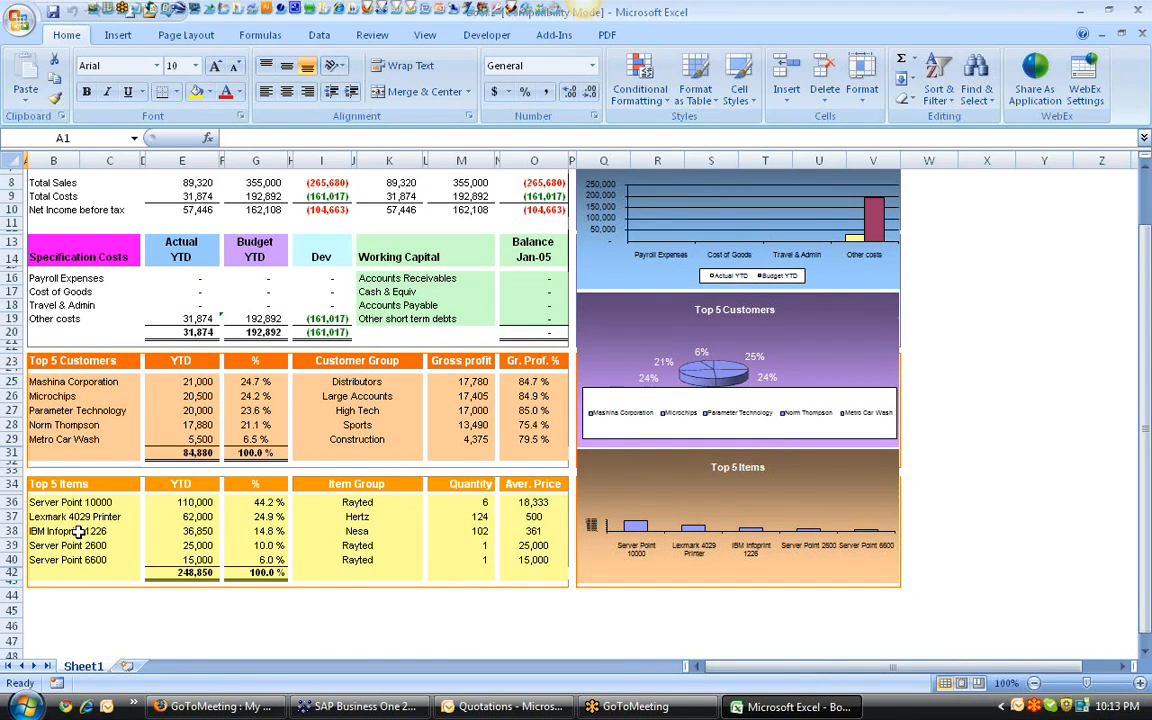
pyautogui.click(201, 425)
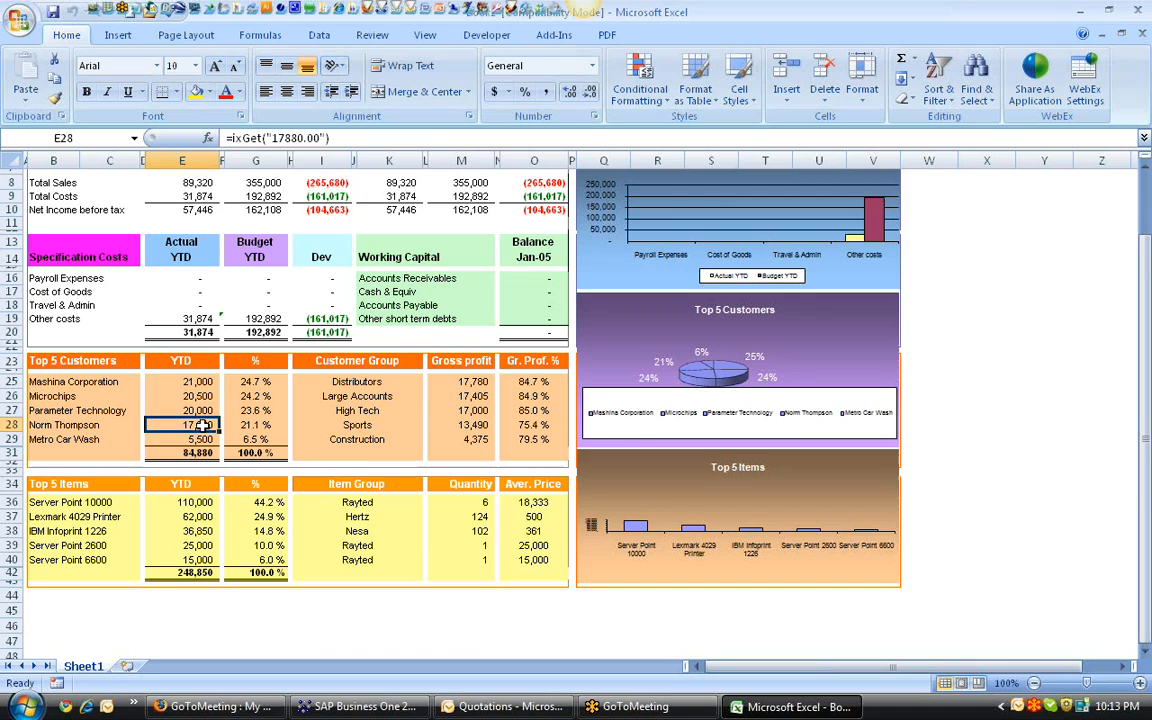
pyautogui.rightClick(204, 425)
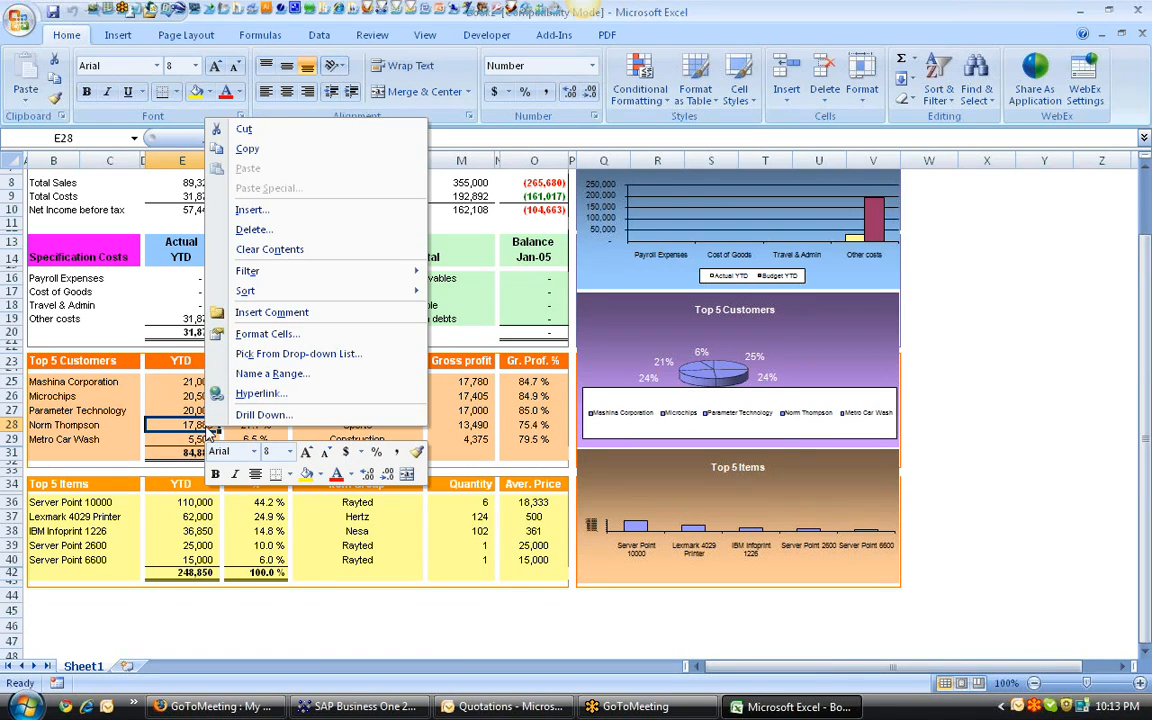
pyautogui.click(264, 415)
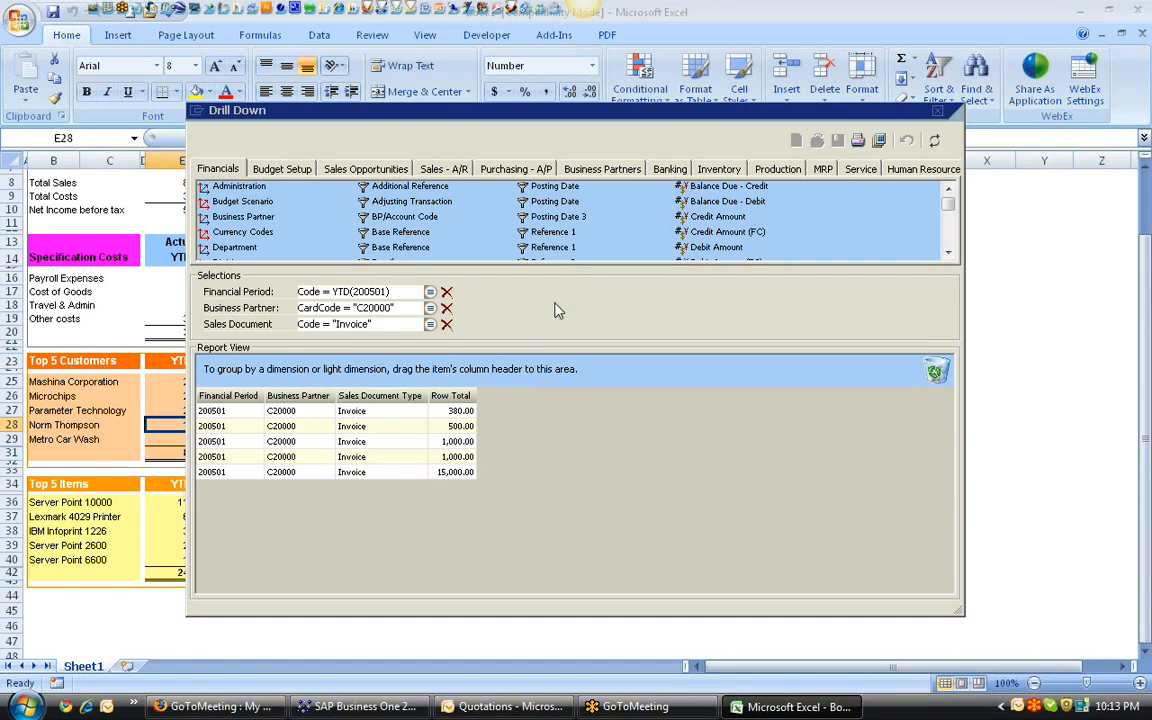
# Step: Add the Gross Profit measure from Sales - A/R as a column in the drill-down report and refresh the report
pyautogui.moveTo(584, 264); pyautogui.dragTo(591, 365)
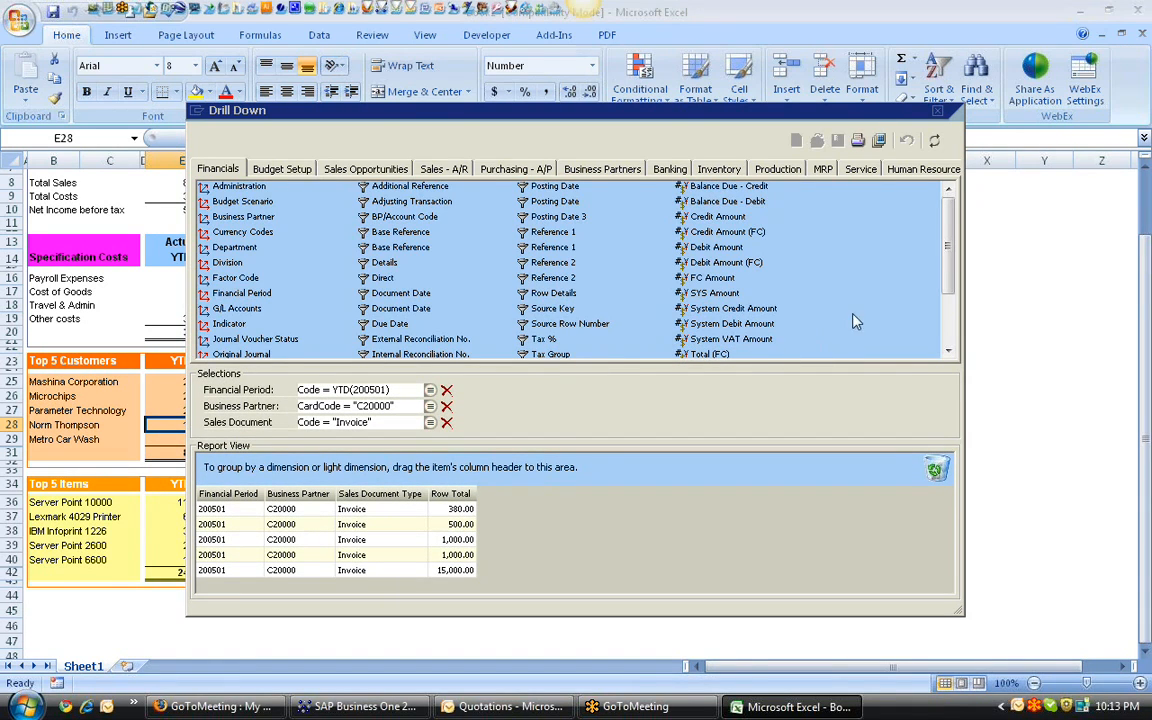
pyautogui.scroll(-2, 850, 280)
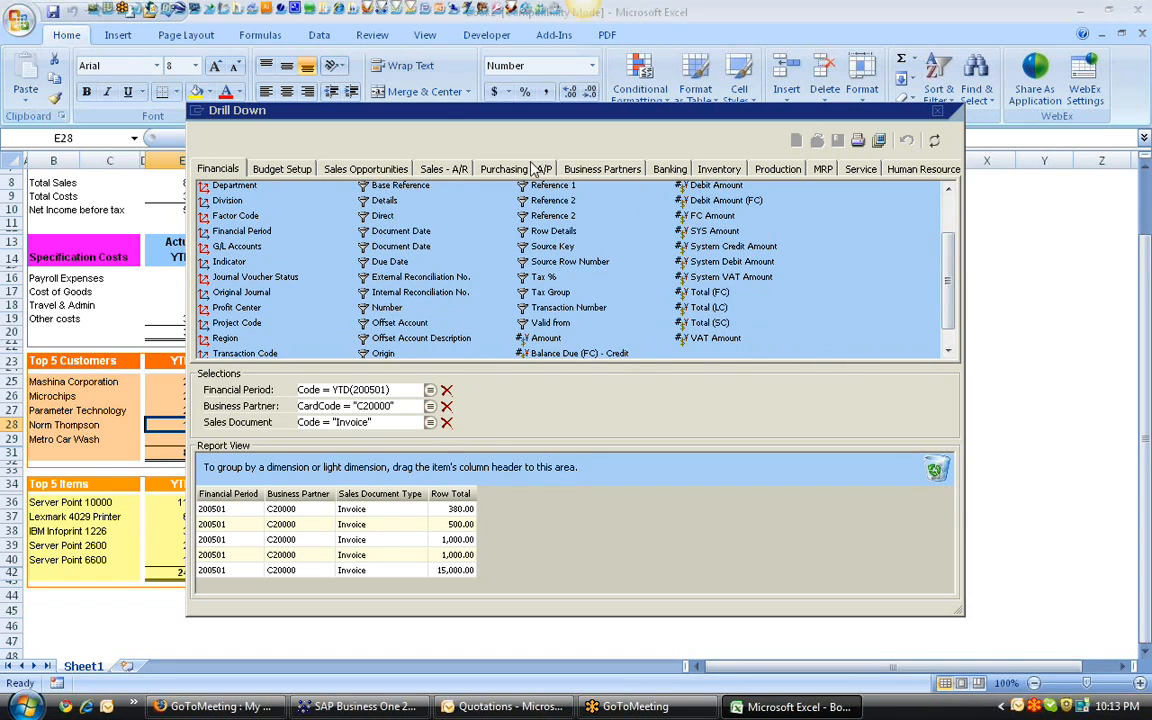
pyautogui.click(428, 166)
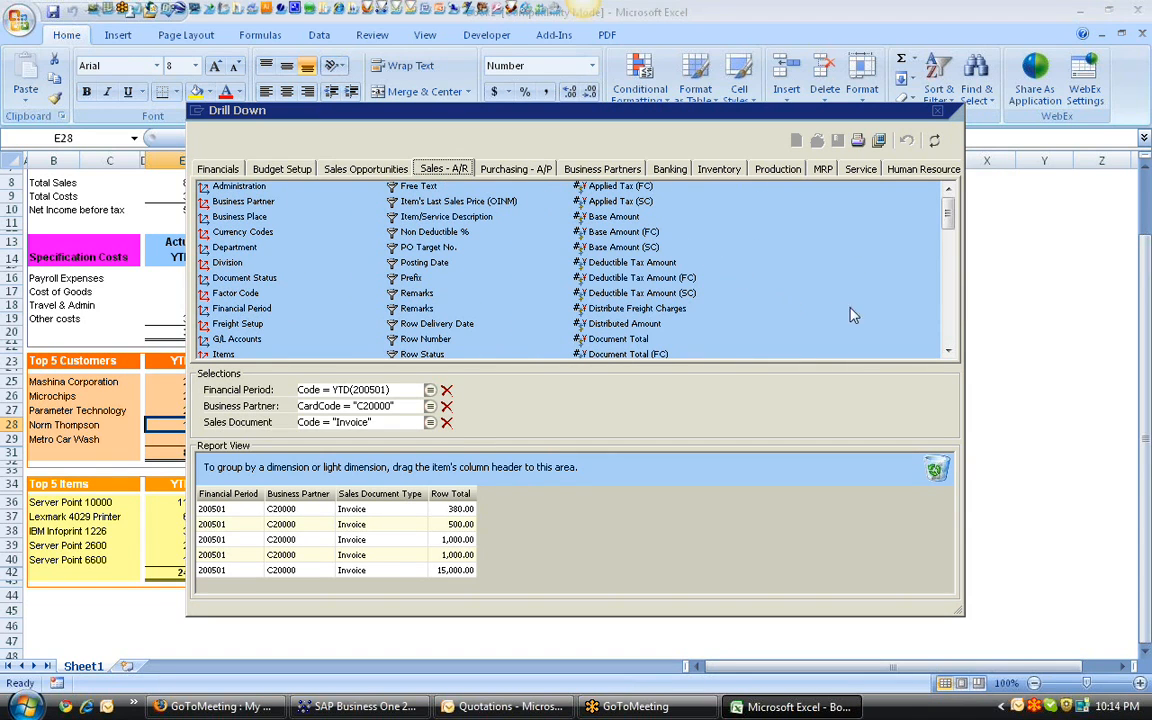
pyautogui.scroll(-4, 845, 270)
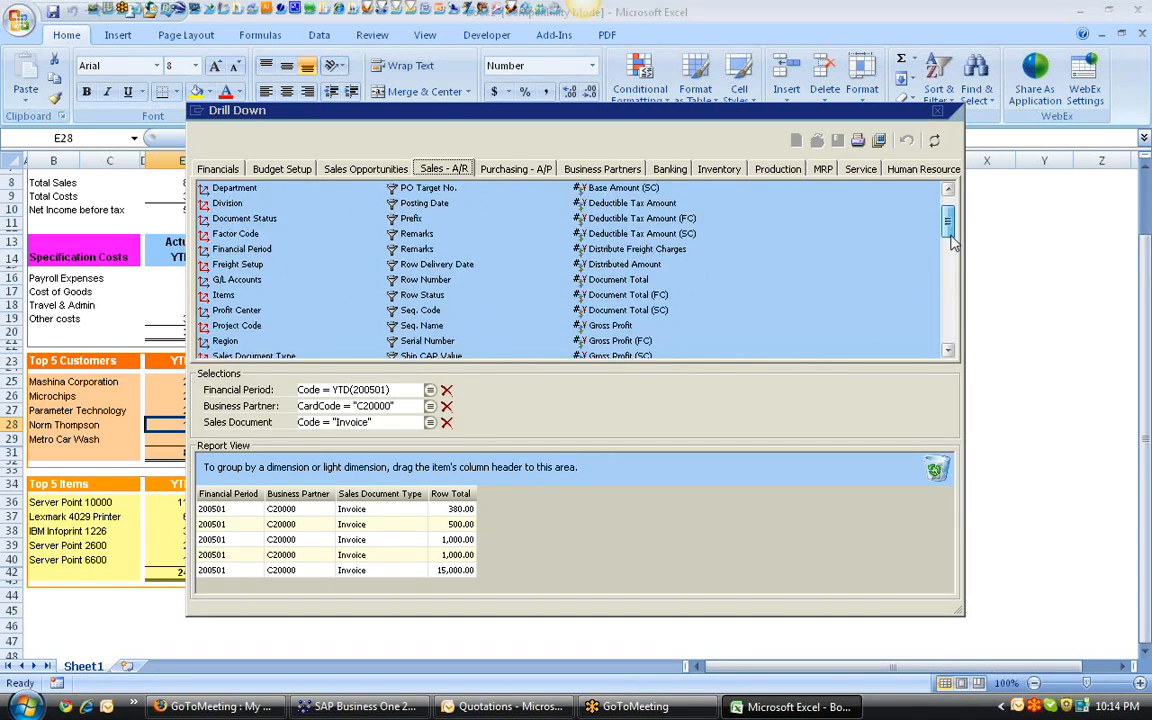
pyautogui.moveTo(610, 257); pyautogui.dragTo(533, 527)
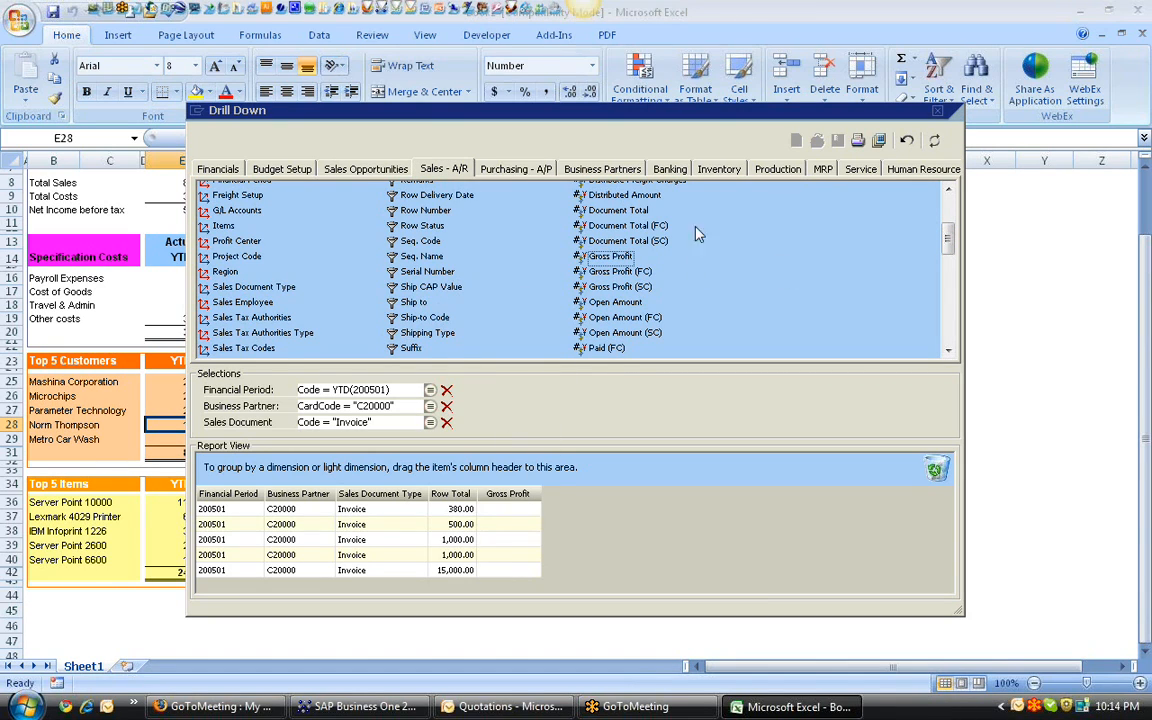
pyautogui.click(934, 140)
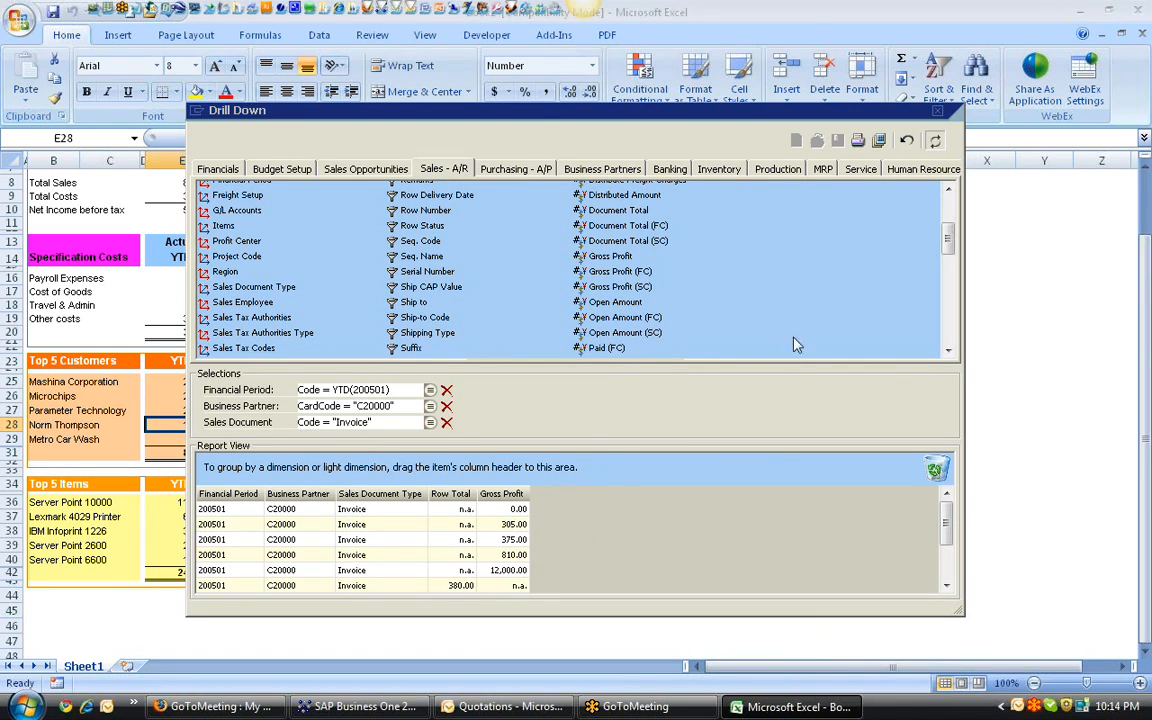
# Step: Close the Drill Down window and close the Book2 dashboard workbook without saving the changes
pyautogui.click(937, 111)
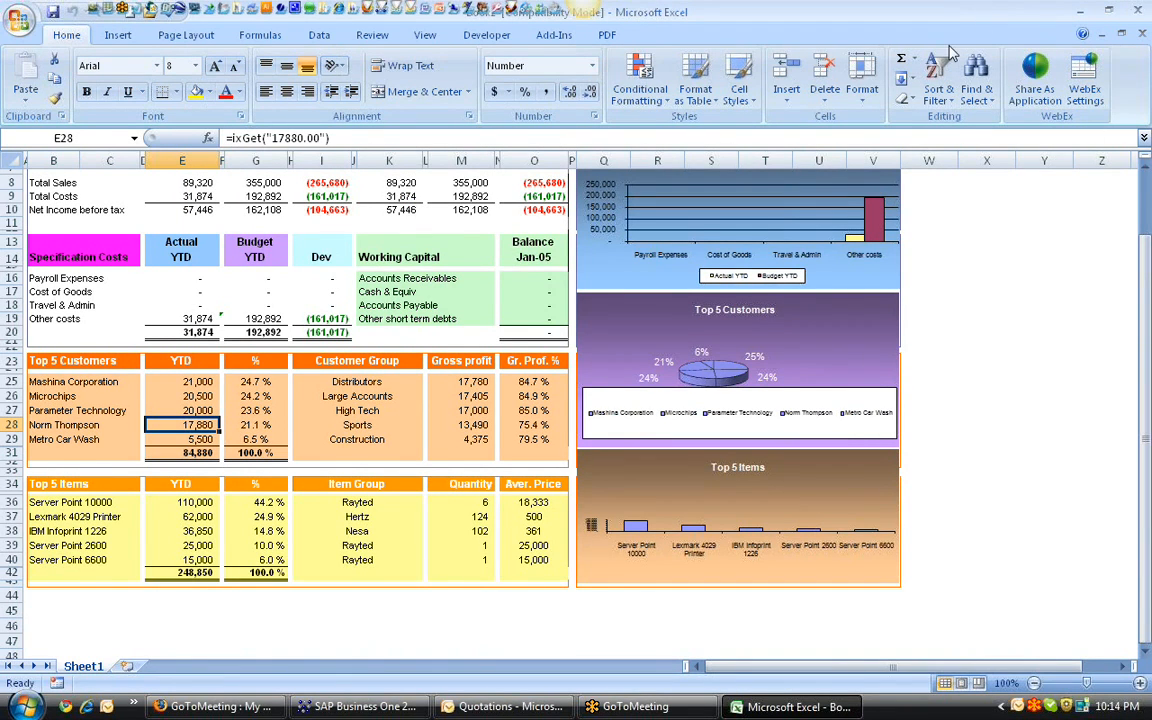
pyautogui.doubleClick(890, 14)
pyautogui.click(1010, 83)
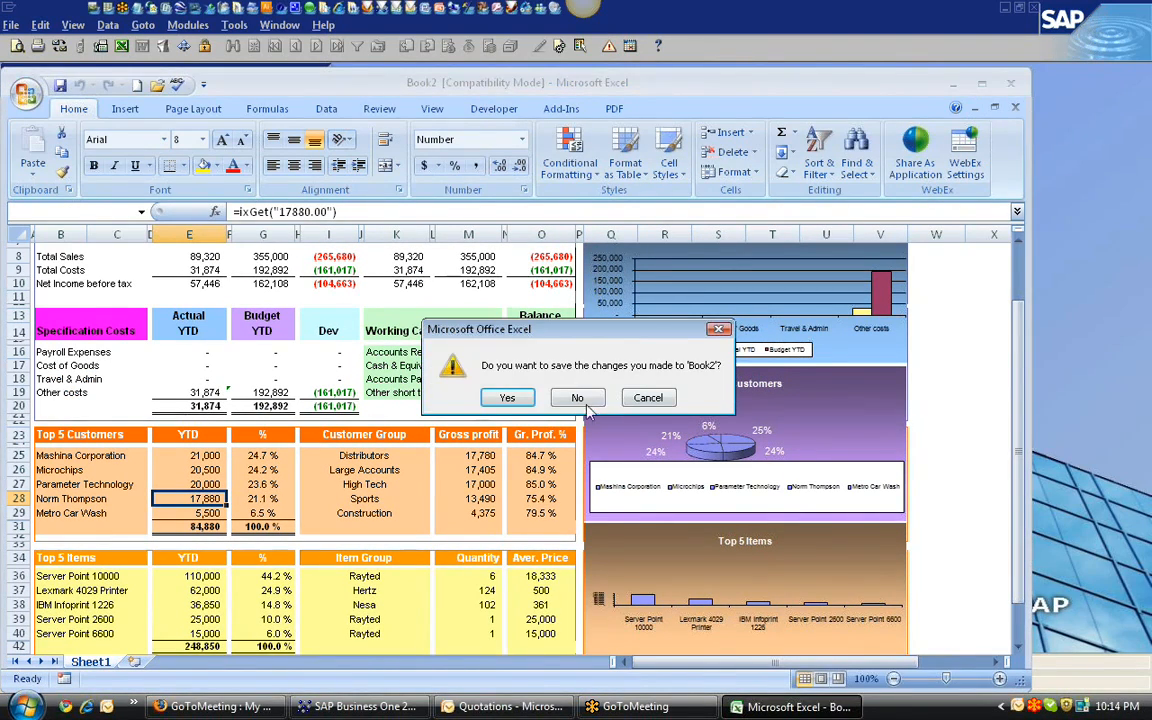
pyautogui.click(587, 403)
# Step: Collapse the Financials module and open the most recent sales opportunity, New office - C40000, under Sales Opportunities
pyautogui.click(141, 334)
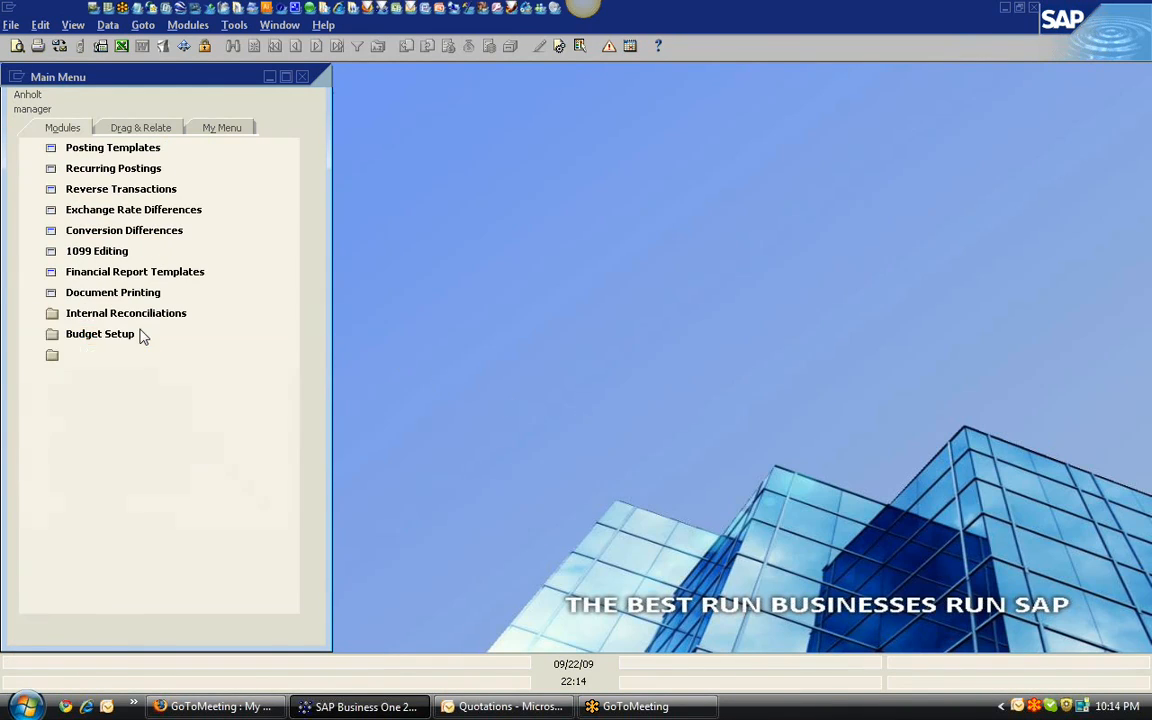
pyautogui.scroll(3, 314, 327)
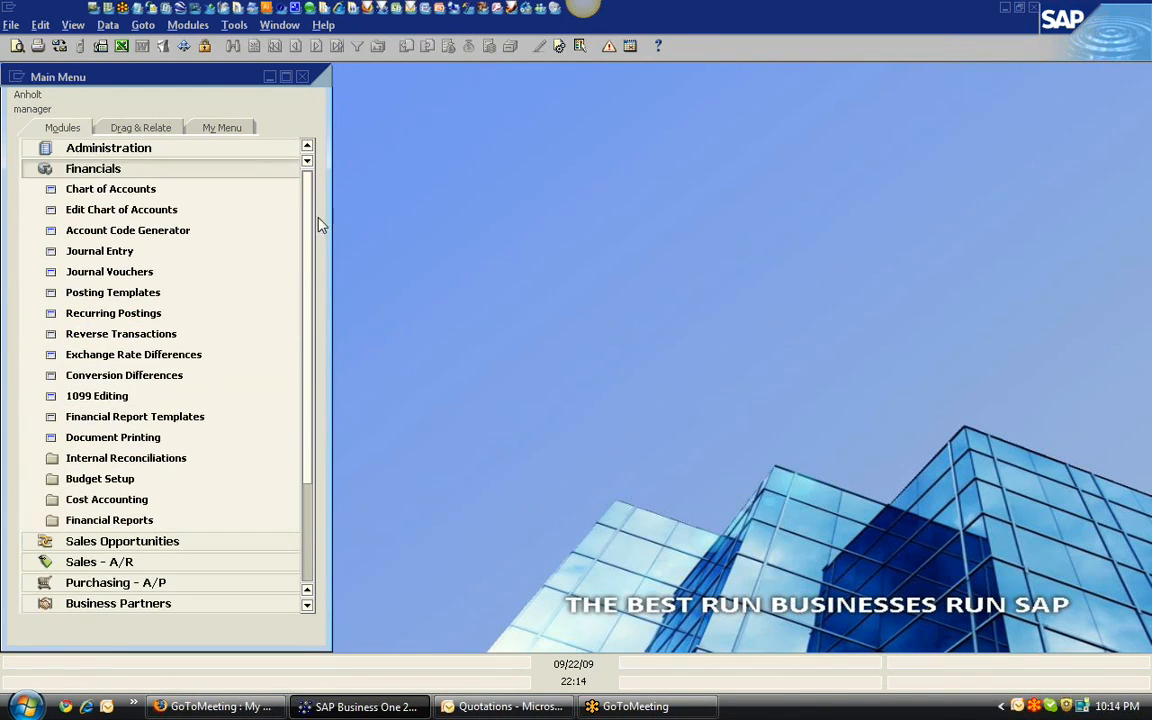
pyautogui.click(190, 180)
pyautogui.click(147, 192)
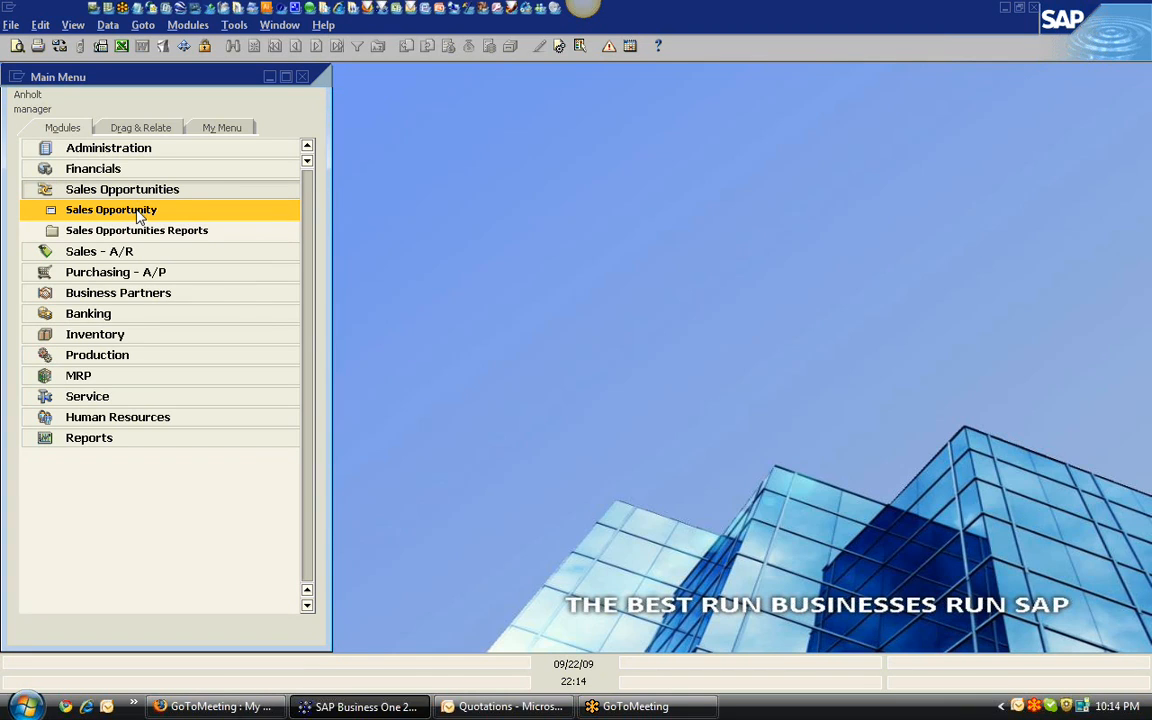
pyautogui.doubleClick(138, 212)
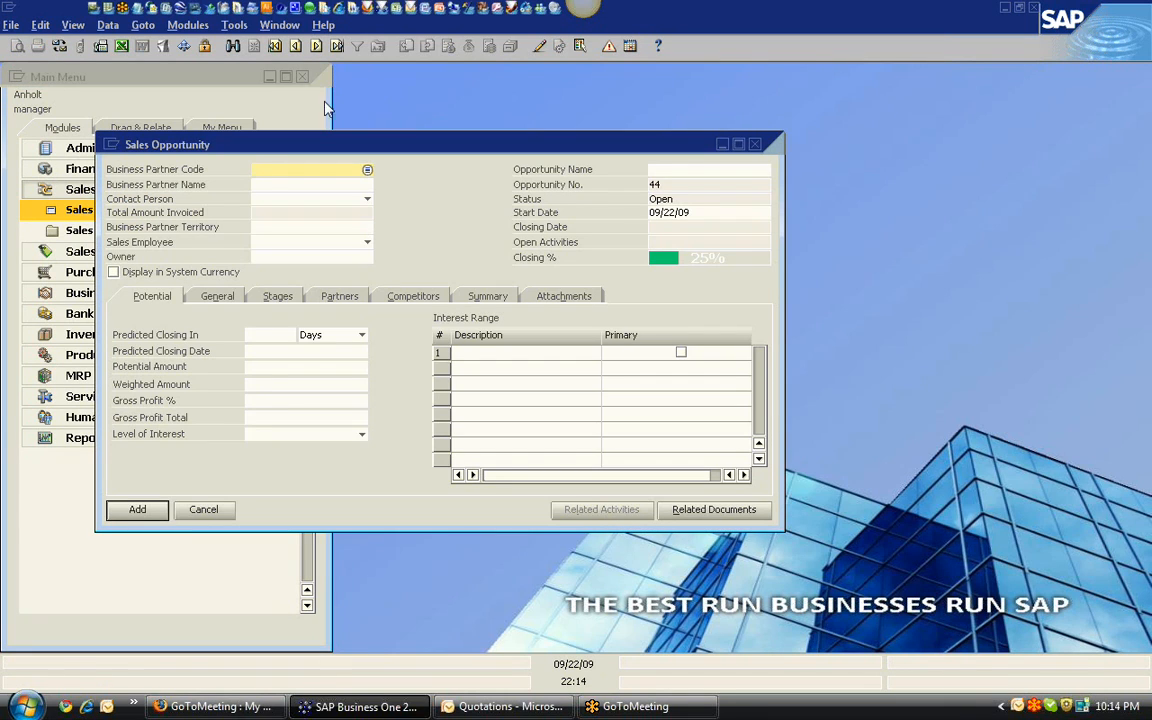
pyautogui.click(295, 46)
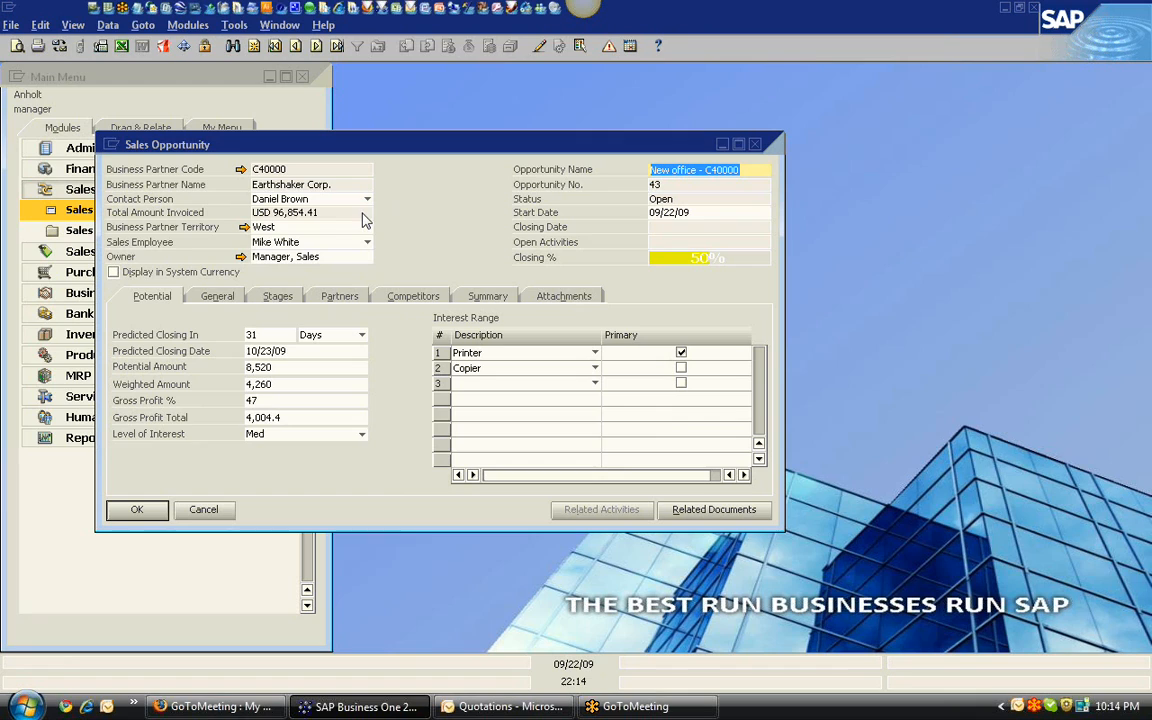
# Step: Review the stages, competitors and attachments of the New office - C40000 sales opportunity
pyautogui.click(278, 300)
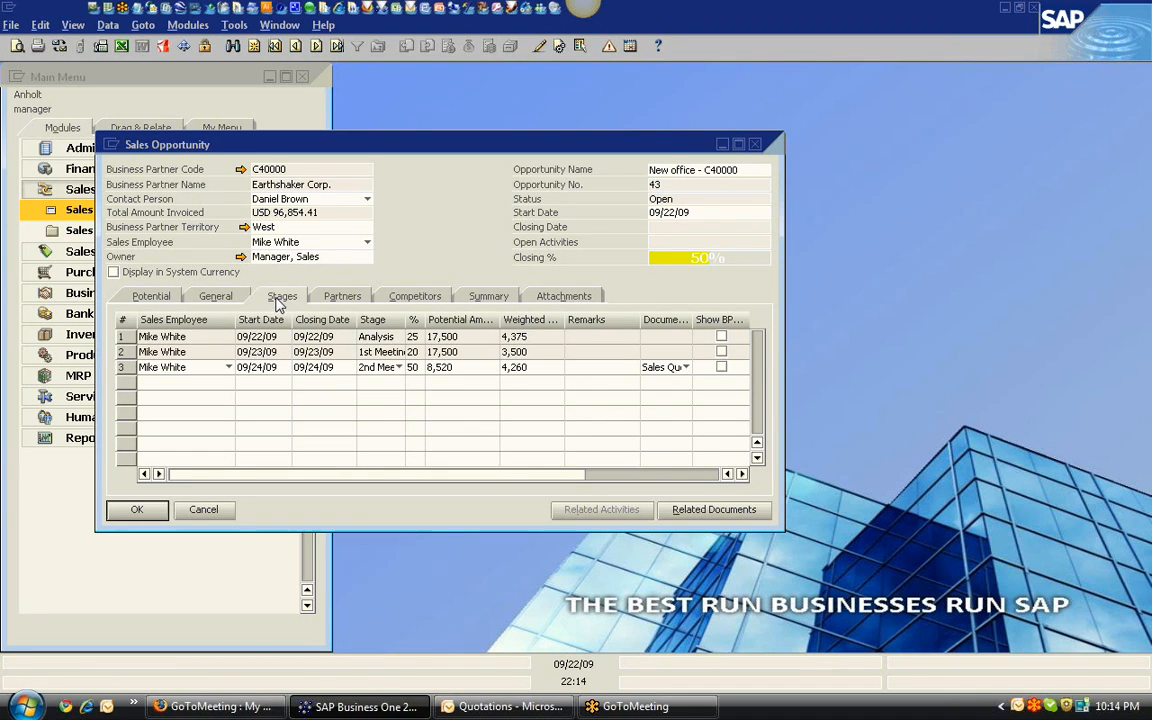
pyautogui.click(415, 297)
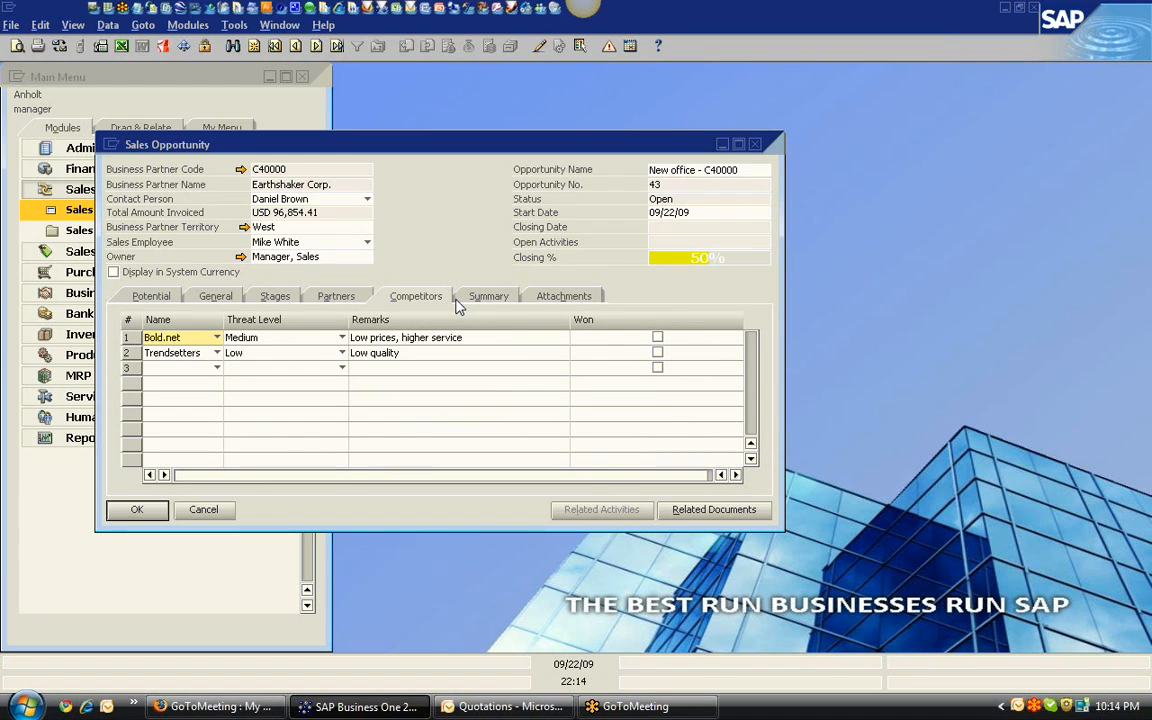
pyautogui.click(556, 300)
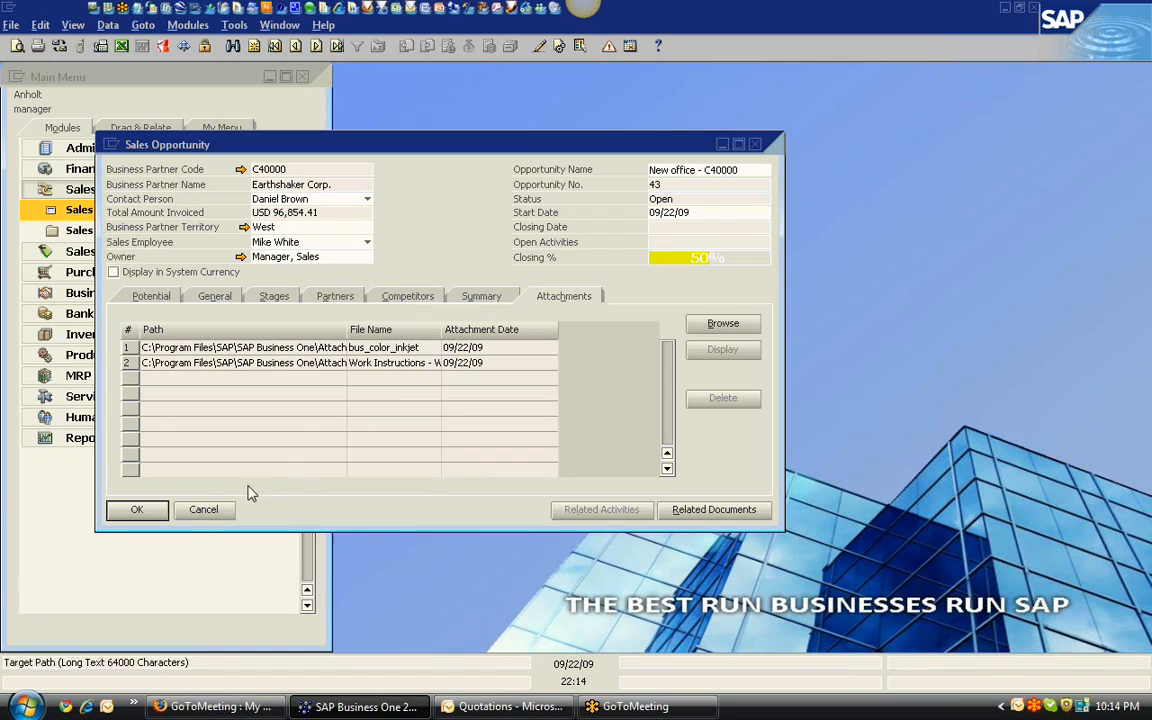
# Step: Open the sales quotation linked to the opportunity's 2nd Meeting stage and follow its target documents through to the delivery
pyautogui.click(278, 297)
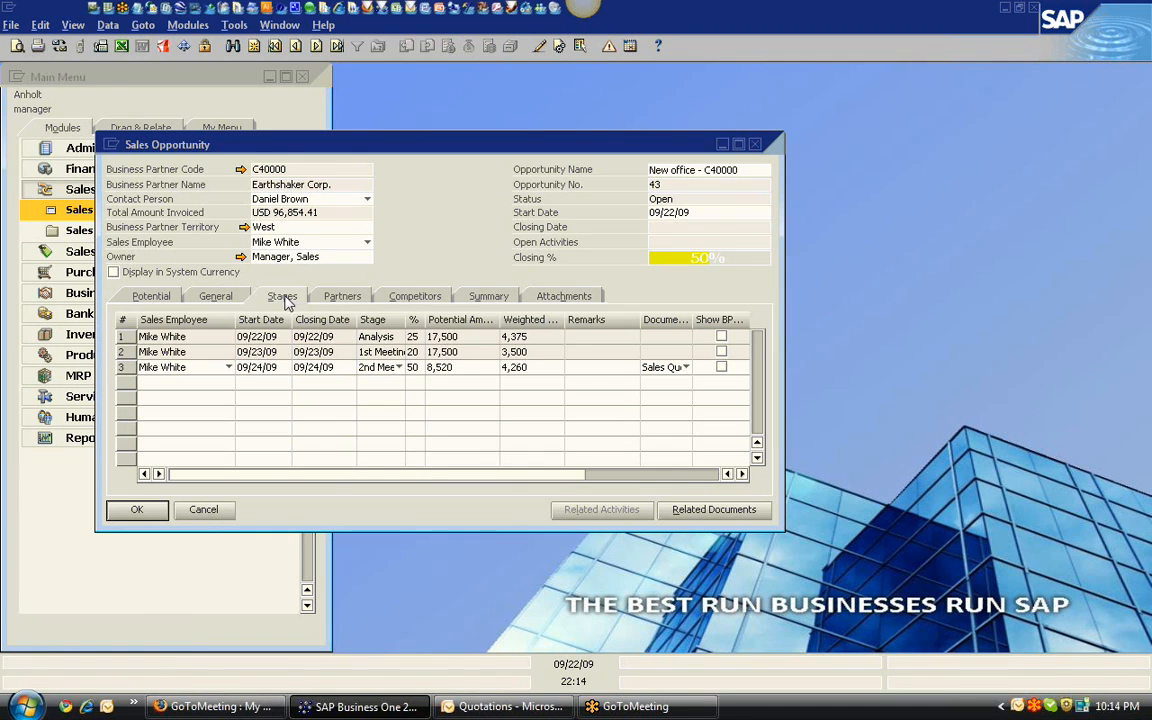
pyautogui.moveTo(495, 488); pyautogui.dragTo(581, 483)
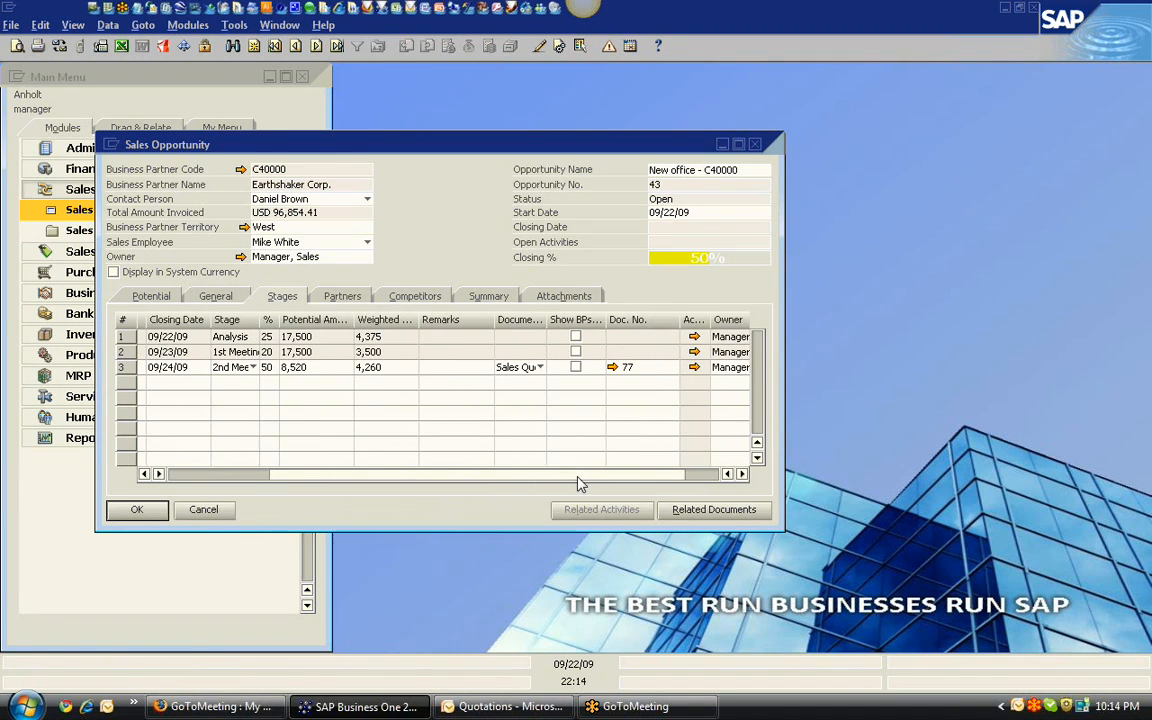
pyautogui.click(611, 367)
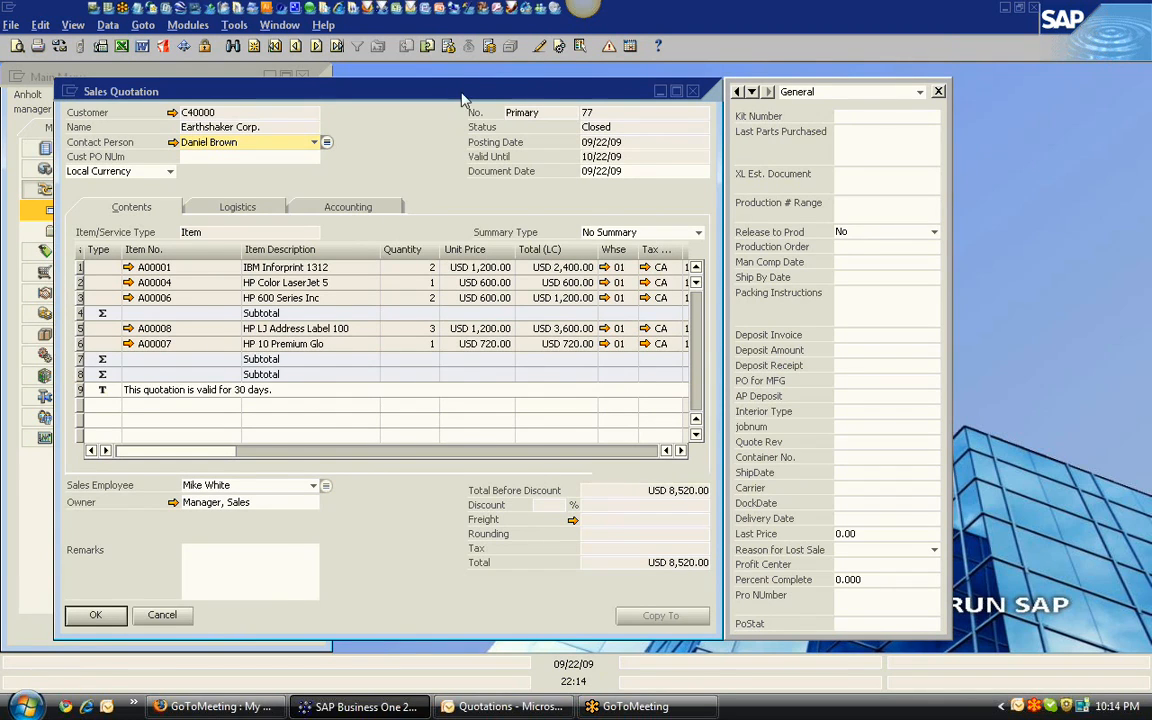
pyautogui.click(427, 47)
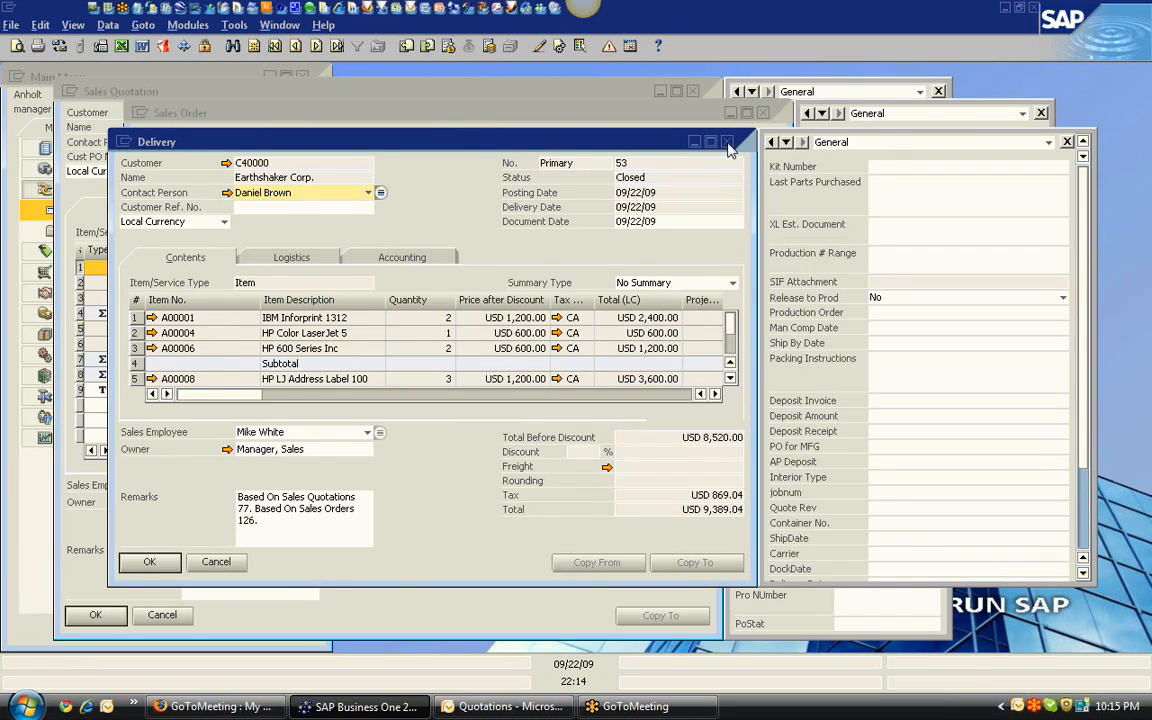
# Step: Close the delivery, sales order, sales quotation and sales opportunity windows
pyautogui.click(728, 143)
pyautogui.click(762, 112)
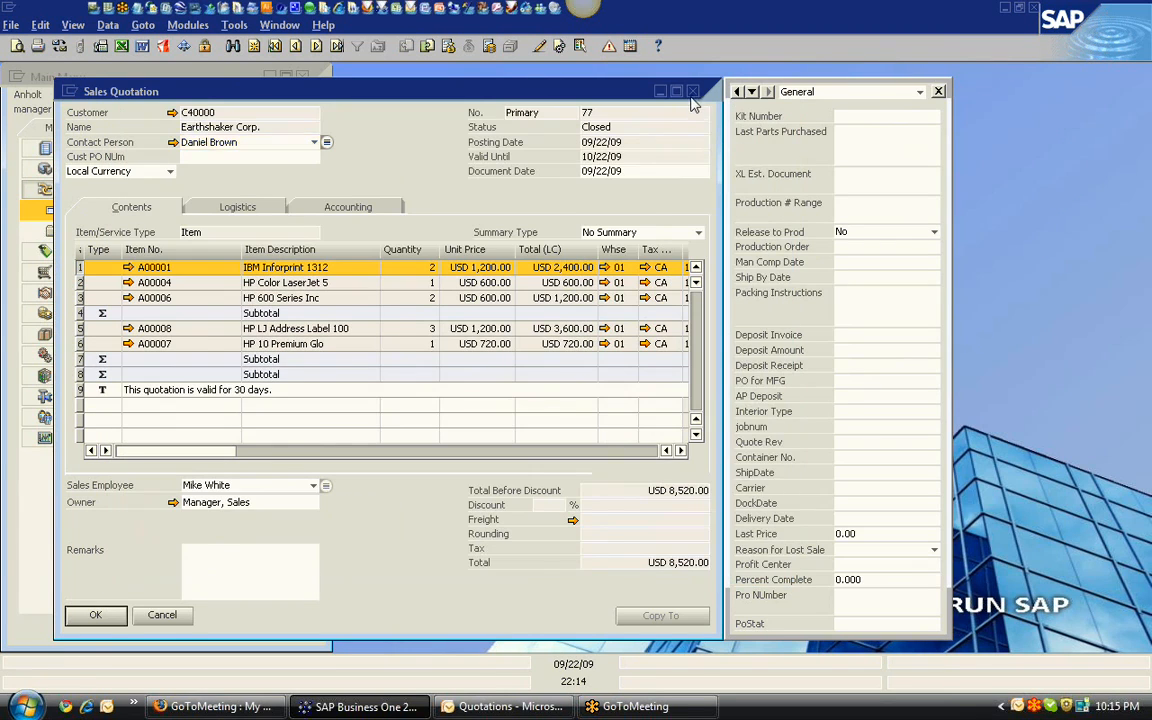
pyautogui.click(692, 91)
pyautogui.click(764, 146)
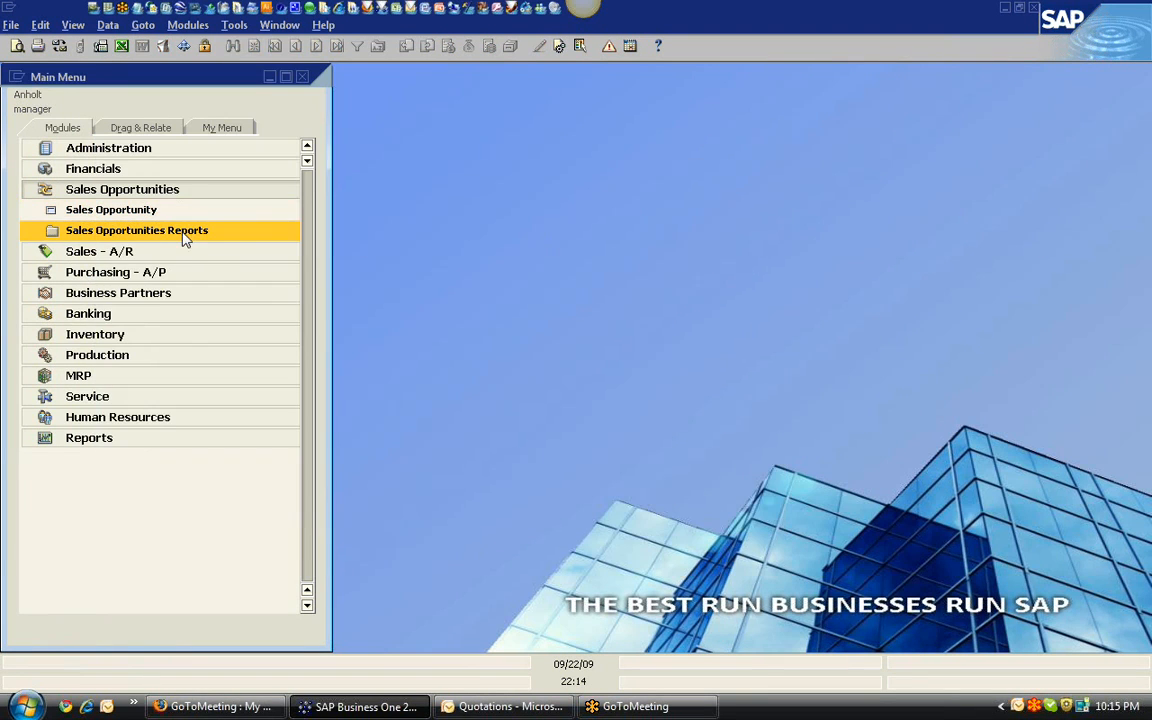
# Step: Run the Opportunities Pipeline report, view the list of opportunities behind the 1st Meeting stage, and close the list
pyautogui.click(183, 235)
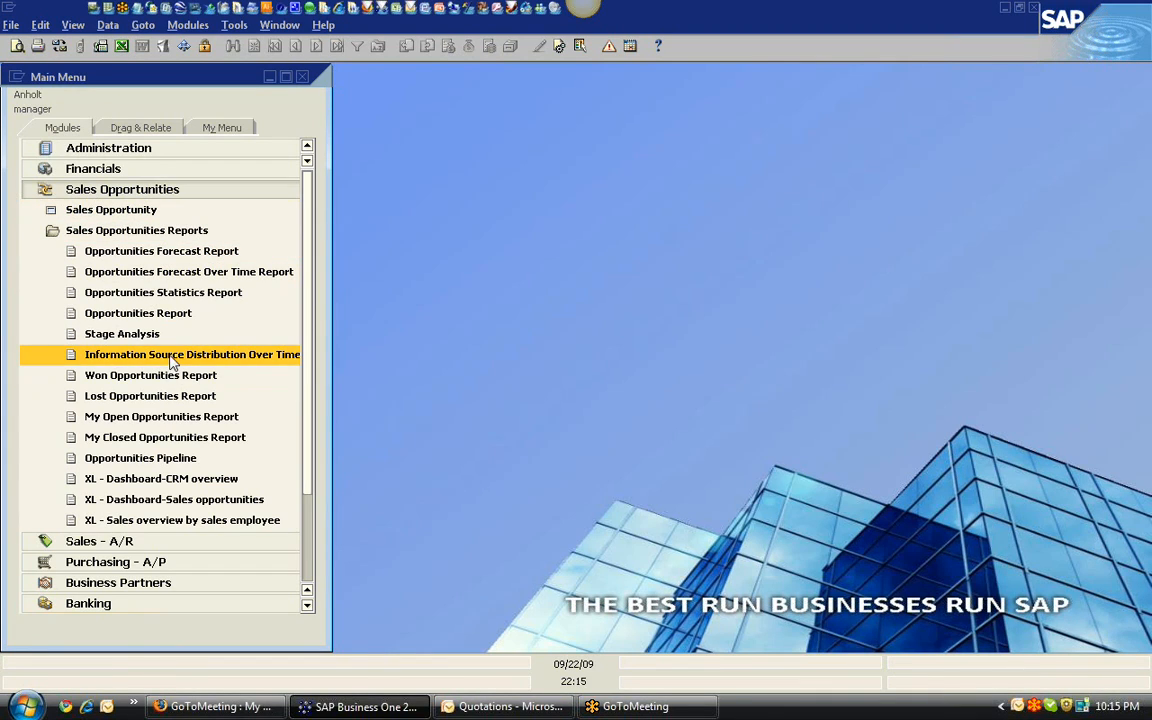
pyautogui.click(172, 458)
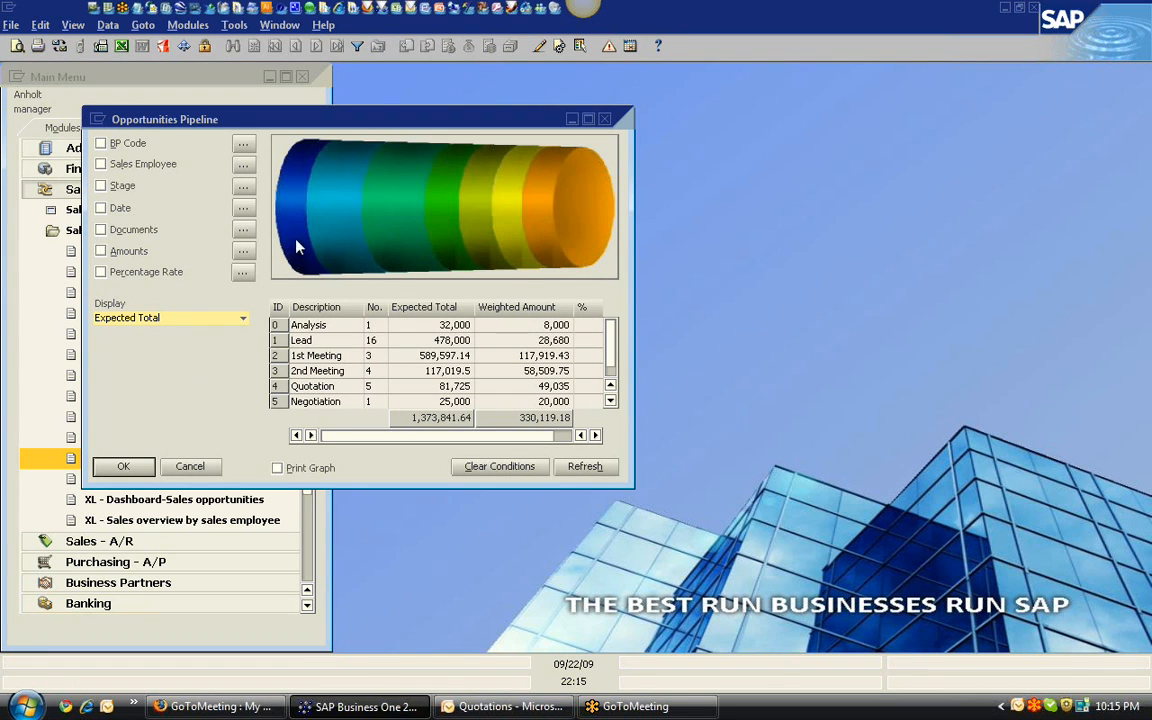
pyautogui.click(393, 240)
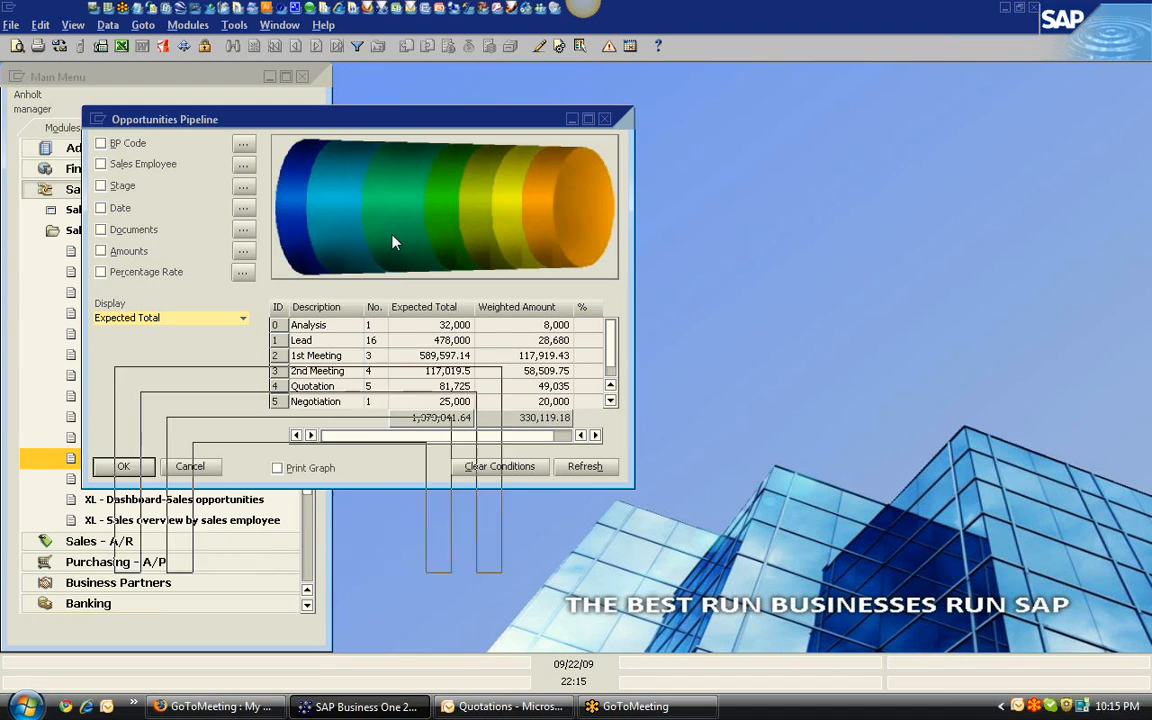
pyautogui.click(555, 312)
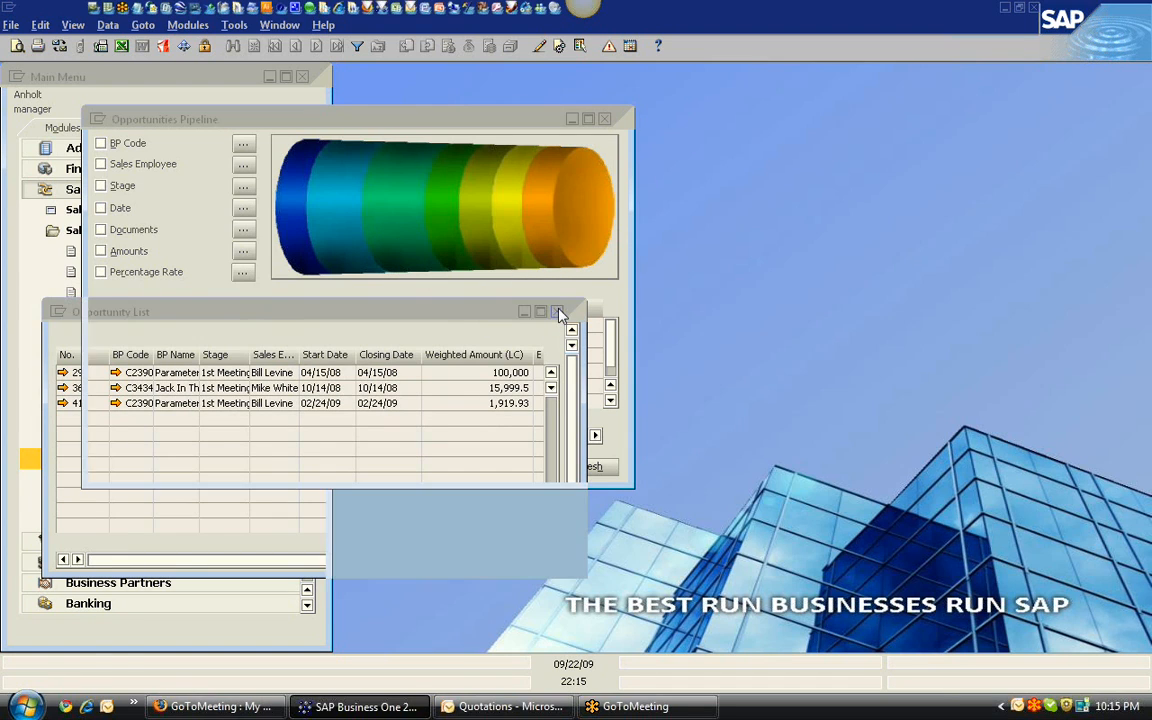
# Step: Play the Dynamic Opportunity Analysis from the pipeline report and stop the animation at 01/16/05
pyautogui.rightClick(194, 381)
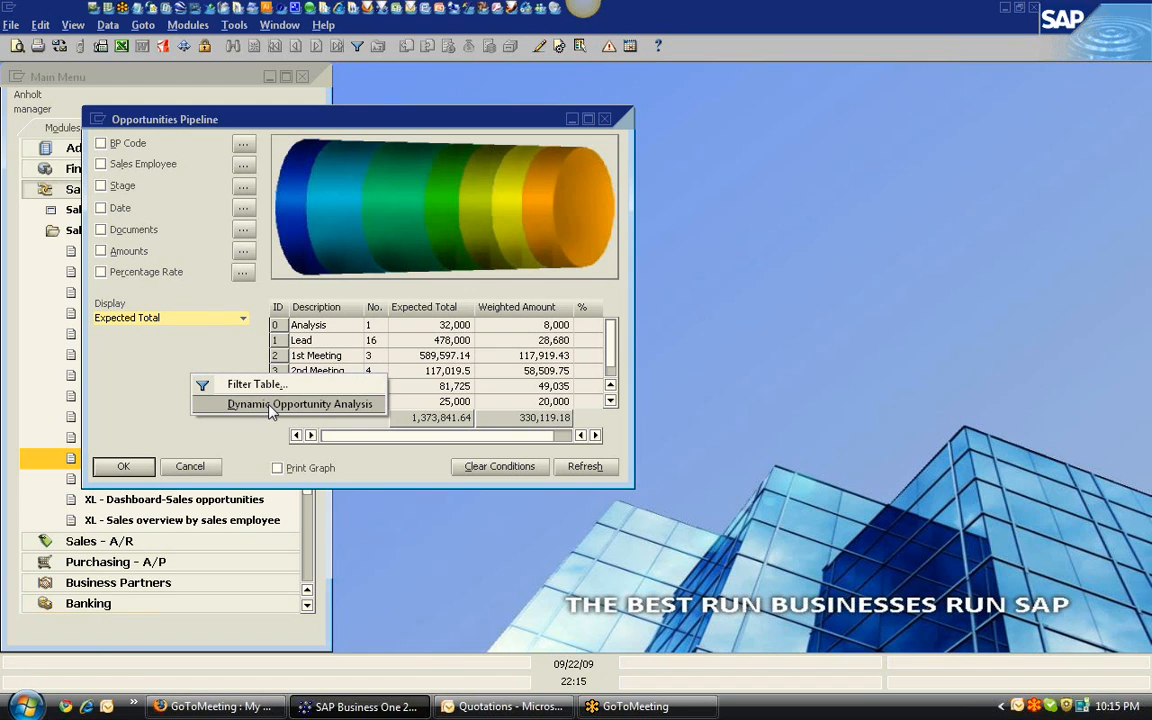
pyautogui.click(271, 405)
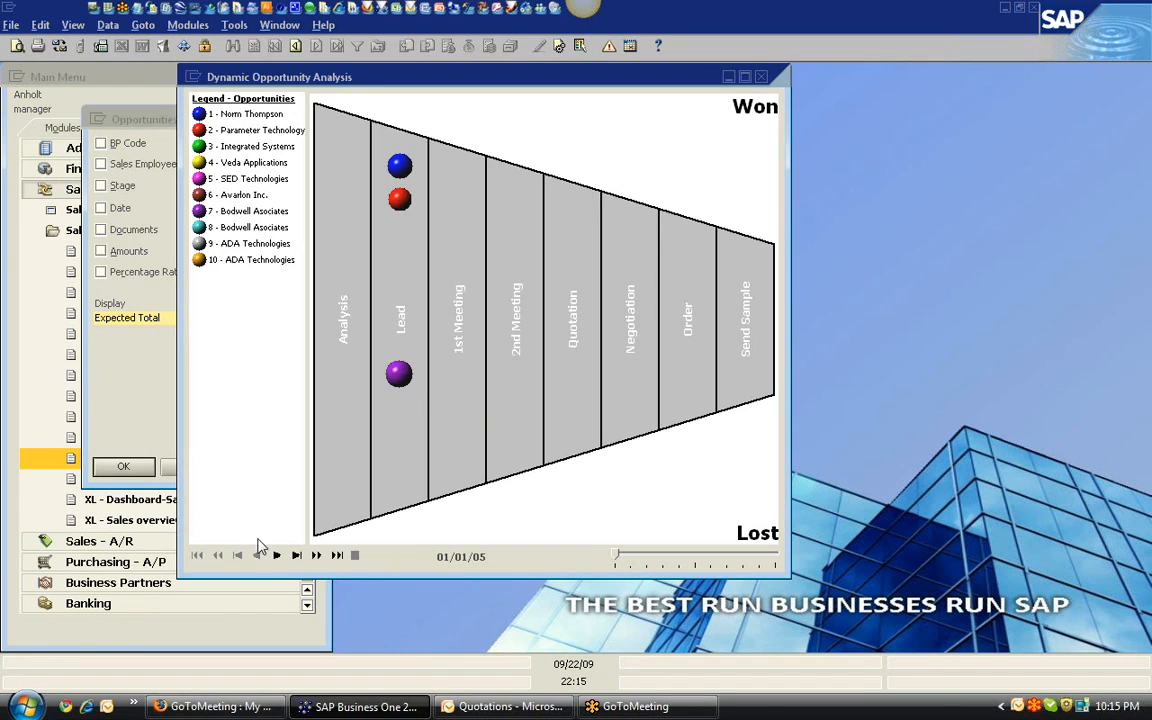
pyautogui.click(277, 556)
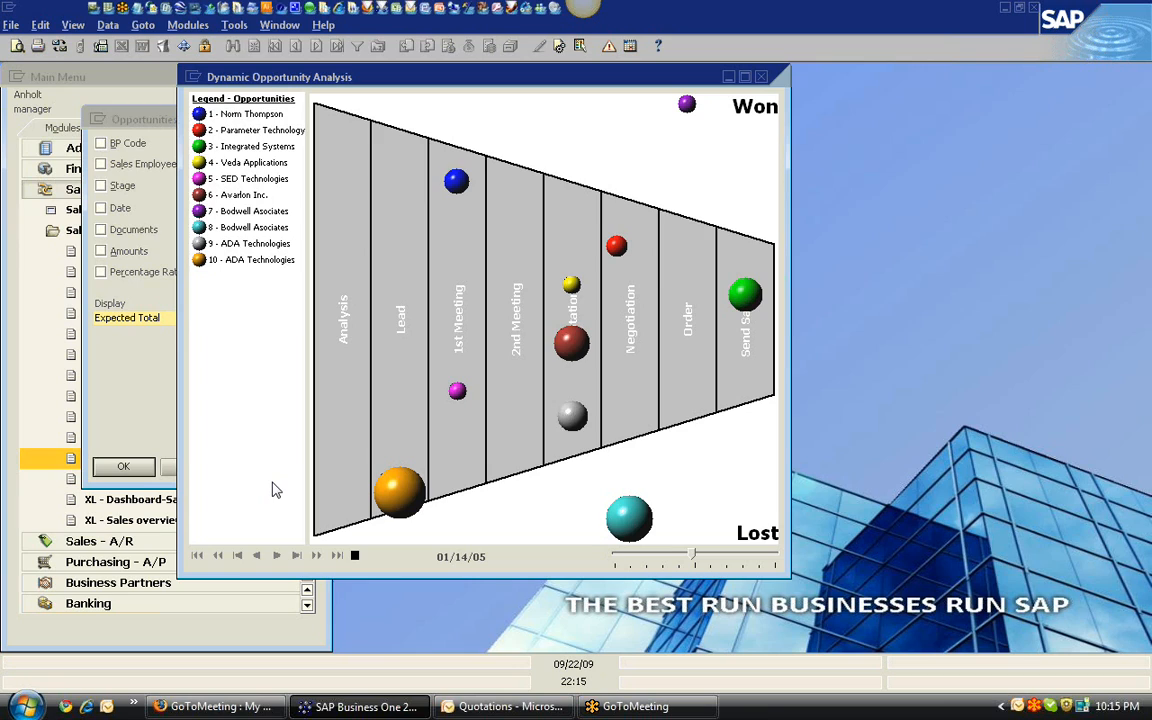
pyautogui.click(354, 555)
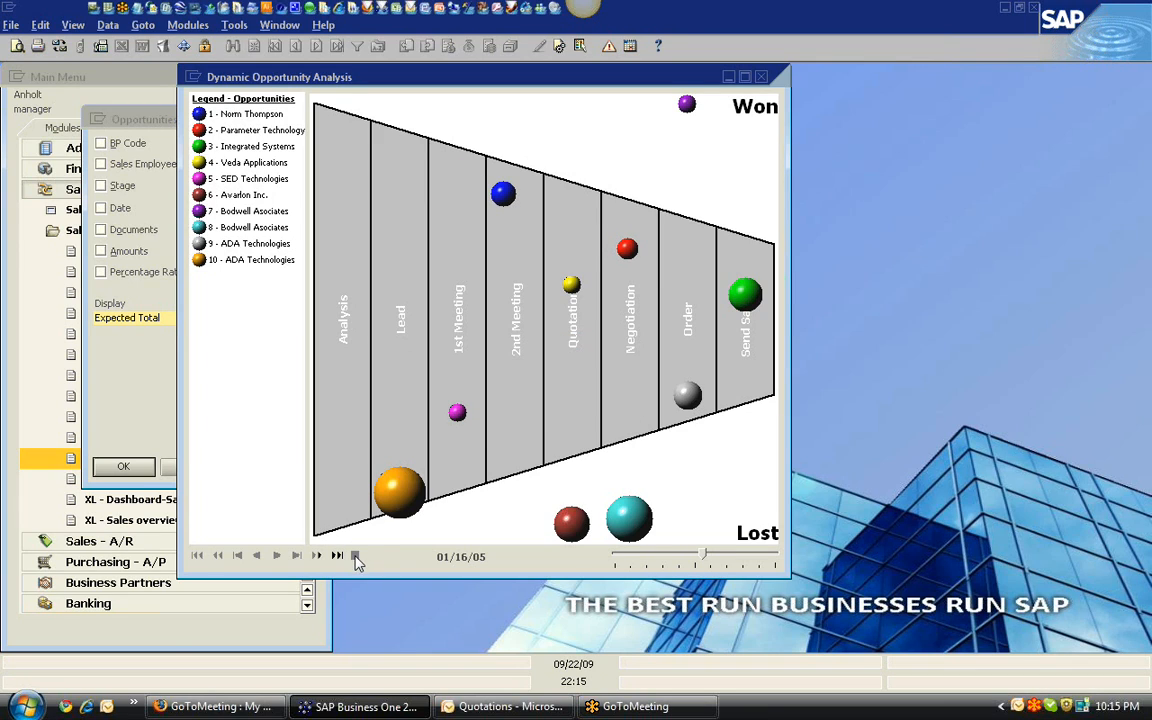
# Step: View the Integrated Systems opportunity from the analysis chart, and close it together with the analysis and pipeline windows
pyautogui.doubleClick(740, 298)
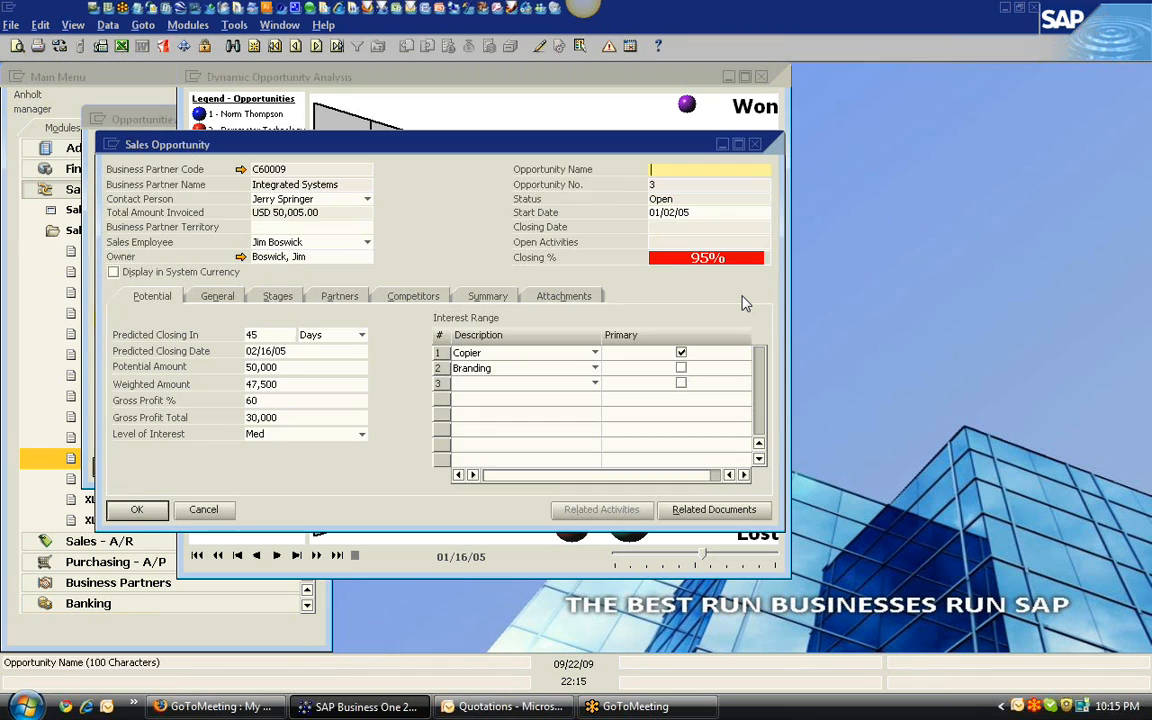
pyautogui.click(756, 146)
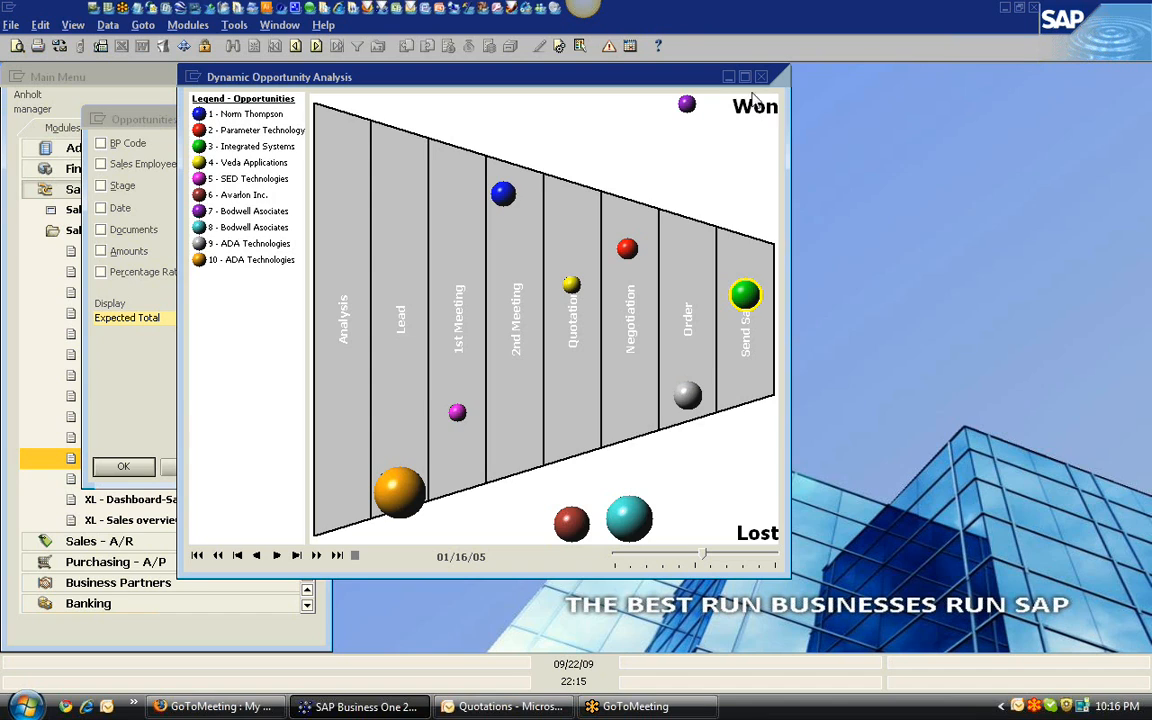
pyautogui.click(761, 77)
pyautogui.click(193, 467)
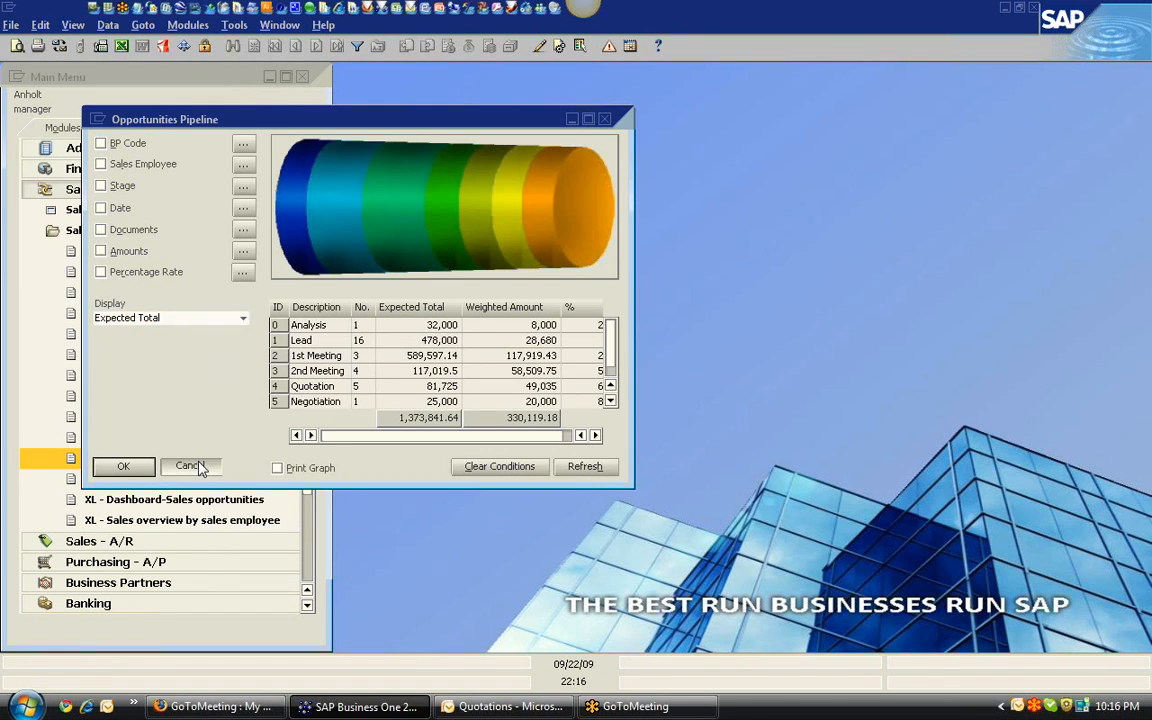
# Step: Collapse the Sales Opportunities module and expand Sales - A/R to show its documents and reports
pyautogui.click(154, 194)
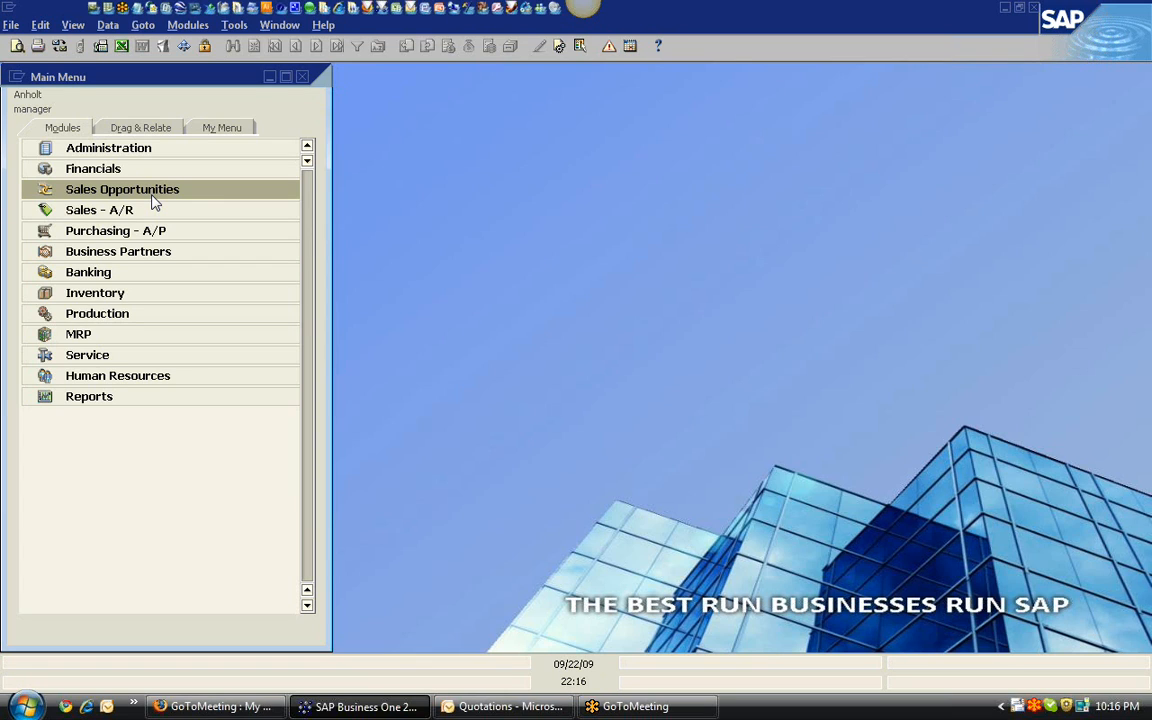
pyautogui.click(142, 211)
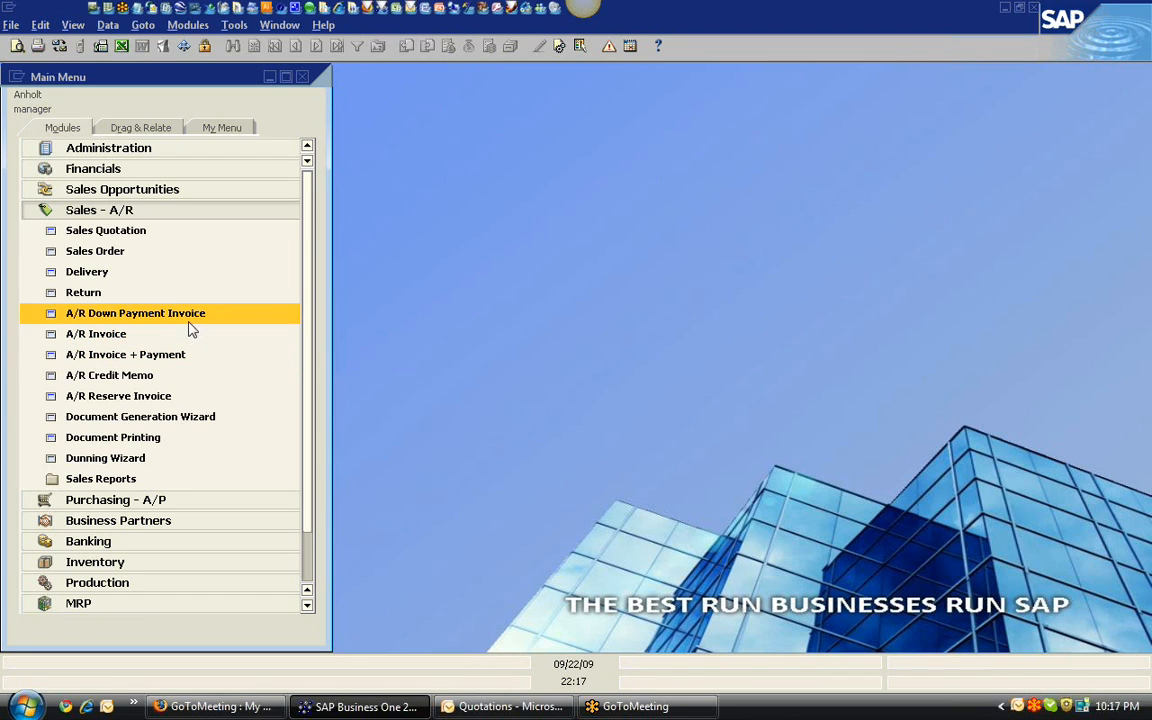
# Step: Collapse Sales - A/R, expand Purchasing - A/P, and open the Open Items List from its purchasing reports
pyautogui.click(132, 212)
pyautogui.click(137, 230)
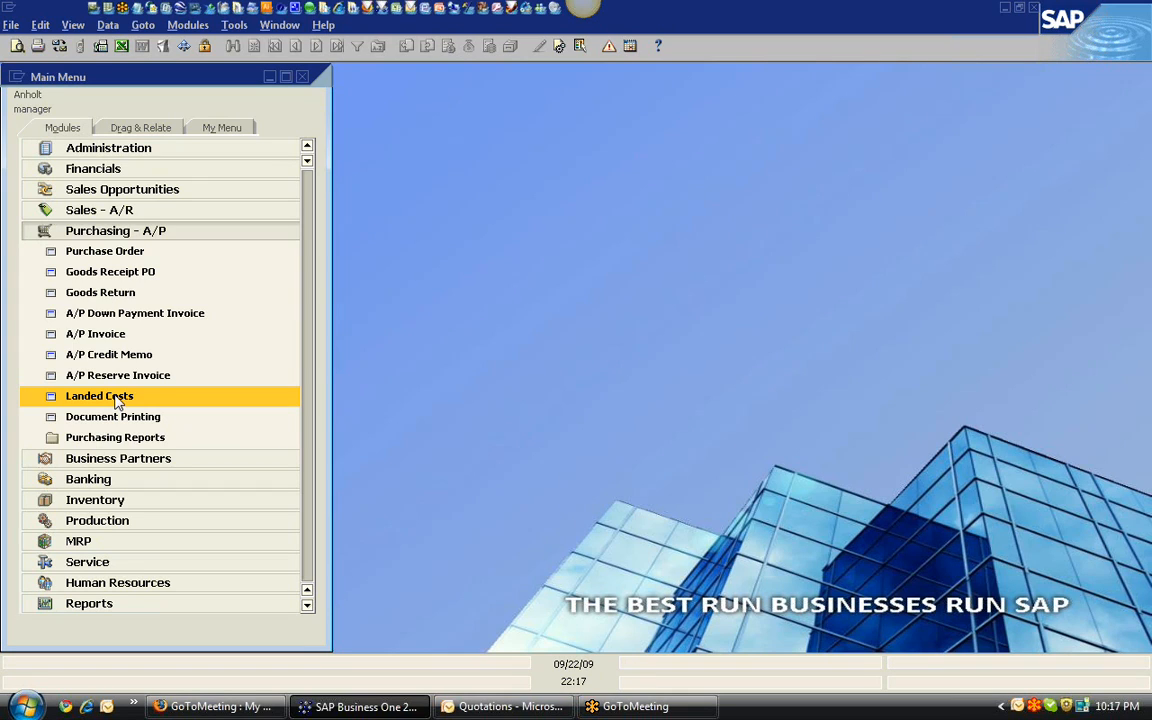
pyautogui.click(120, 438)
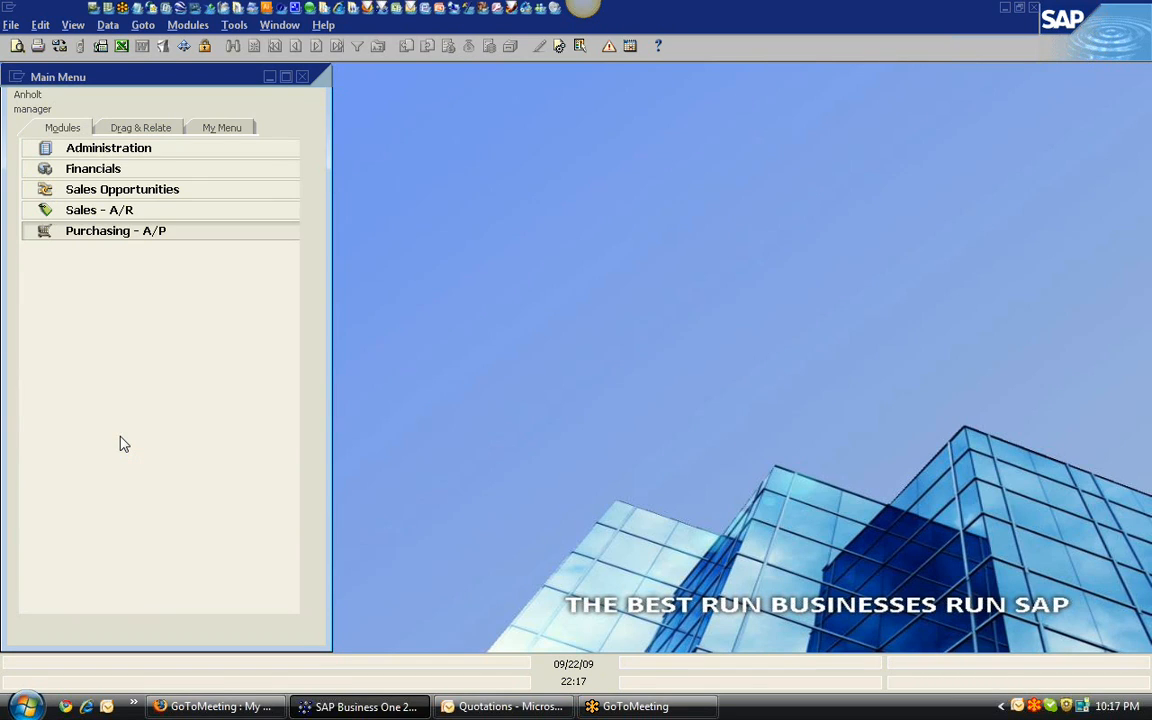
pyautogui.click(120, 459)
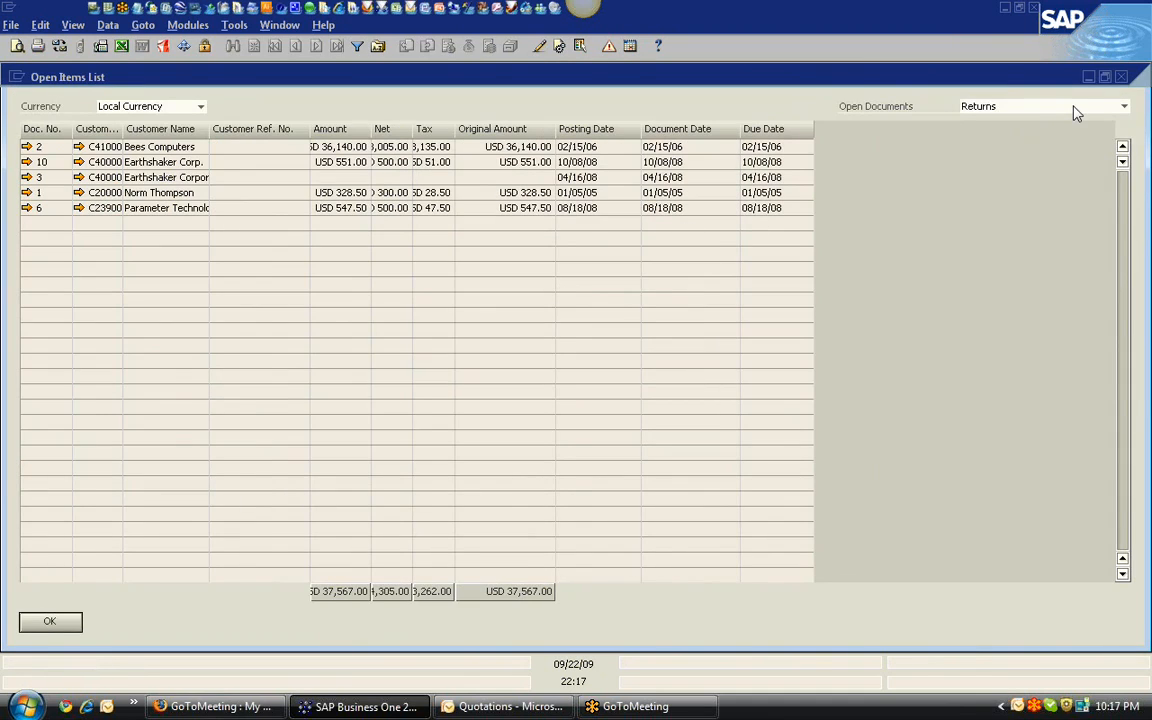
# Step: View the open Purchase Orders, Goods Receipt POs and Returns in the Open Items List, and close the list
pyautogui.click(1122, 106)
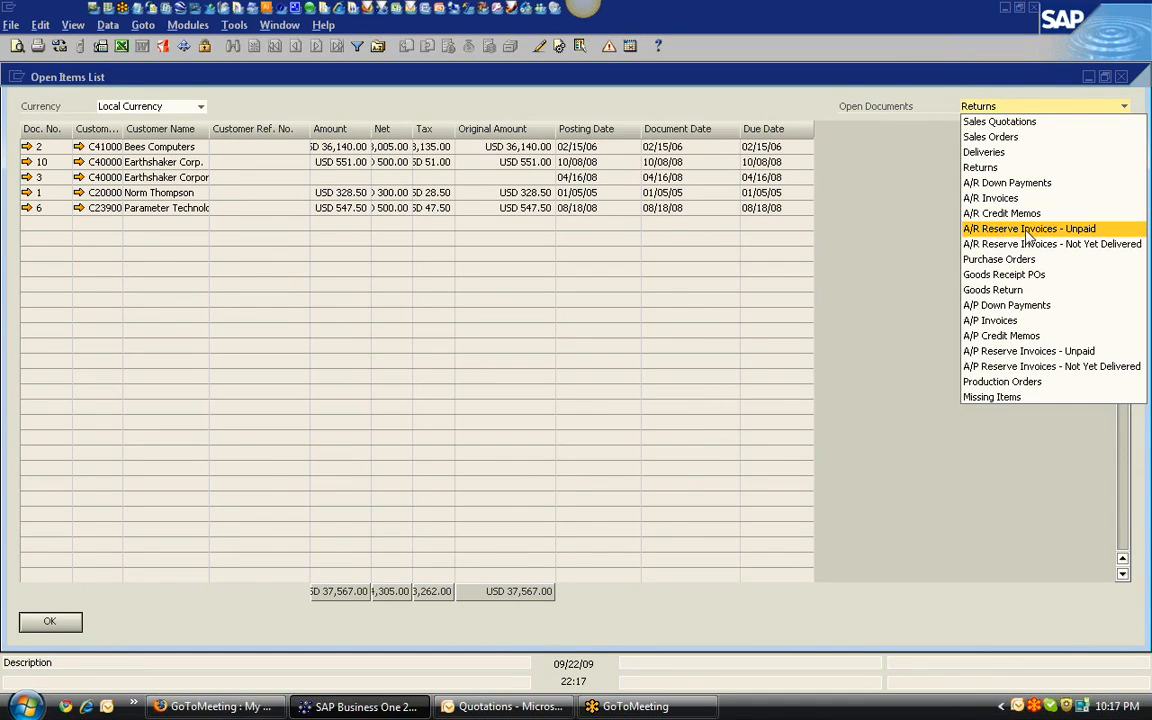
pyautogui.click(1014, 260)
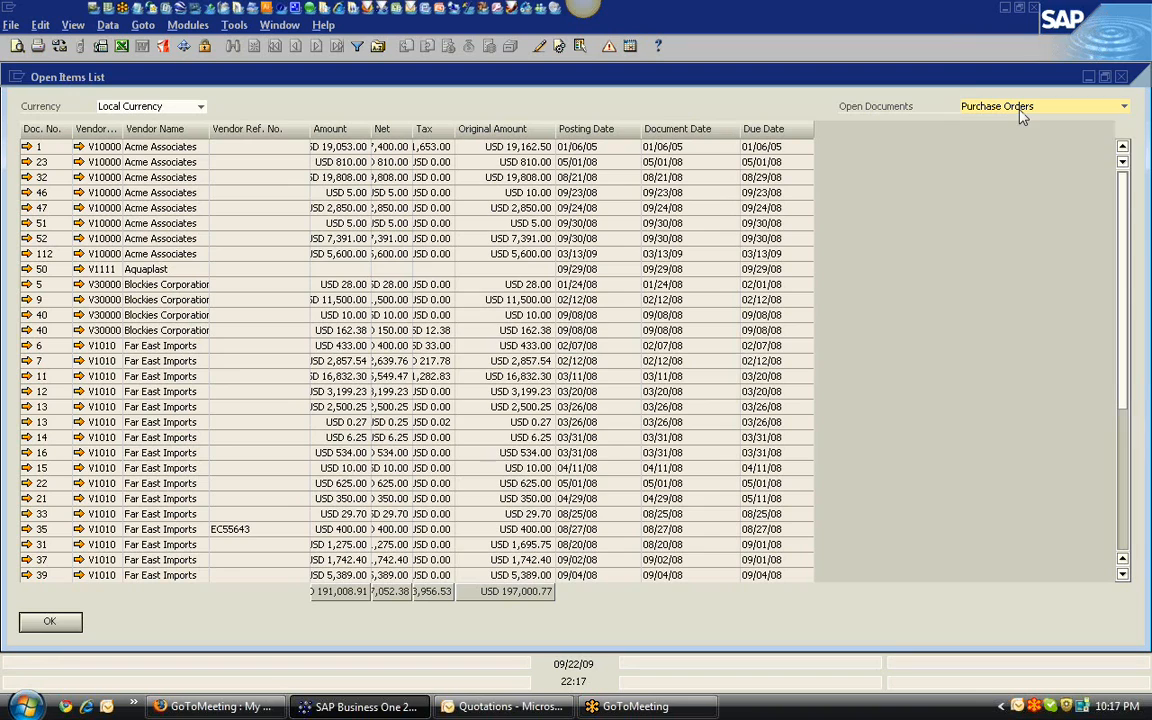
pyautogui.click(1022, 116)
pyautogui.click(1010, 280)
pyautogui.click(1010, 106)
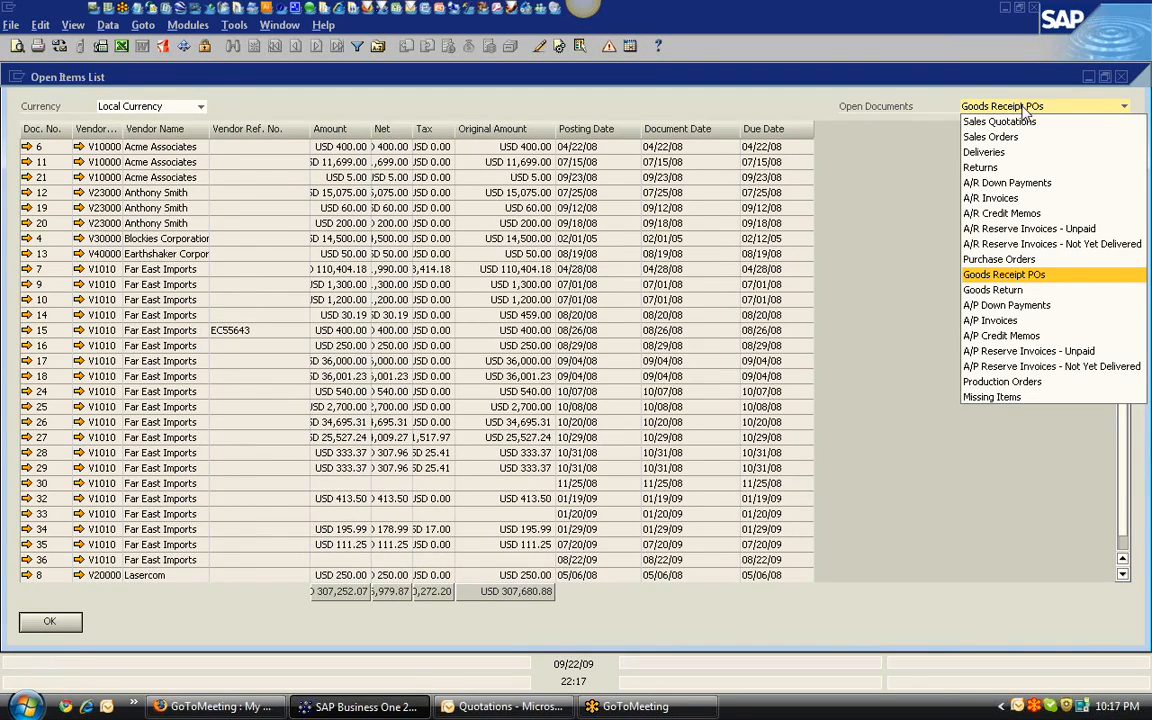
pyautogui.click(990, 168)
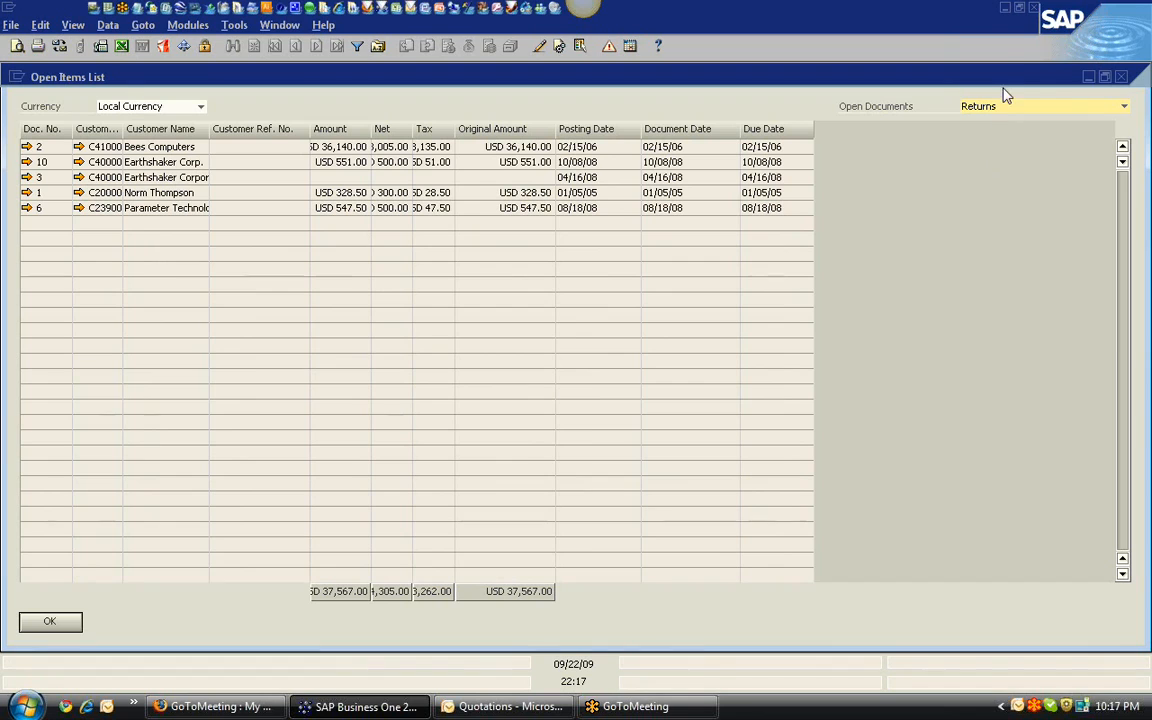
pyautogui.doubleClick(949, 83)
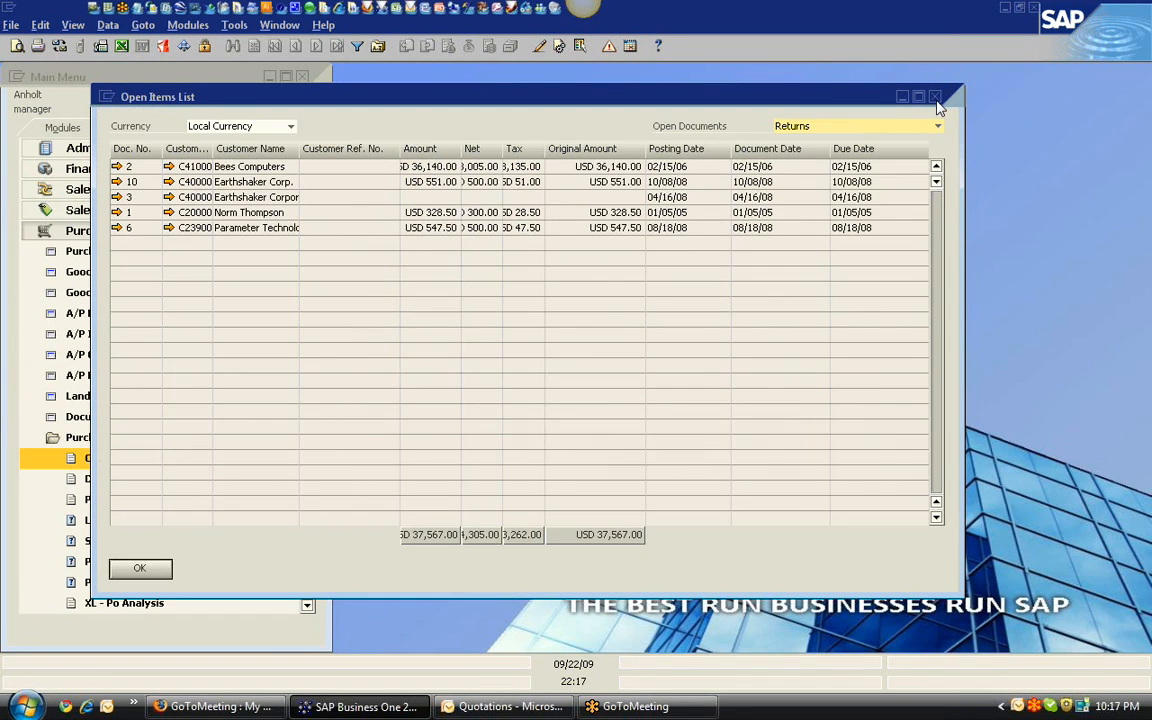
pyautogui.click(935, 96)
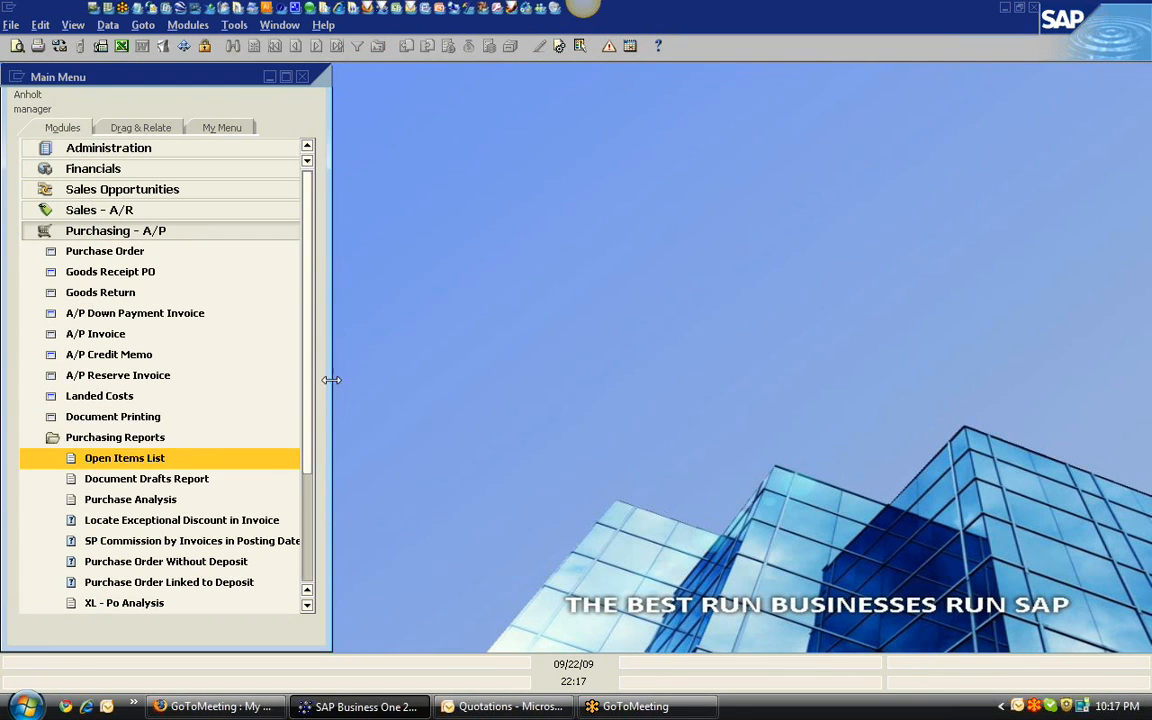
# Step: Collapse the Purchasing - A/P module, expand Business Partners, and open Business Partner Master Data
pyautogui.click(155, 437)
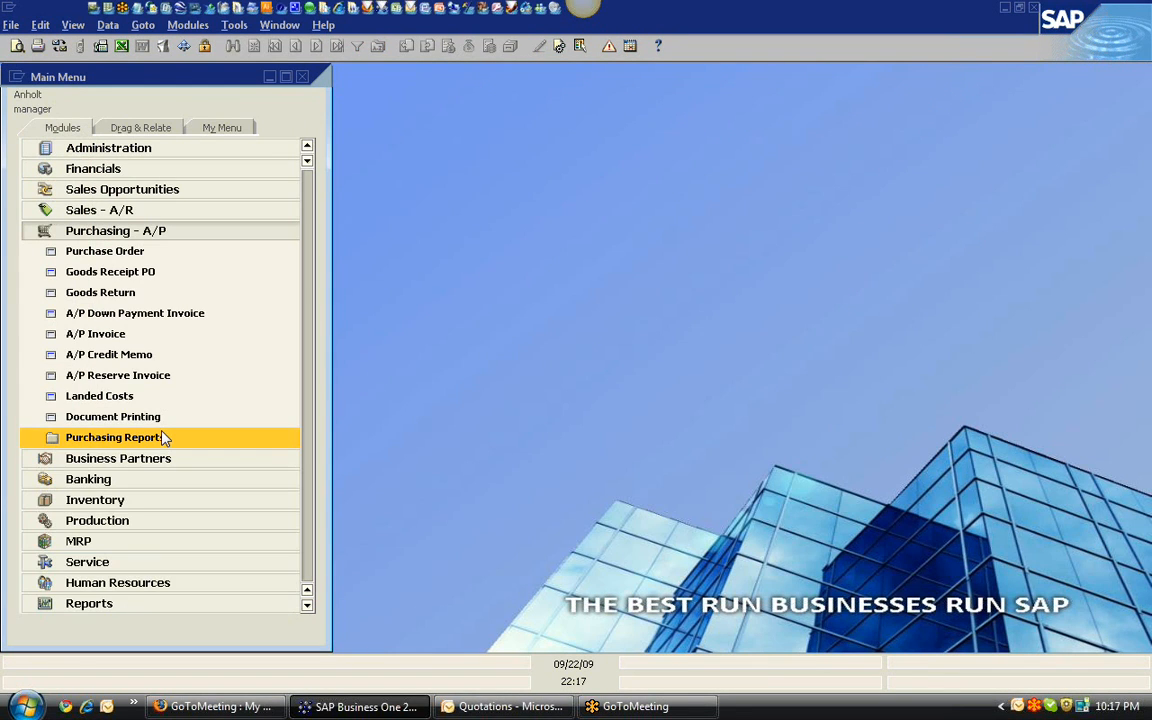
pyautogui.click(162, 238)
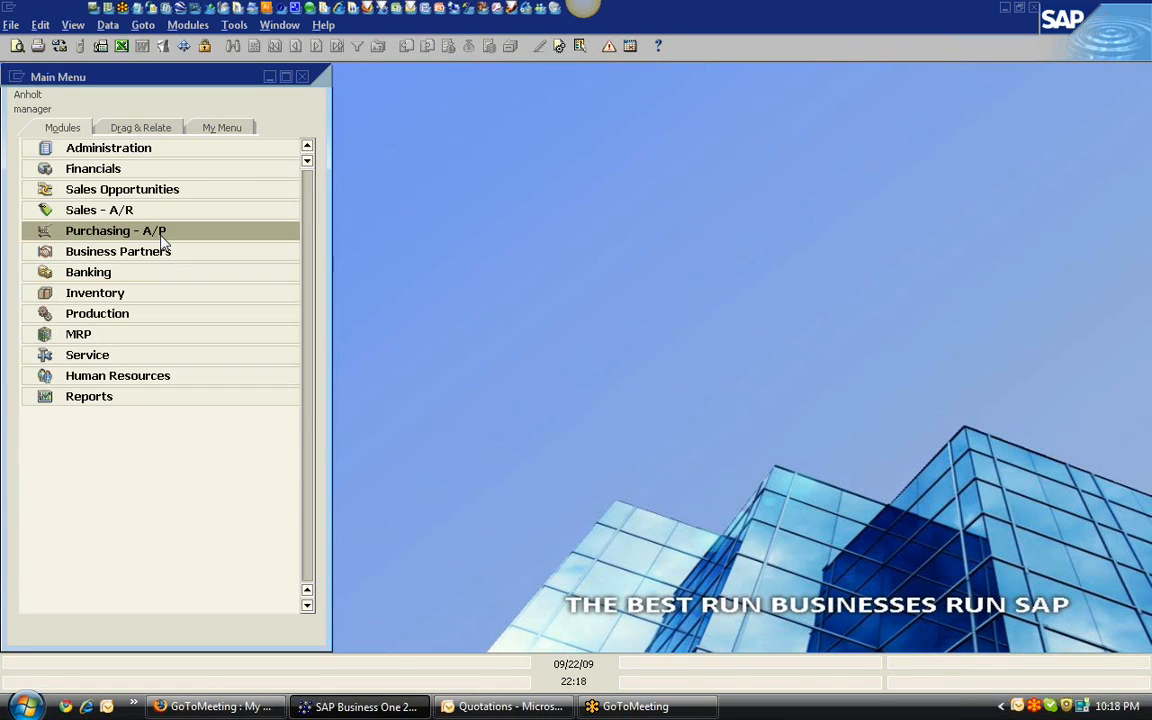
pyautogui.click(165, 252)
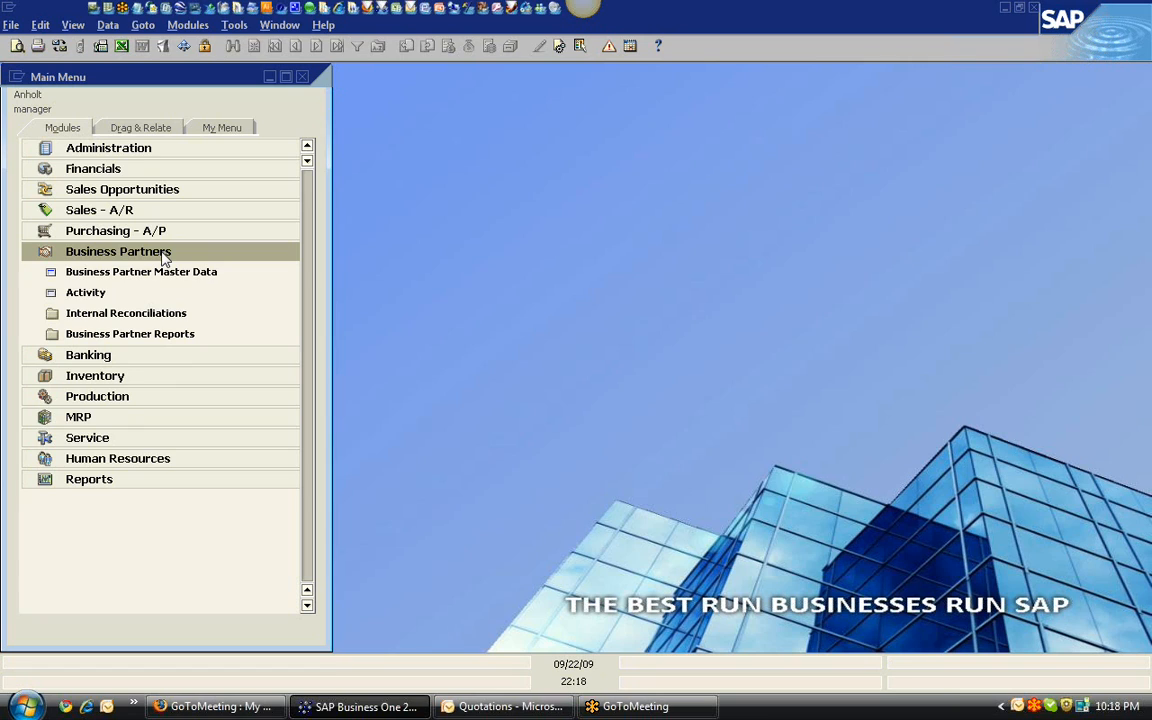
pyautogui.click(157, 271)
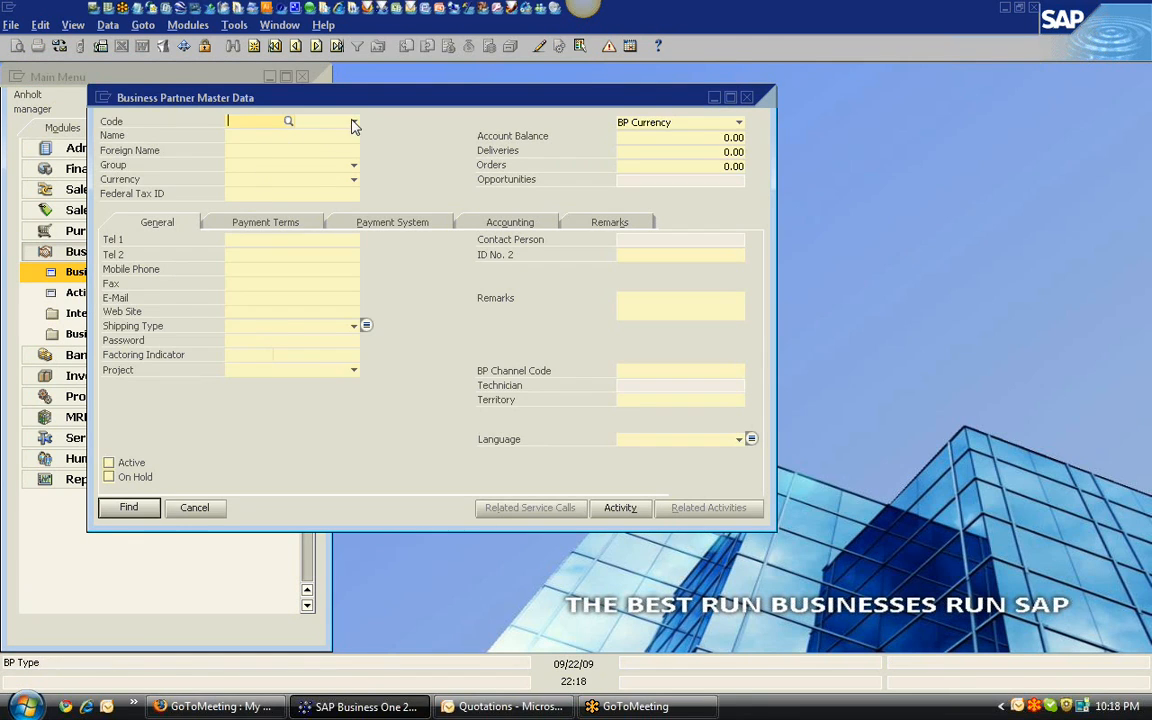
# Step: View the business partner types, search for partners by the name earth*, and open the Earthshaker Corp. customer record
pyautogui.click(353, 121)
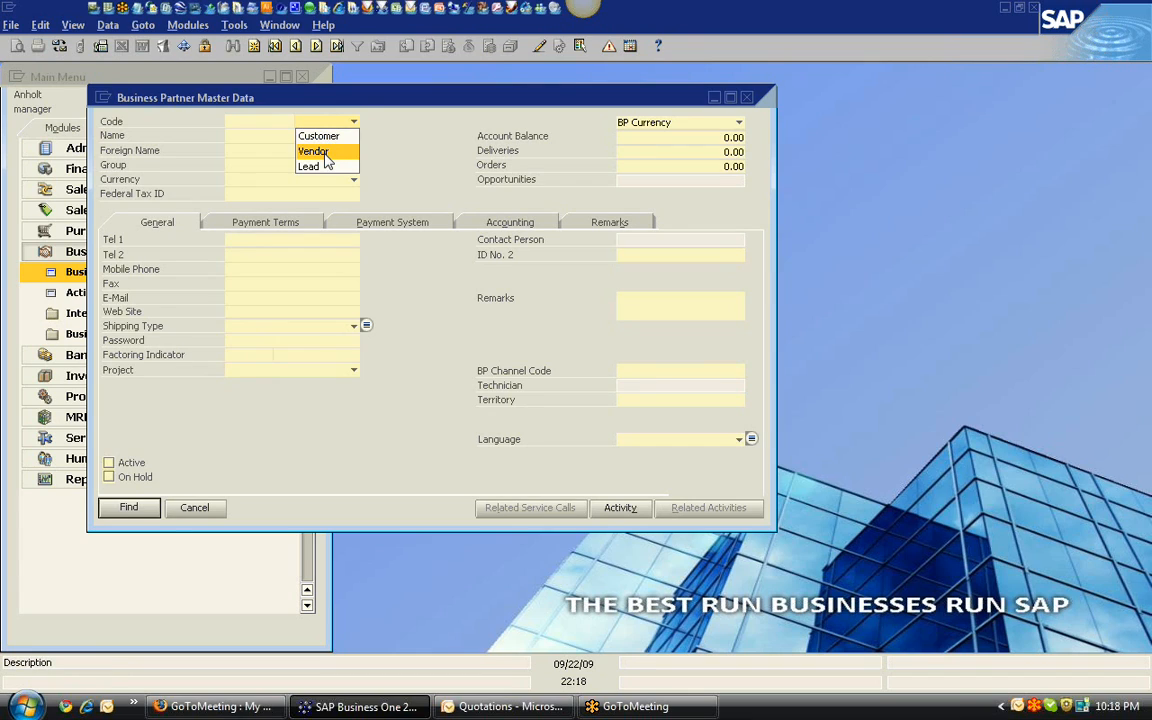
pyautogui.click(400, 160)
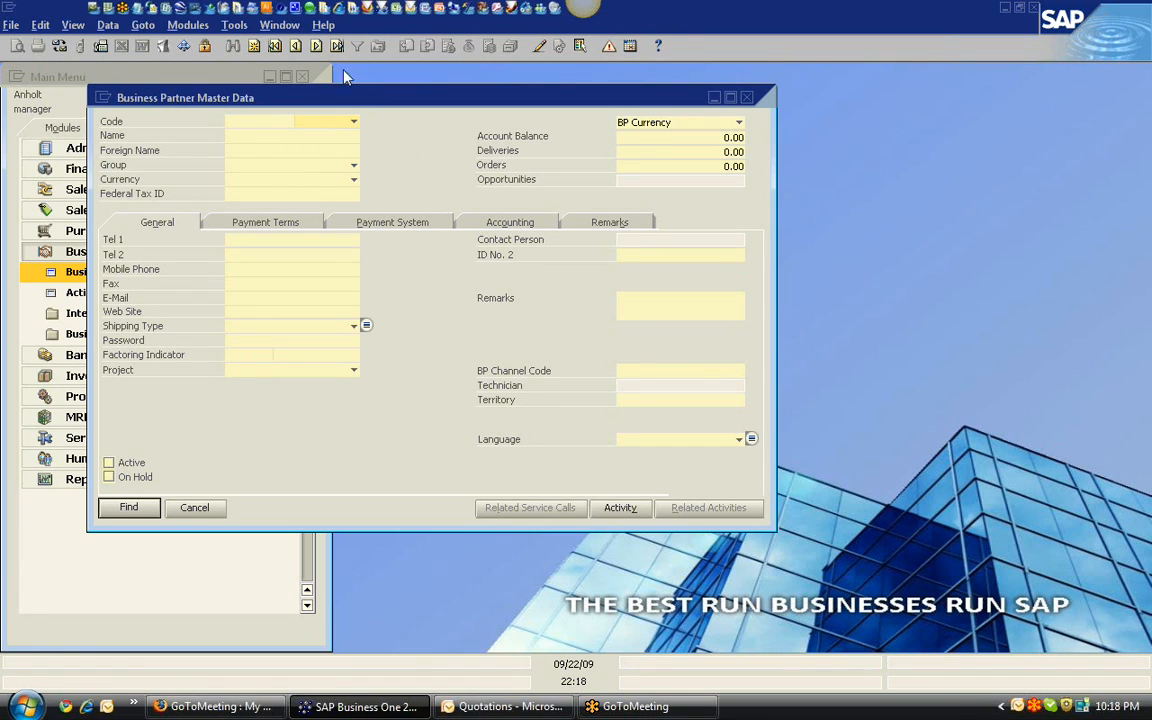
pyautogui.click(317, 137)
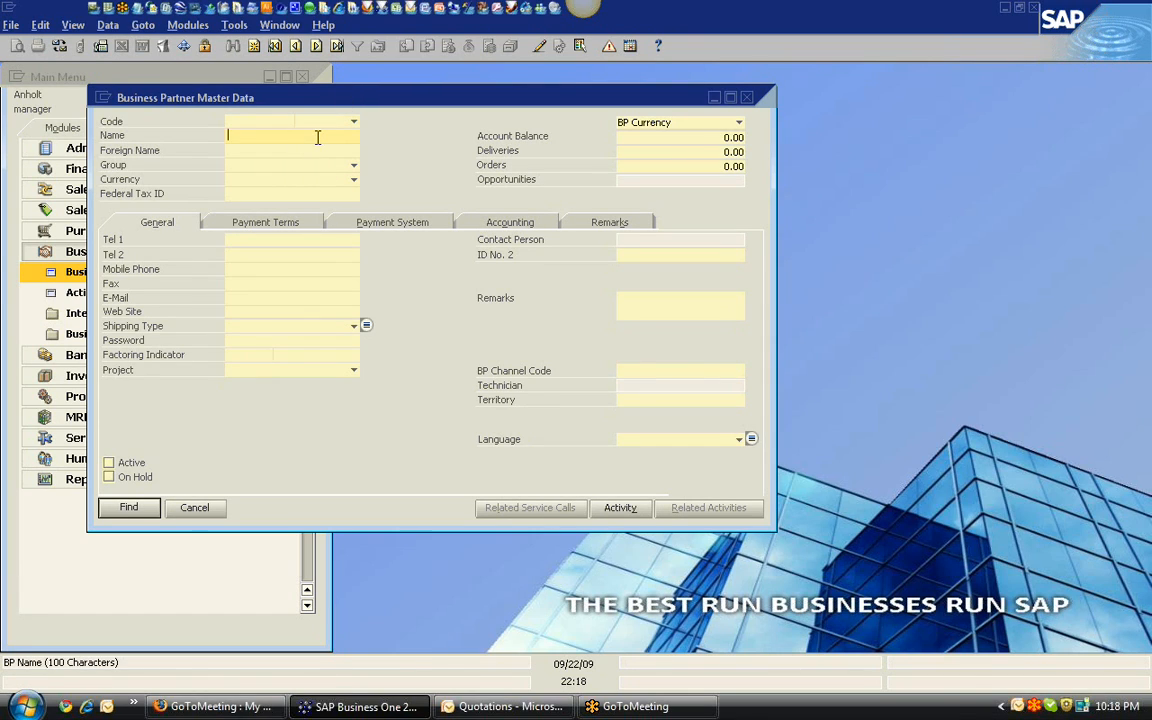
pyautogui.write('earth*')
pyautogui.press('Tab')
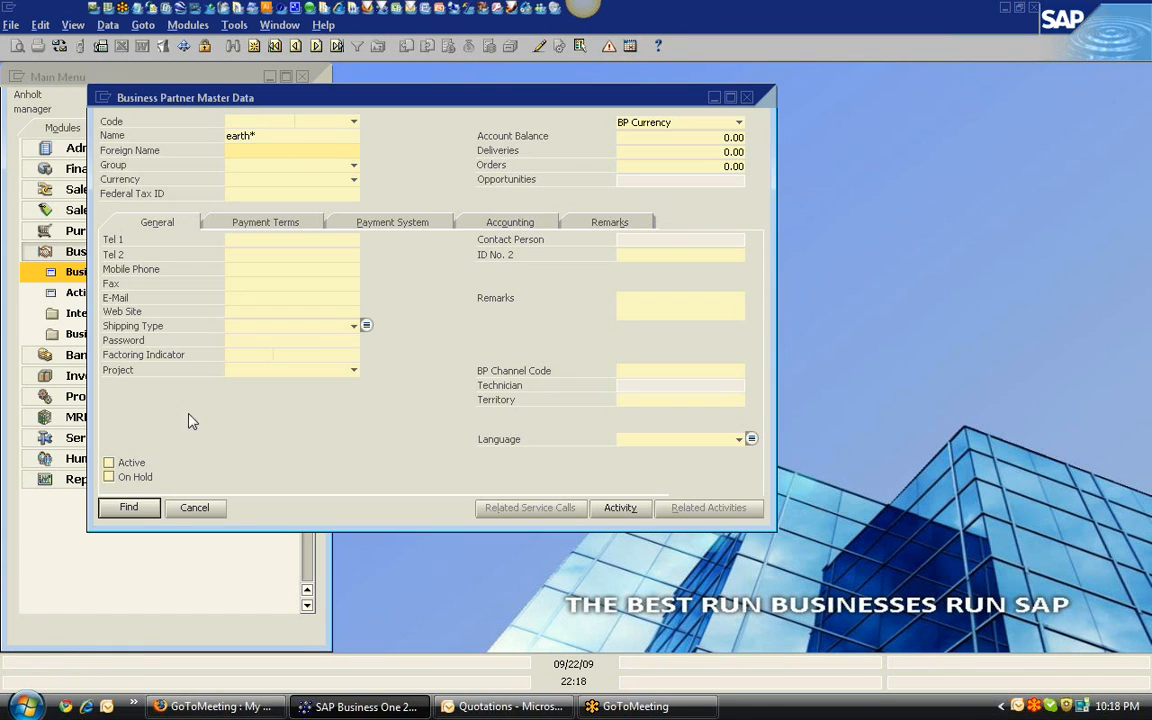
pyautogui.click(129, 507)
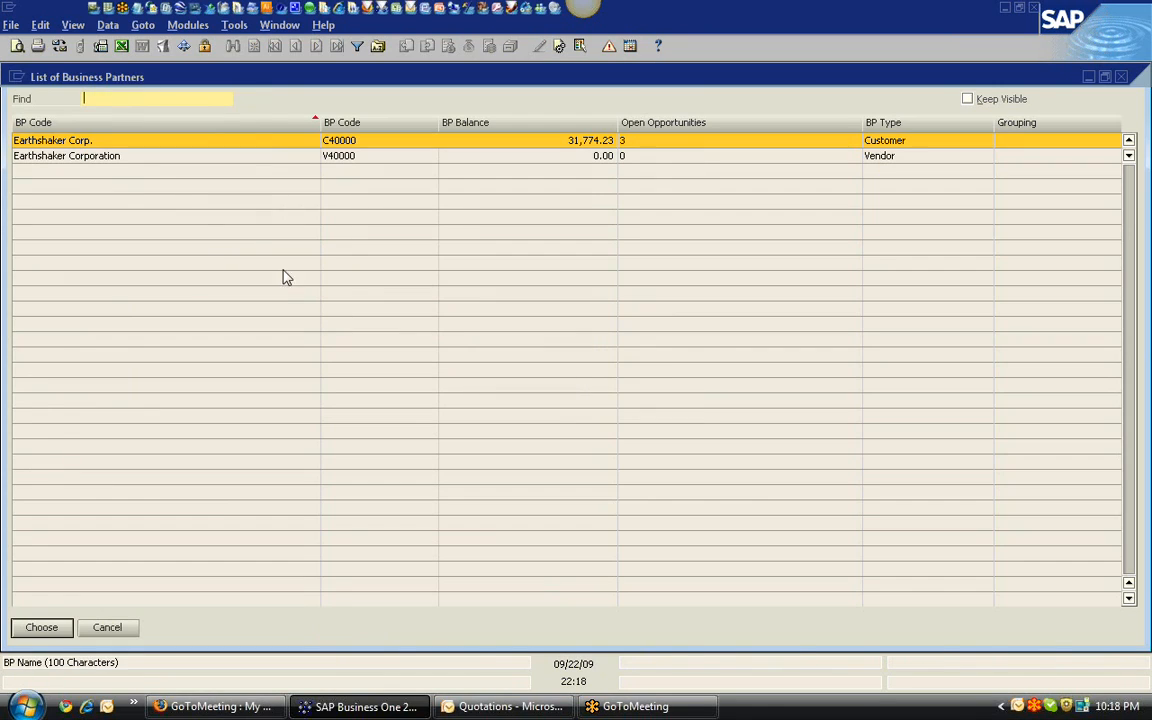
pyautogui.doubleClick(94, 141)
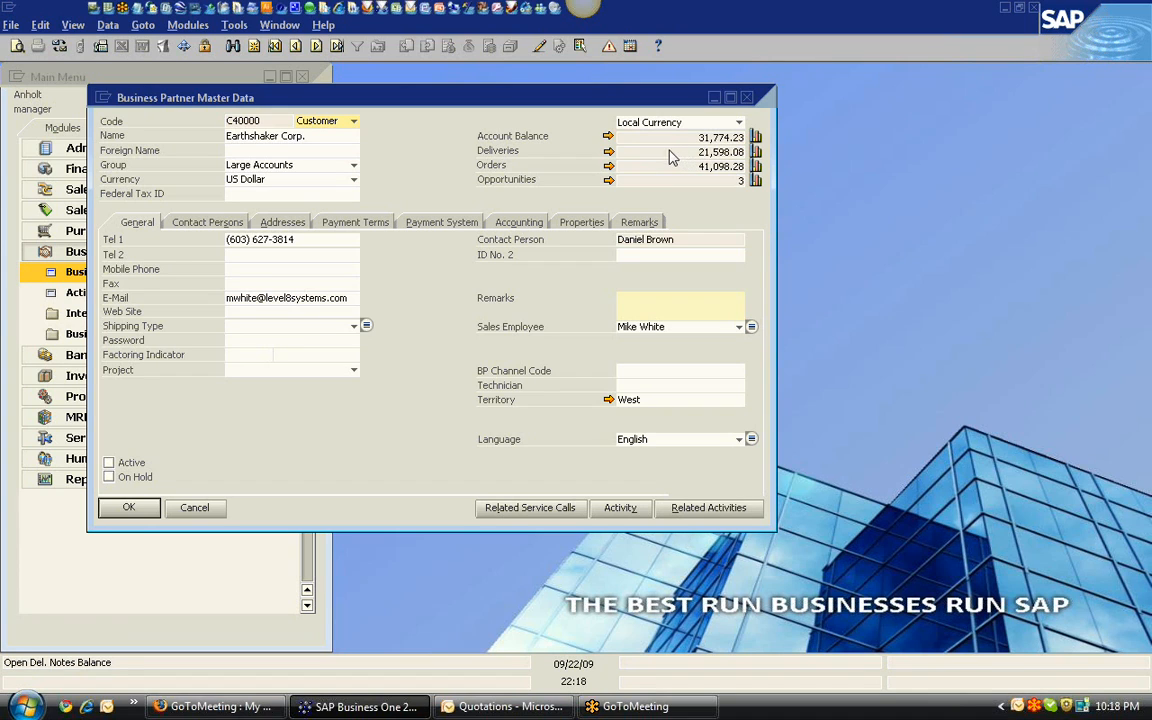
# Step: View Earthshaker Corp.'s account balance transactions and its detailed sales analysis report, closing each to return to the master data
pyautogui.click(608, 137)
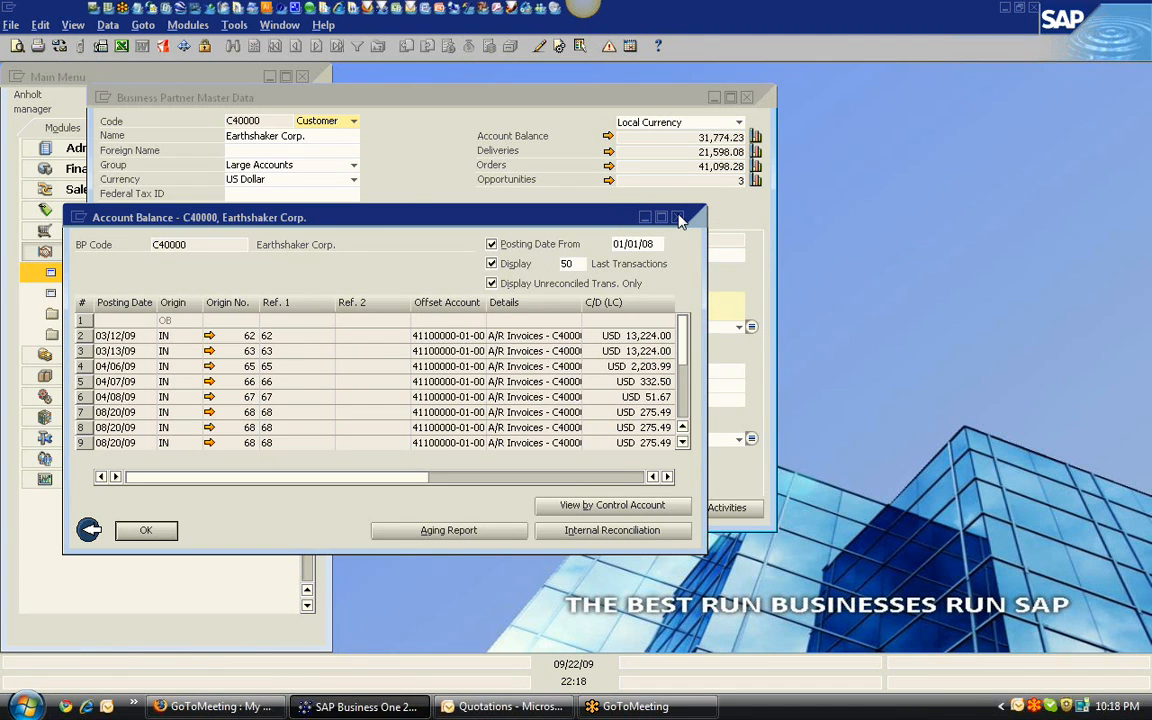
pyautogui.click(677, 217)
pyautogui.click(756, 151)
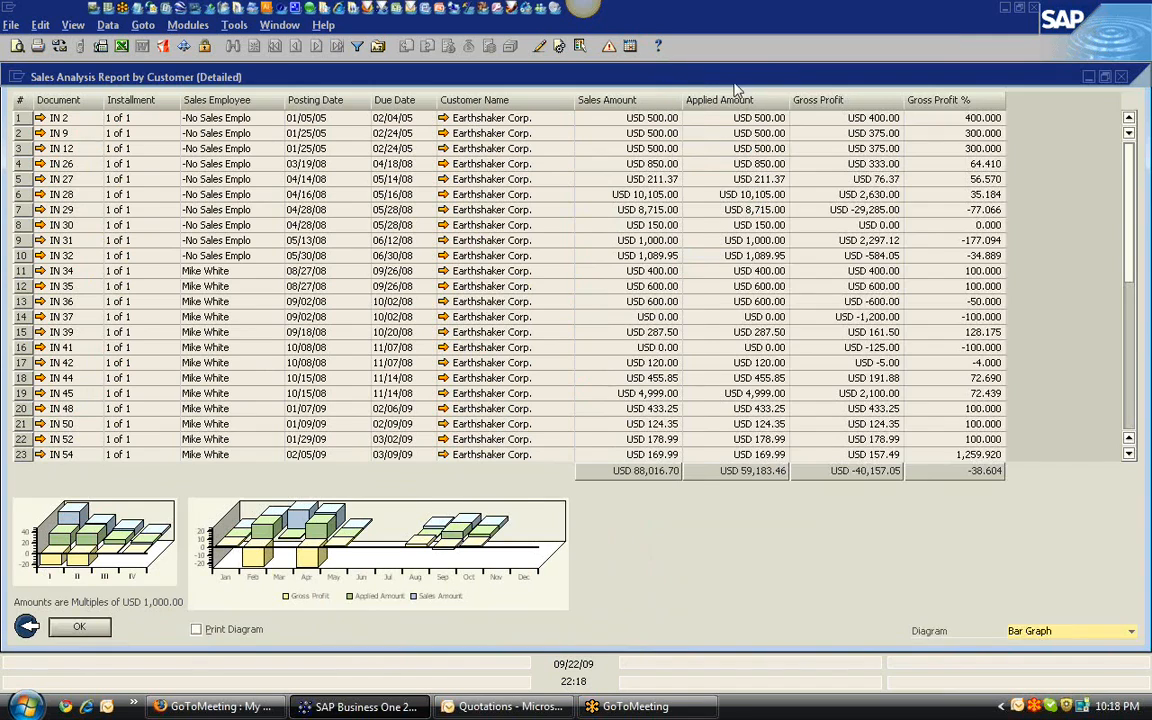
pyautogui.doubleClick(733, 77)
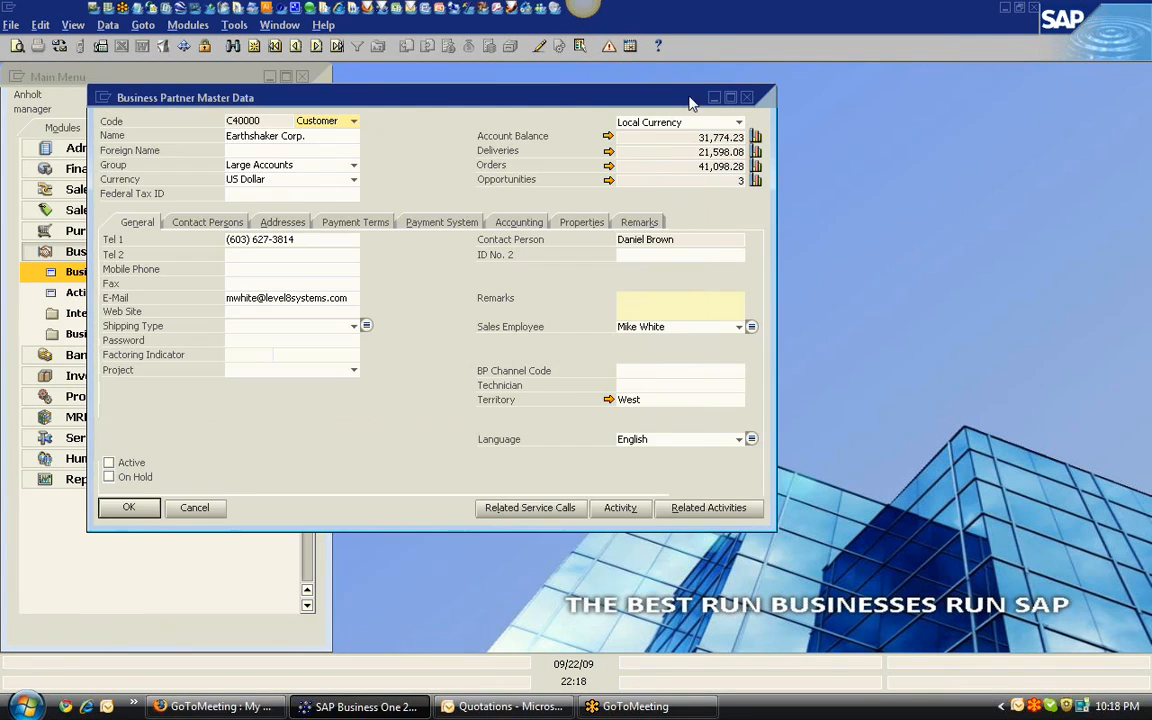
pyautogui.click(672, 77)
# Step: View the Inventory Posting List by BP for Earthshaker Corp. and close it
pyautogui.rightClick(414, 293)
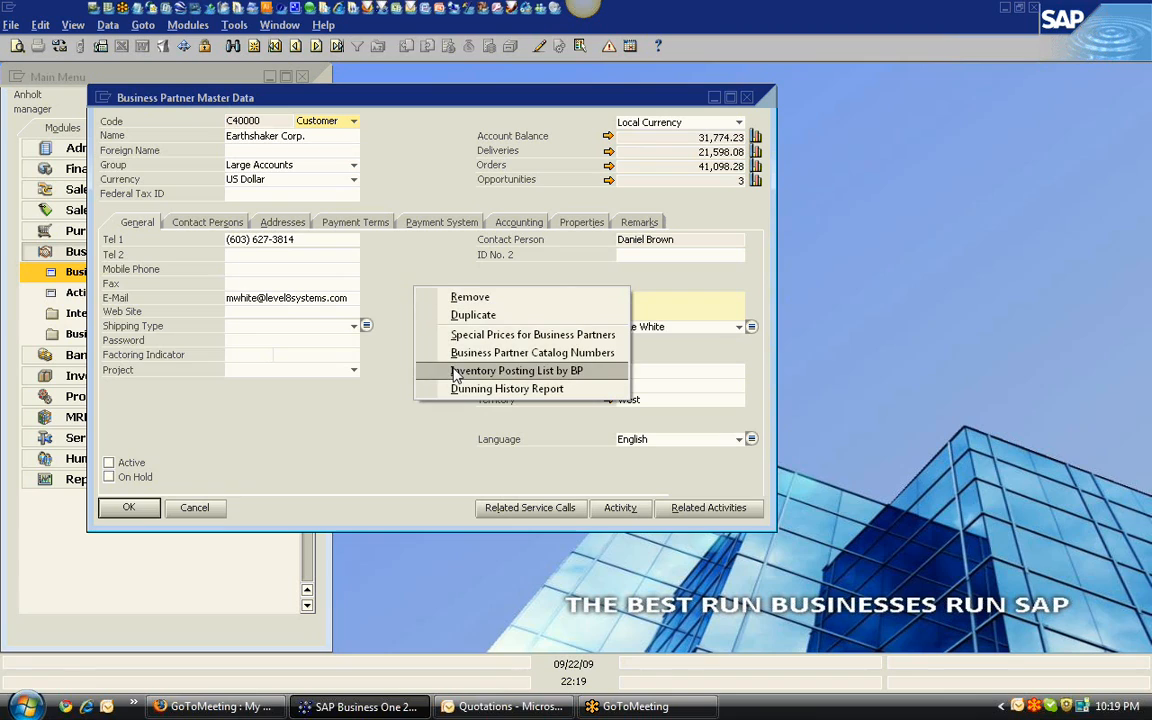
pyautogui.click(530, 375)
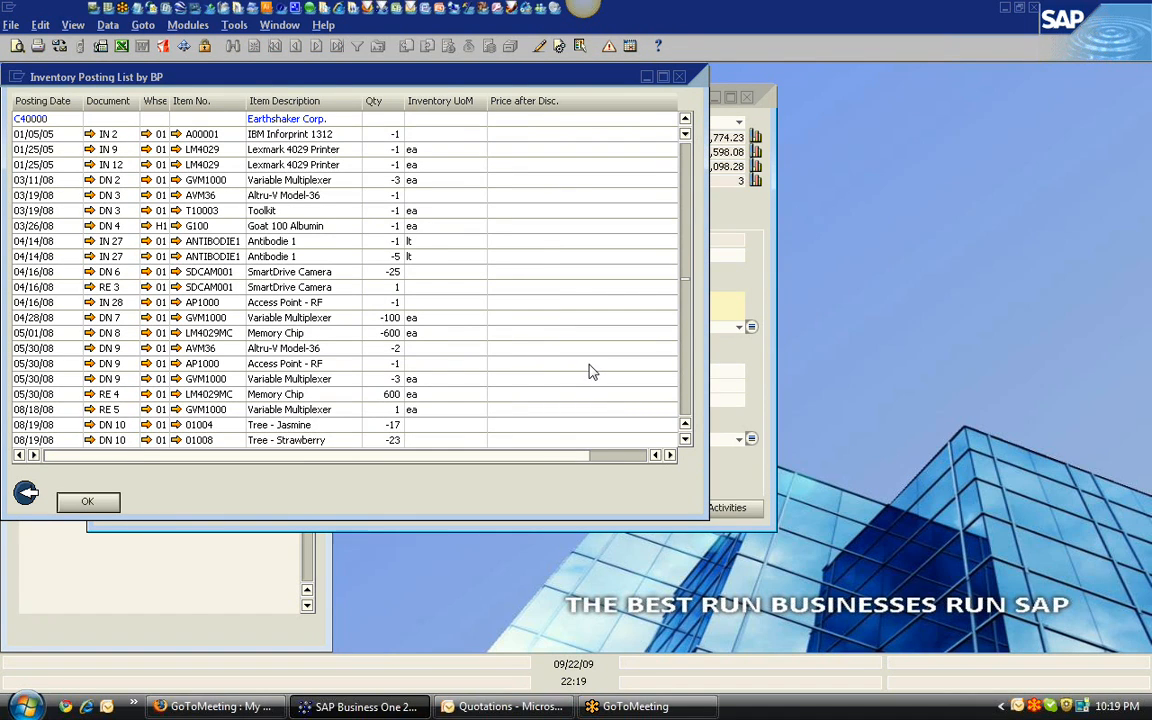
pyautogui.click(679, 78)
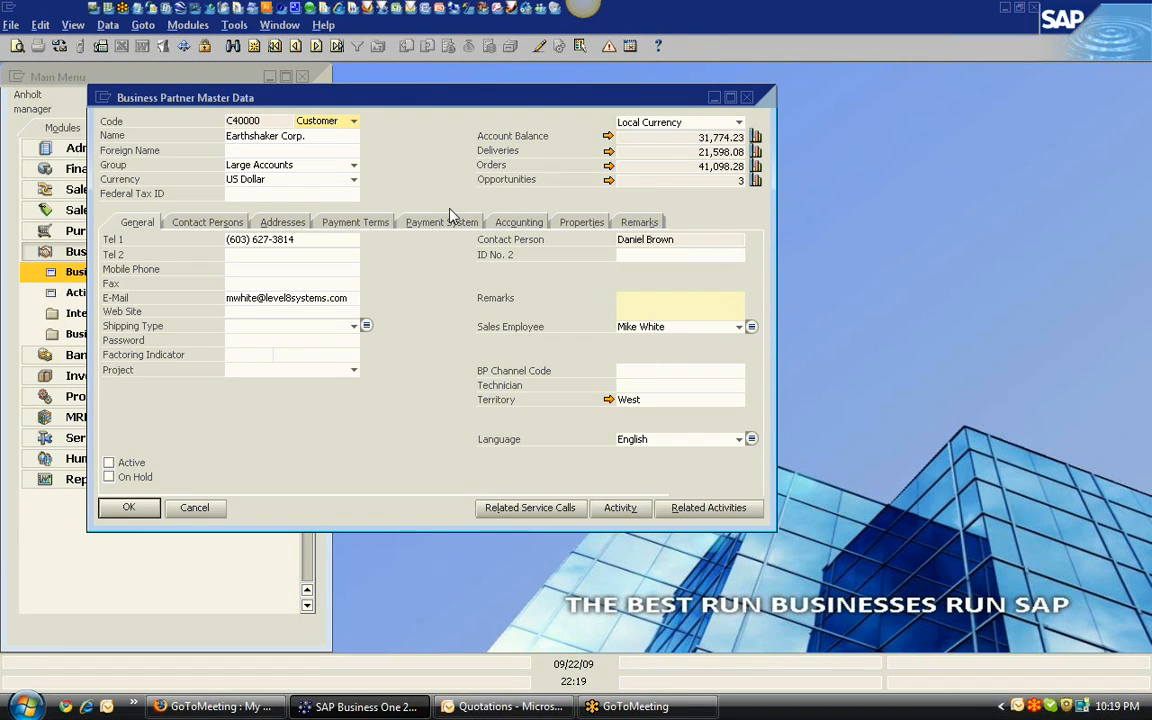
# Step: Move the Business Partner Master Data window beside the main menu, and launch the Activities Explained presentation with its pen options shown
pyautogui.moveTo(430, 104); pyautogui.dragTo(679, 95)
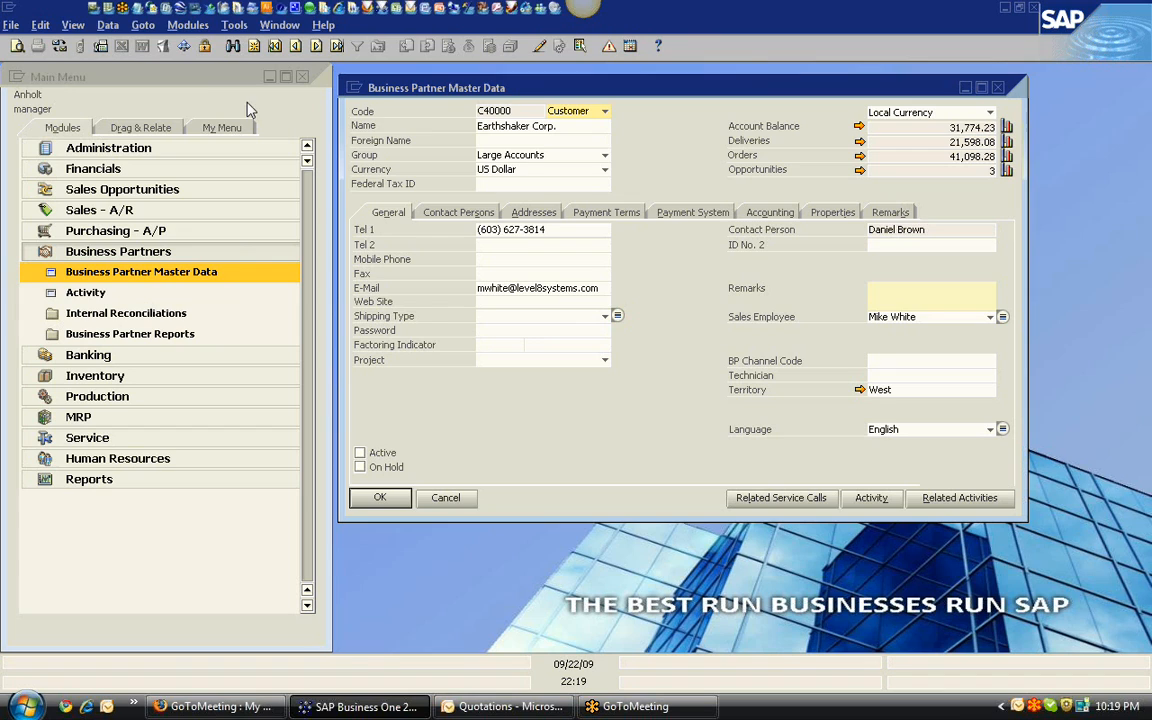
pyautogui.click(184, 47)
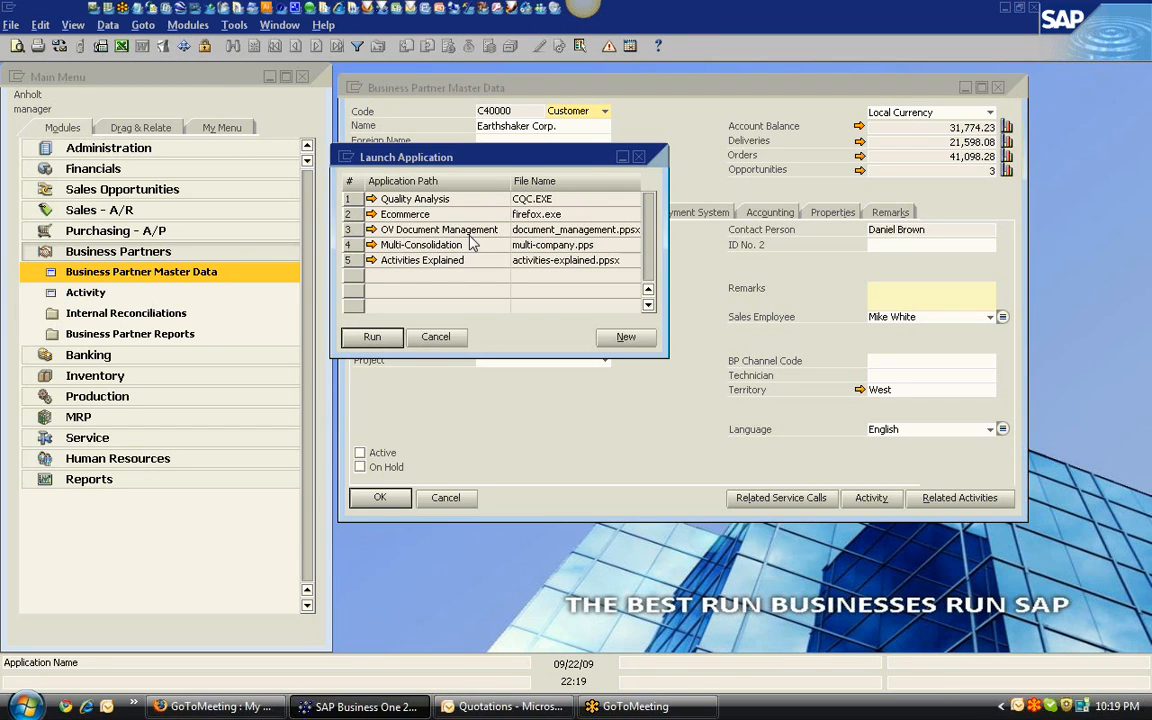
pyautogui.click(424, 262)
pyautogui.doubleClick(424, 266)
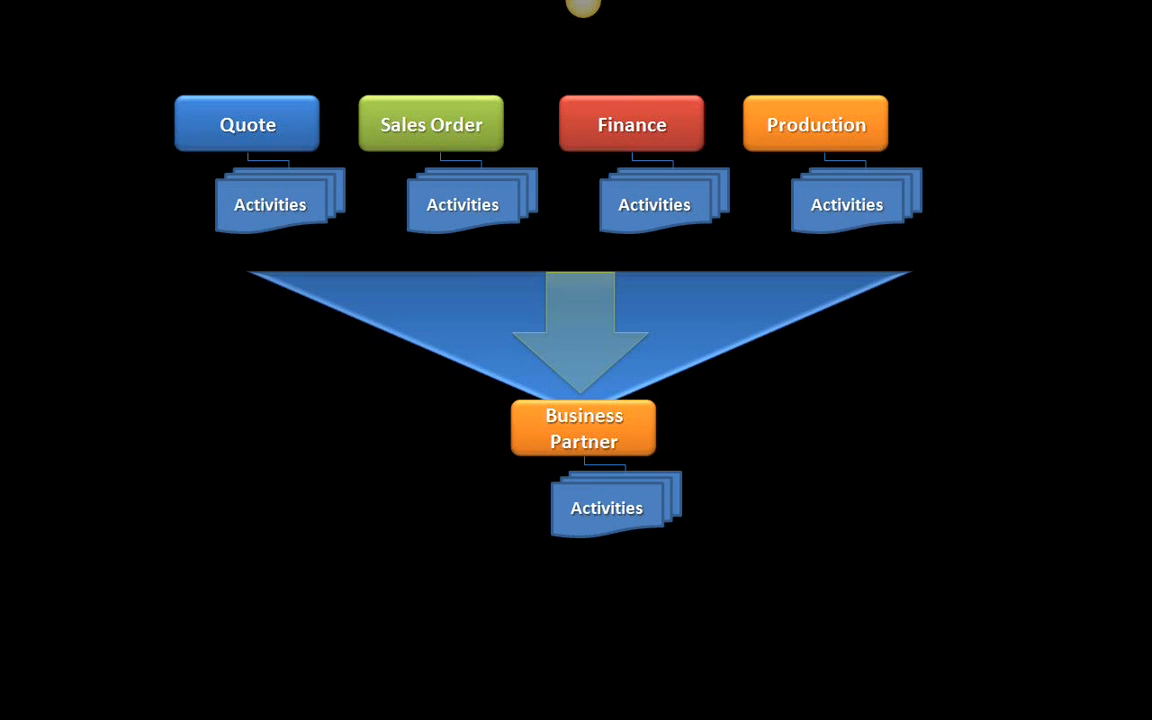
pyautogui.click(141, 702)
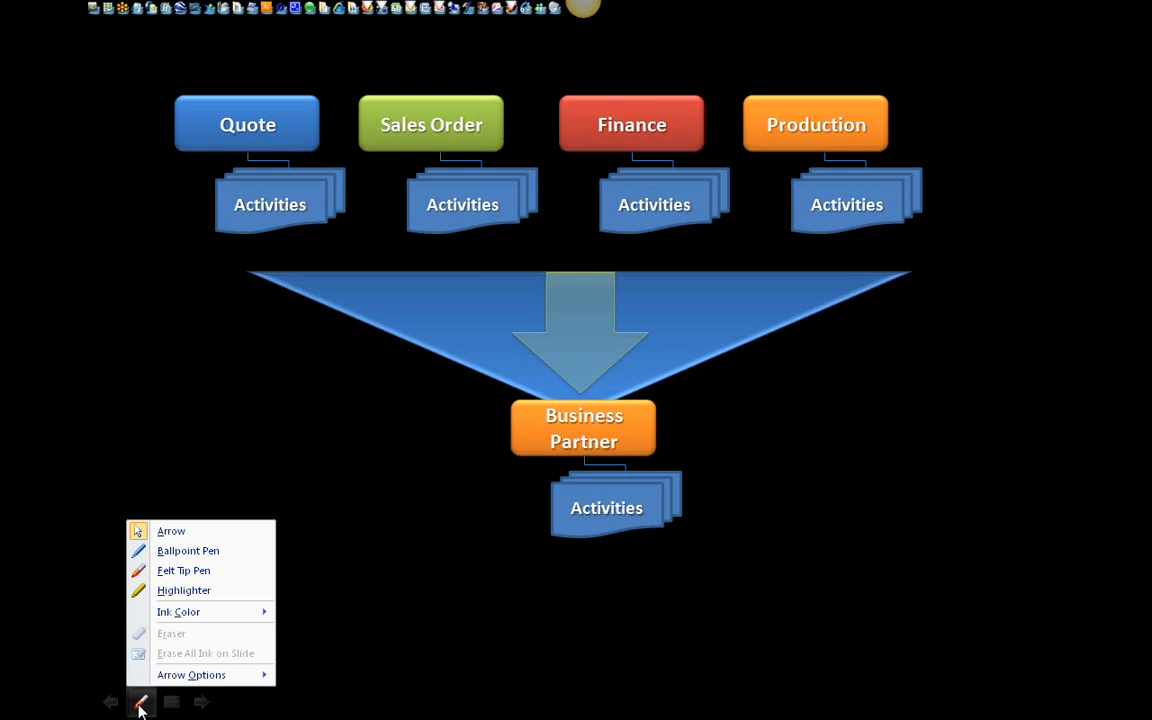
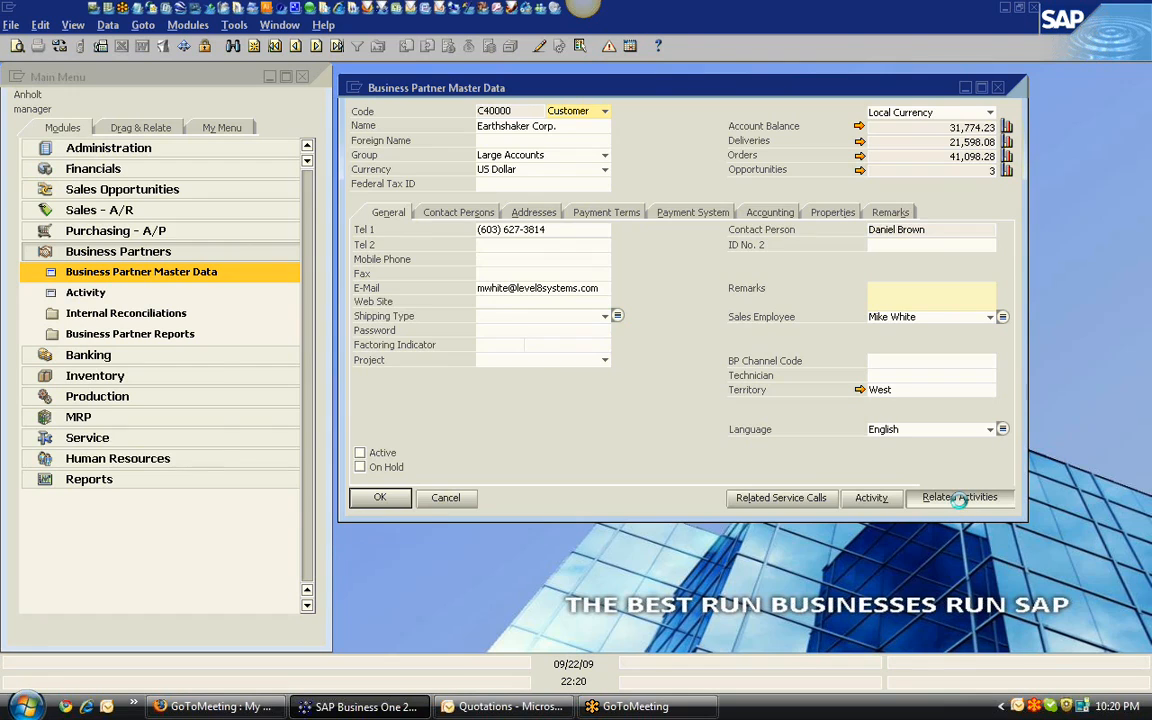
# Step: Review Earthshaker Corp.'s related activities, from the first sample request through to the received e-mail entry of 09/21/09
pyautogui.click(960, 500)
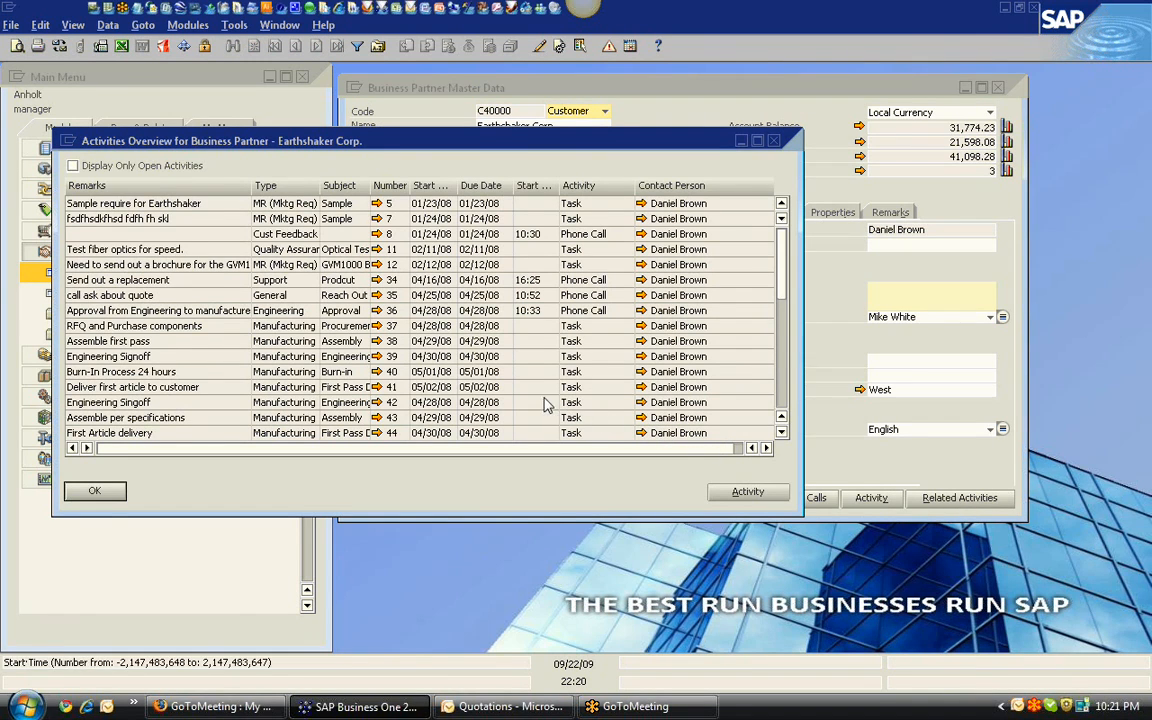
pyautogui.click(283, 204)
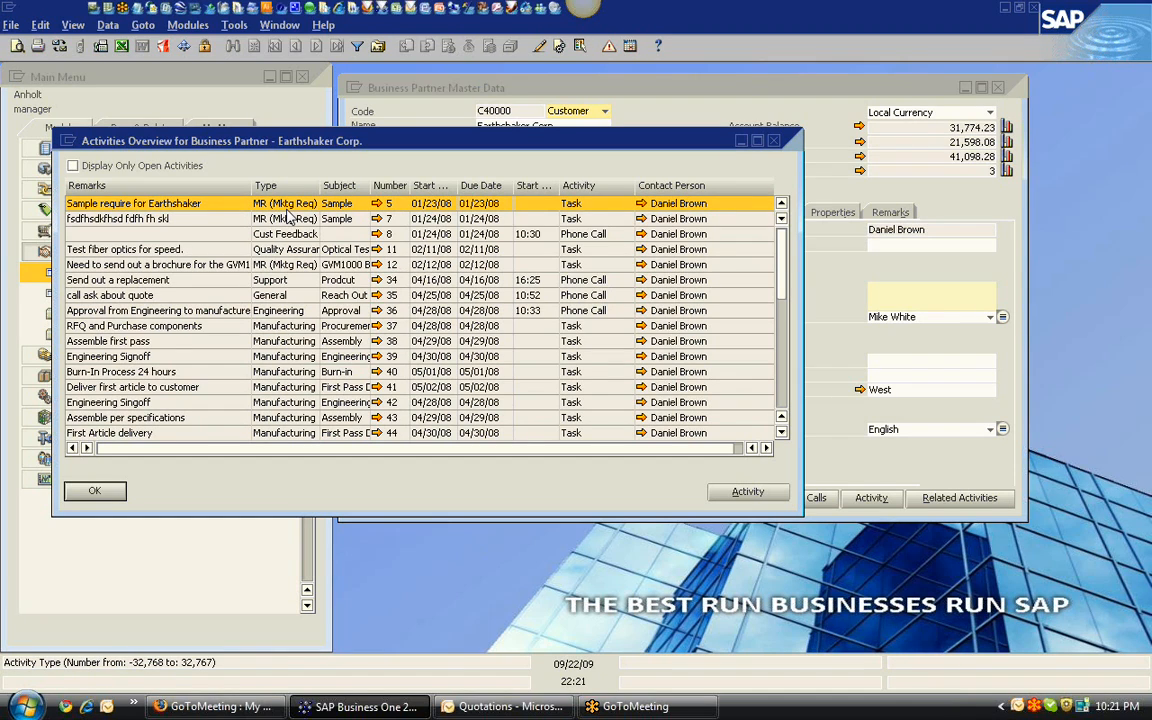
pyautogui.click(208, 281)
pyautogui.click(236, 310)
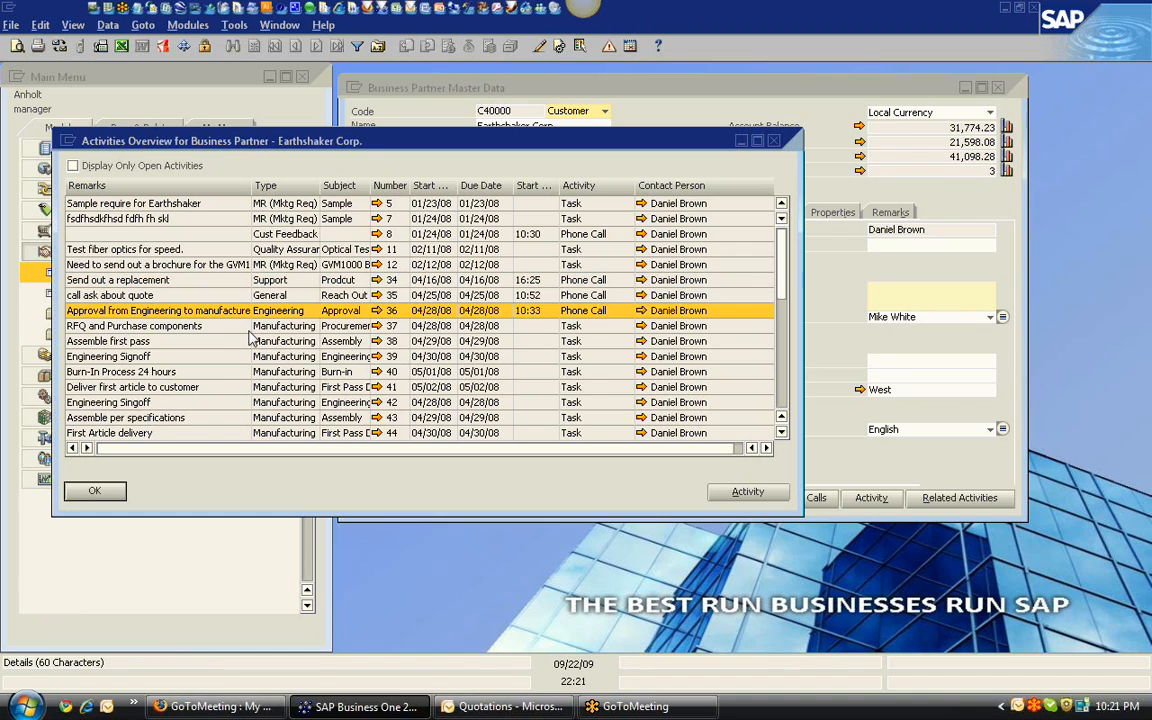
pyautogui.click(285, 372)
pyautogui.scroll(-9, 296, 400)
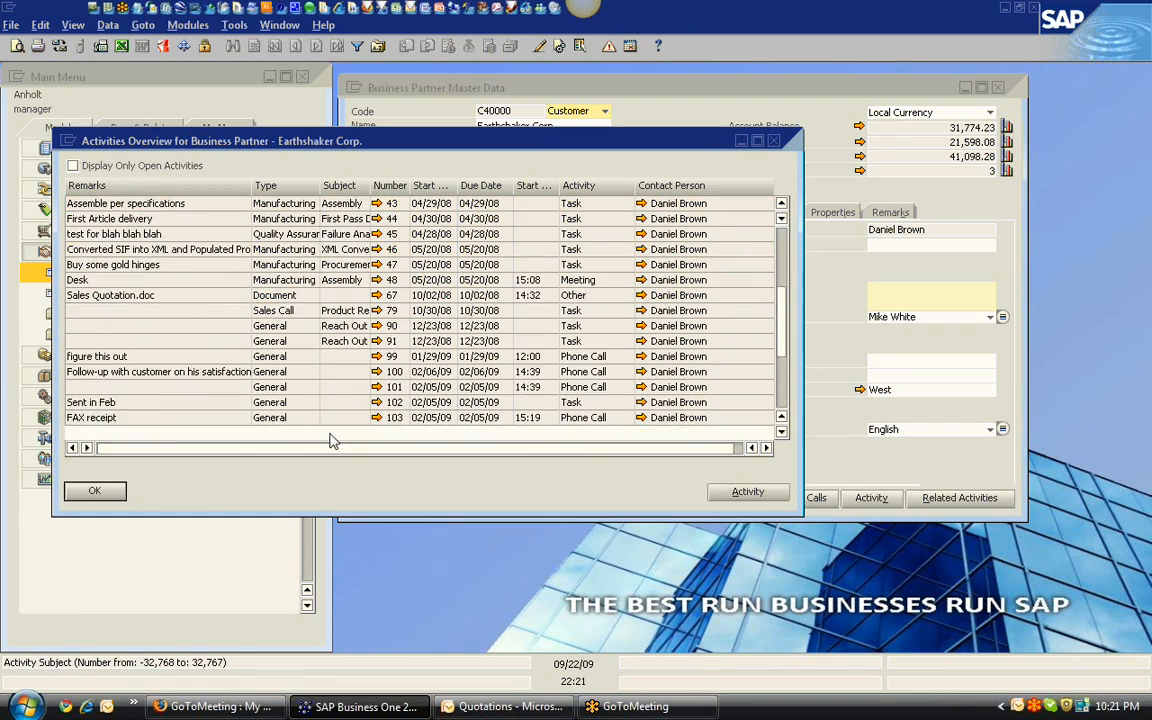
pyautogui.click(160, 433)
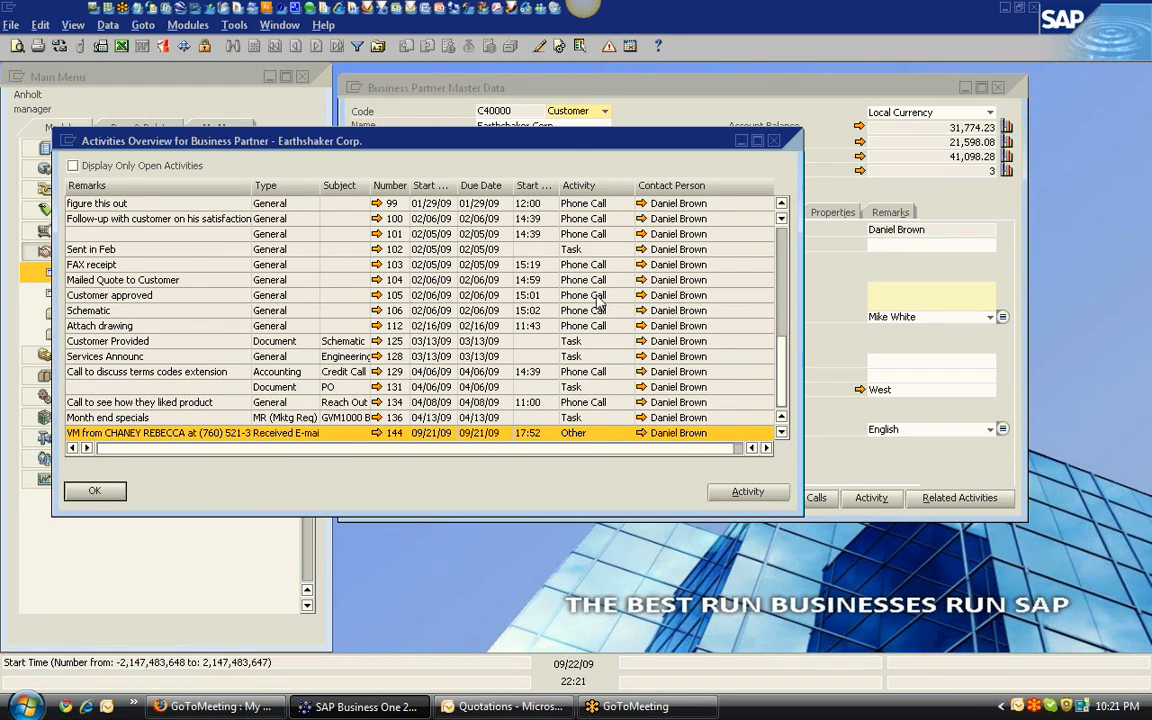
# Step: Close Earthshaker Corp.'s activities overview and master data, and collapse the Business Partners module
pyautogui.click(774, 141)
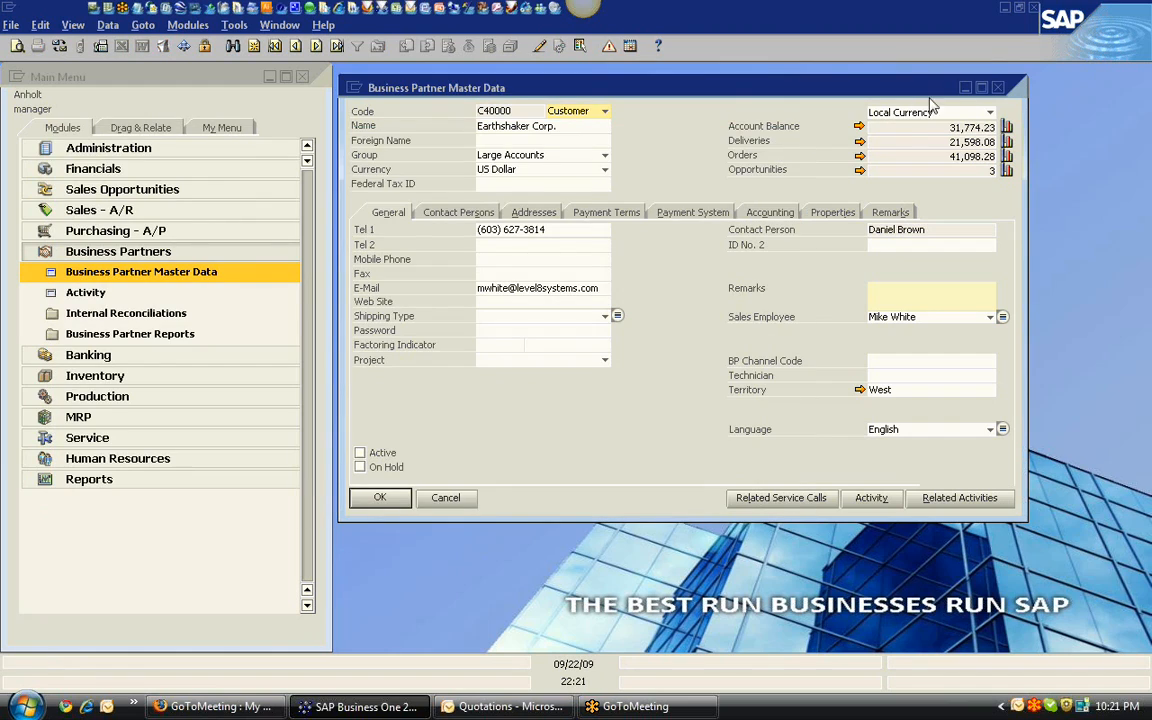
pyautogui.click(998, 89)
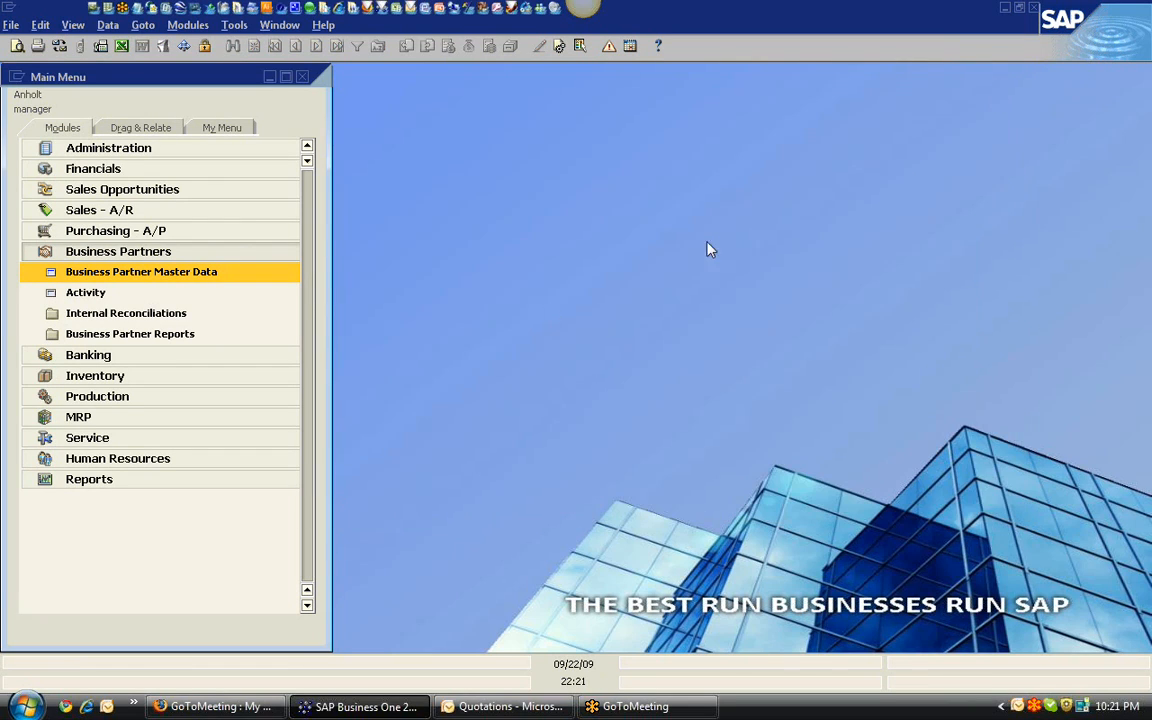
pyautogui.click(131, 256)
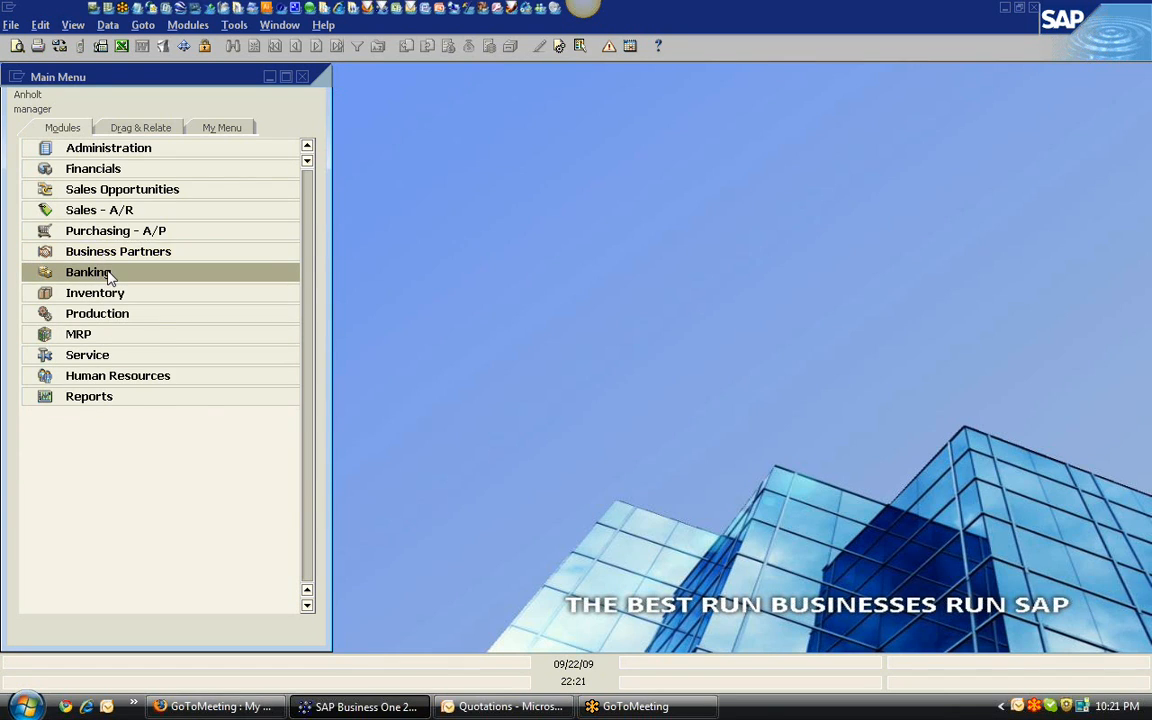
# Step: Look over the Banking module's functions, and expand Inventory's price lists down to the special prices options
pyautogui.click(112, 276)
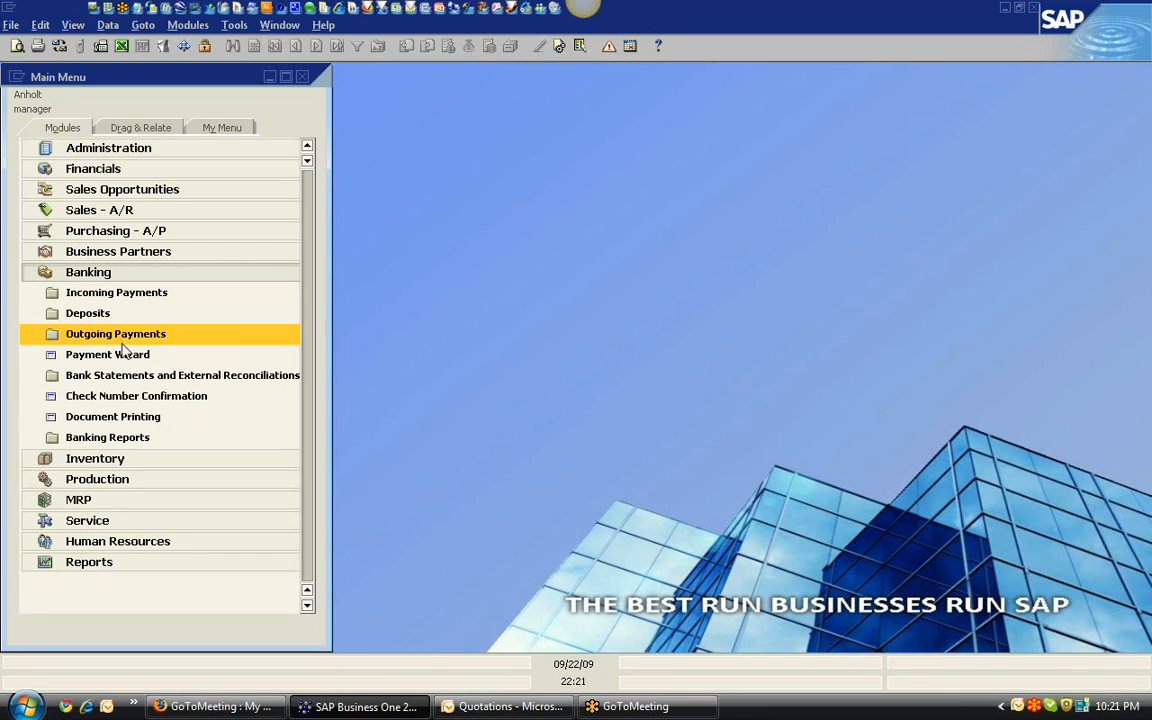
pyautogui.click(116, 281)
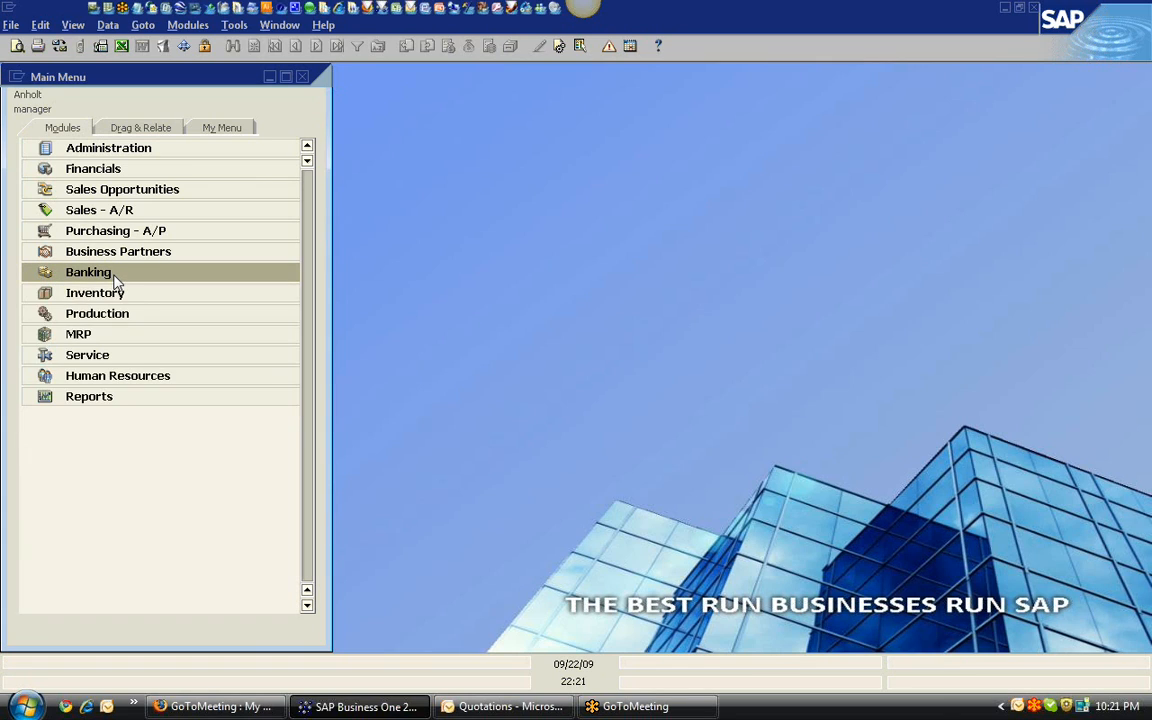
pyautogui.click(113, 293)
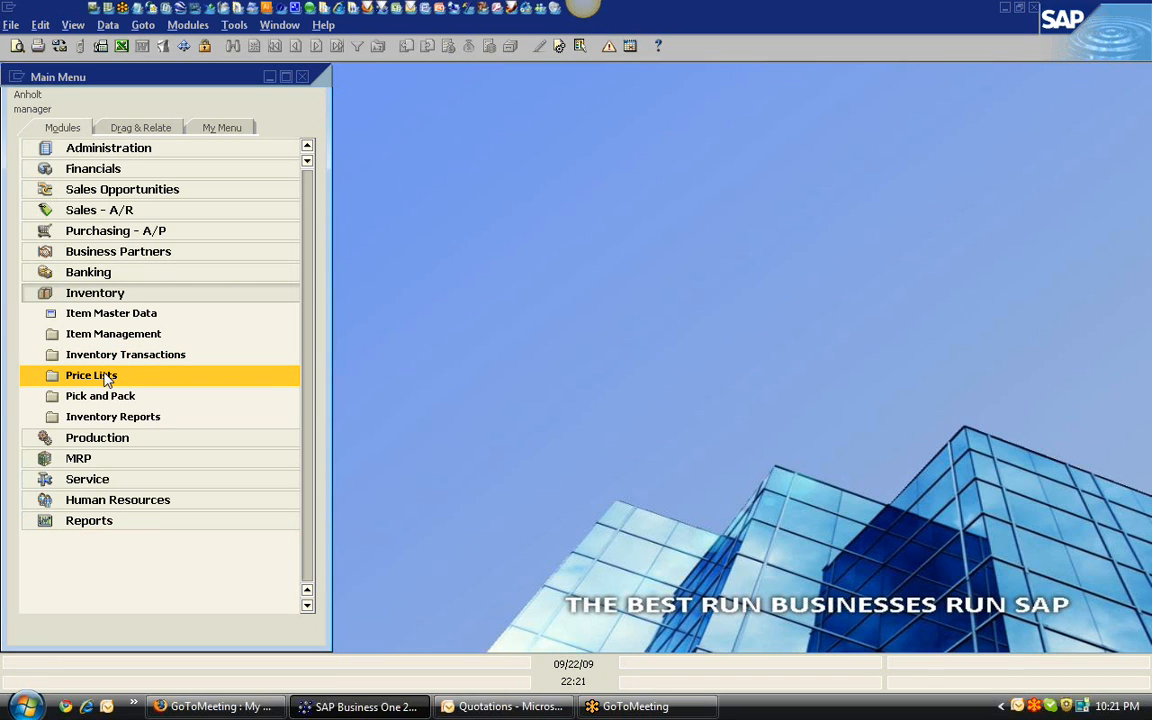
pyautogui.click(99, 375)
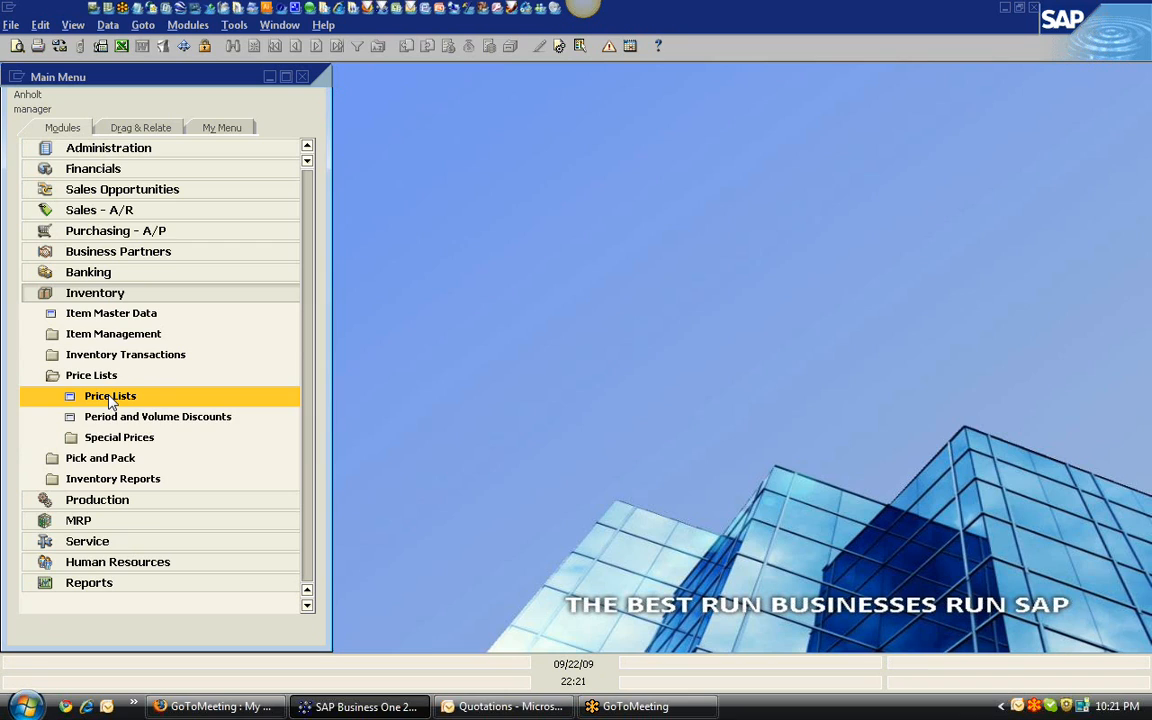
pyautogui.click(120, 437)
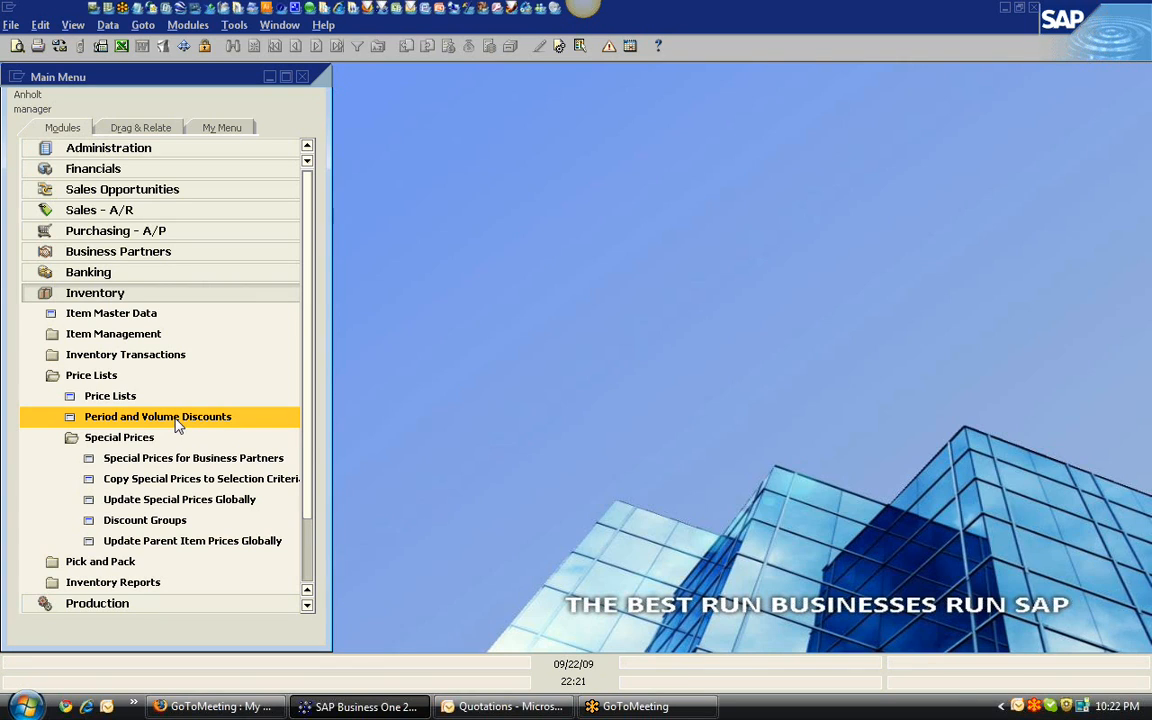
# Step: Run the Pick and Pack Manager with the existing criteria, review its open, released and picked lists, and close it
pyautogui.click(167, 419)
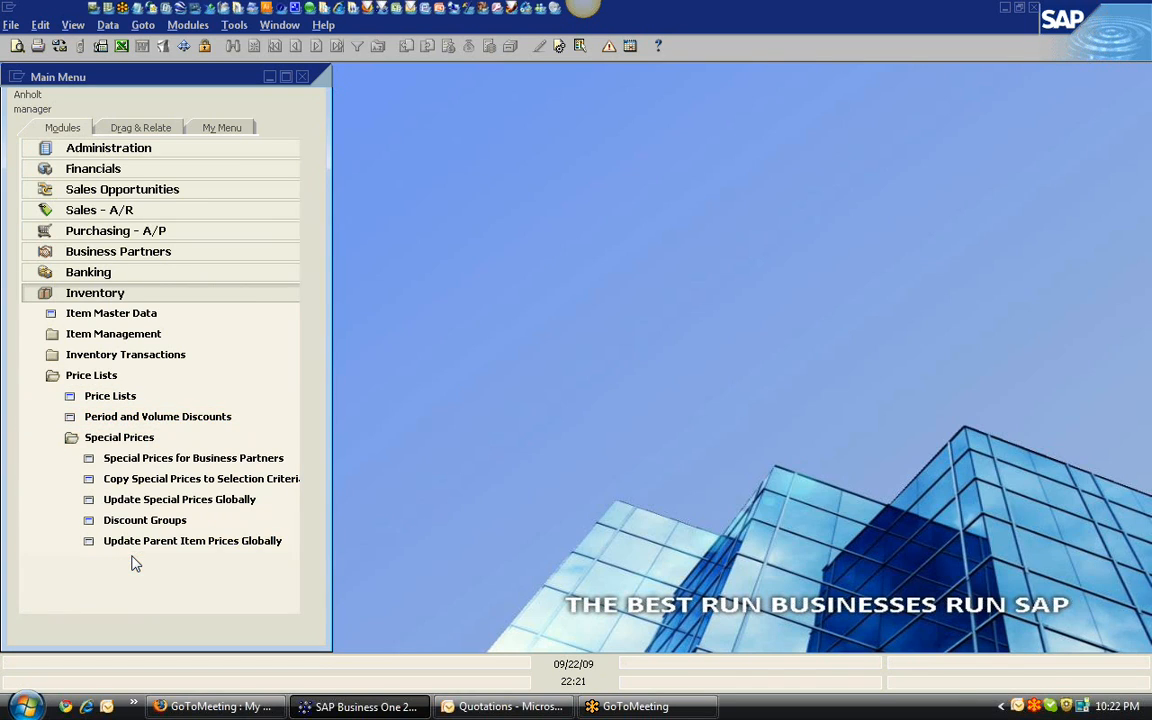
pyautogui.click(139, 584)
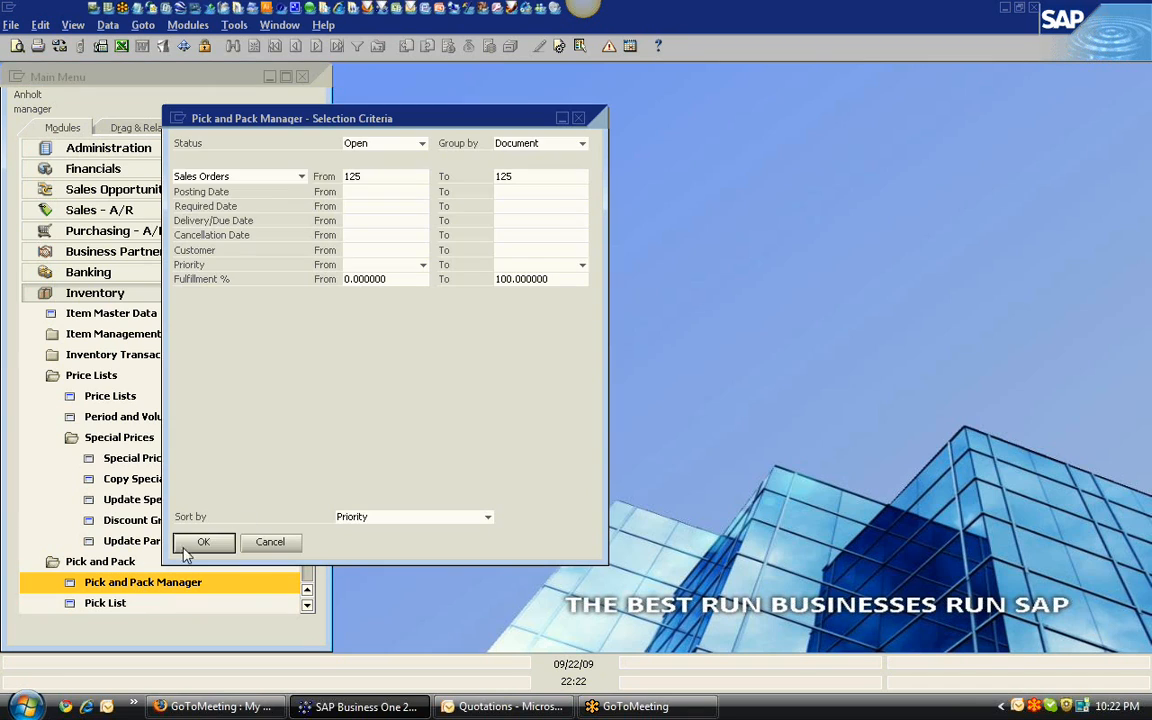
pyautogui.click(212, 542)
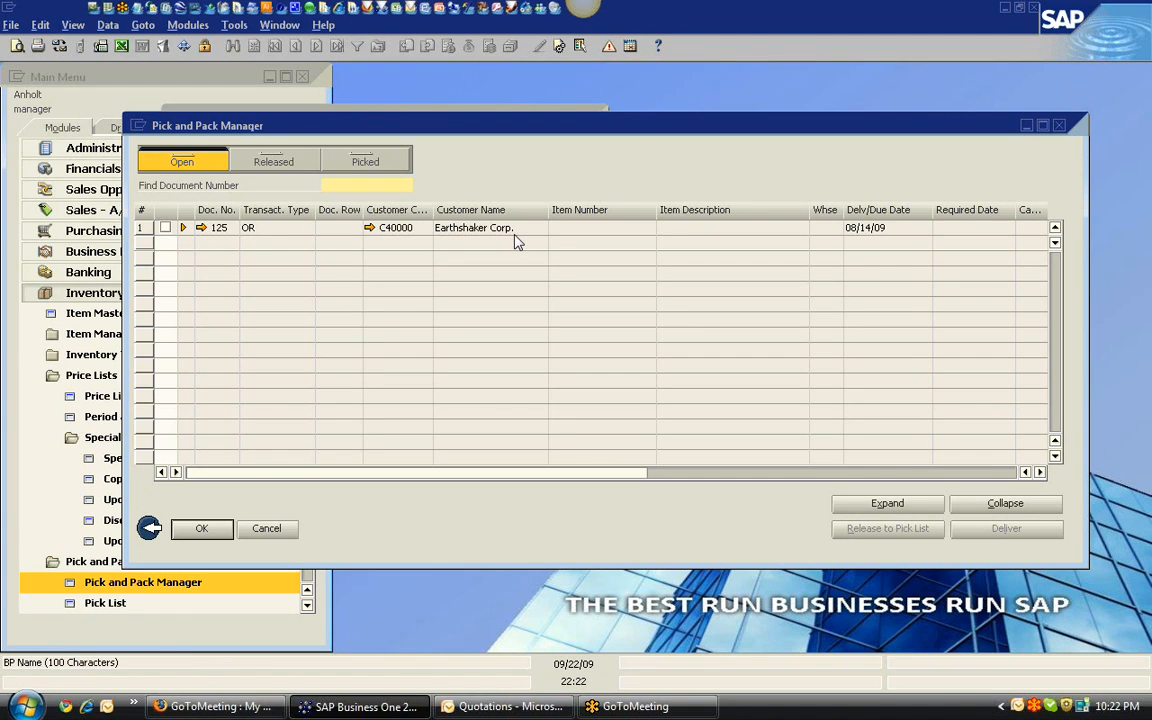
pyautogui.click(275, 164)
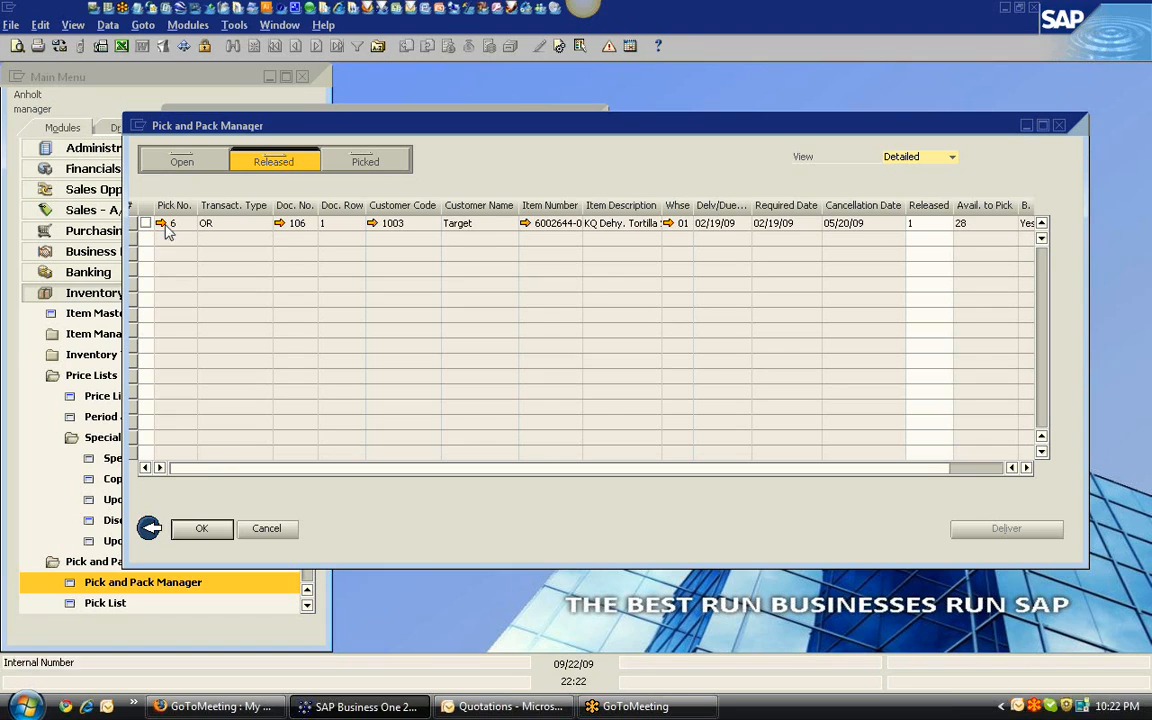
pyautogui.click(366, 164)
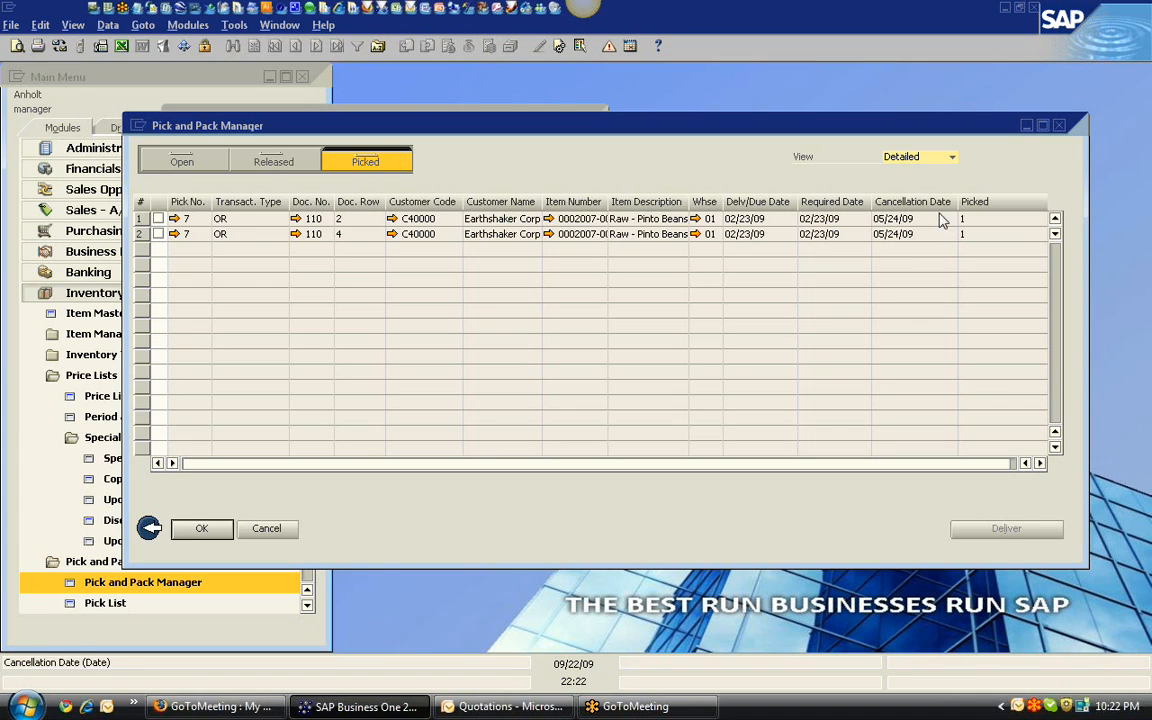
pyautogui.click(1059, 125)
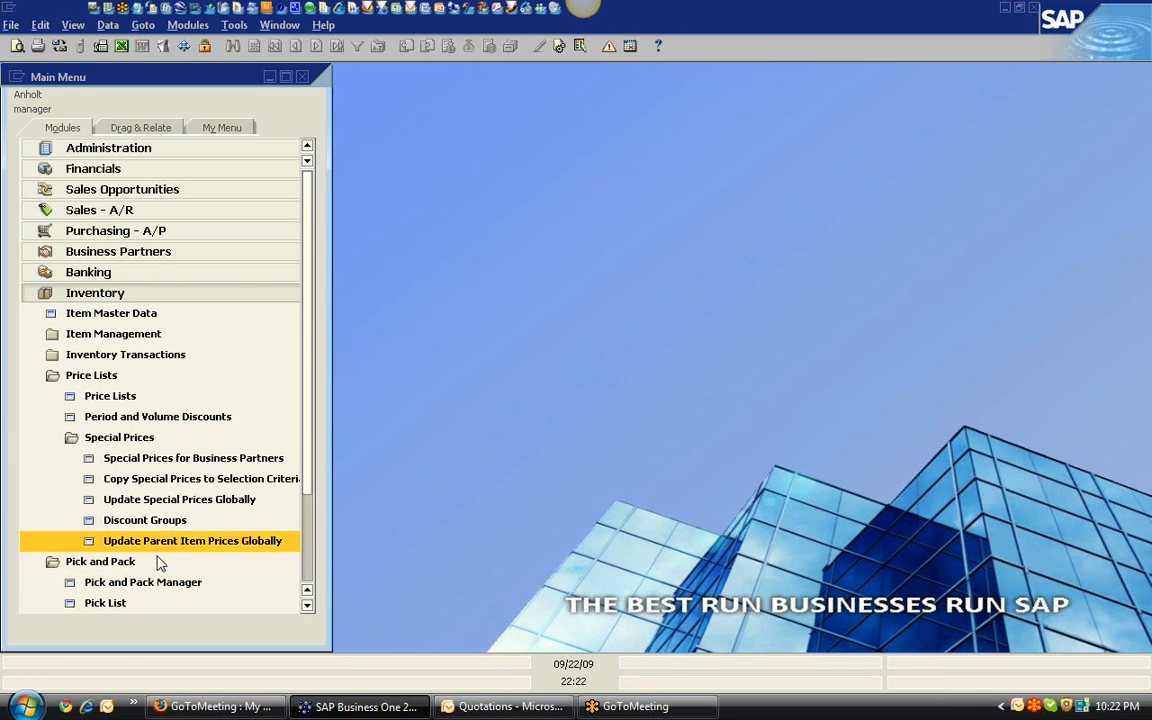
# Step: Collapse the Inventory module and look over the Production module's functions, collapsing it when finished
pyautogui.click(136, 295)
pyautogui.click(138, 315)
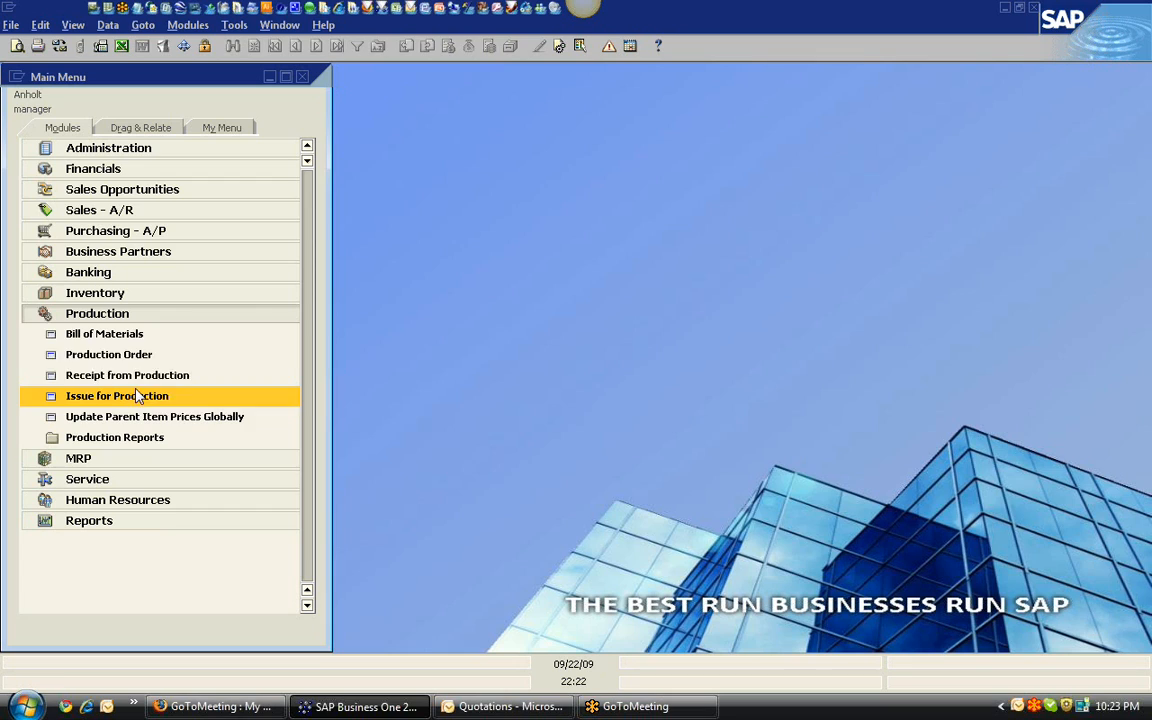
pyautogui.click(130, 314)
# Step: List the MRP order recommendations for the PowerBand scenario, covering all order types, item groups and vendor groups
pyautogui.click(129, 335)
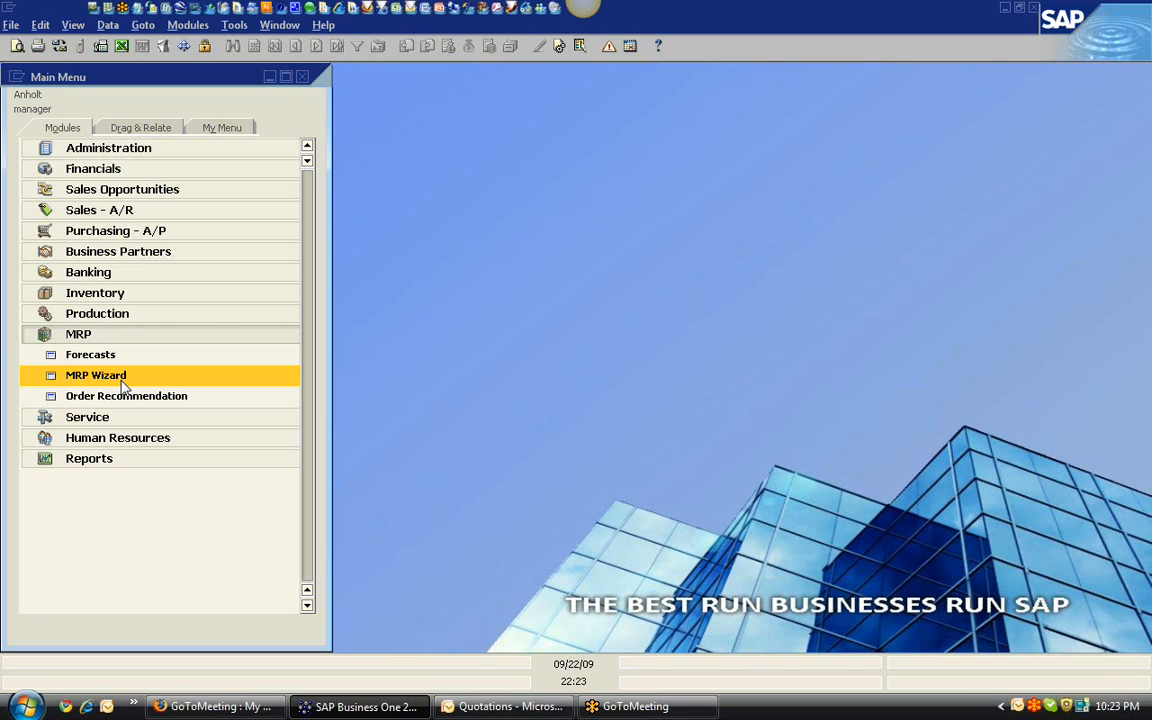
pyautogui.click(132, 396)
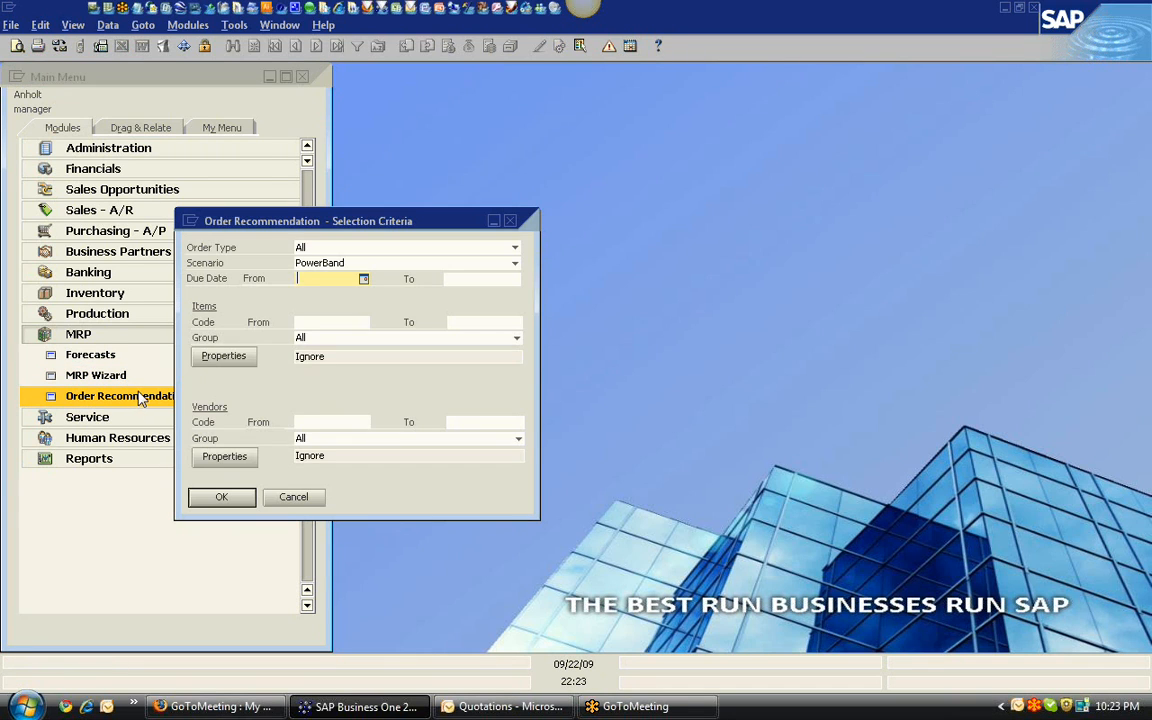
pyautogui.click(222, 497)
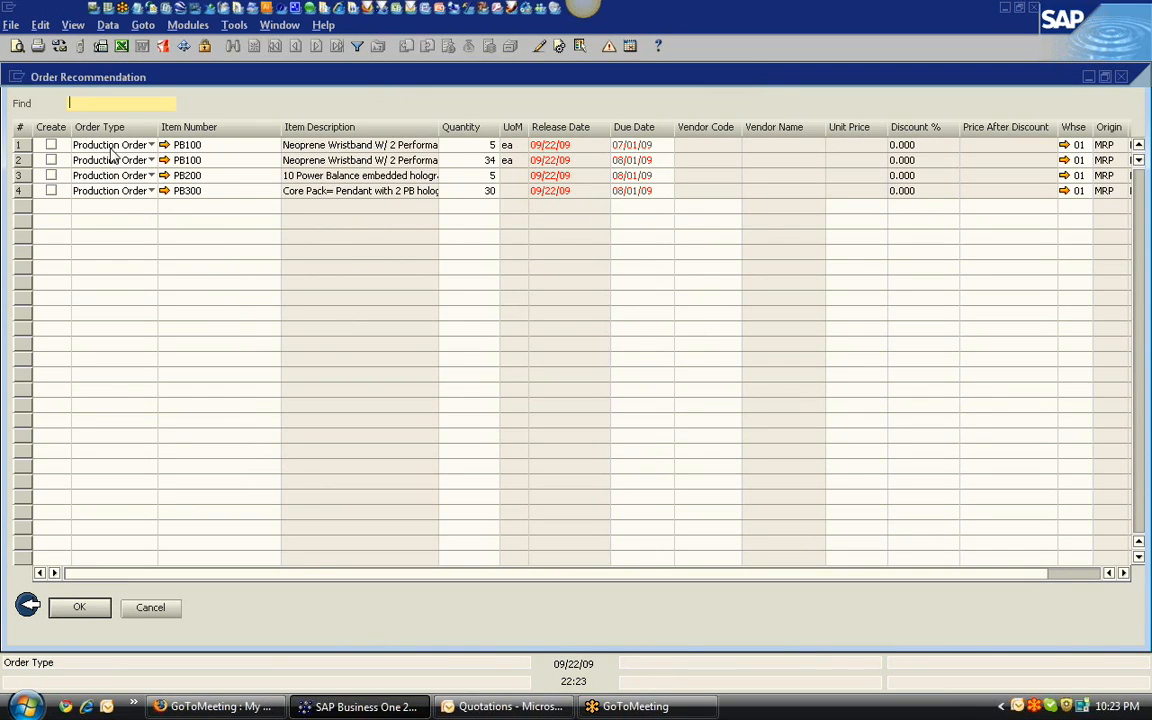
# Step: Mark all four order recommendations for creation, with the PB300 order type set to Purchase Order
pyautogui.click(51, 145)
pyautogui.click(51, 160)
pyautogui.click(51, 175)
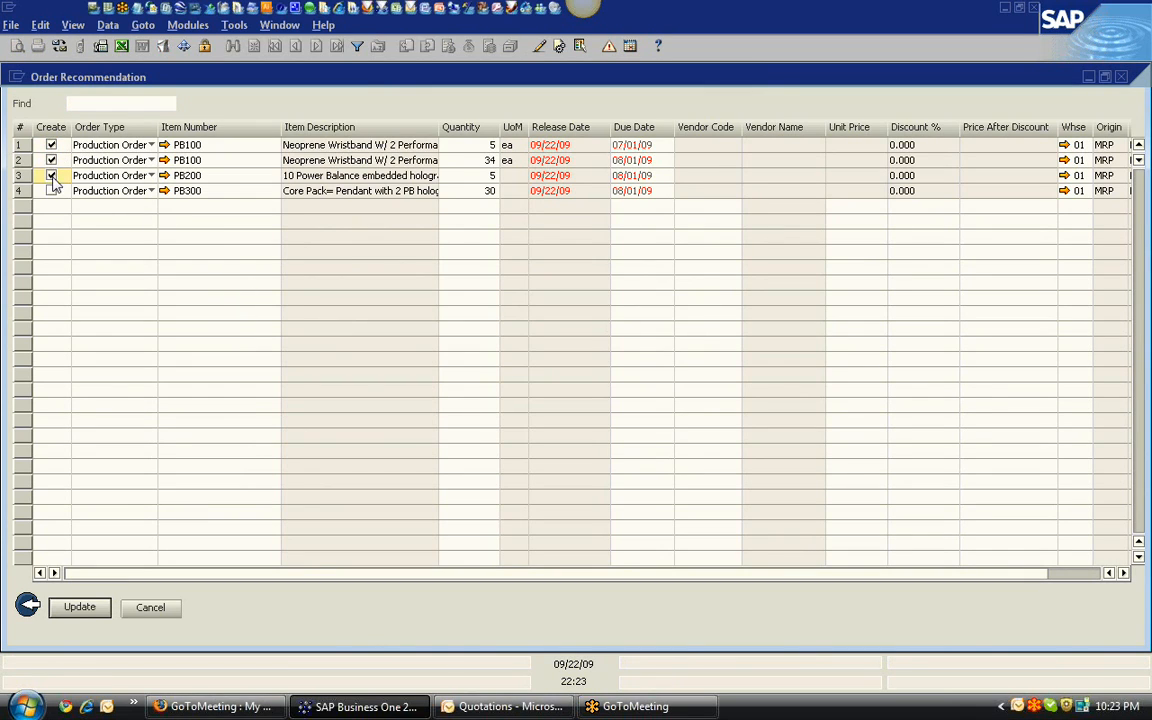
pyautogui.click(150, 191)
pyautogui.click(95, 205)
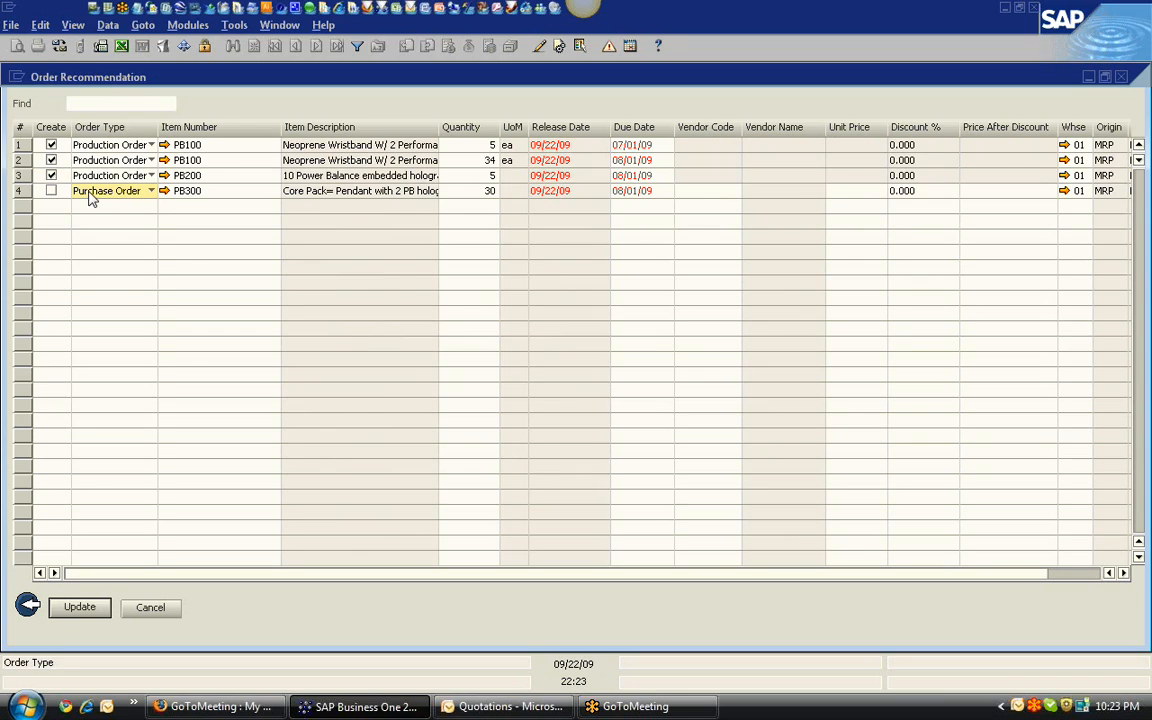
pyautogui.click(51, 191)
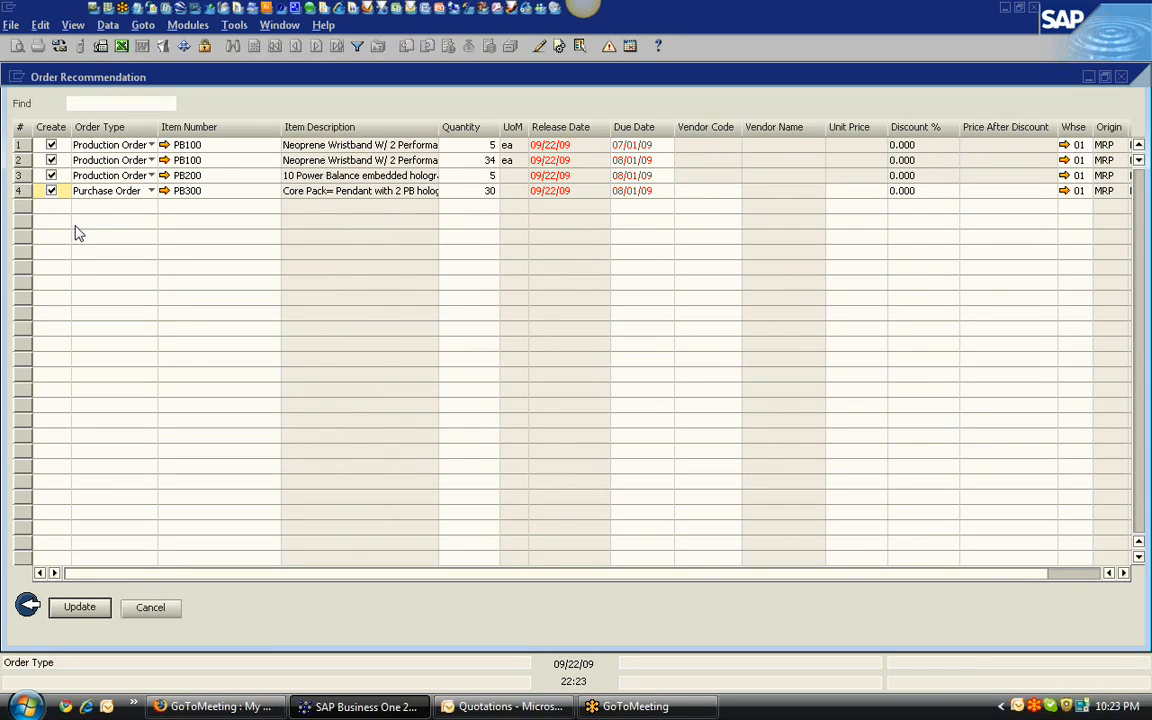
# Step: Inspect the editable quantities and due dates of the recommendations, leave without updating them, and collapse the MRP module
pyautogui.click(463, 176)
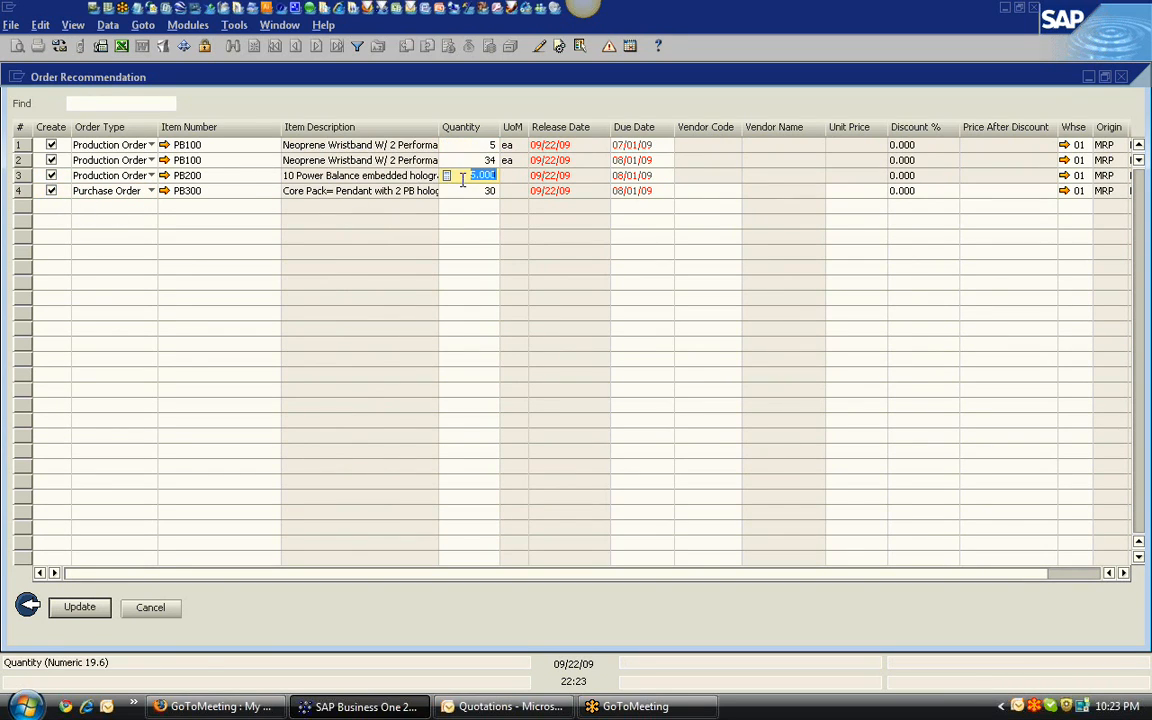
pyautogui.click(468, 192)
pyautogui.click(639, 190)
pyautogui.click(647, 161)
pyautogui.click(648, 149)
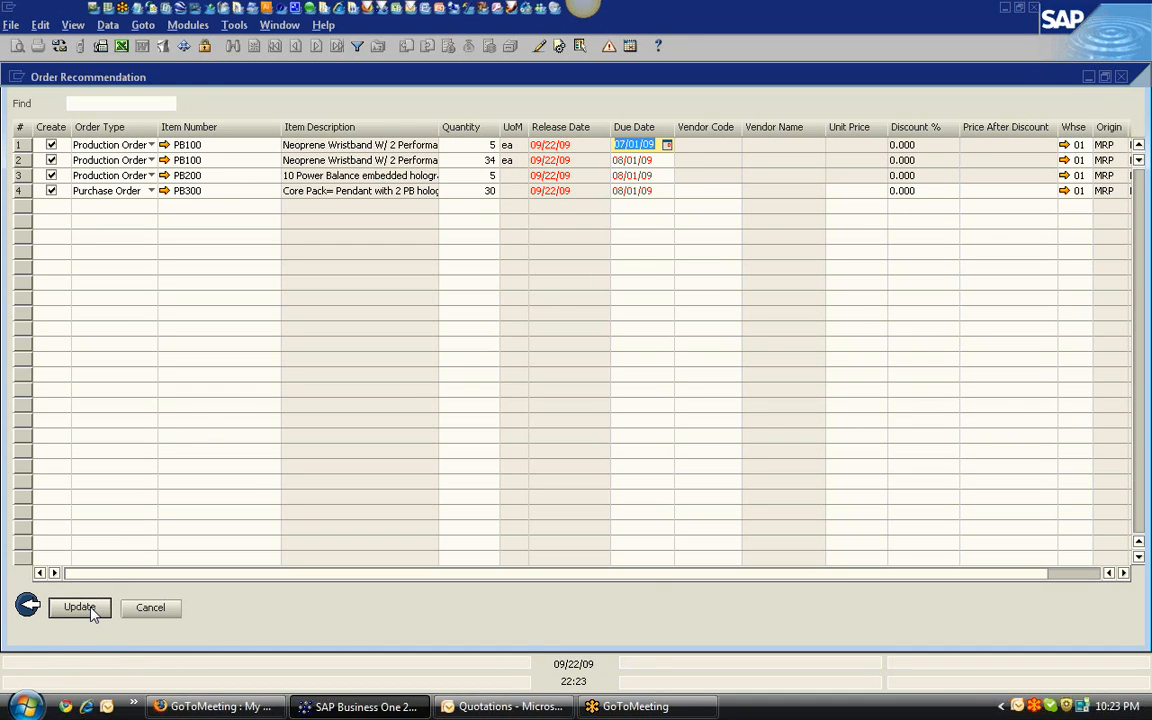
pyautogui.click(27, 607)
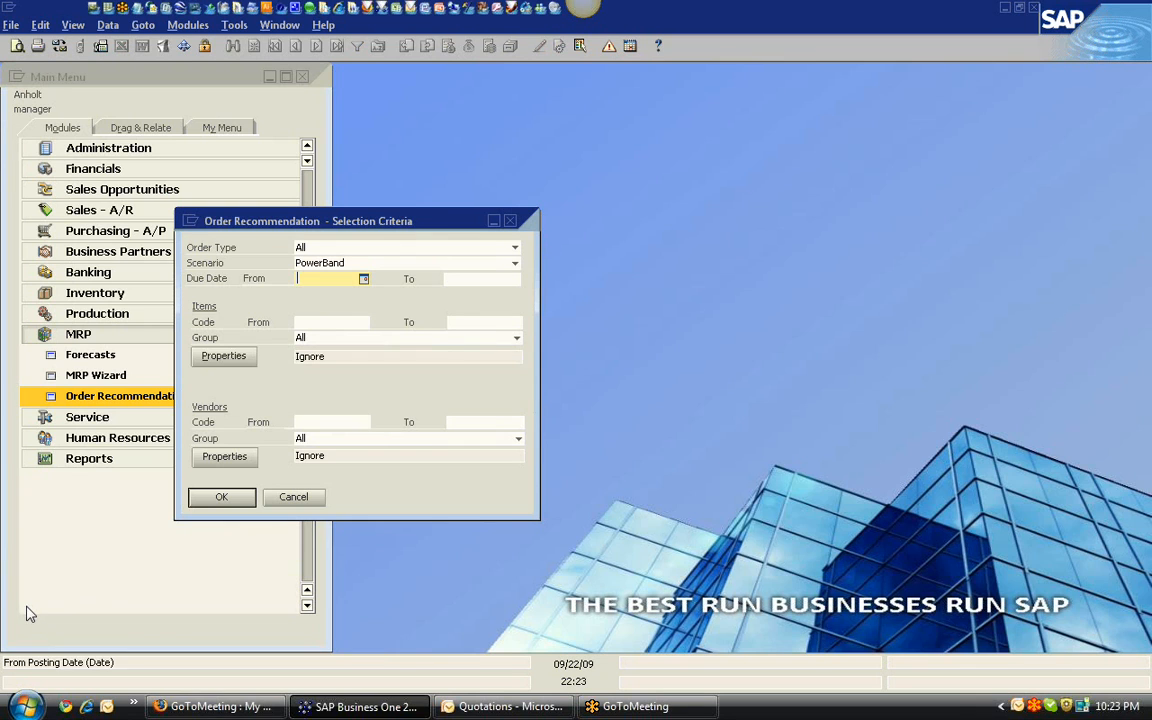
pyautogui.click(293, 497)
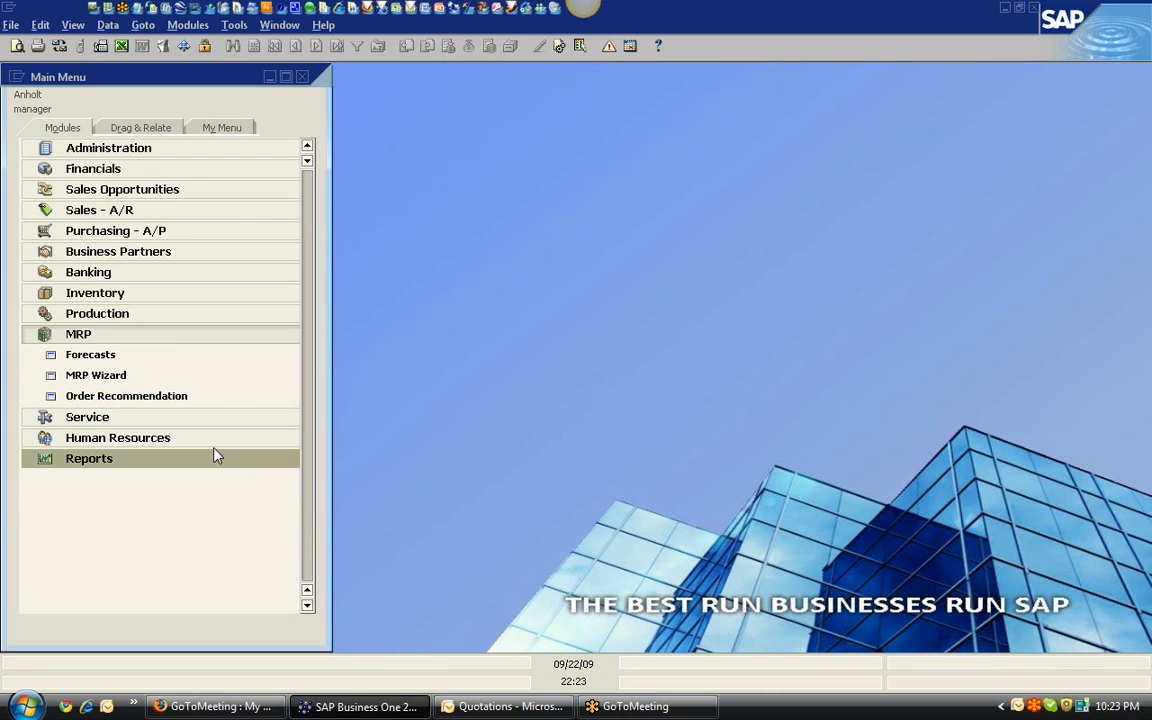
pyautogui.click(90, 347)
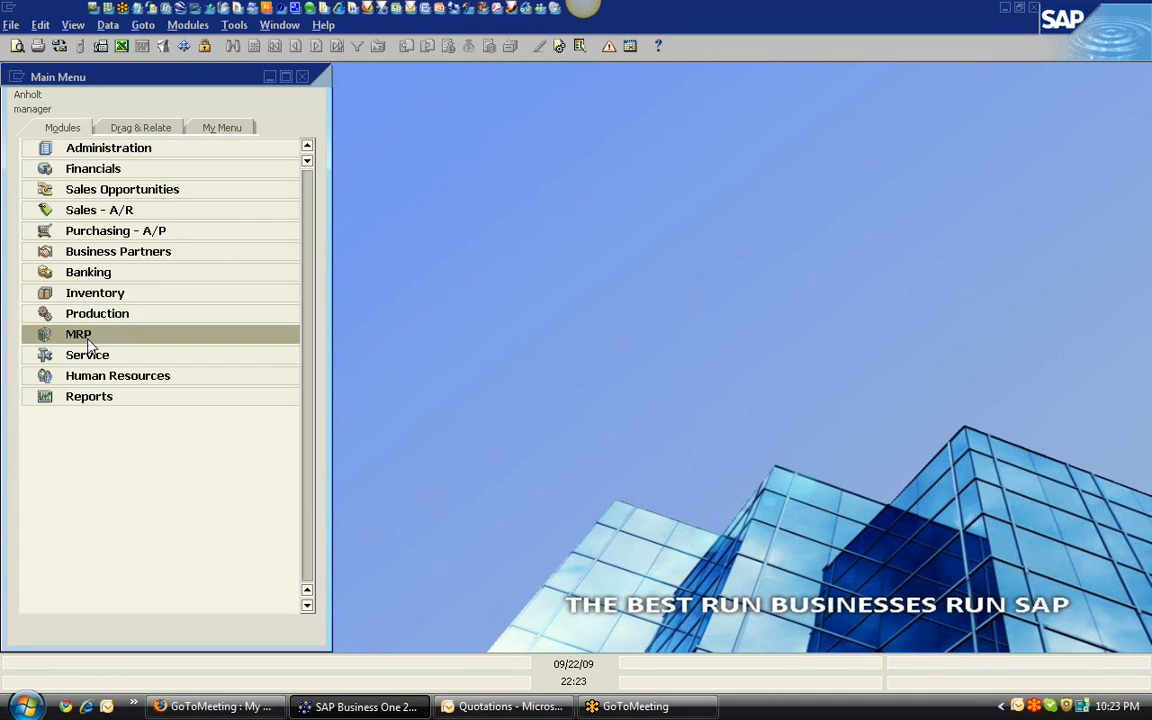
# Step: Look over the Service module's functions and reports, and view the Service Monitor for open and overdue calls, closing it
pyautogui.click(96, 356)
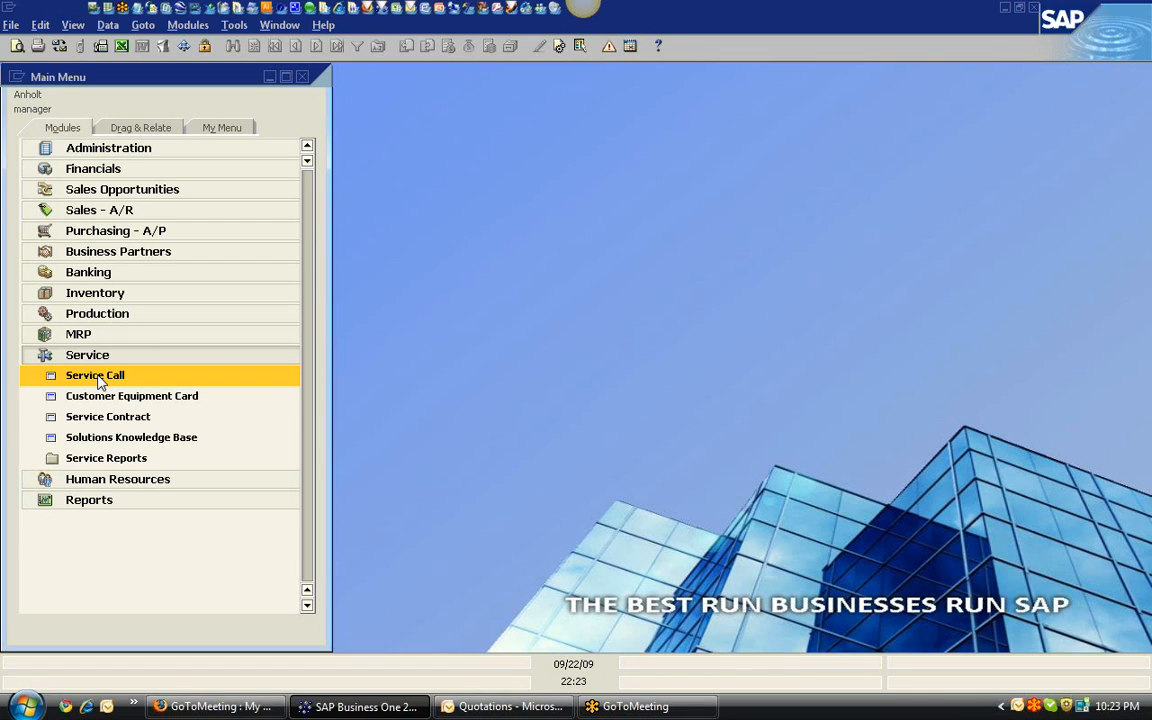
pyautogui.click(124, 458)
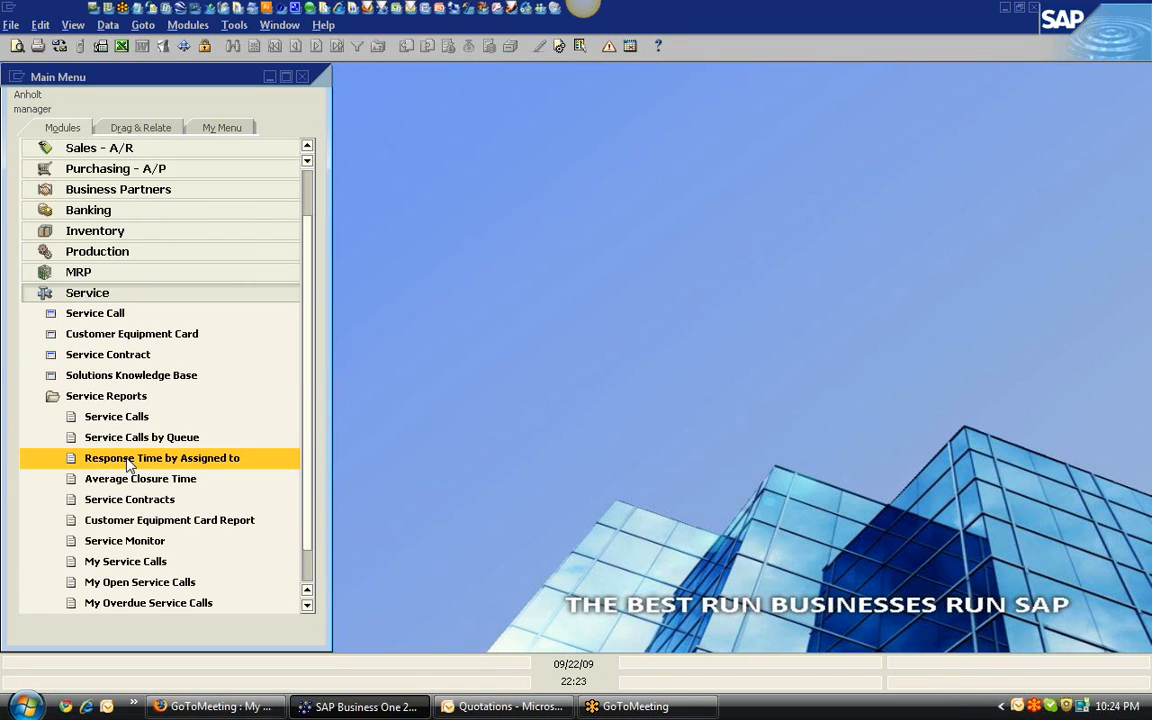
pyautogui.click(145, 542)
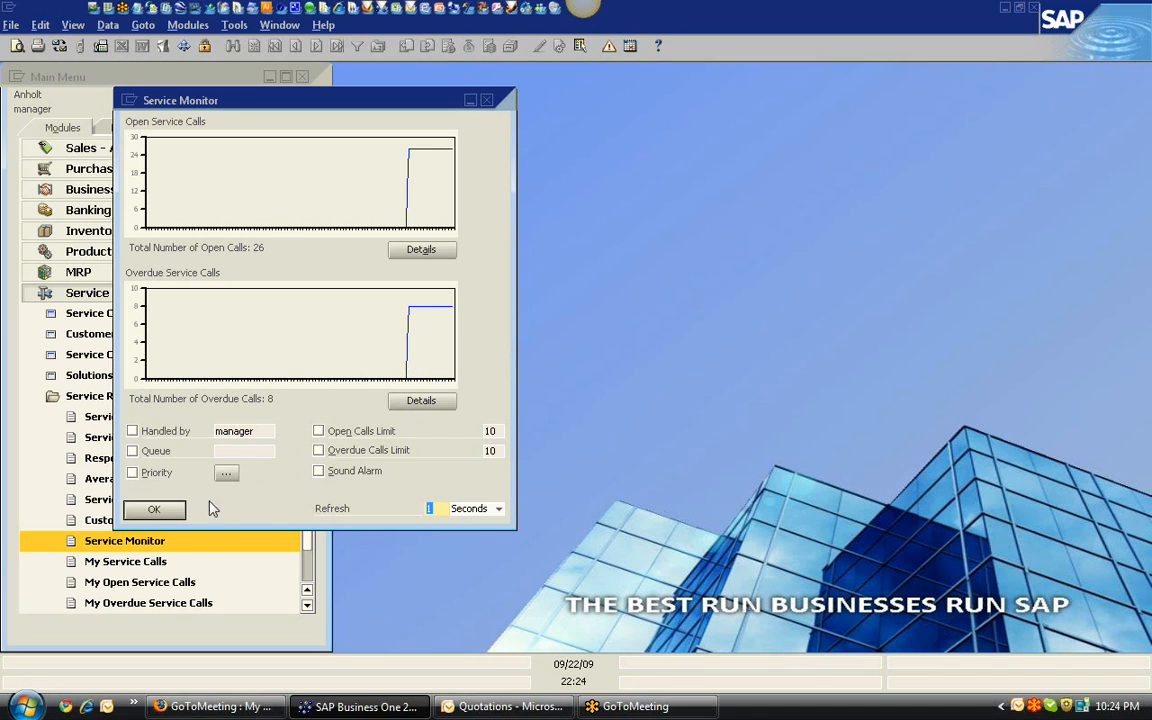
pyautogui.click(154, 511)
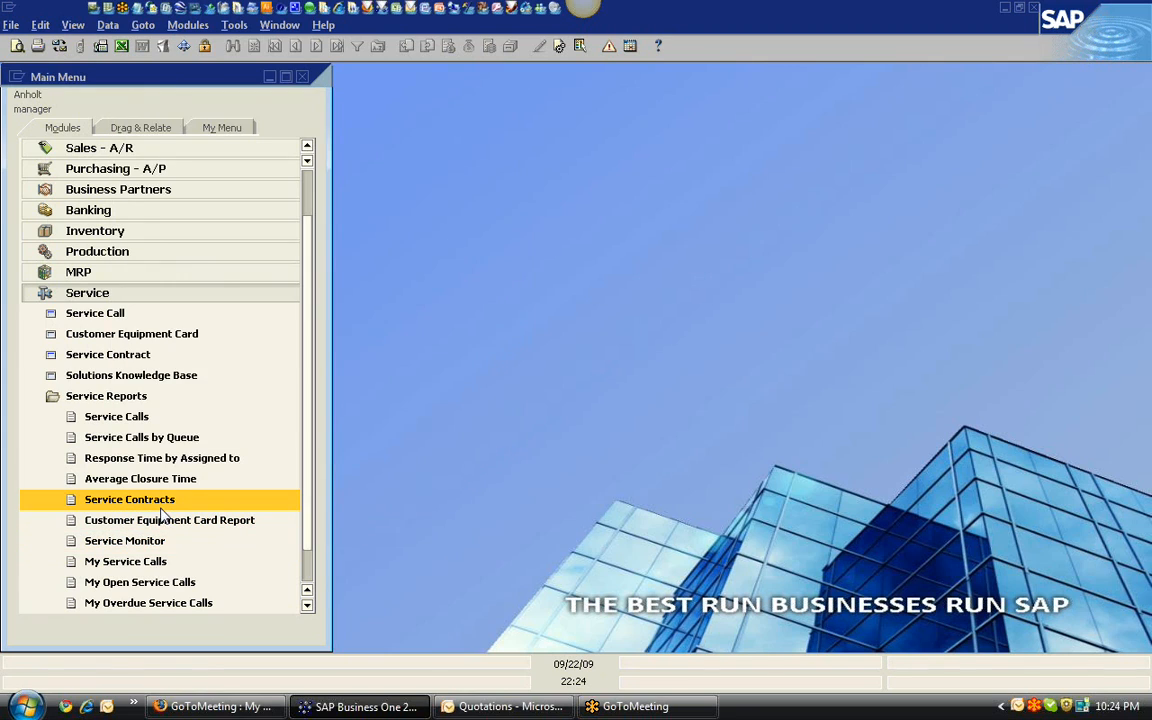
# Step: Bring up the last service call record, move its window beside the main menu, and review its remarks, activities and history
pyautogui.click(118, 313)
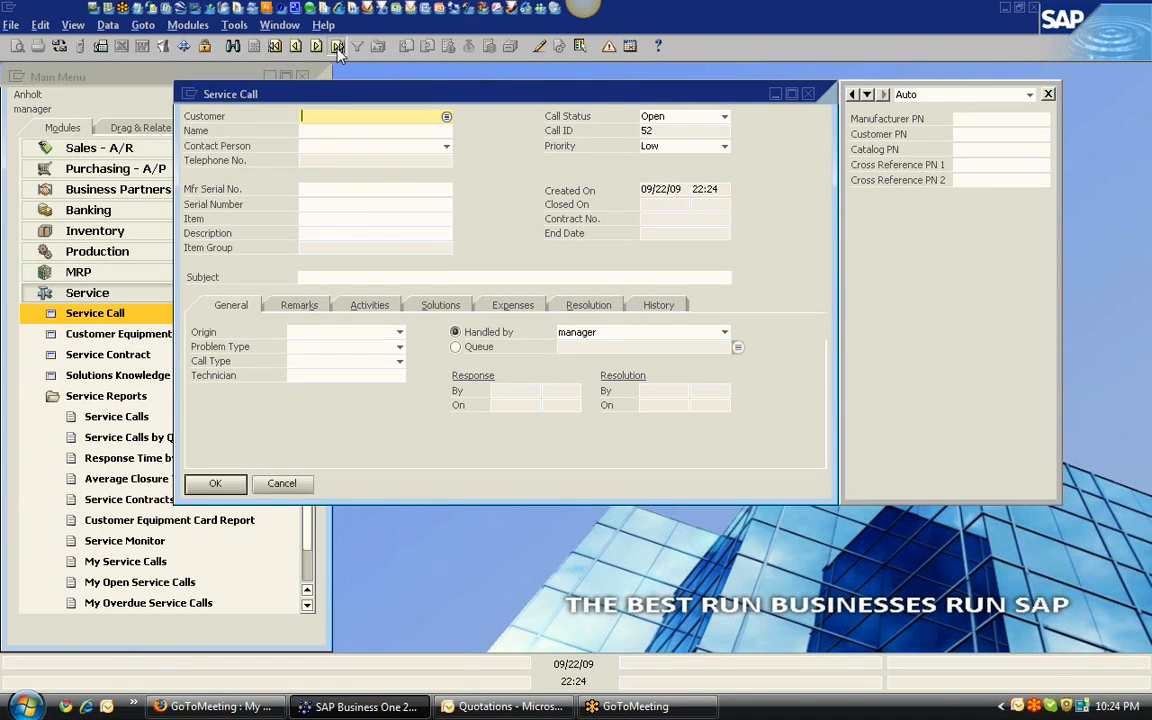
pyautogui.click(338, 49)
pyautogui.moveTo(400, 96); pyautogui.dragTo(341, 133)
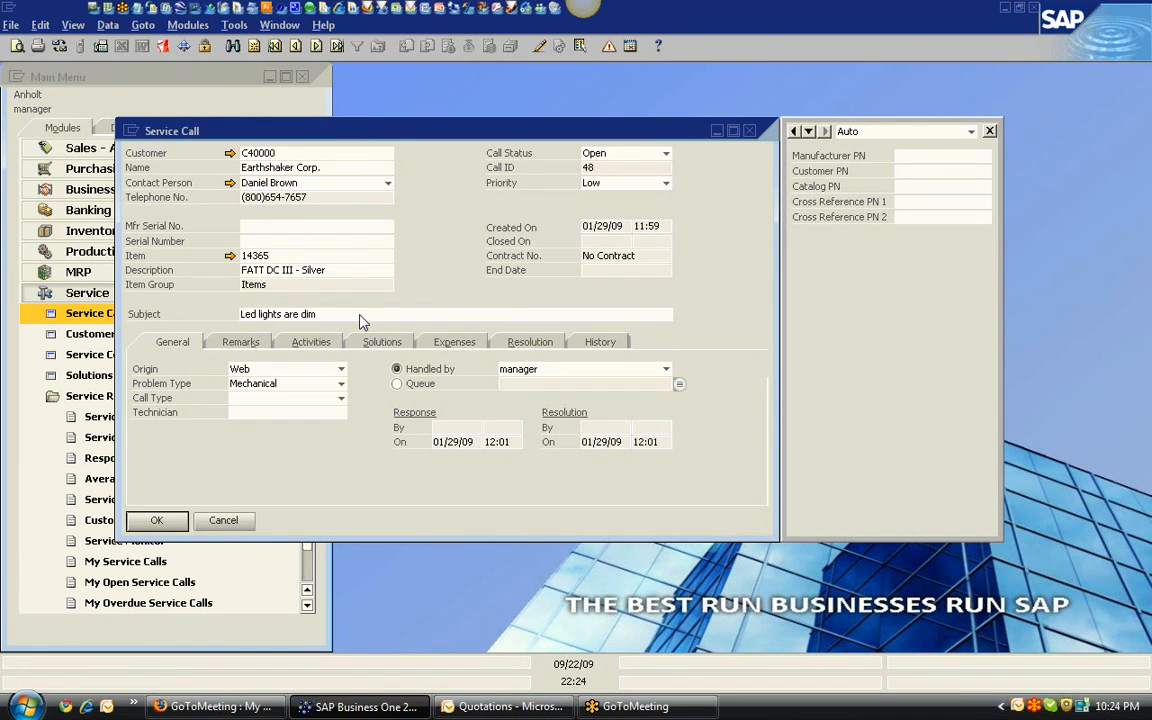
pyautogui.click(242, 345)
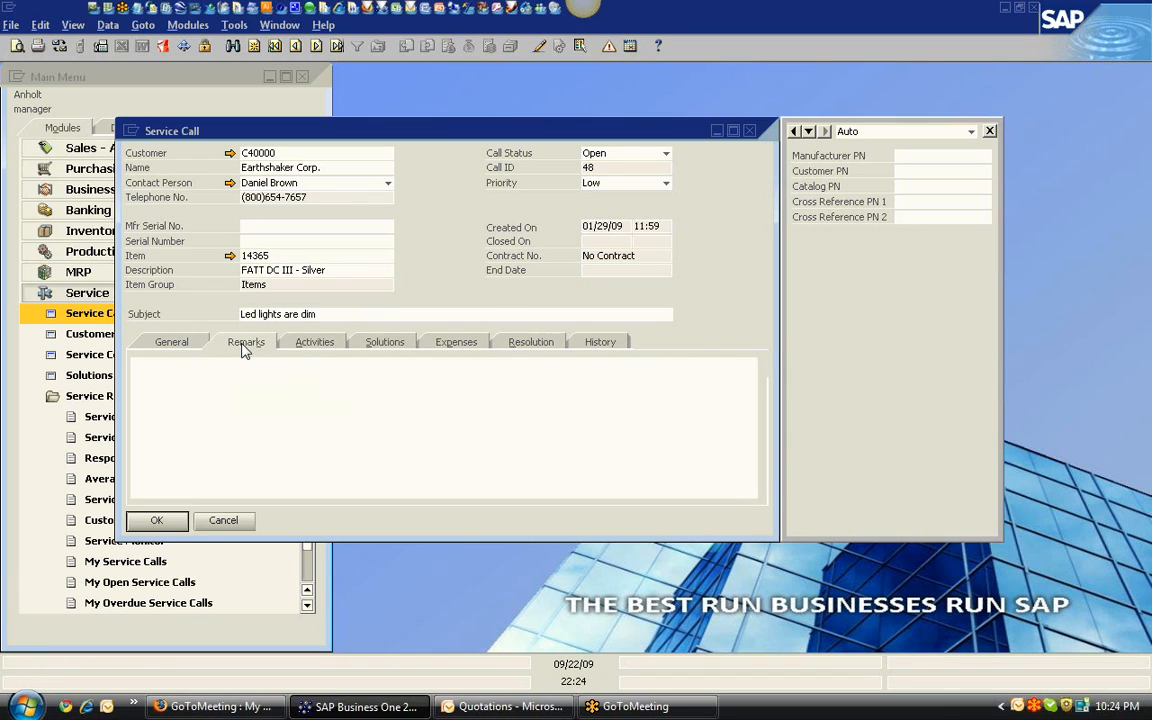
pyautogui.click(319, 344)
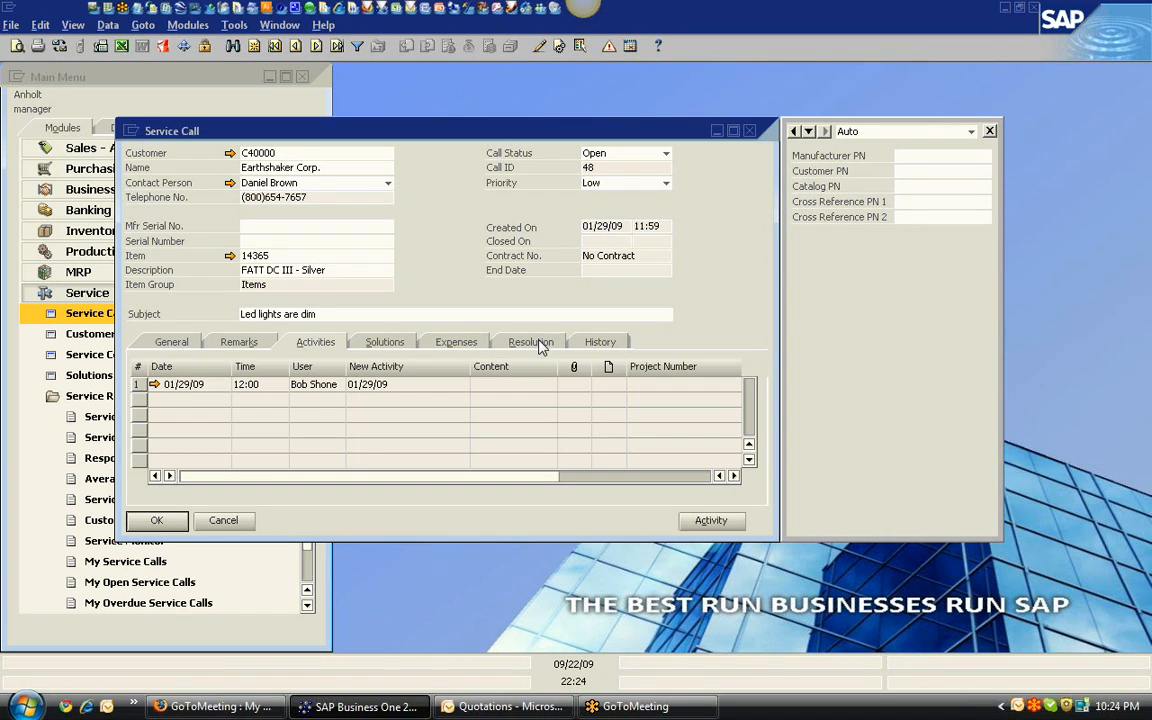
pyautogui.click(588, 344)
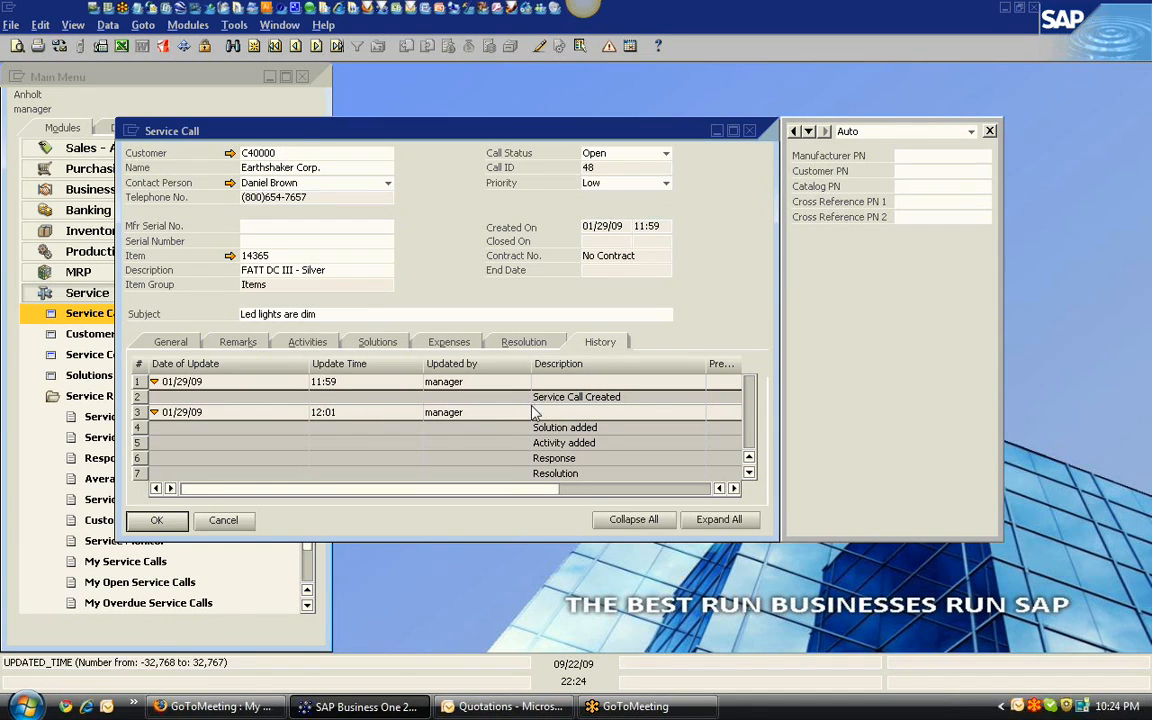
# Step: Inspect the queues available for assigning the service call, and leave the call without saving the switch to Queue
pyautogui.click(174, 344)
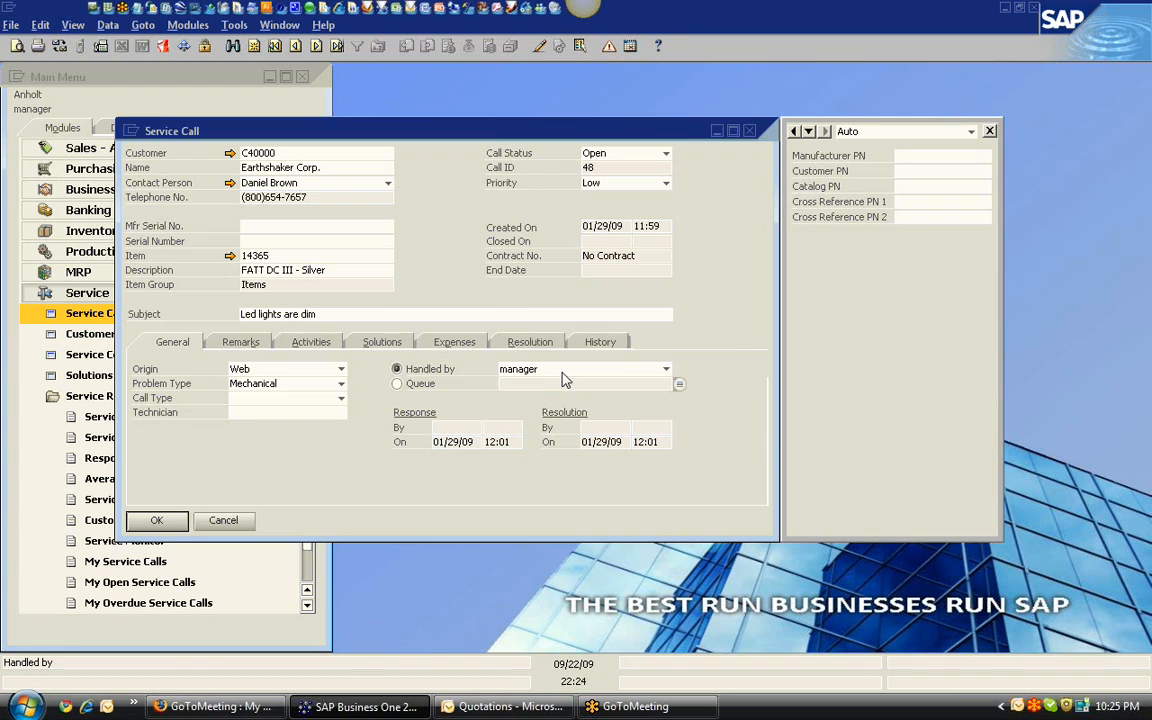
pyautogui.click(662, 377)
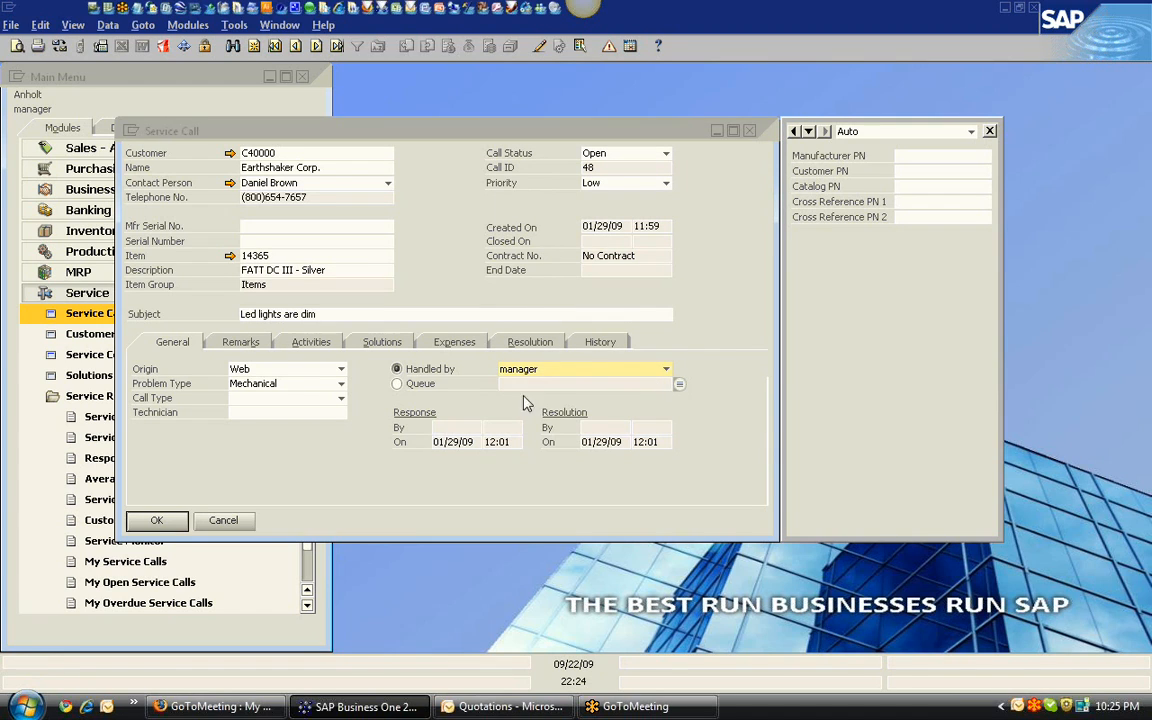
pyautogui.click(414, 385)
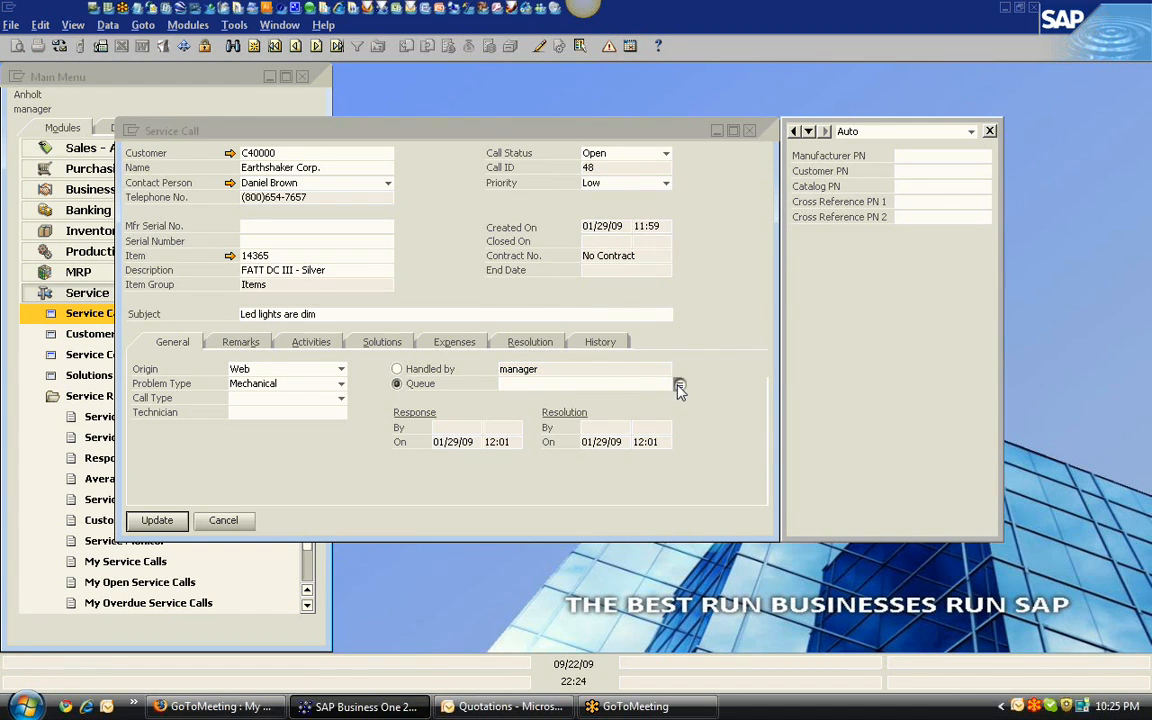
pyautogui.click(679, 384)
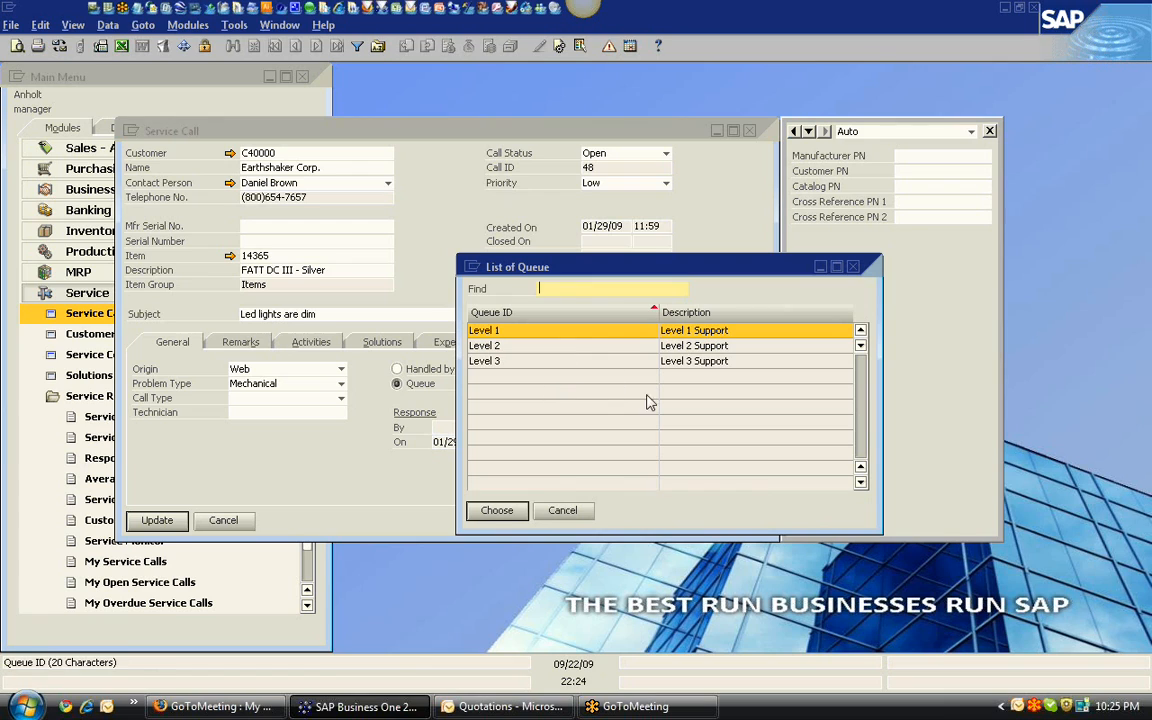
pyautogui.click(570, 510)
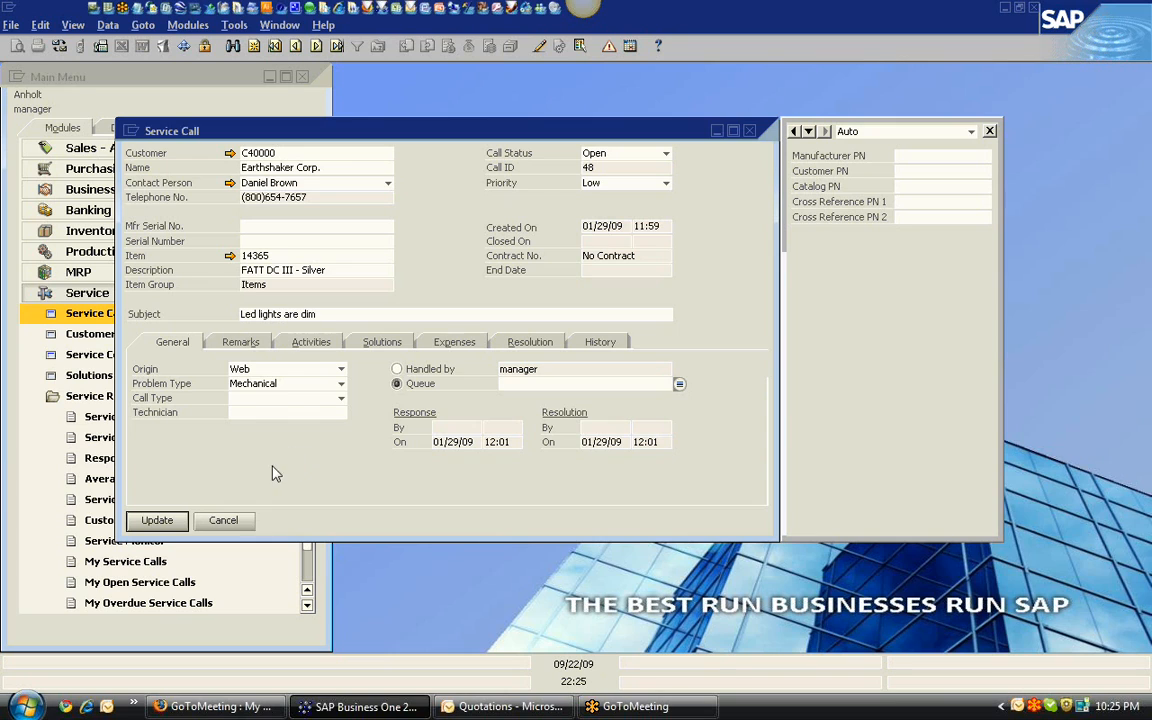
pyautogui.click(224, 521)
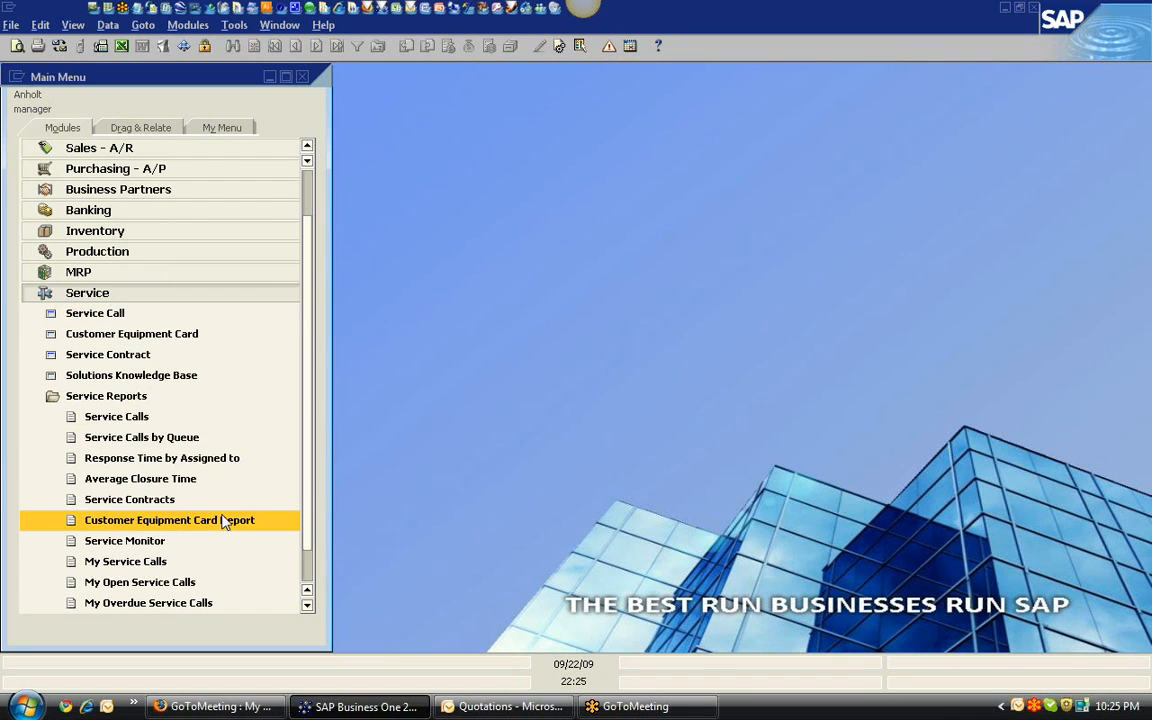
# Step: Collapse the Service module and look over the Reports module, leaving it collapsed
pyautogui.click(146, 297)
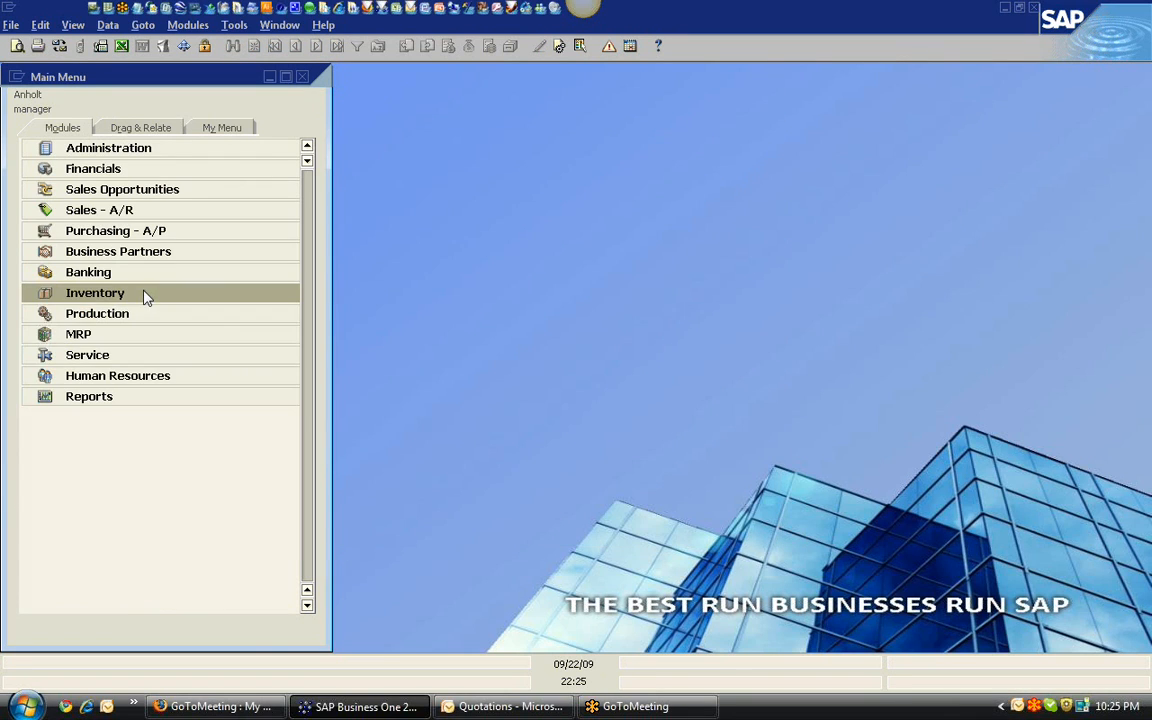
pyautogui.click(112, 398)
pyautogui.click(112, 398)
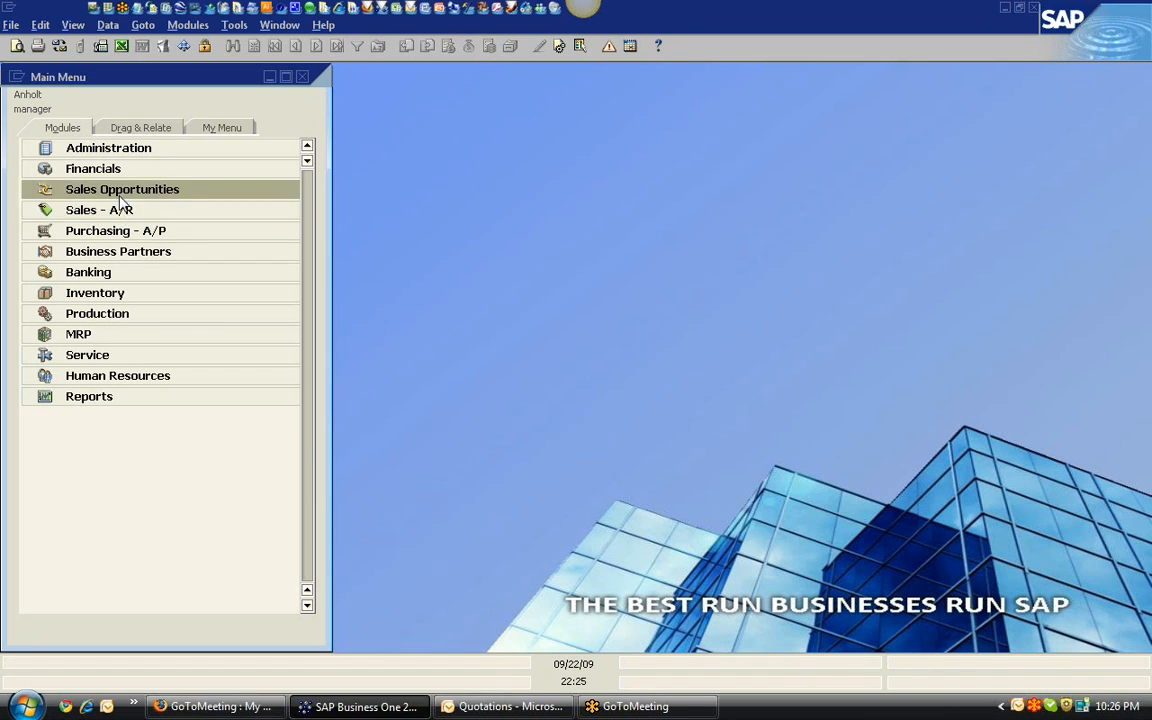
# Step: Search Business Partner Master Data for names matching "ear*" and open the Earthshaker Corp. customer record
pyautogui.click(125, 253)
pyautogui.click(128, 273)
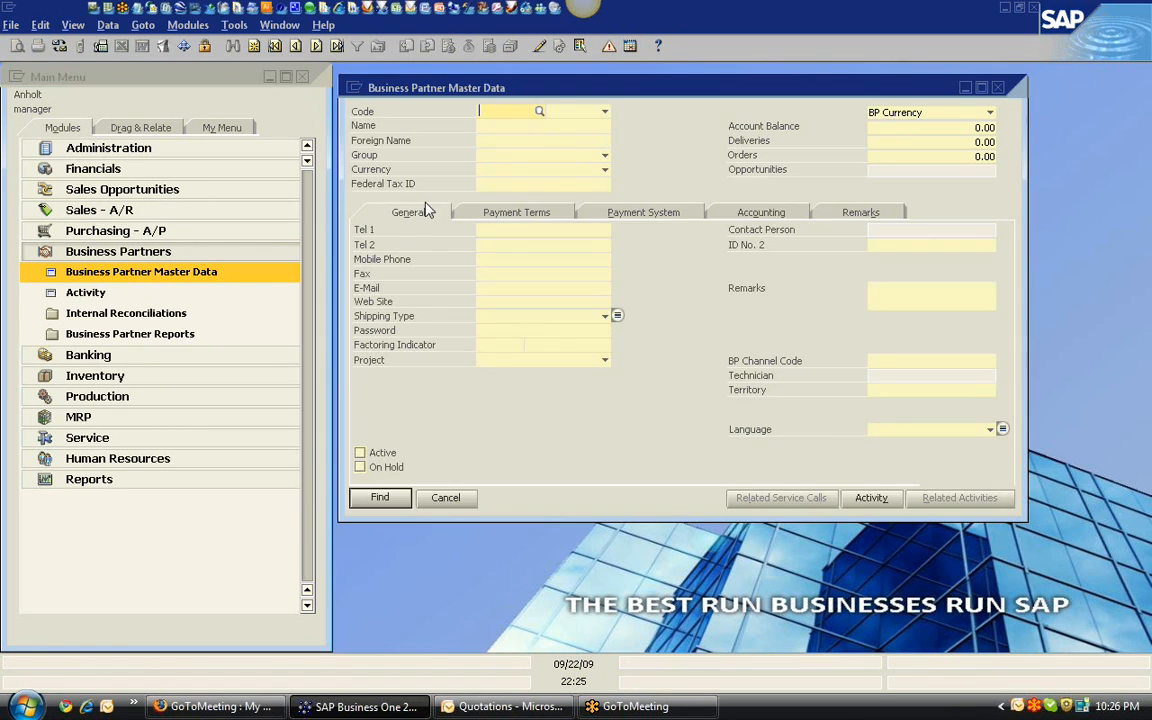
pyautogui.click(512, 128)
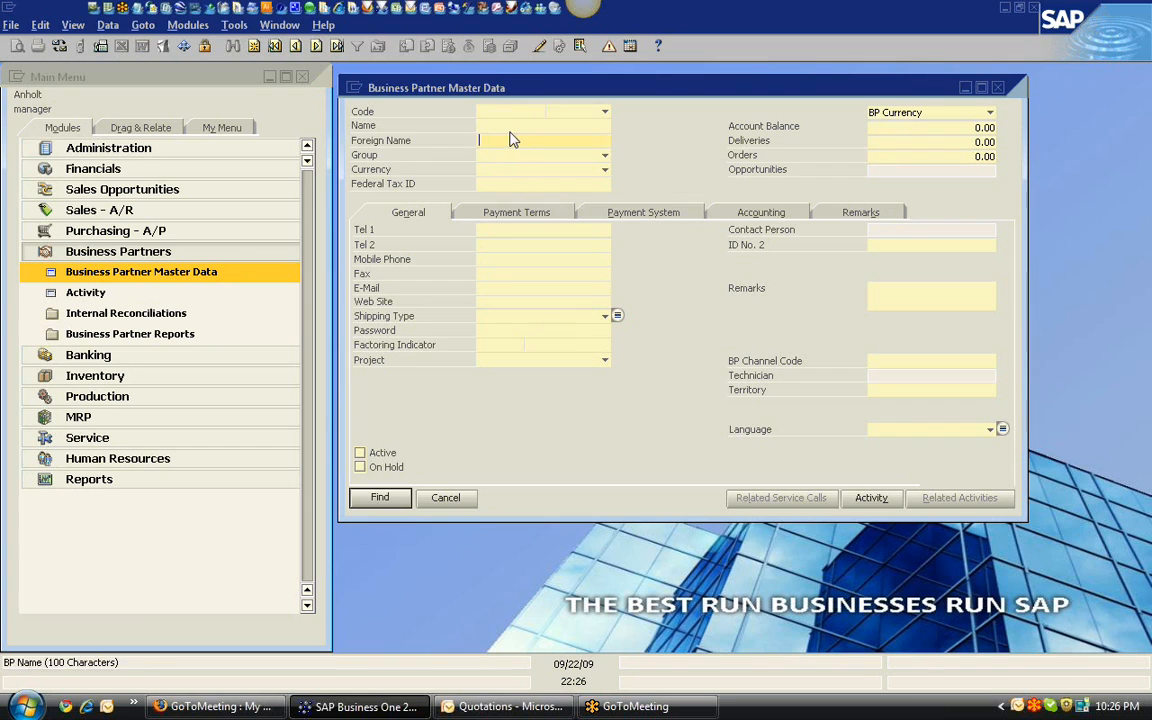
pyautogui.write('ear*')
pyautogui.press('Tab')
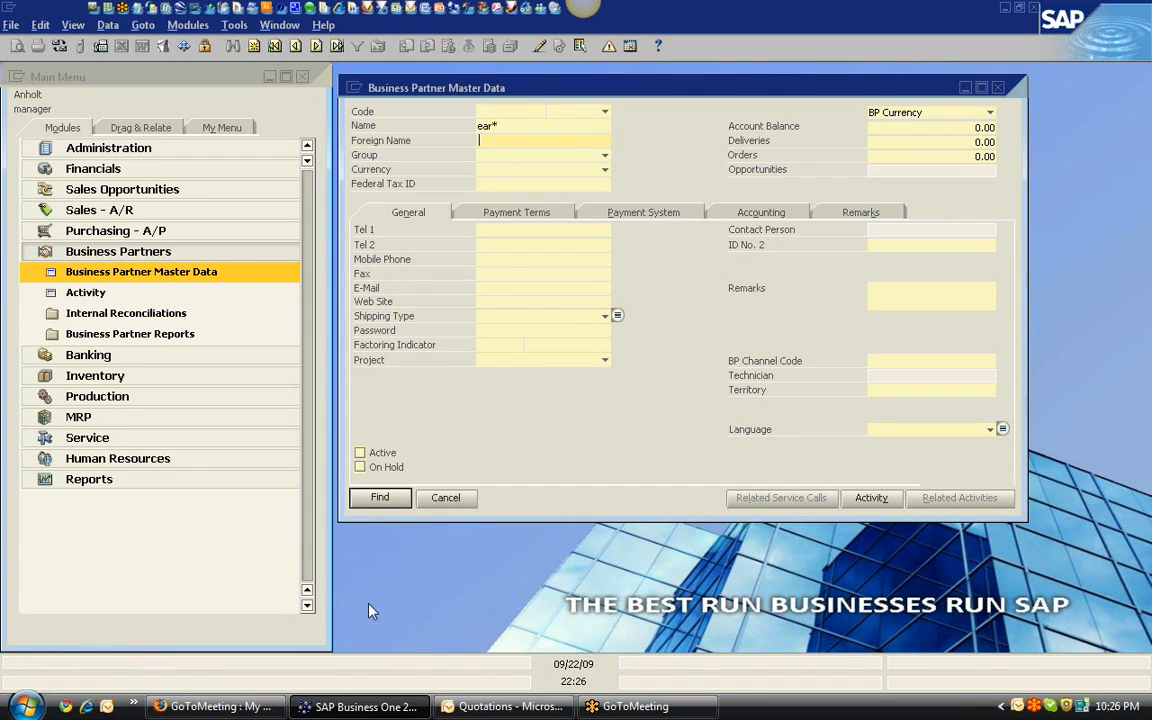
pyautogui.click(380, 497)
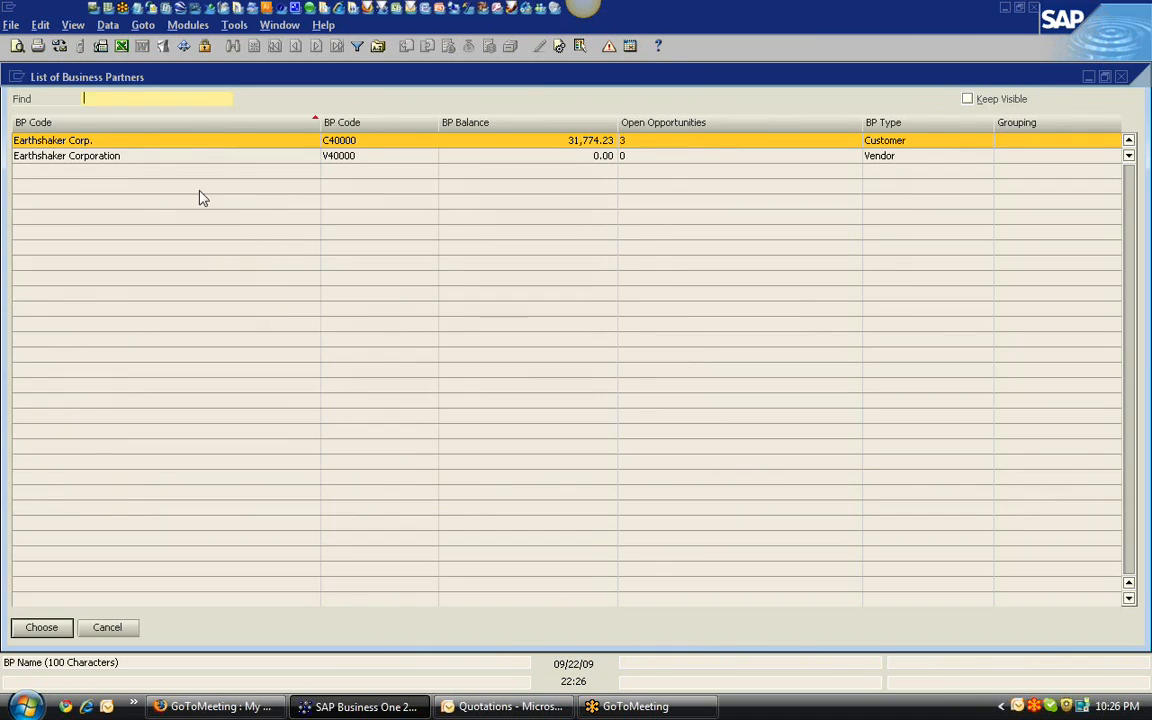
pyautogui.doubleClick(80, 141)
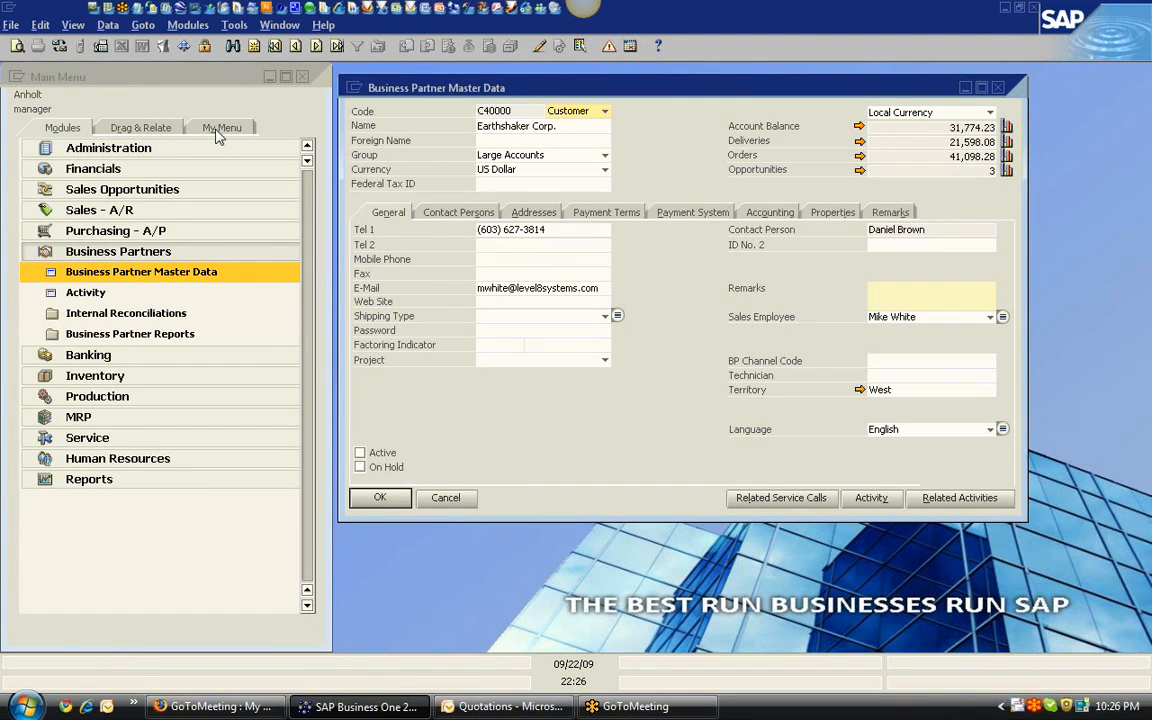
# Step: Use Drag & Relate to list the sales orders for Earthshaker Corp. by relating its name to Sales Order
pyautogui.click(155, 129)
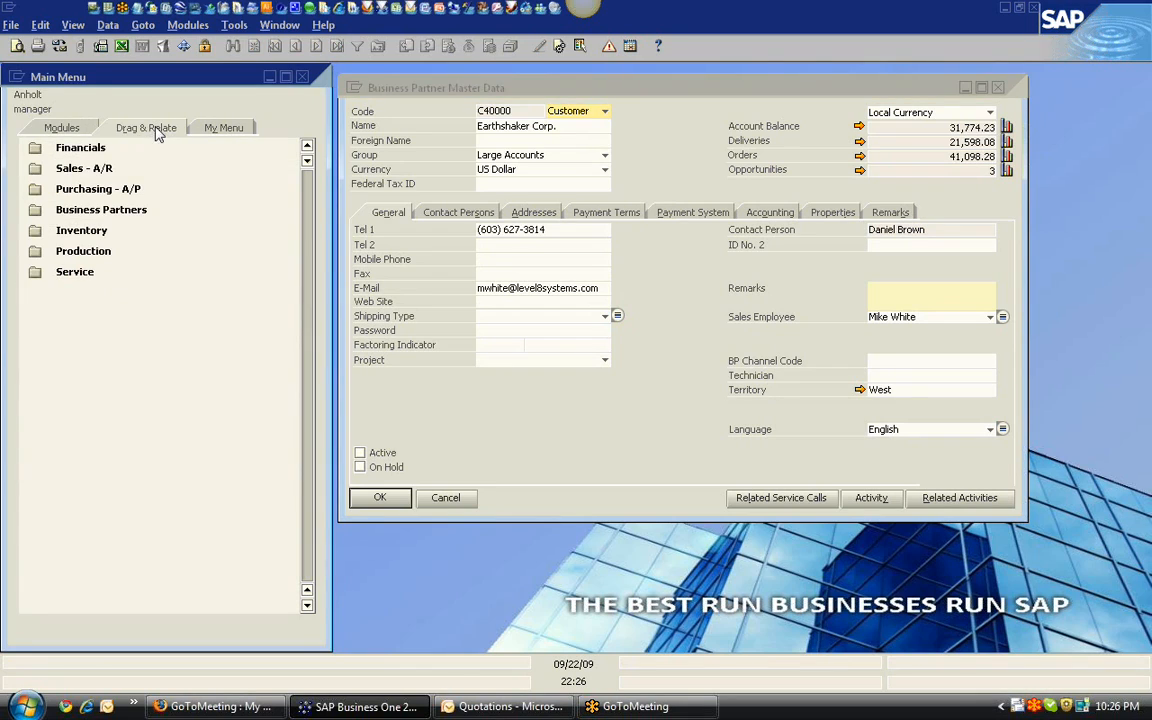
pyautogui.click(143, 150)
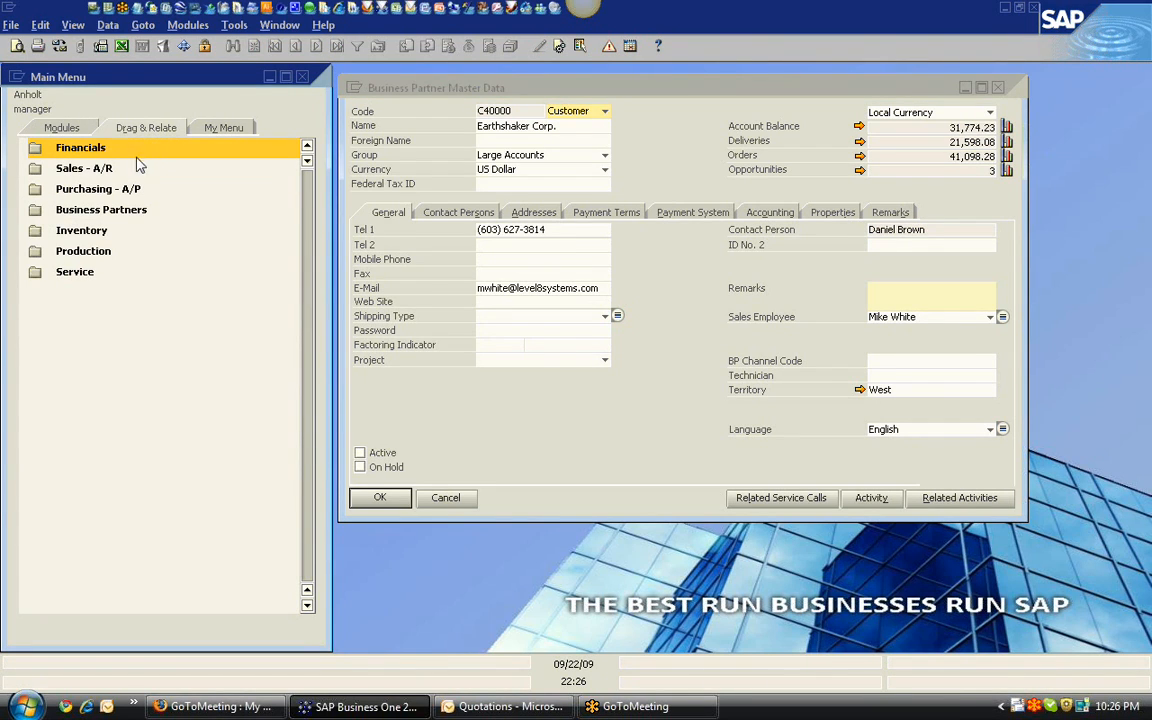
pyautogui.doubleClick(118, 170)
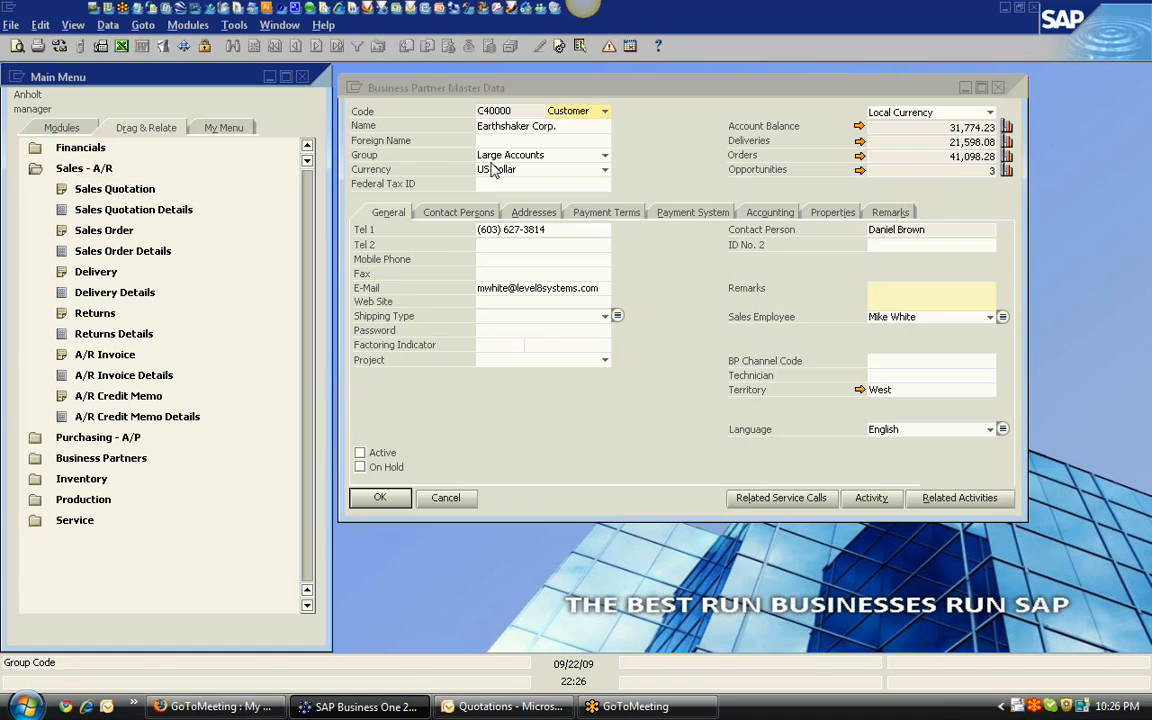
pyautogui.click(514, 135)
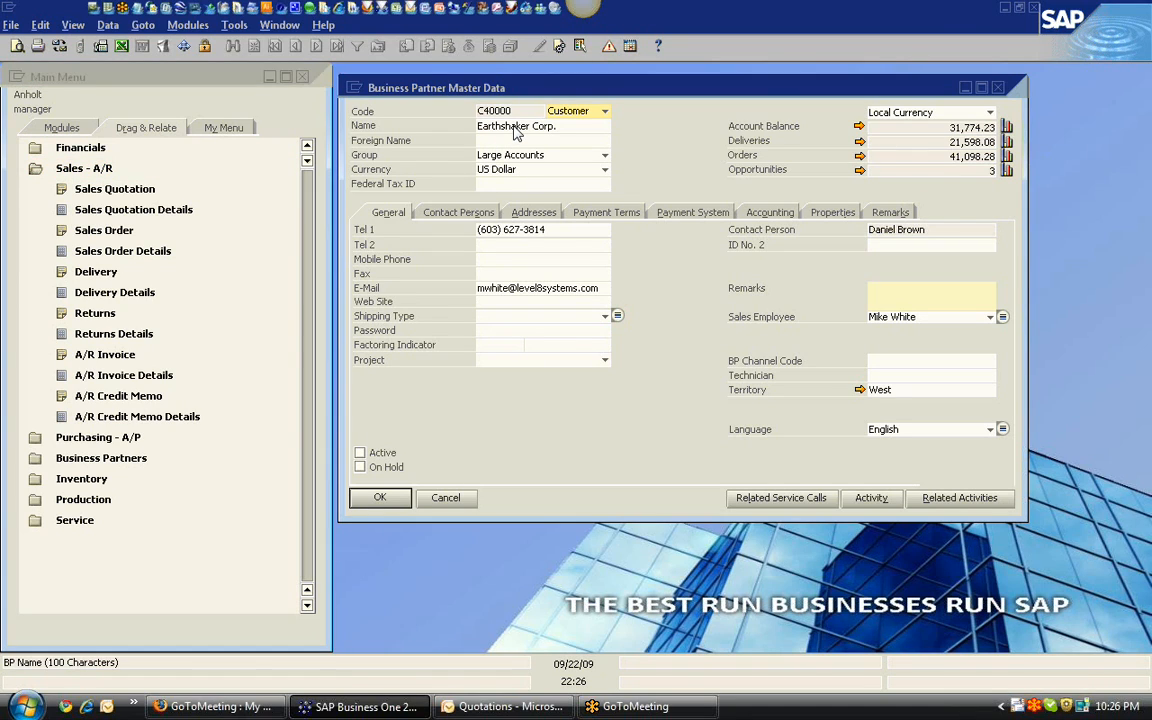
pyautogui.click(514, 130)
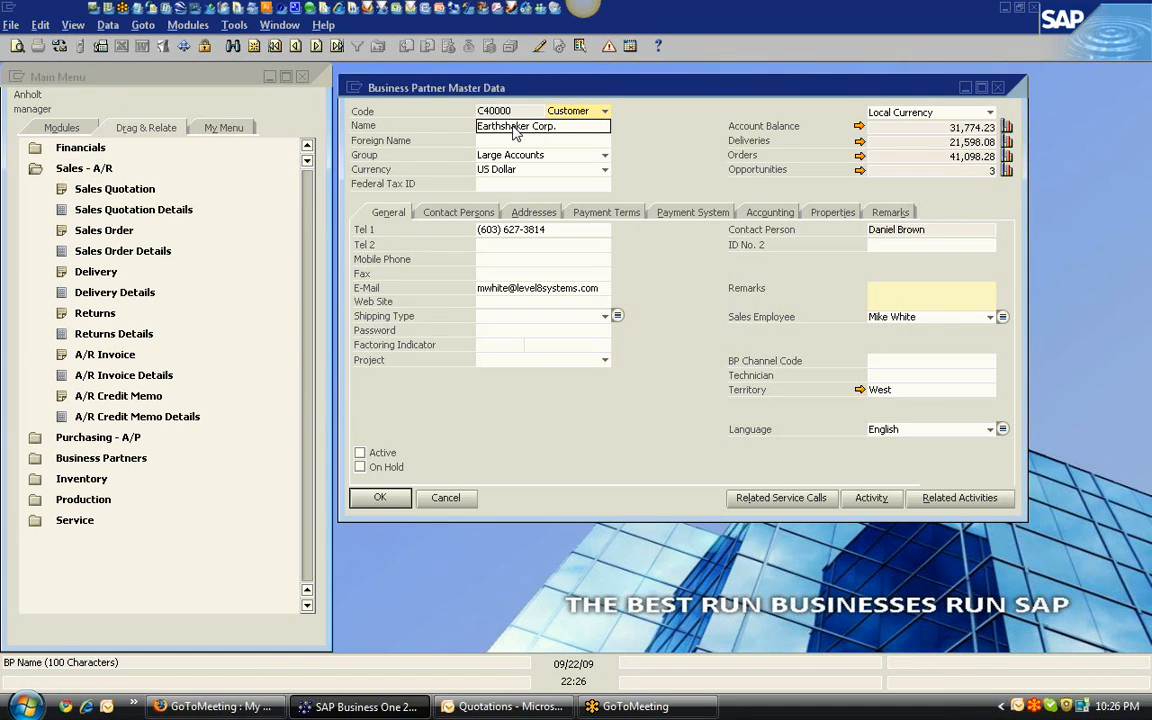
pyautogui.moveTo(513, 127); pyautogui.dragTo(103, 229)
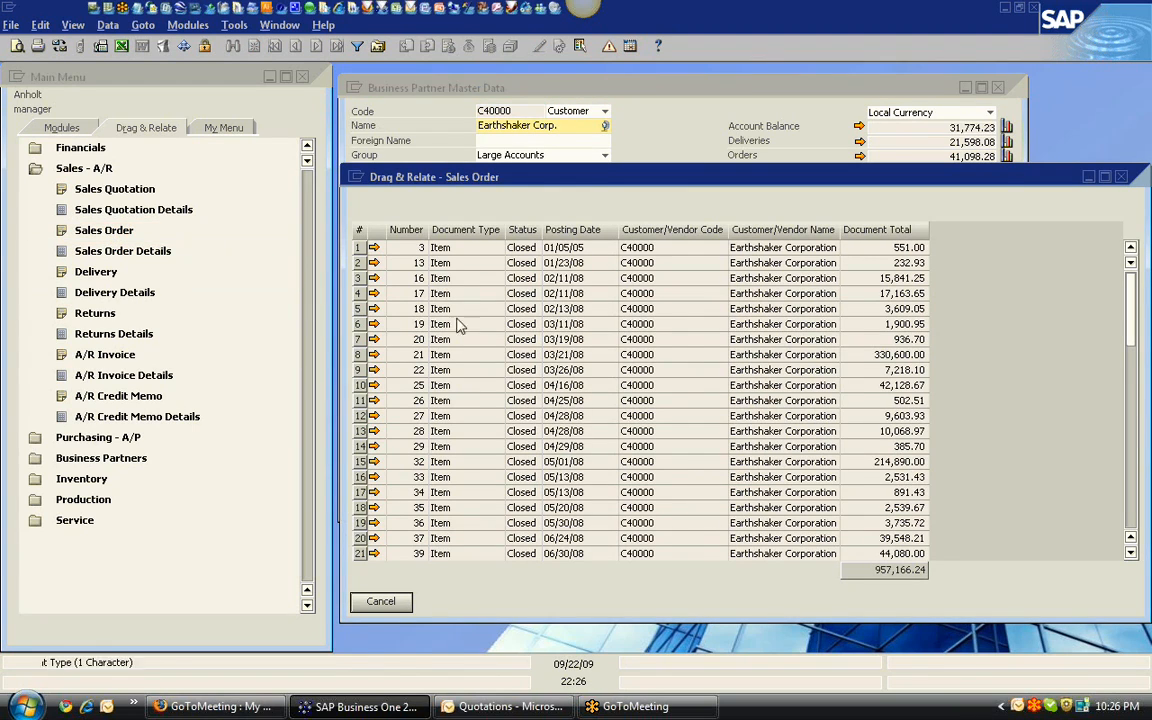
# Step: Relate customer code C40000 to Sales Order Details, and item A00001 from the result to Sales Order
pyautogui.click(642, 297)
pyautogui.moveTo(643, 300); pyautogui.dragTo(121, 256)
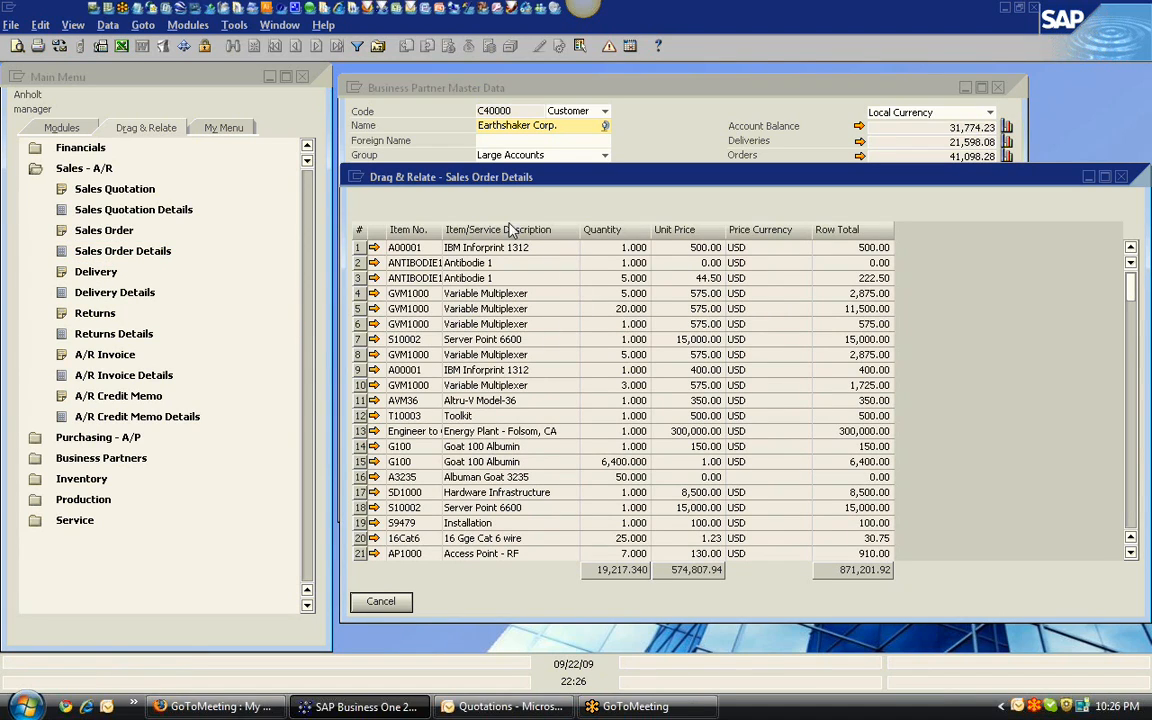
pyautogui.click(413, 254)
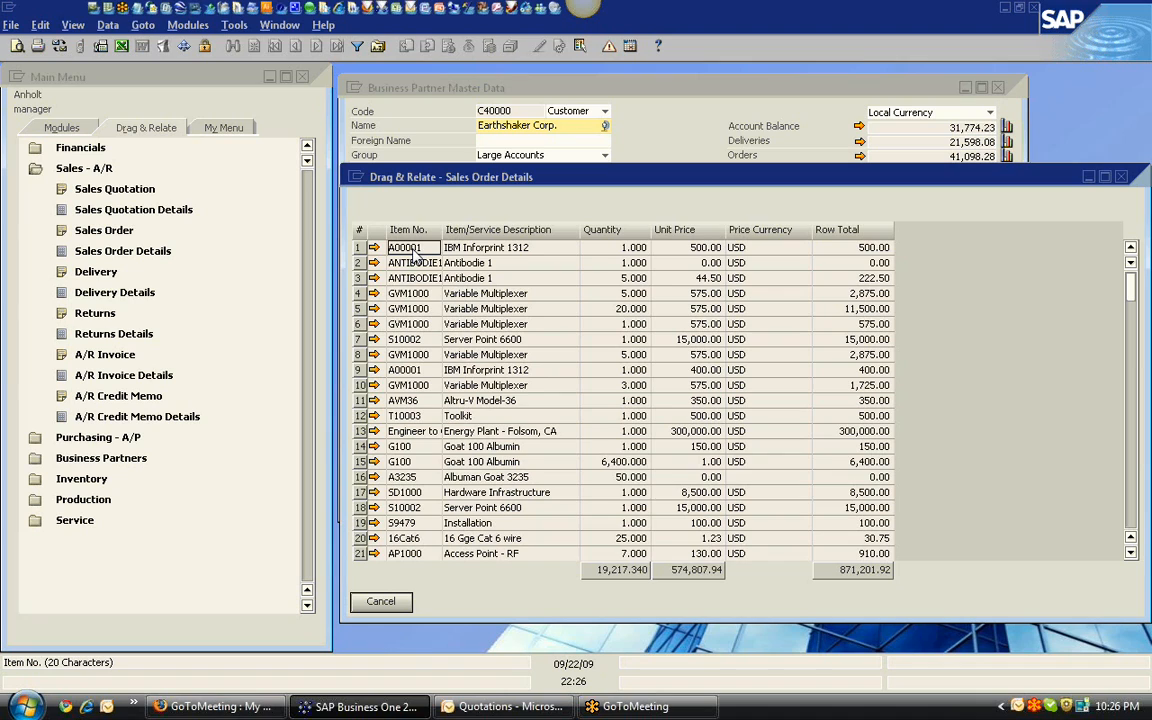
pyautogui.moveTo(413, 256); pyautogui.dragTo(118, 242)
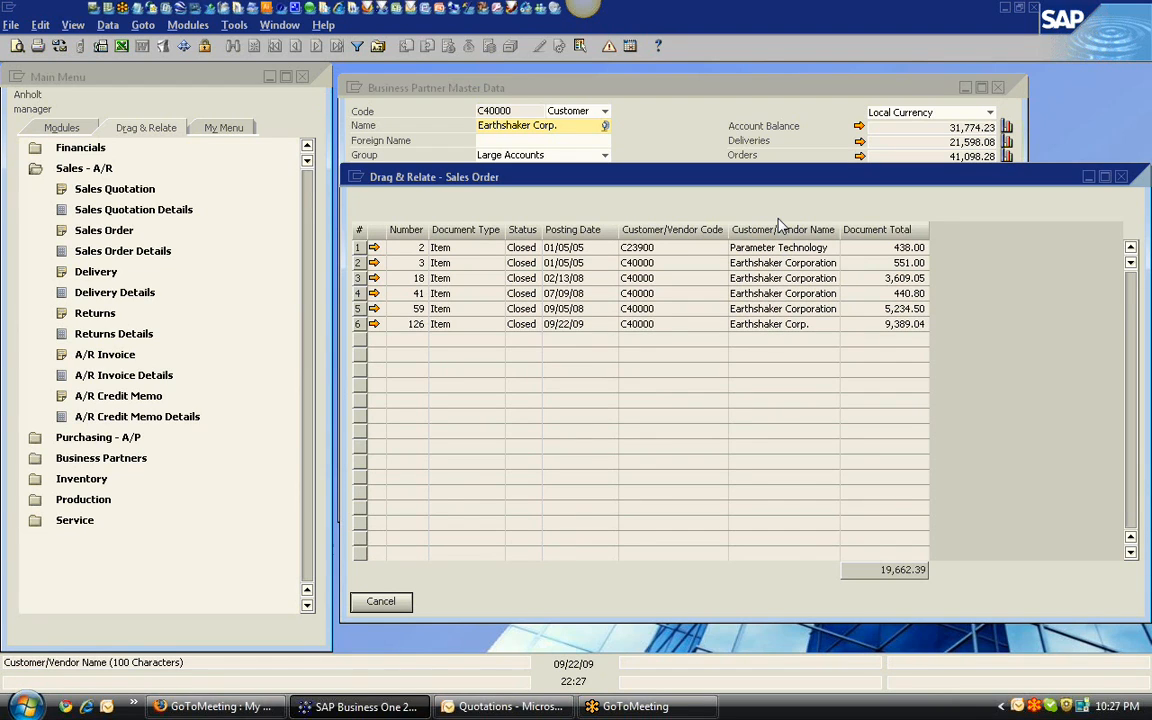
# Step: Move the resulting Sales Order window aside and relate customer code C23900 to Sales Order Details
pyautogui.moveTo(776, 180); pyautogui.dragTo(843, 243)
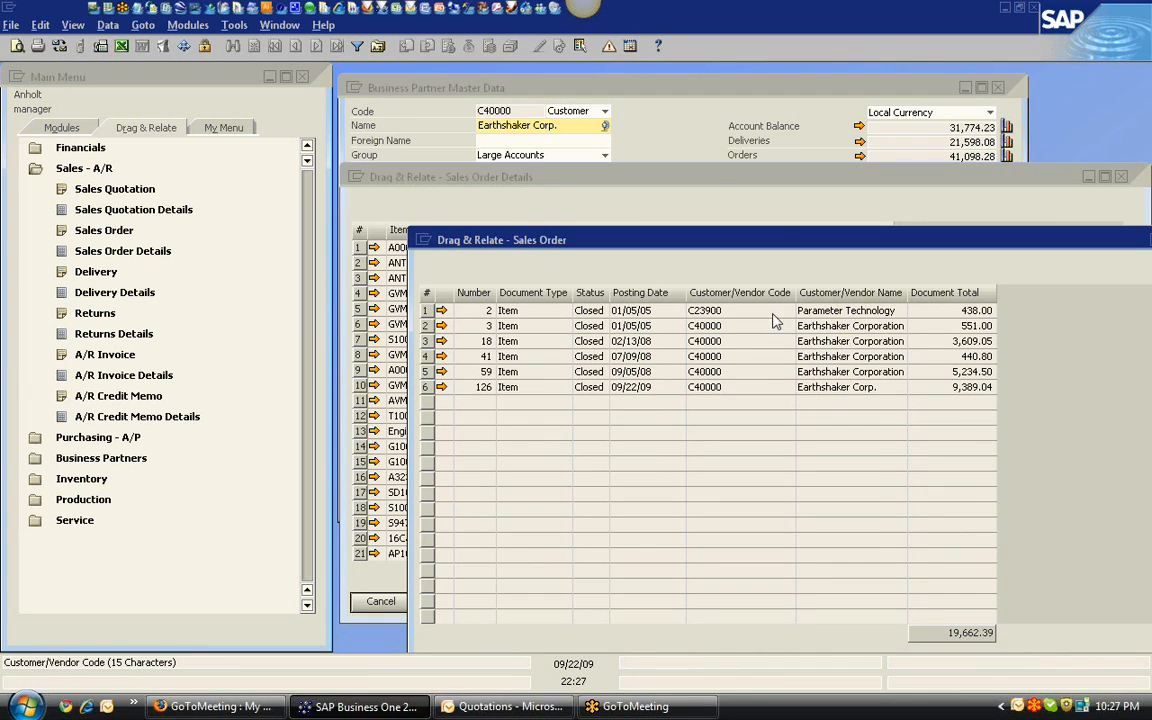
pyautogui.click(730, 316)
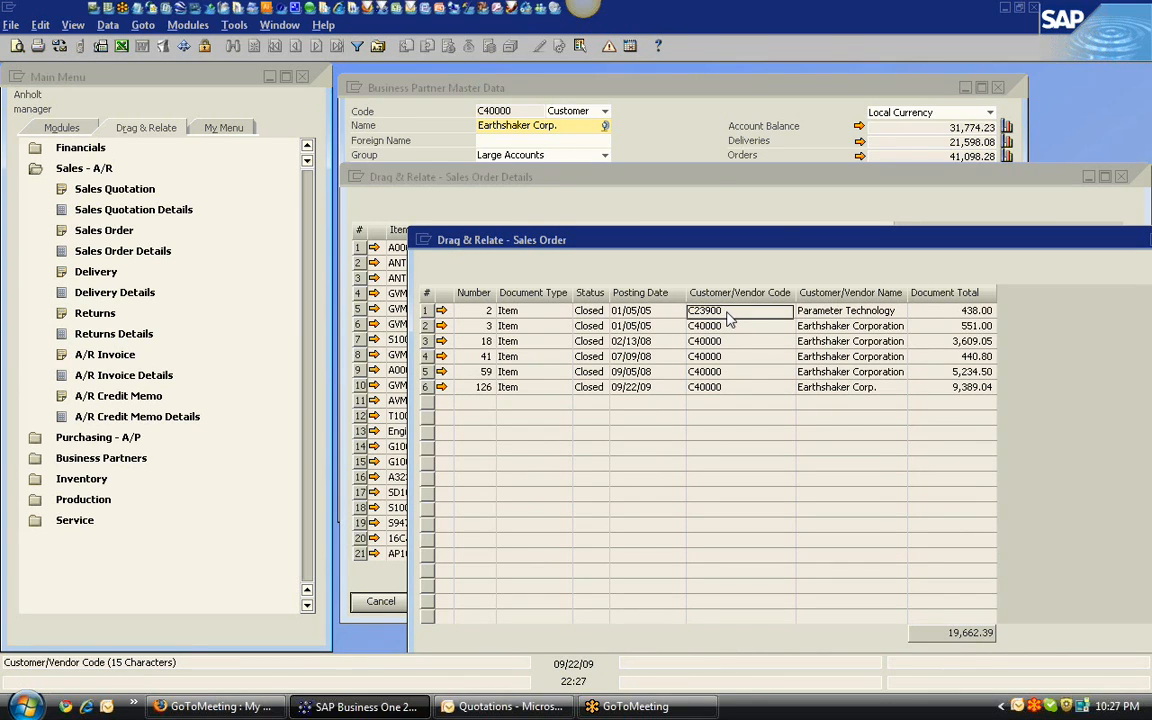
pyautogui.moveTo(730, 316); pyautogui.dragTo(139, 258)
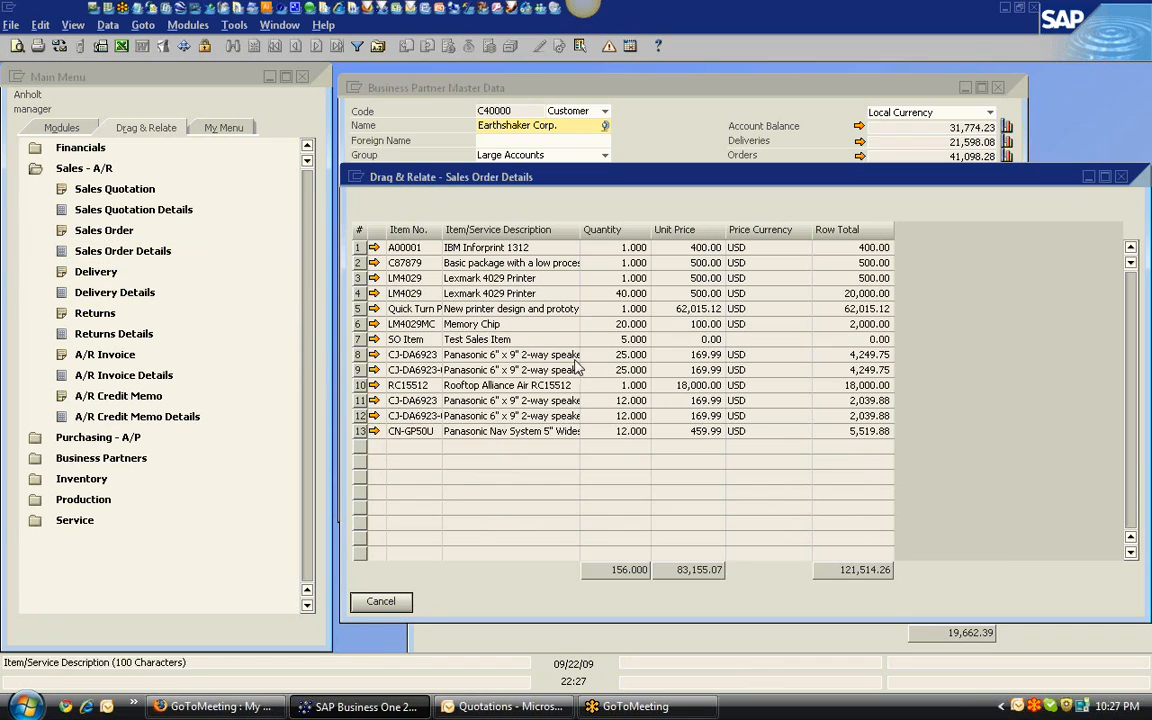
# Step: Expand Purchasing - A/P, relate item A00001 to Purchase Order, and relate vendor code V10000 to Purchase Order Details
pyautogui.click(98, 437)
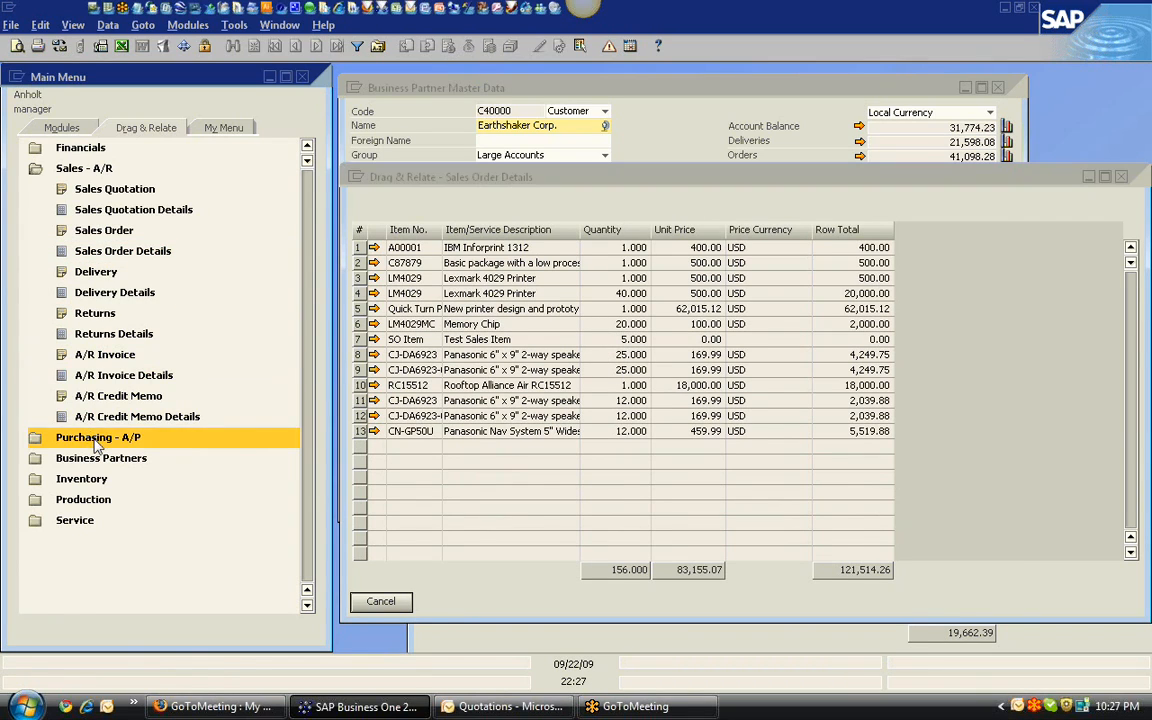
pyautogui.moveTo(427, 262); pyautogui.dragTo(127, 424)
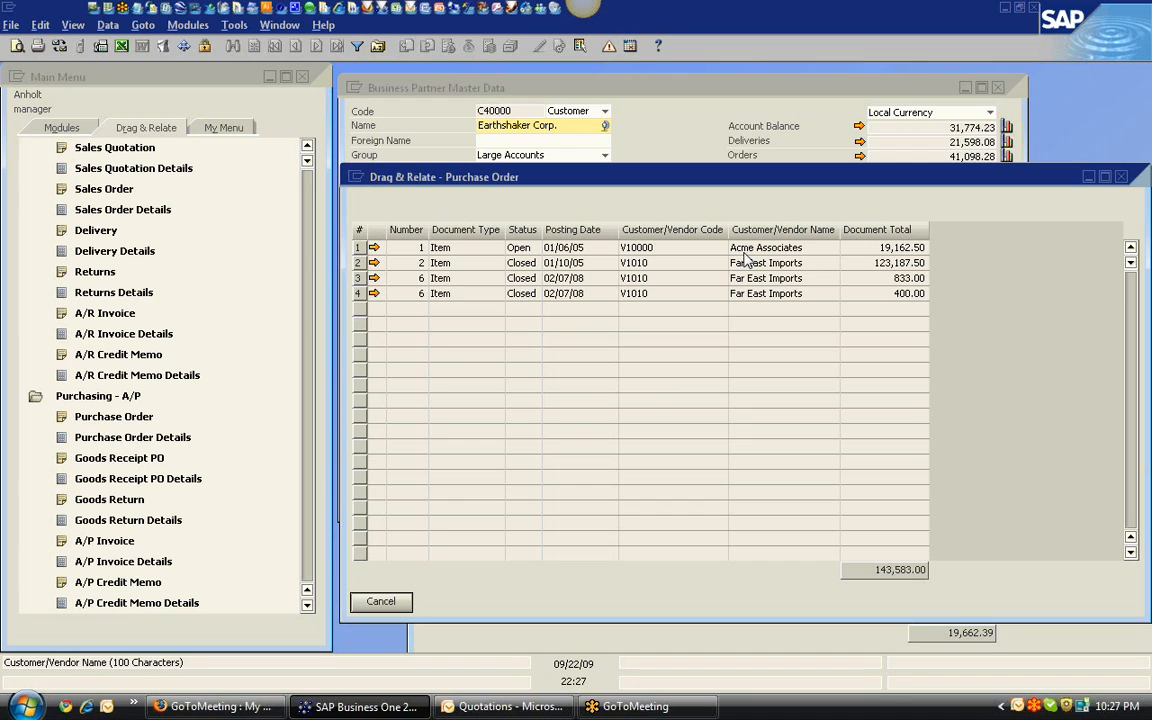
pyautogui.click(672, 253)
pyautogui.moveTo(672, 253); pyautogui.dragTo(174, 419)
pyautogui.moveTo(153, 446); pyautogui.dragTo(150, 450)
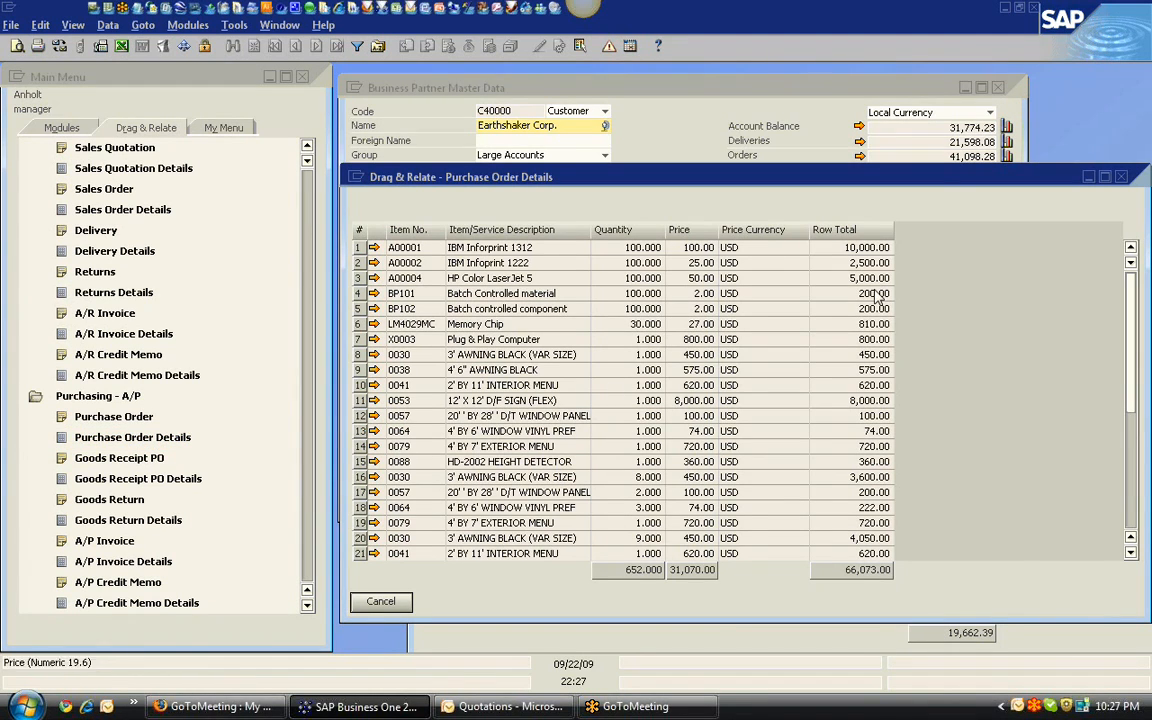
# Step: Close all the Drag & Relate result windows and the Business Partner Master Data record
pyautogui.moveTo(930, 183); pyautogui.dragTo(762, 218)
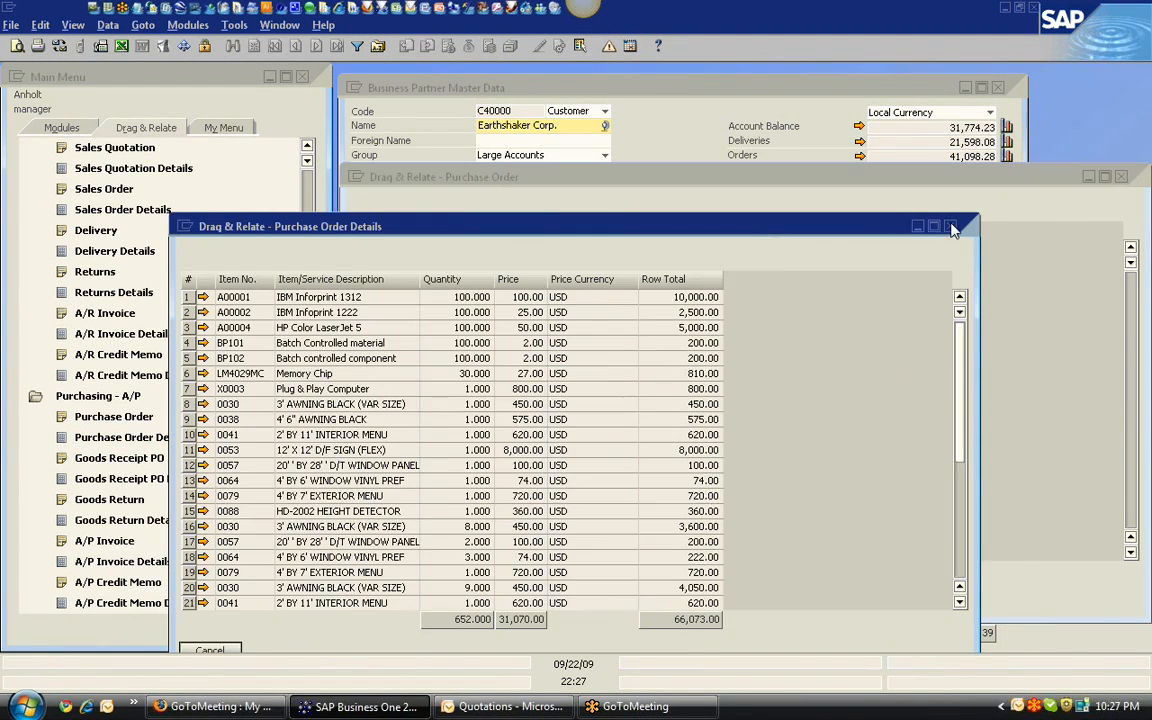
pyautogui.click(866, 190)
pyautogui.moveTo(953, 188); pyautogui.dragTo(607, 184)
pyautogui.click(891, 190)
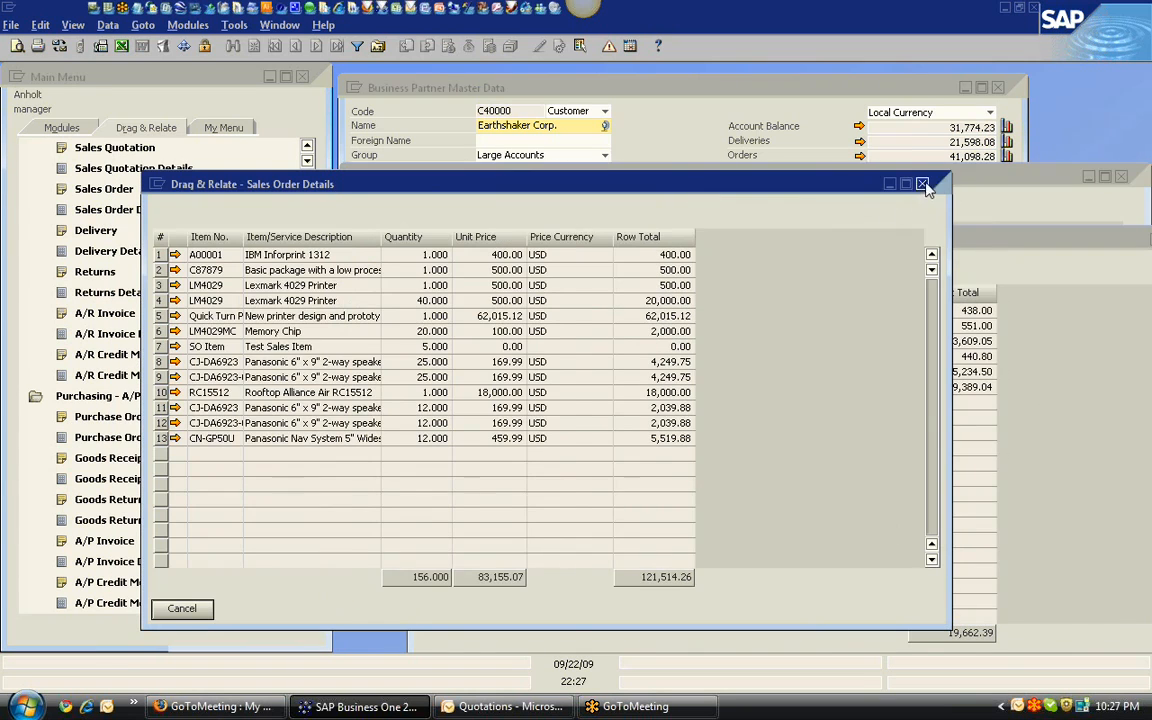
pyautogui.click(922, 185)
pyautogui.moveTo(911, 245); pyautogui.dragTo(718, 217)
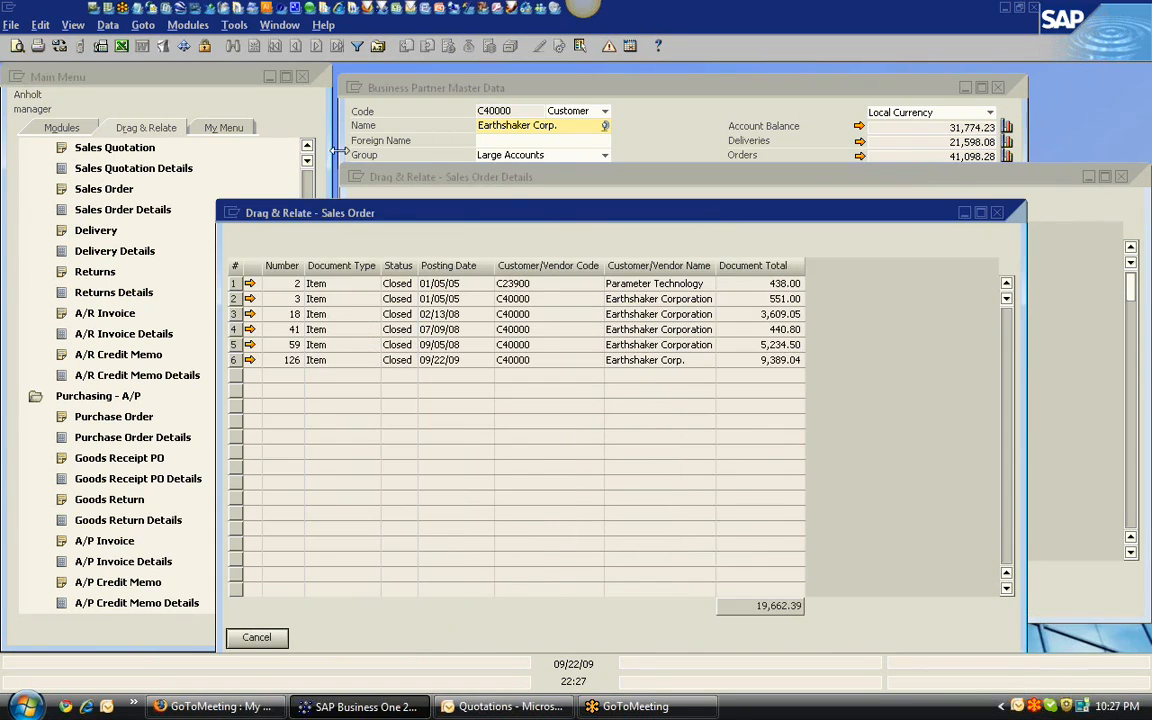
pyautogui.click(997, 212)
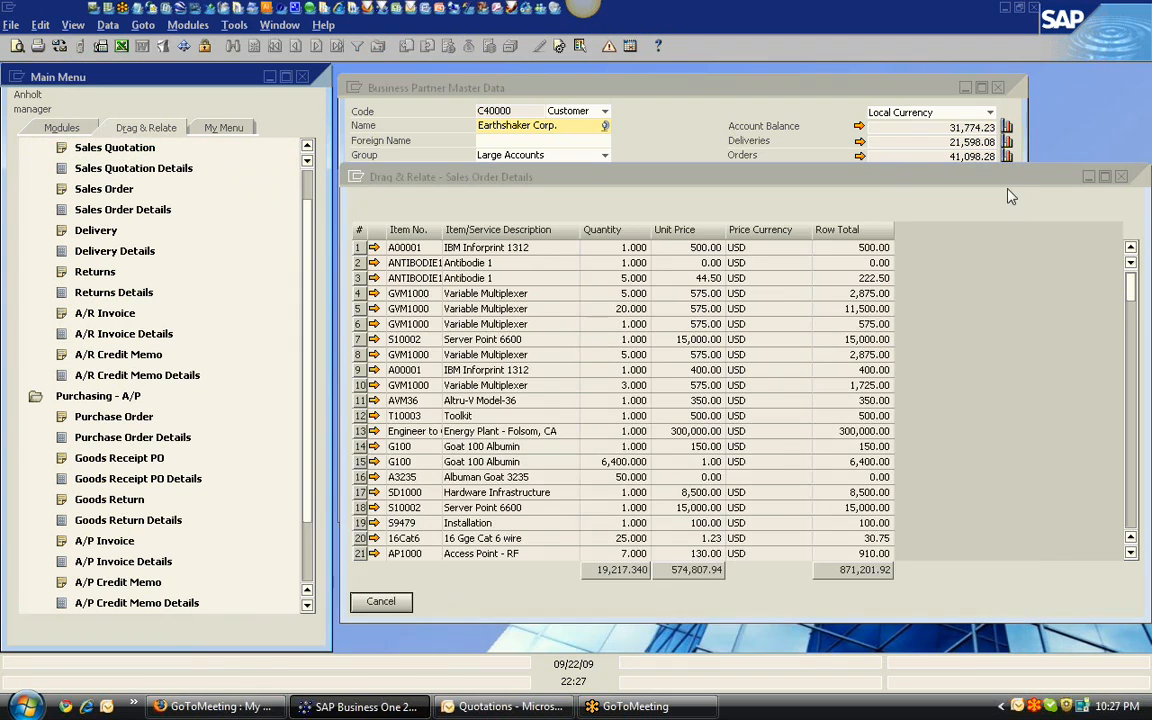
pyautogui.moveTo(906, 170); pyautogui.dragTo(741, 167)
pyautogui.click(961, 177)
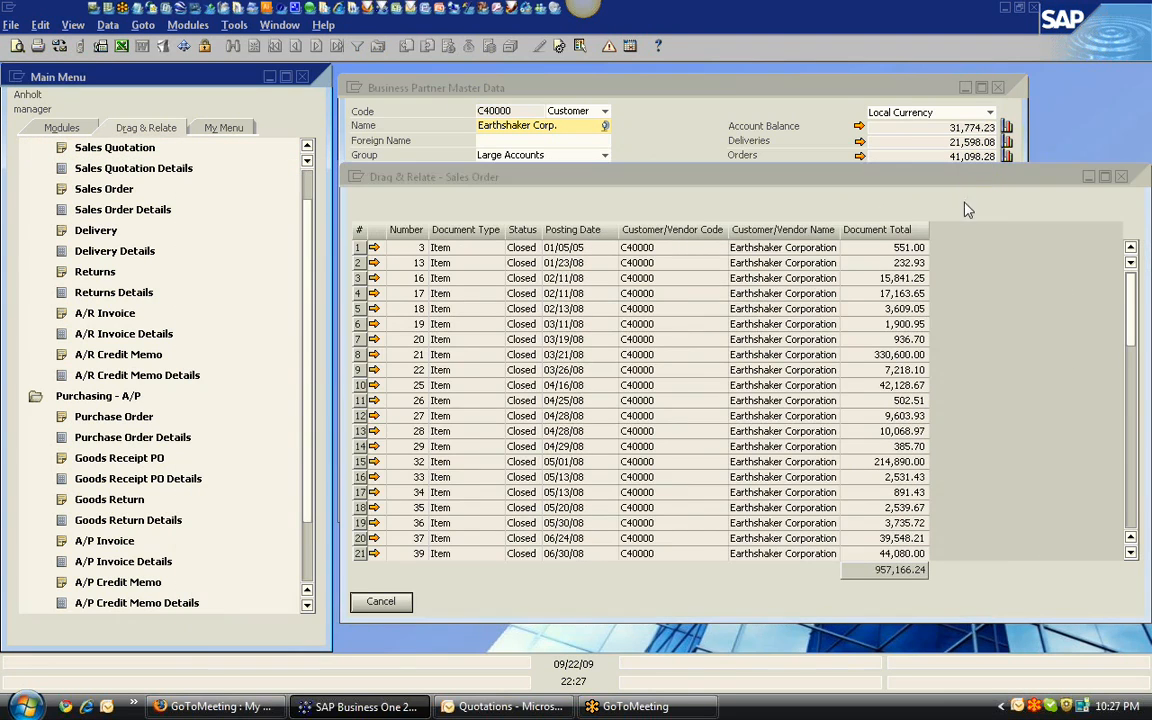
pyautogui.moveTo(897, 185); pyautogui.dragTo(765, 185)
pyautogui.click(996, 178)
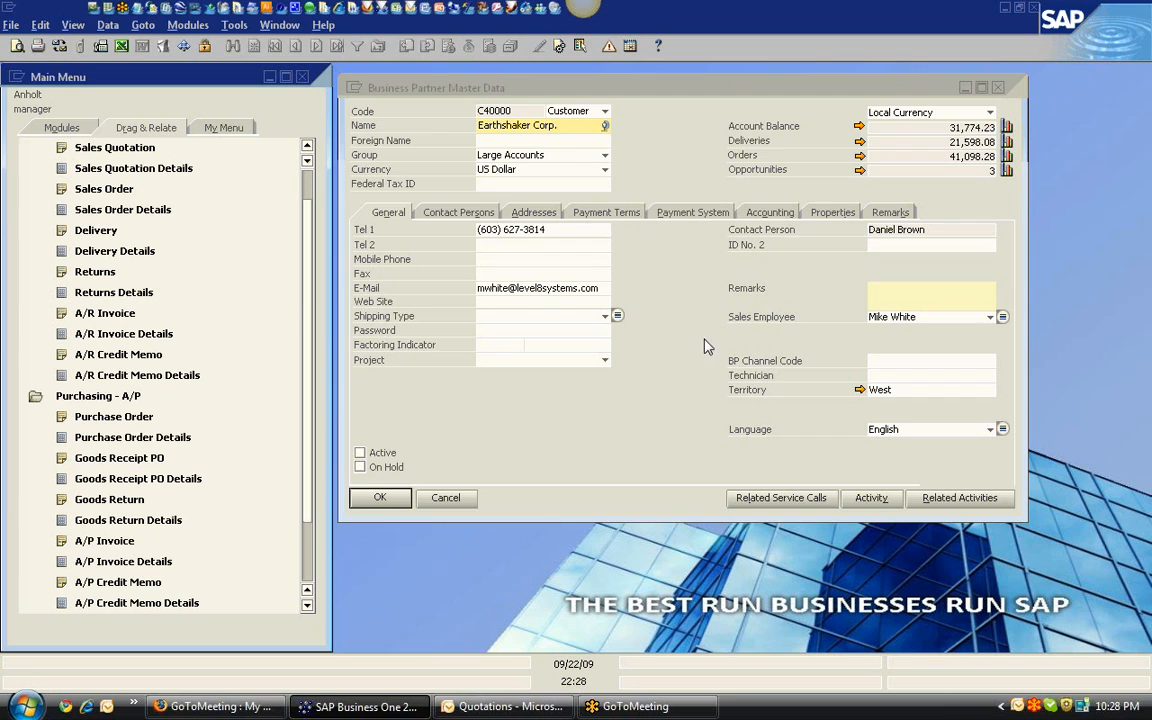
pyautogui.click(445, 498)
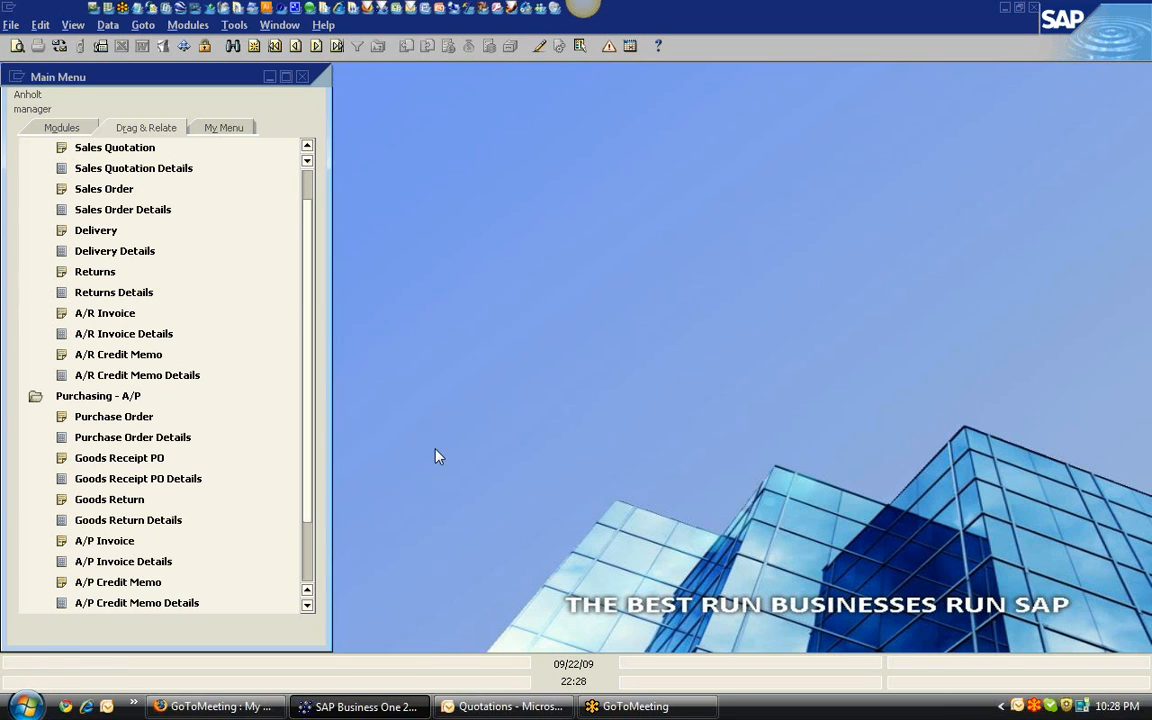
# Step: Return to the module list and open the Query Generator
pyautogui.click(62, 127)
pyautogui.click(125, 252)
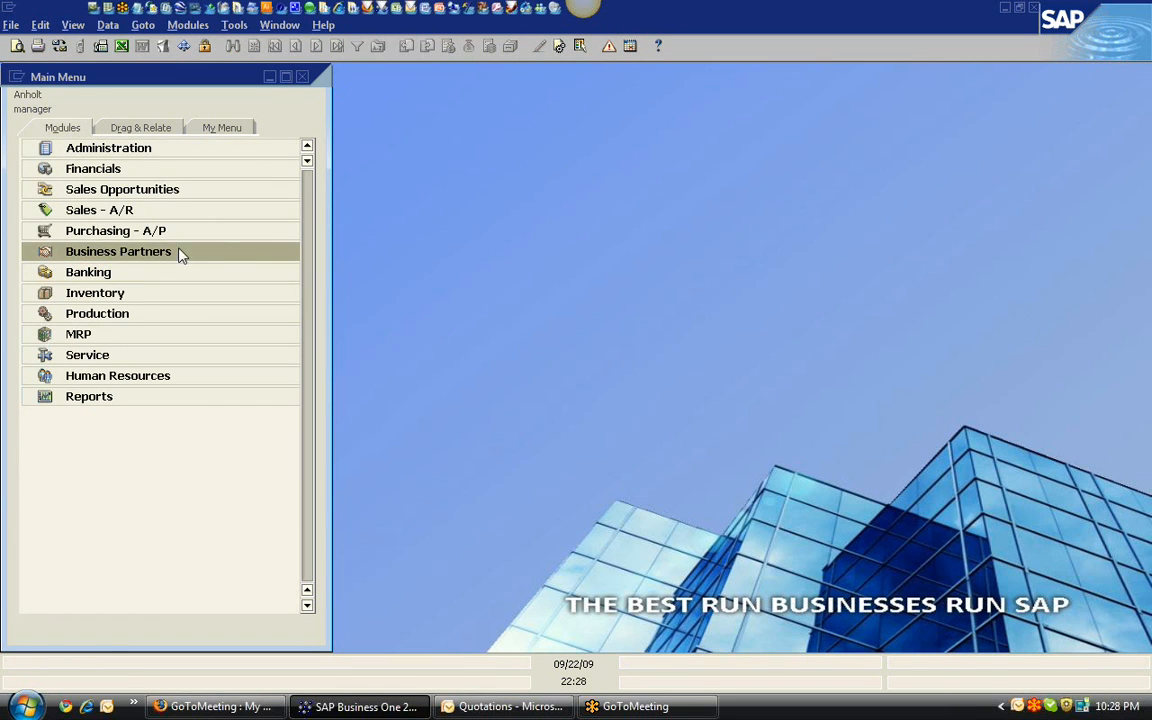
pyautogui.click(234, 25)
pyautogui.moveTo(347, 141)
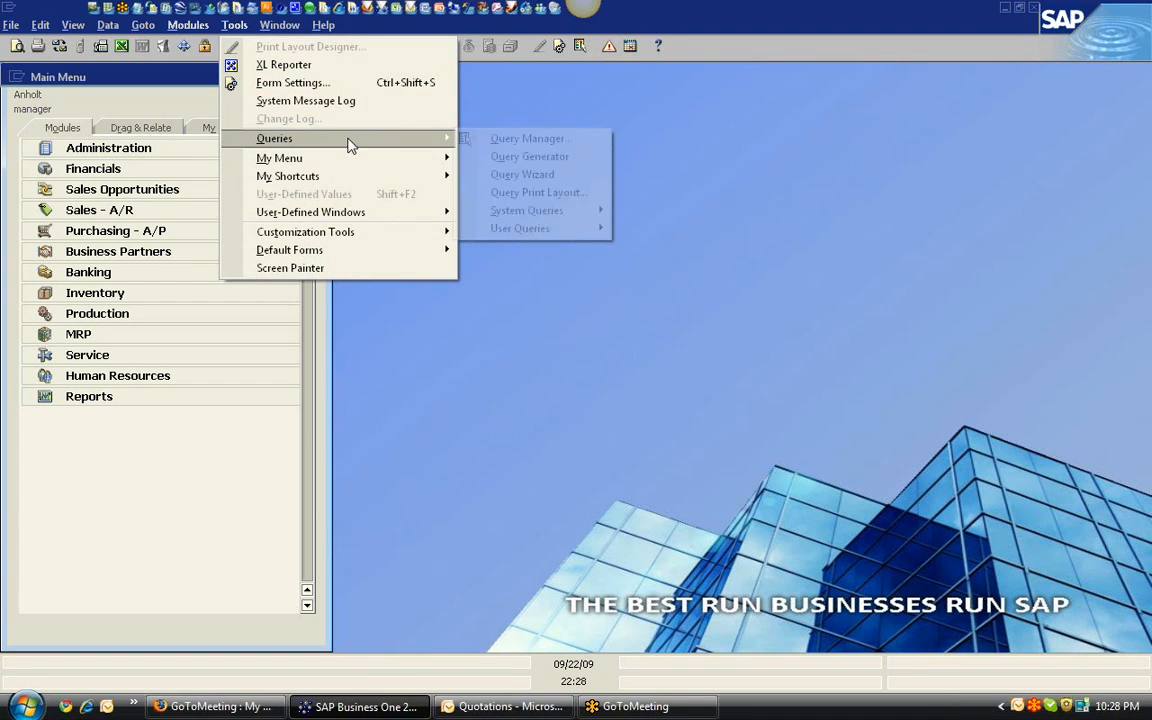
pyautogui.click(545, 158)
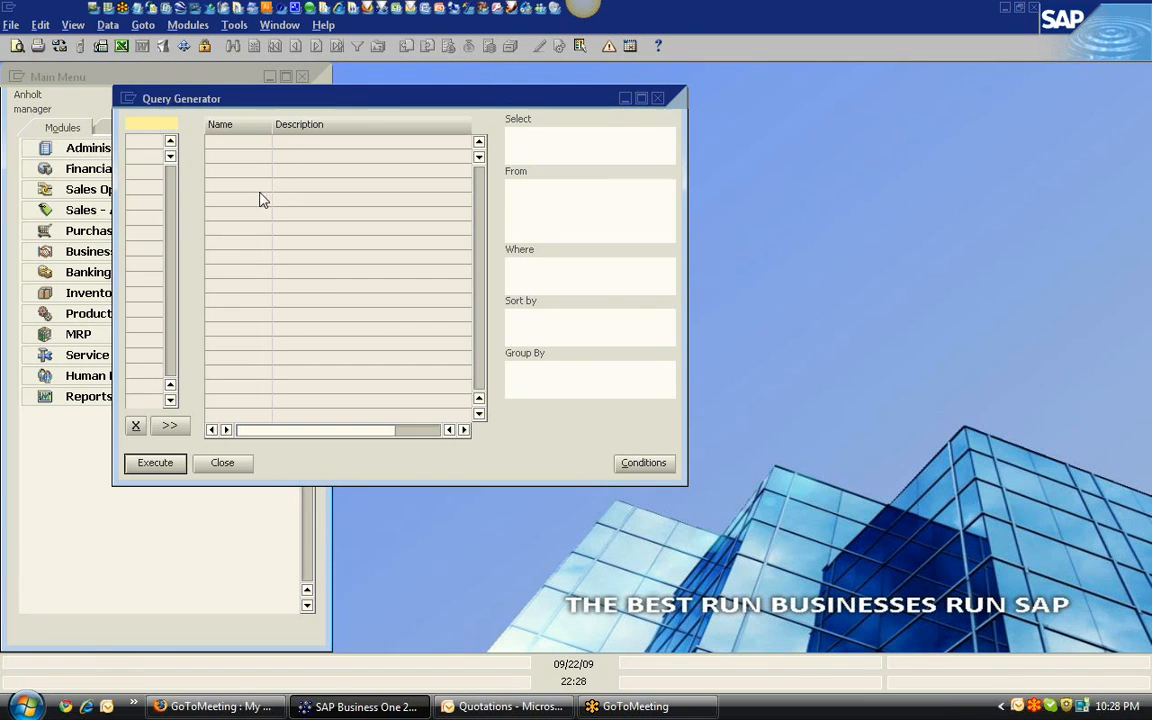
# Step: Find the sales tables by description and add Sales Order (ORDR) and Sales Order - Rows (RDR1) to the query
pyautogui.press('Tab')
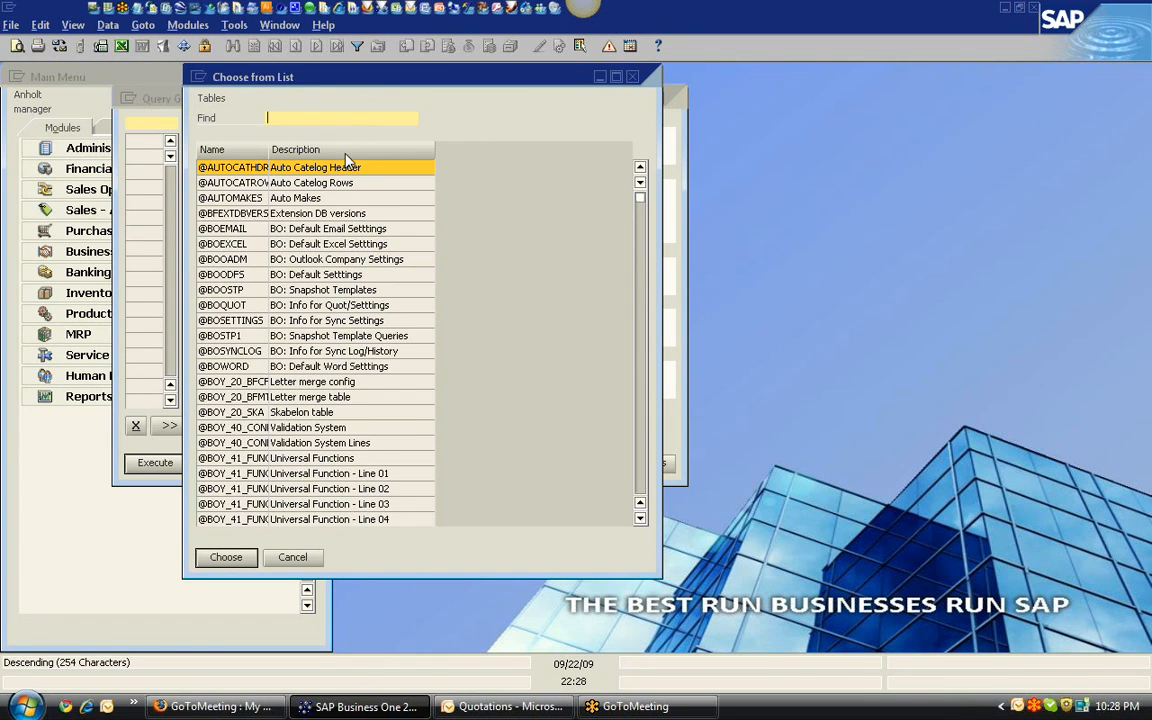
pyautogui.click(345, 151)
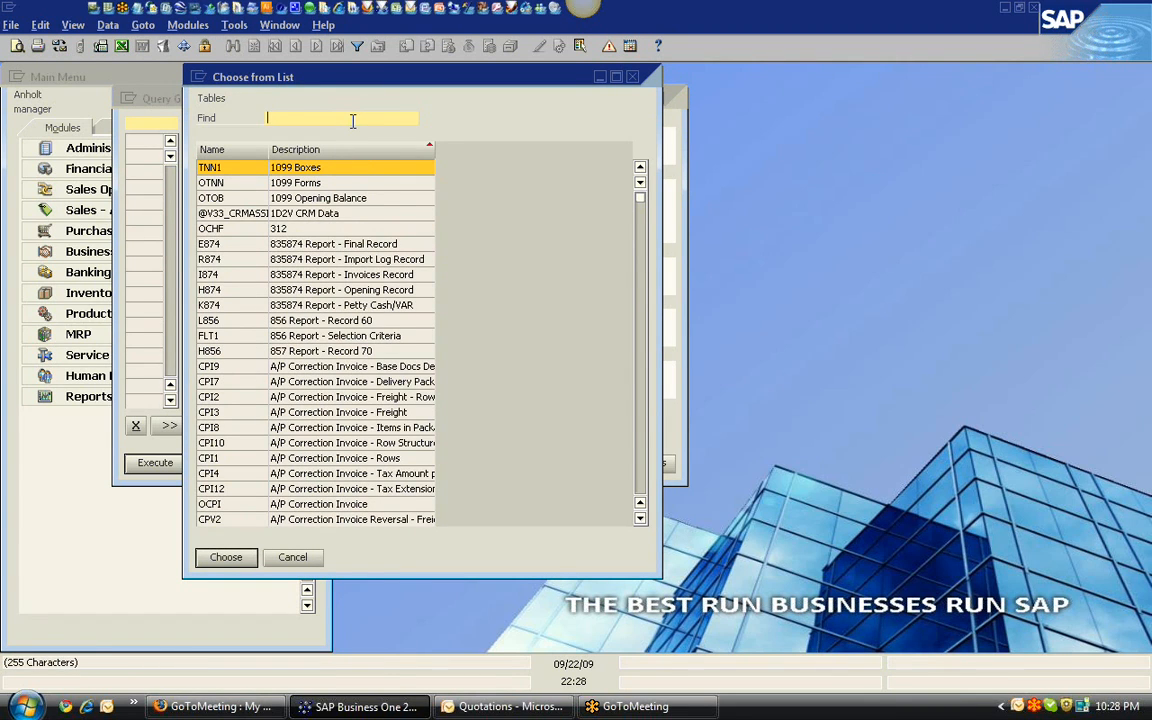
pyautogui.write('sales')
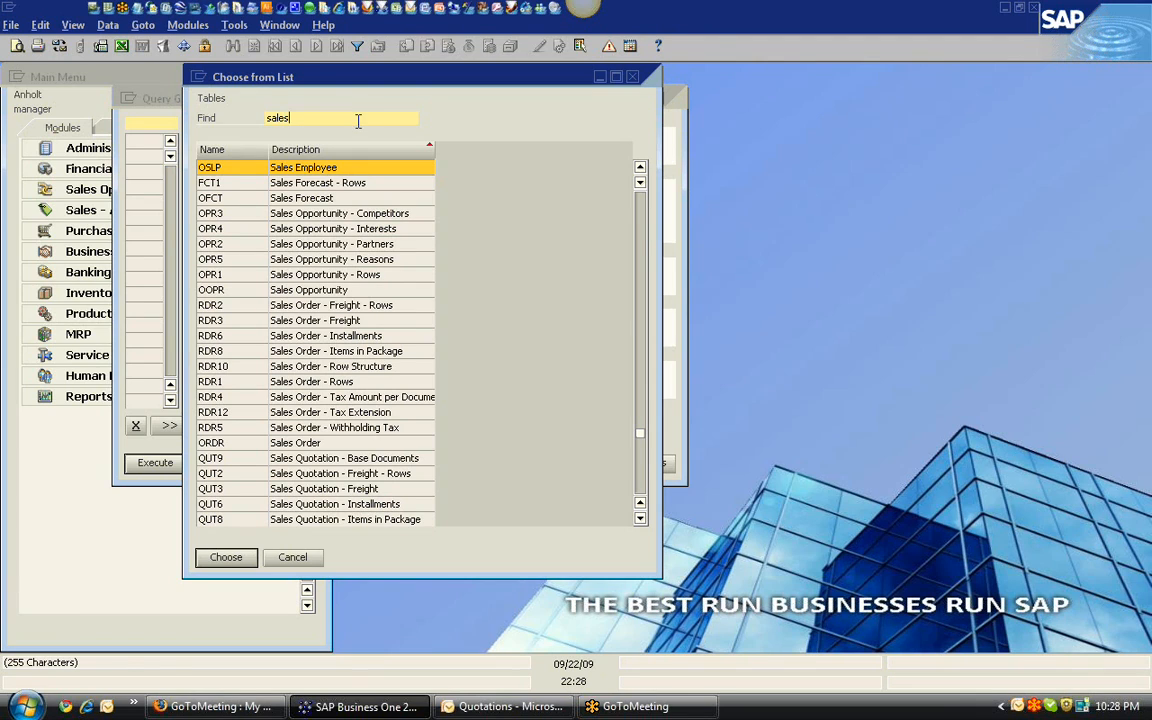
pyautogui.click(348, 444)
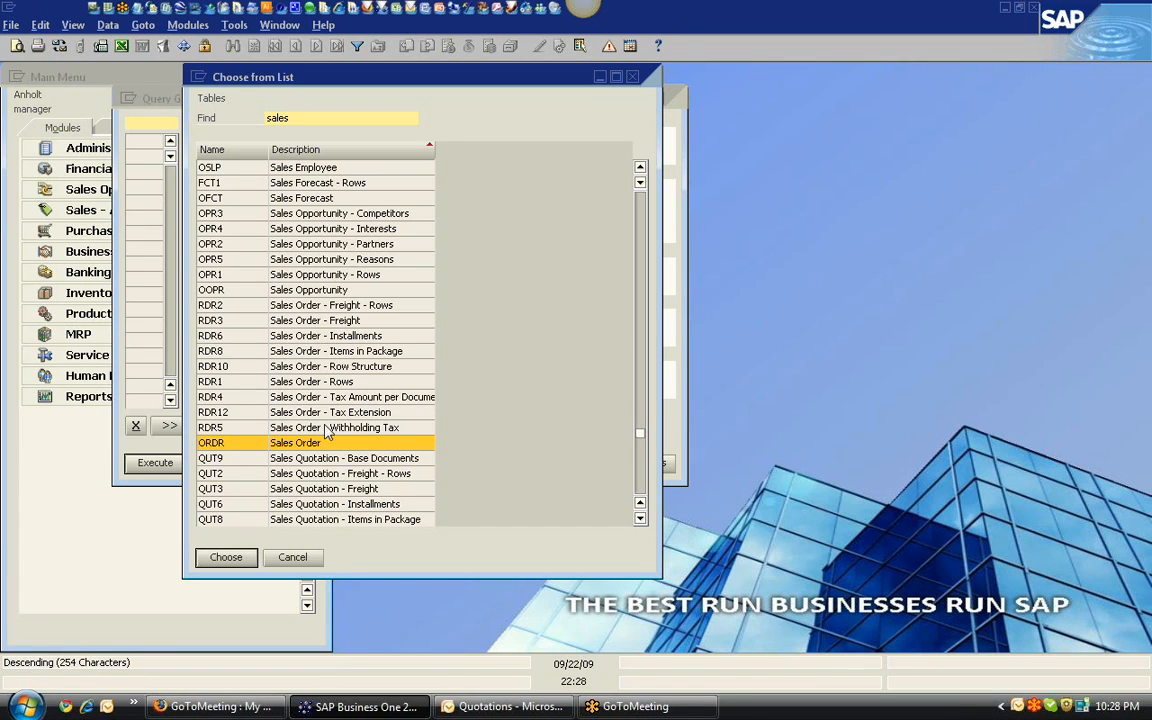
pyautogui.keyDown('ctrl'); pyautogui.click(358, 383); pyautogui.keyUp('ctrl')
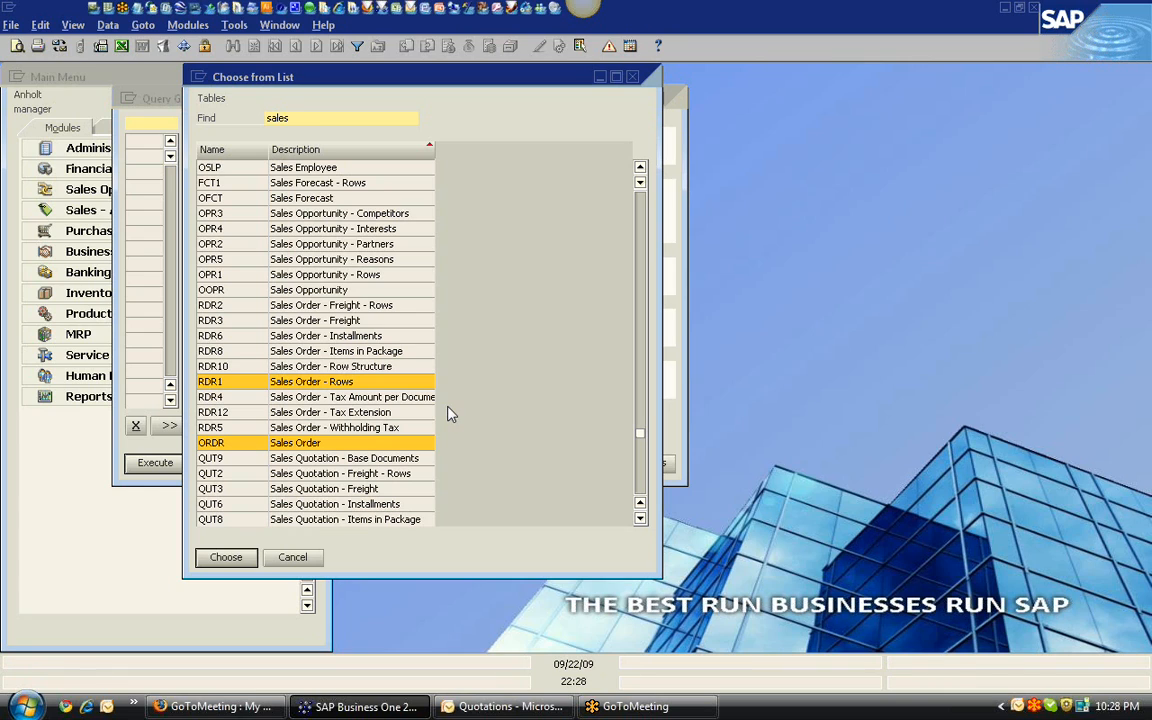
pyautogui.click(226, 558)
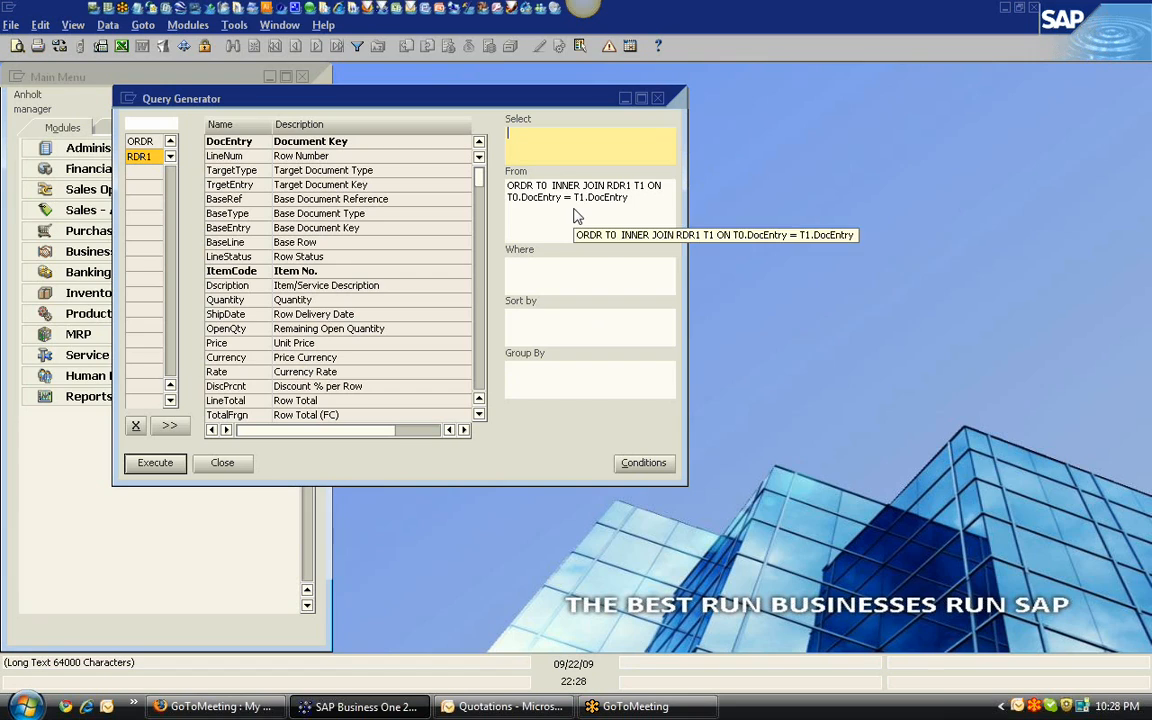
# Step: Add Document Number, Customer/Vendor Code, Customer/Vendor Name and Paid to Date from ORDR to the query's selected fields
pyautogui.click(145, 143)
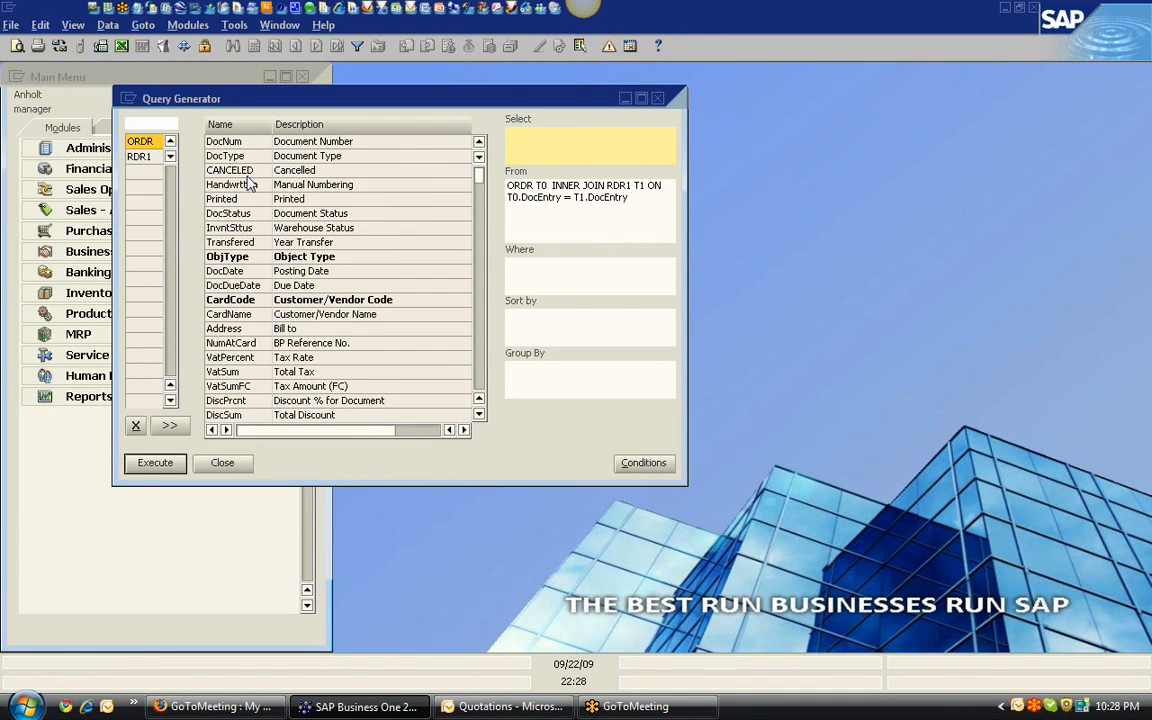
pyautogui.click(318, 144)
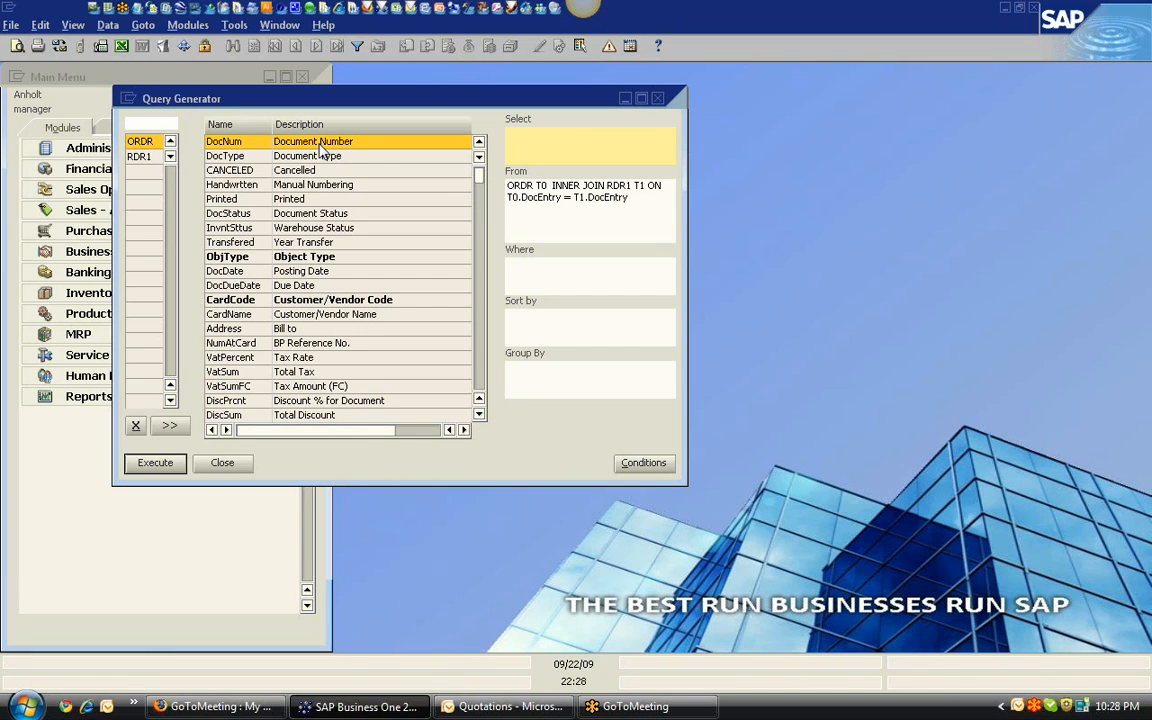
pyautogui.doubleClick(320, 146)
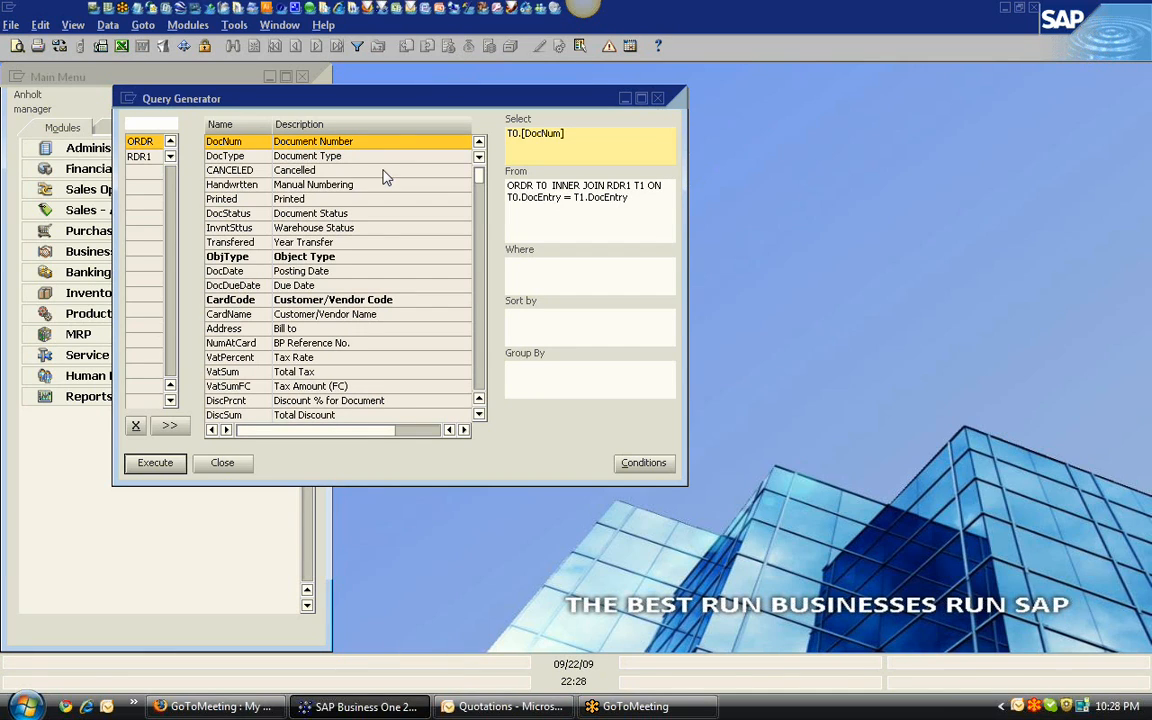
pyautogui.doubleClick(312, 299)
pyautogui.doubleClick(342, 316)
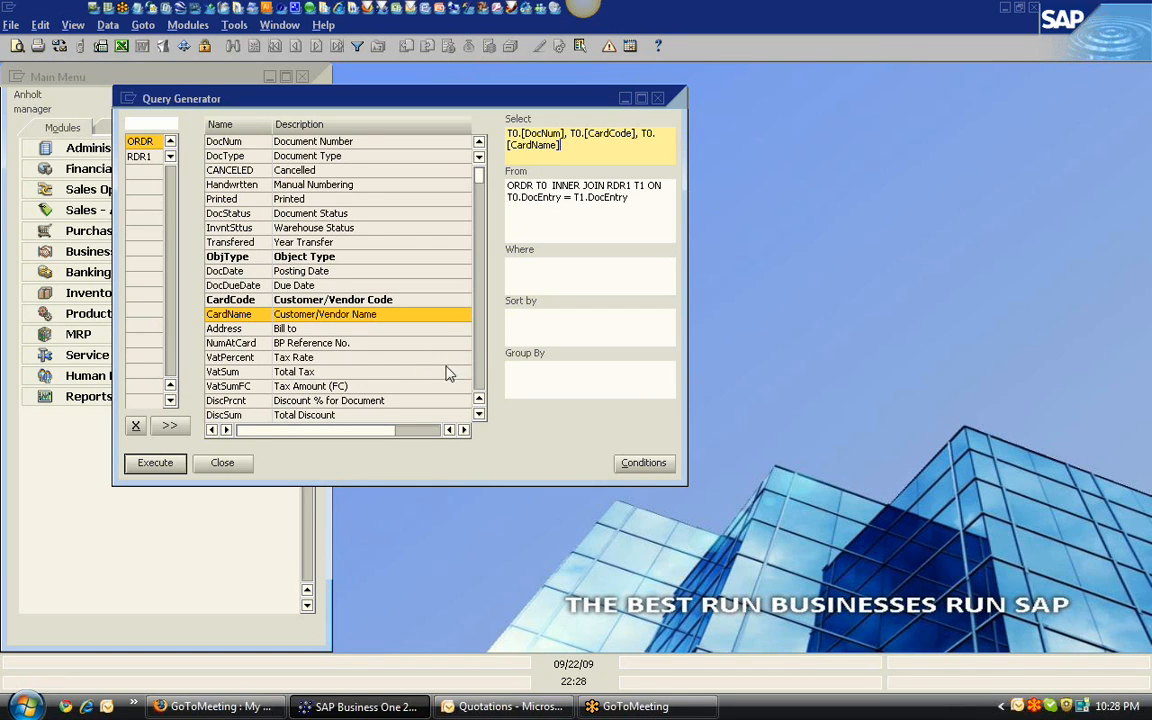
pyautogui.click(481, 352)
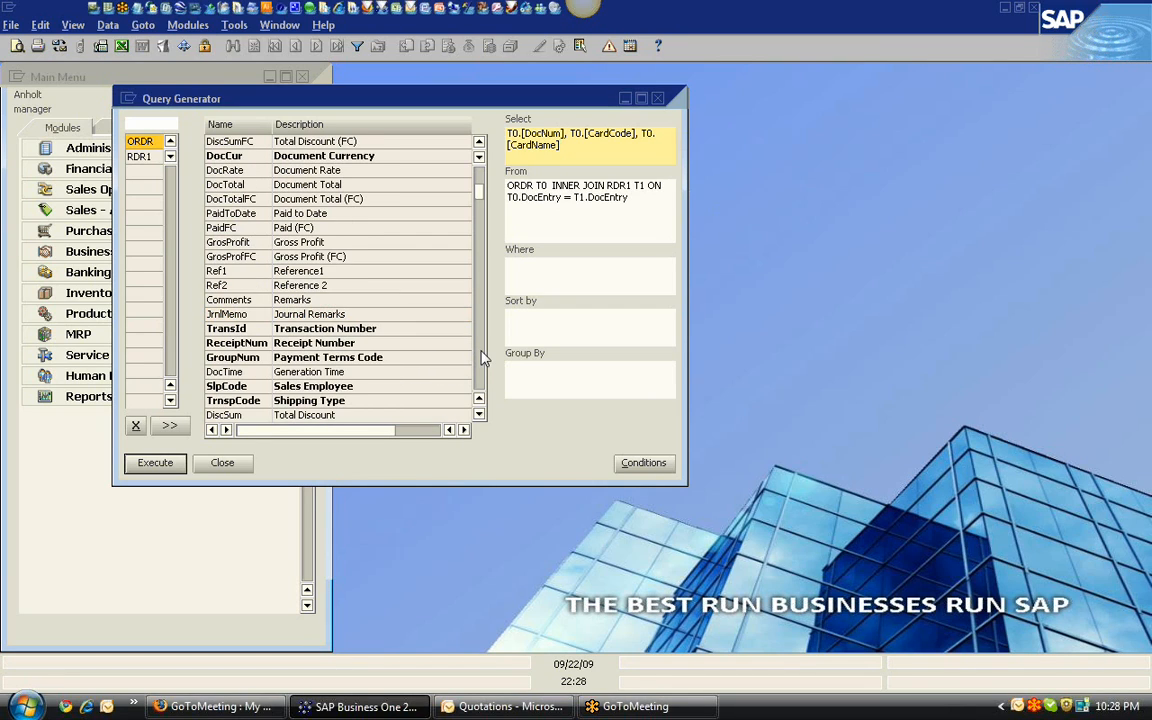
pyautogui.doubleClick(324, 214)
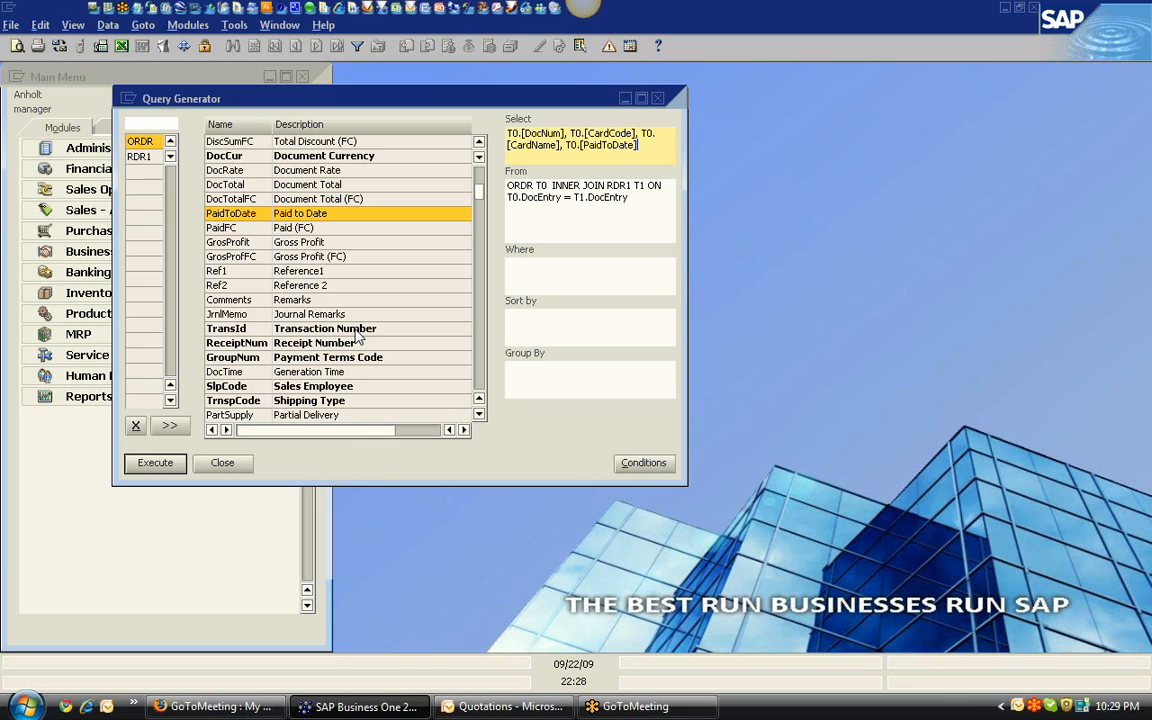
# Step: Add Item No., Item/Service Description, Quantity, Row Delivery Date and Row Total from RDR1 to the query's selected fields
pyautogui.click(139, 158)
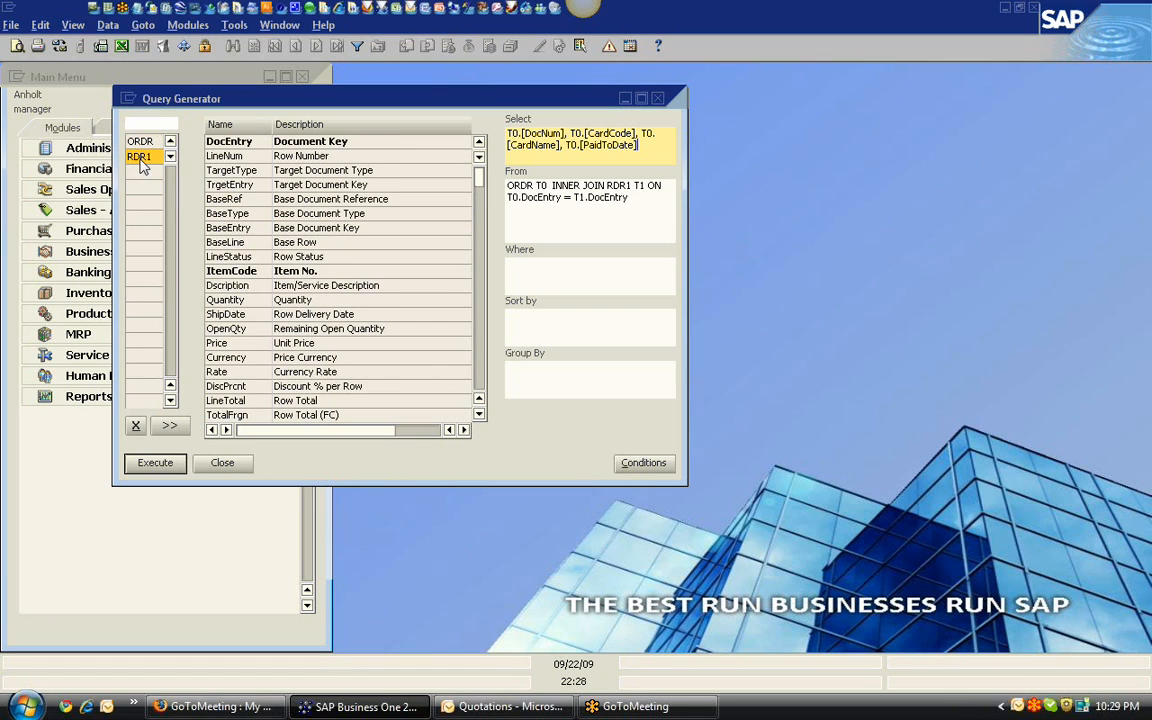
pyautogui.click(310, 271)
pyautogui.doubleClick(310, 271)
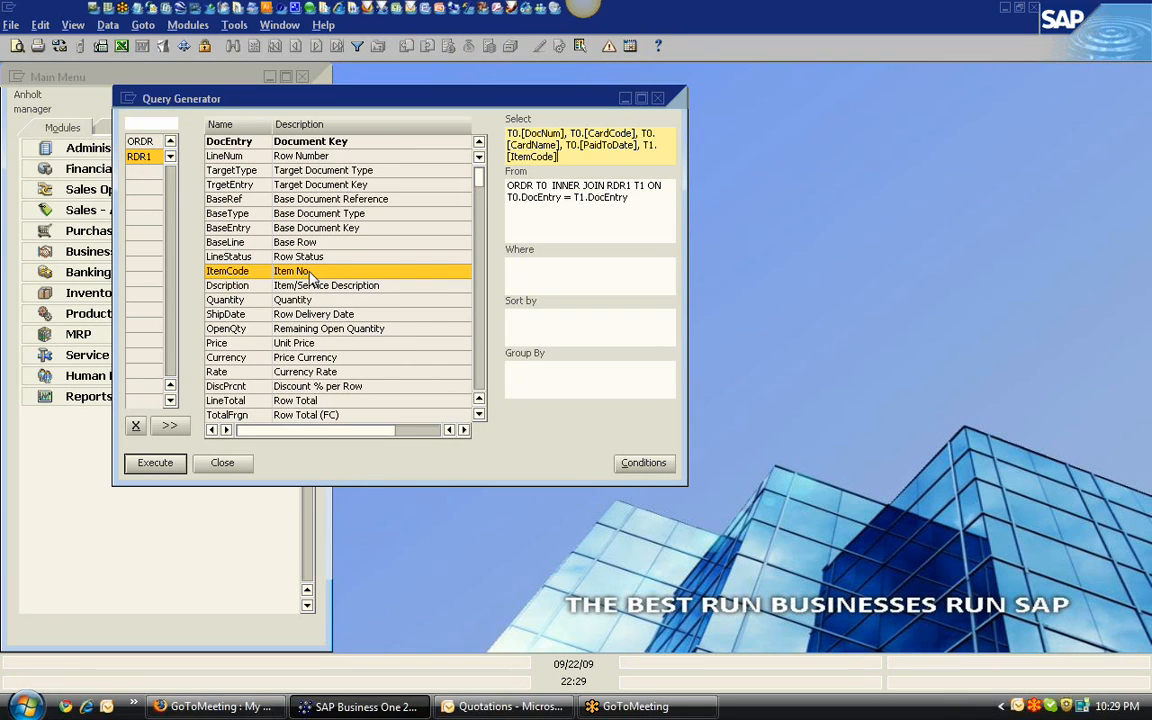
pyautogui.click(329, 287)
pyautogui.doubleClick(329, 287)
pyautogui.click(316, 301)
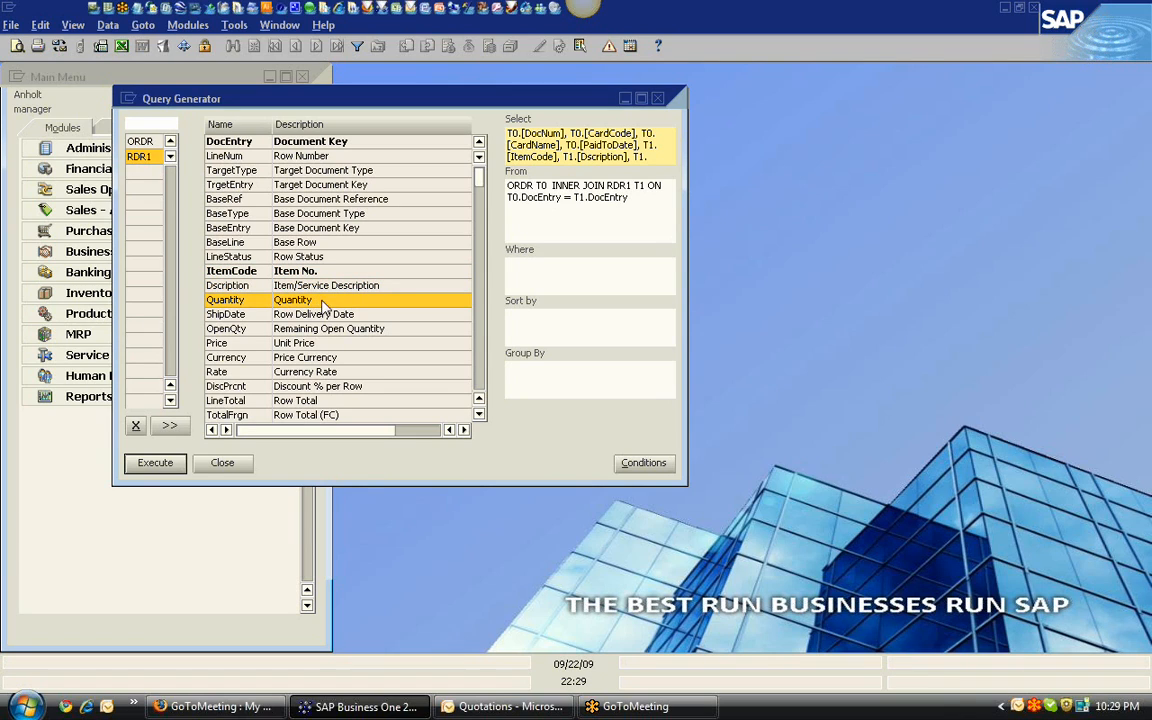
pyautogui.click(343, 315)
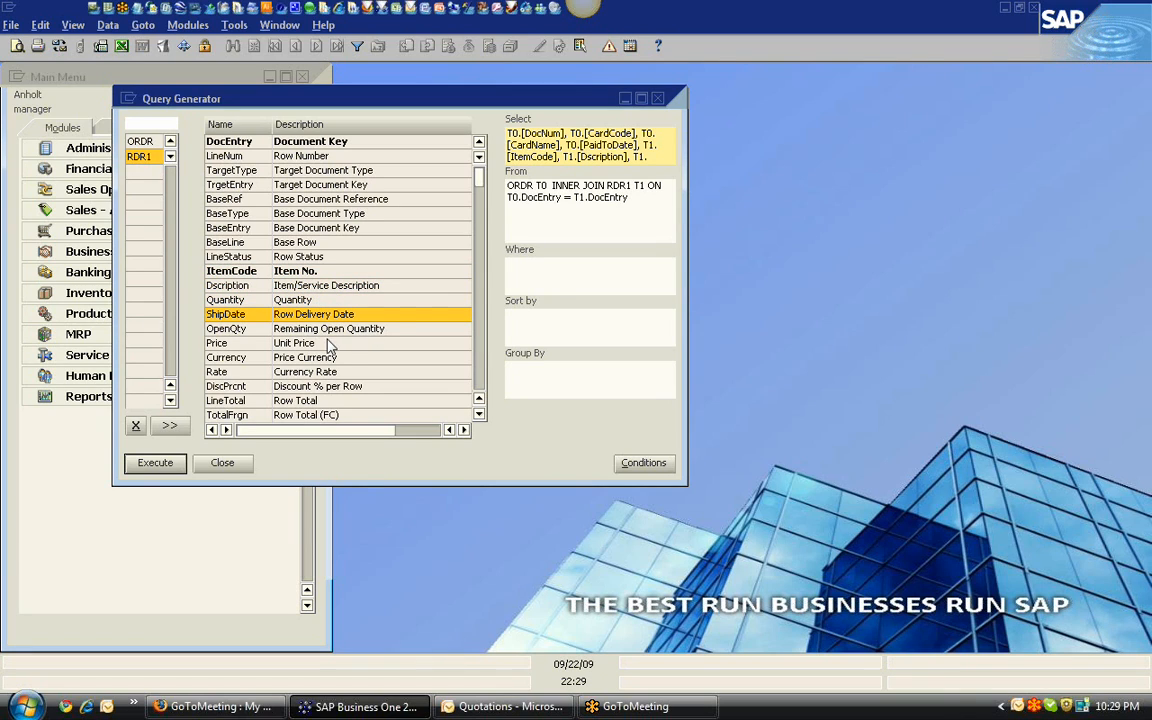
pyautogui.click(340, 401)
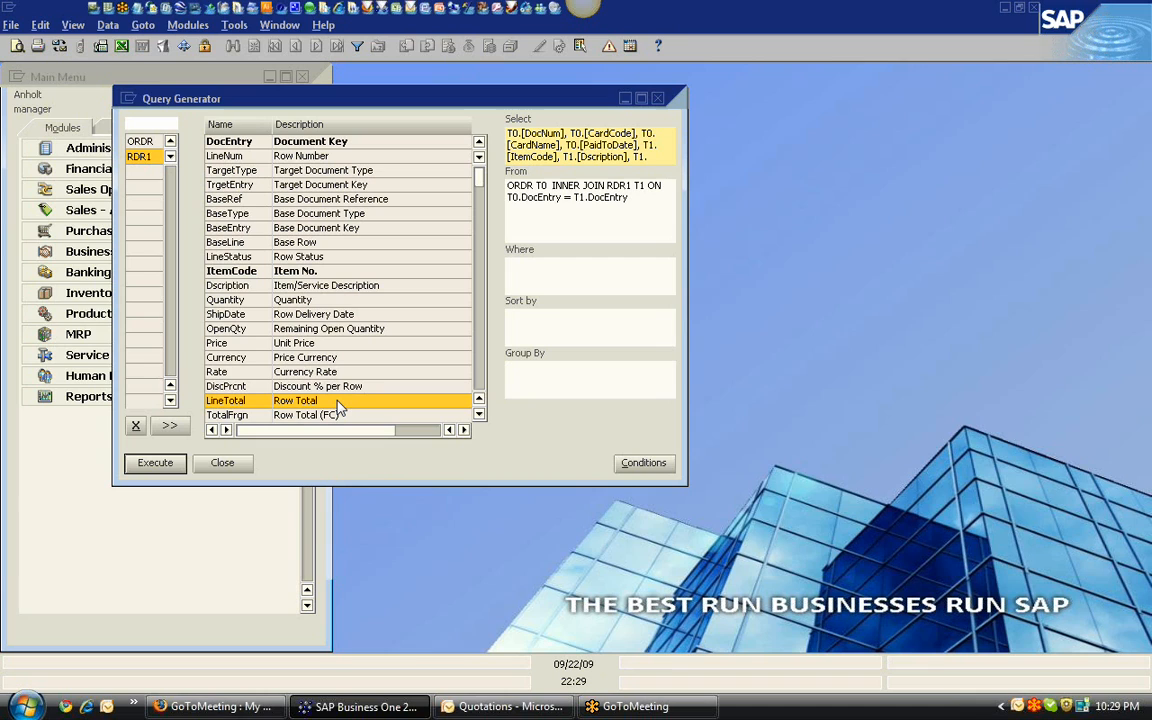
# Step: Execute the query, view its results as a chart, and close the chart
pyautogui.click(155, 463)
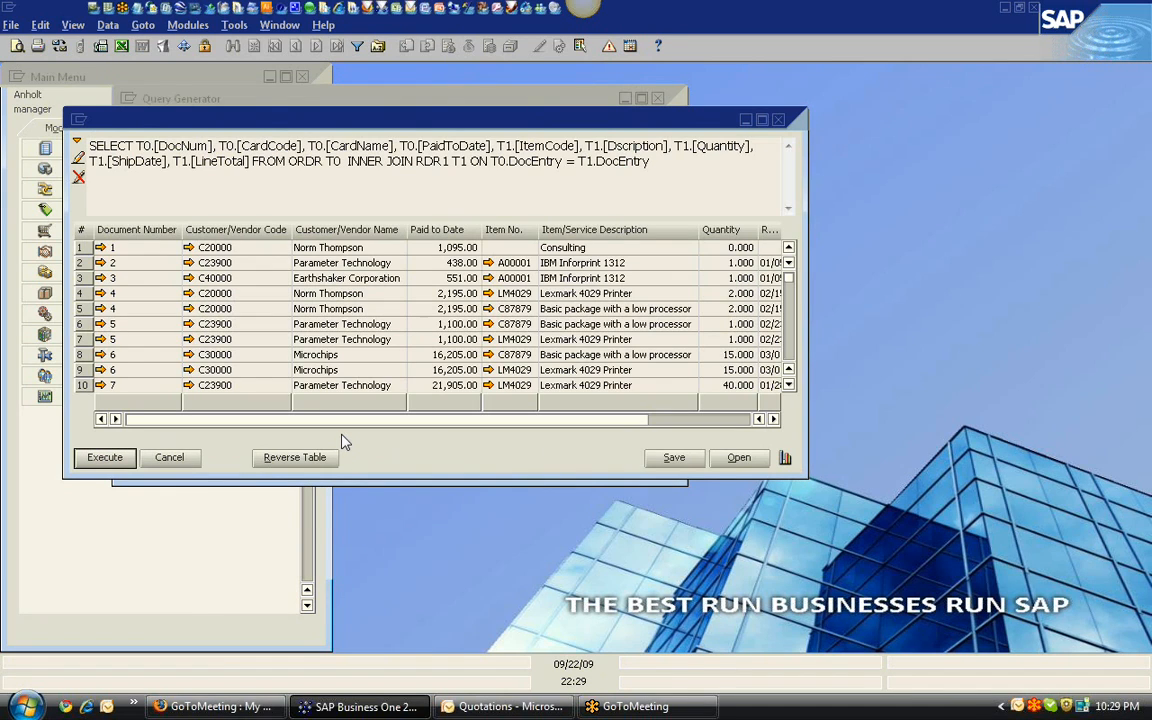
pyautogui.click(784, 457)
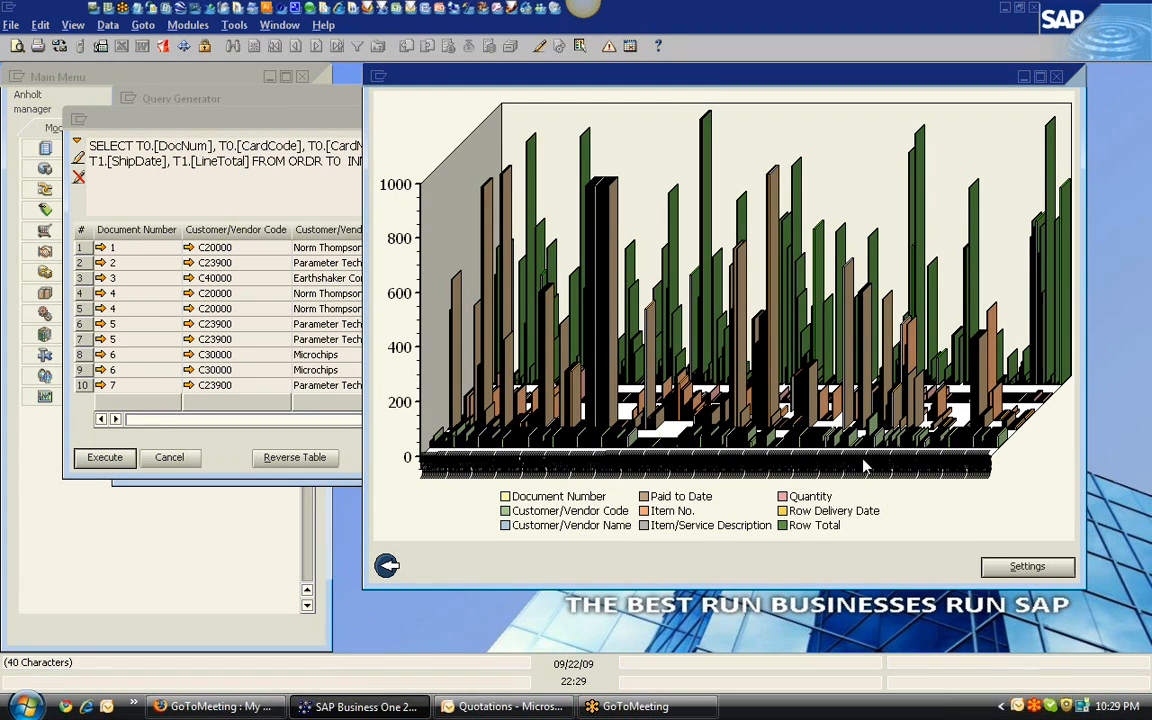
pyautogui.click(1056, 76)
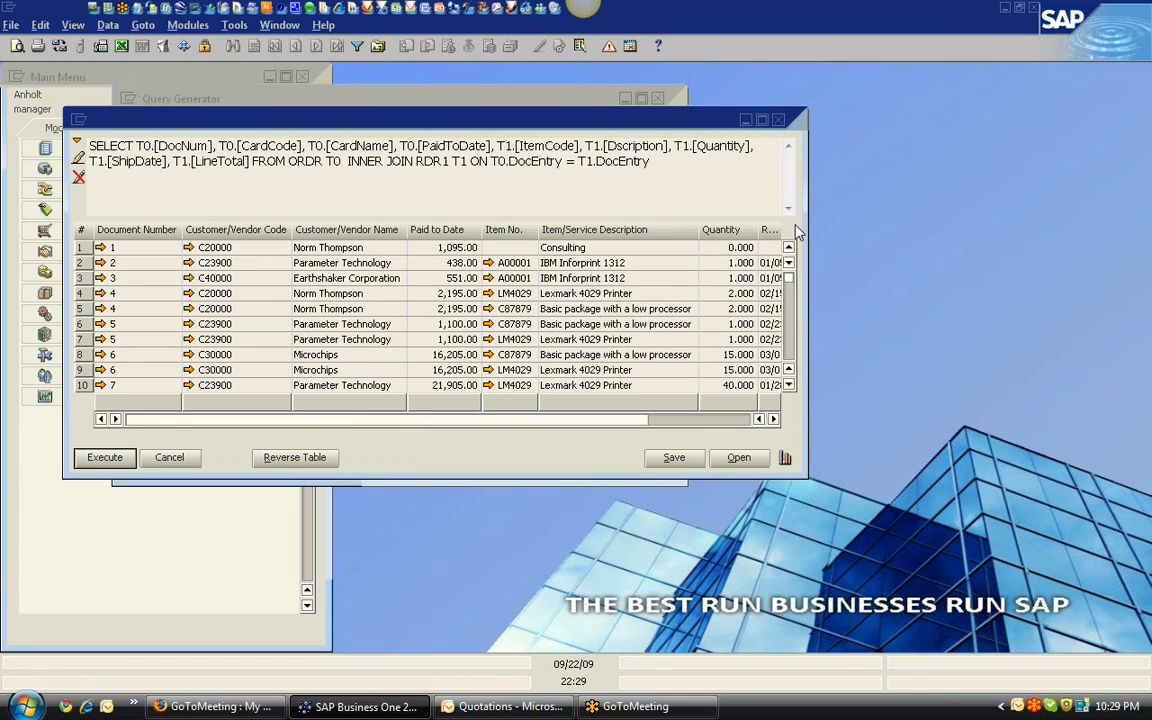
# Step: Save the query in the Sales category as a sales report named after its owner, and close the results and Query Generator windows
pyautogui.click(676, 458)
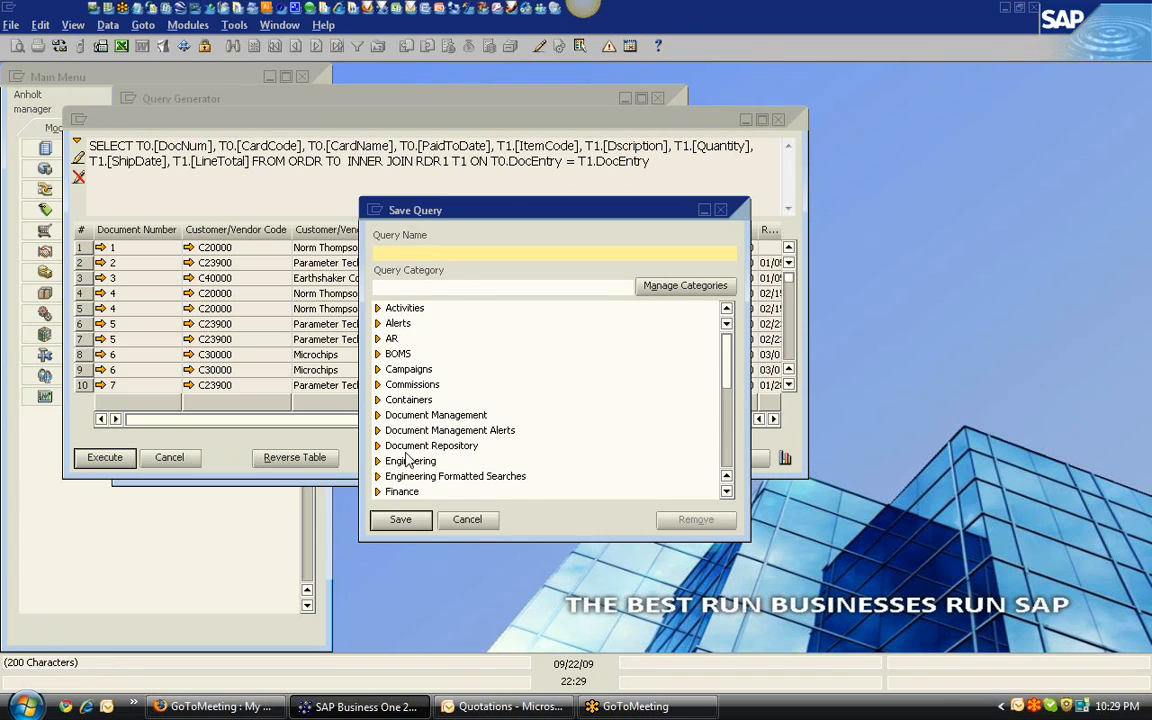
pyautogui.scroll(-4, 405, 475)
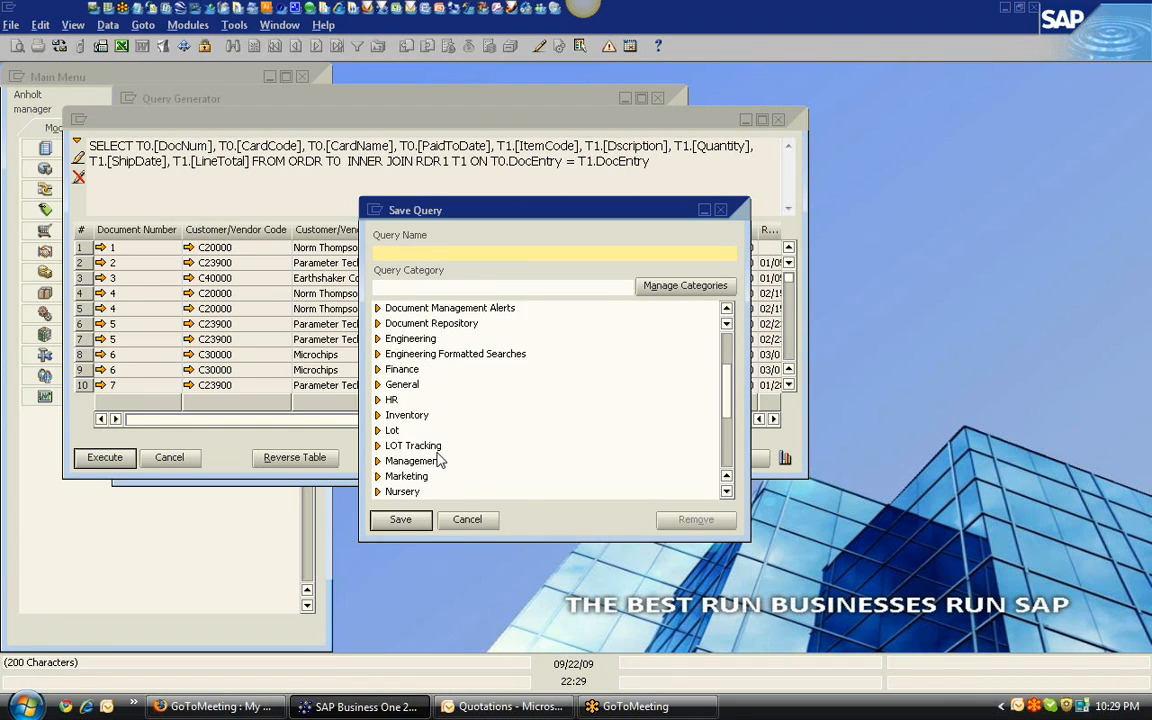
pyautogui.scroll(-3, 436, 460)
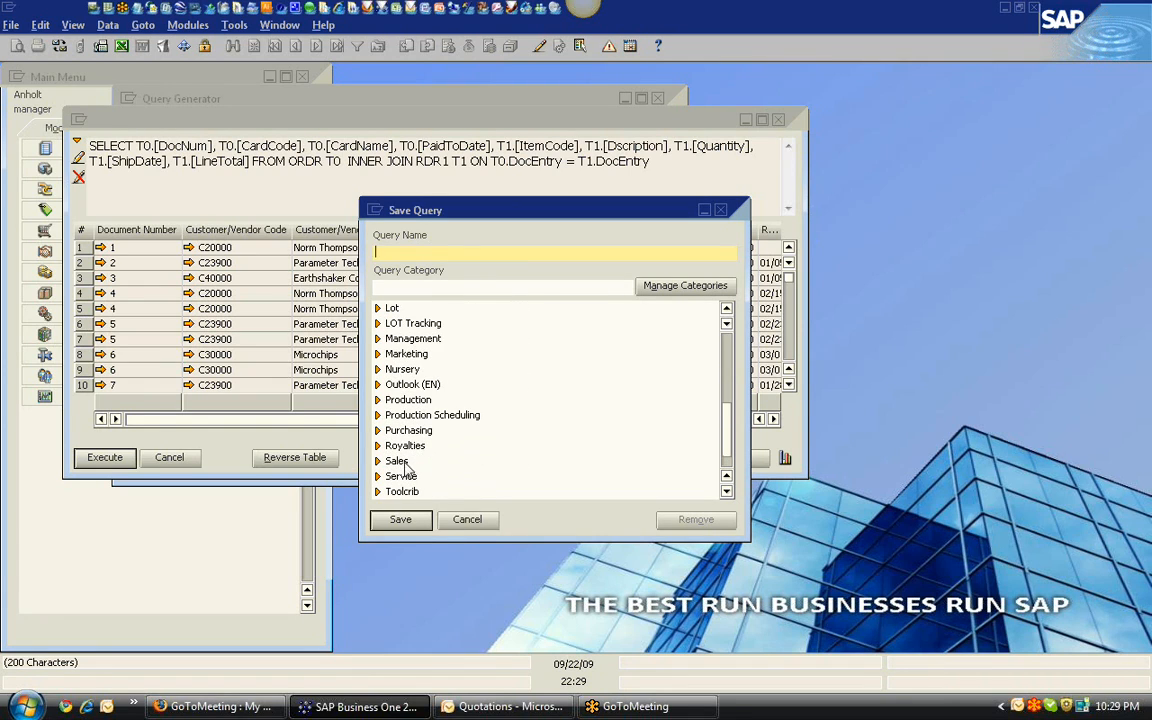
pyautogui.click(397, 461)
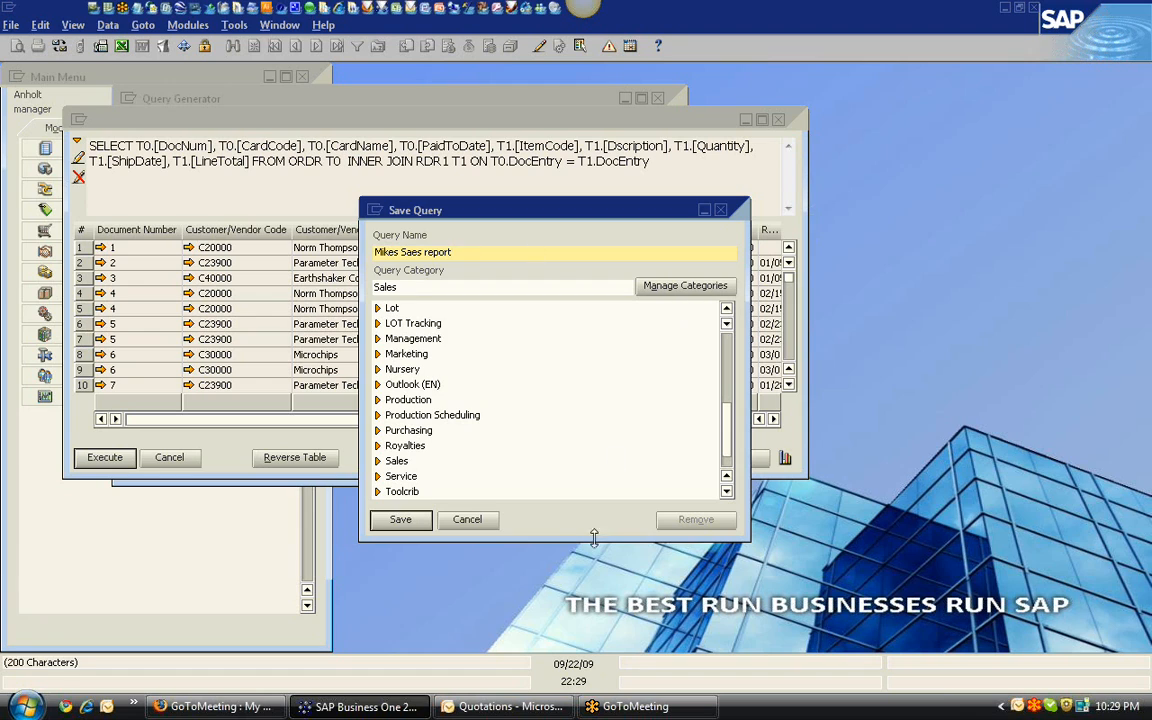
pyautogui.click(410, 519)
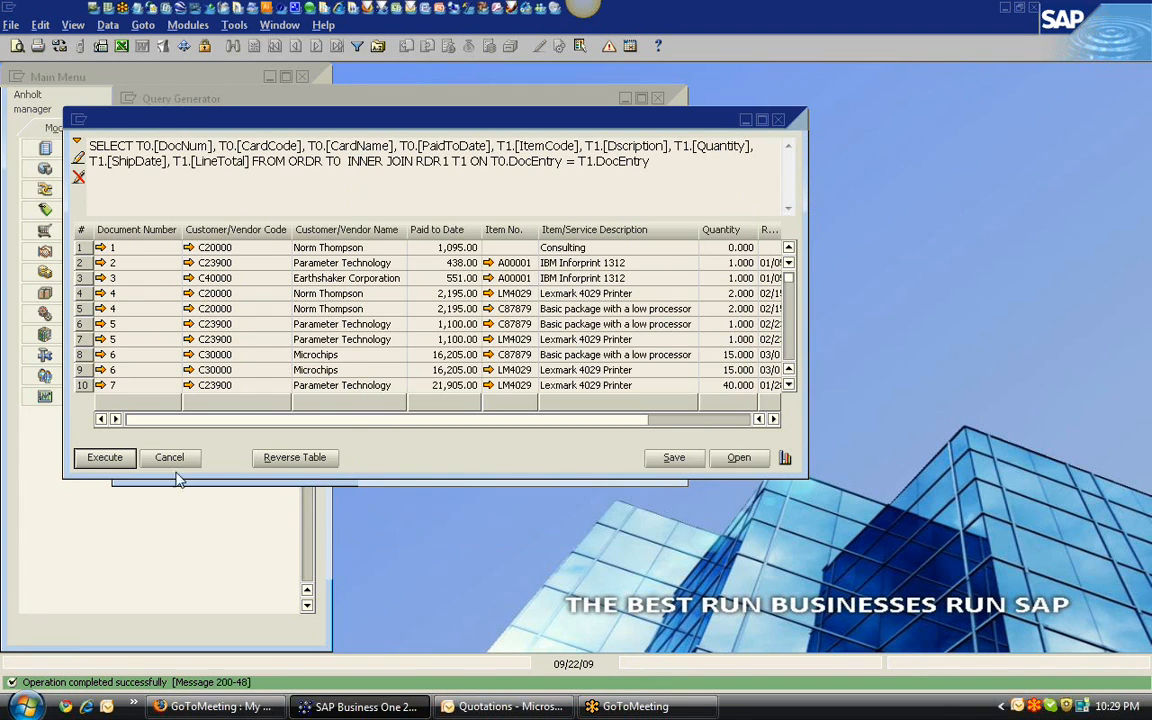
pyautogui.click(170, 456)
pyautogui.click(222, 463)
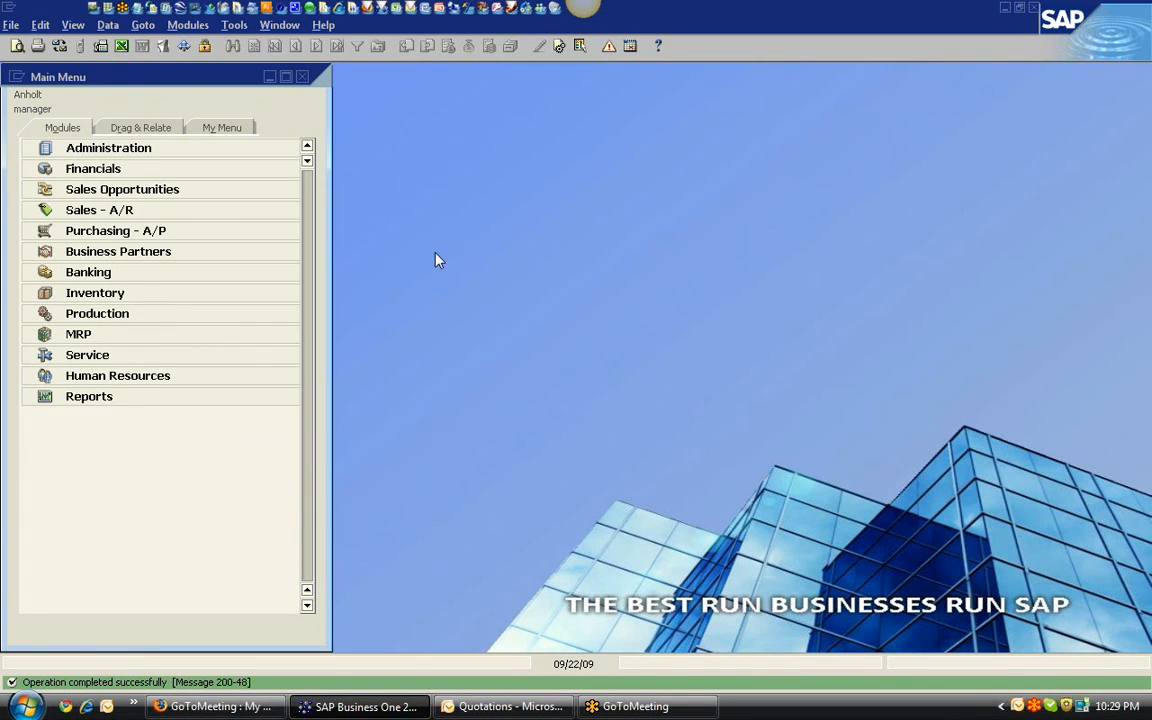
# Step: Open the Query Manager, look through the query categories, and close it
pyautogui.click(580, 47)
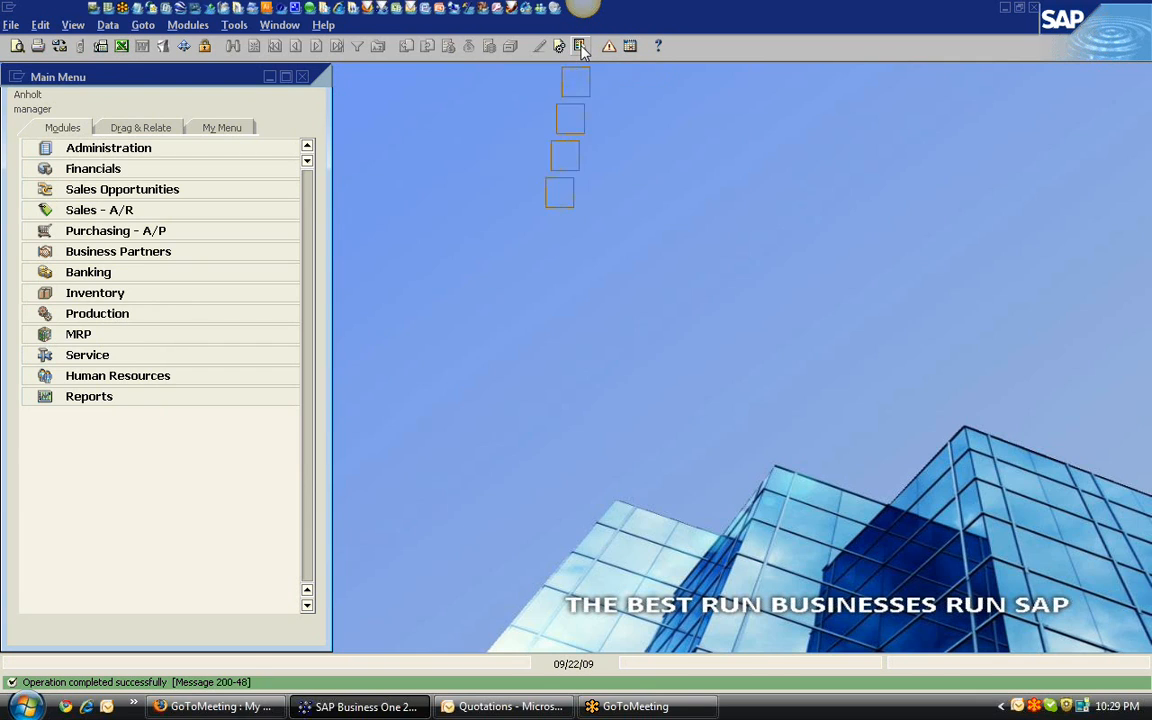
pyautogui.scroll(-1, 400, 310)
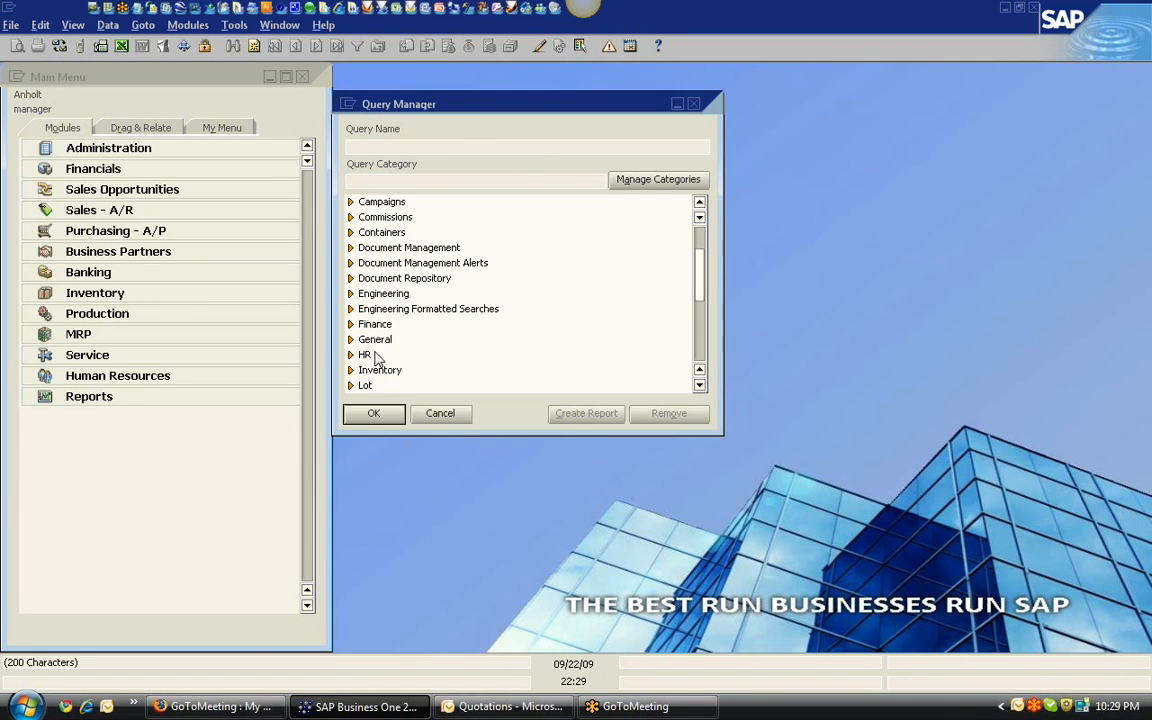
pyautogui.click(448, 413)
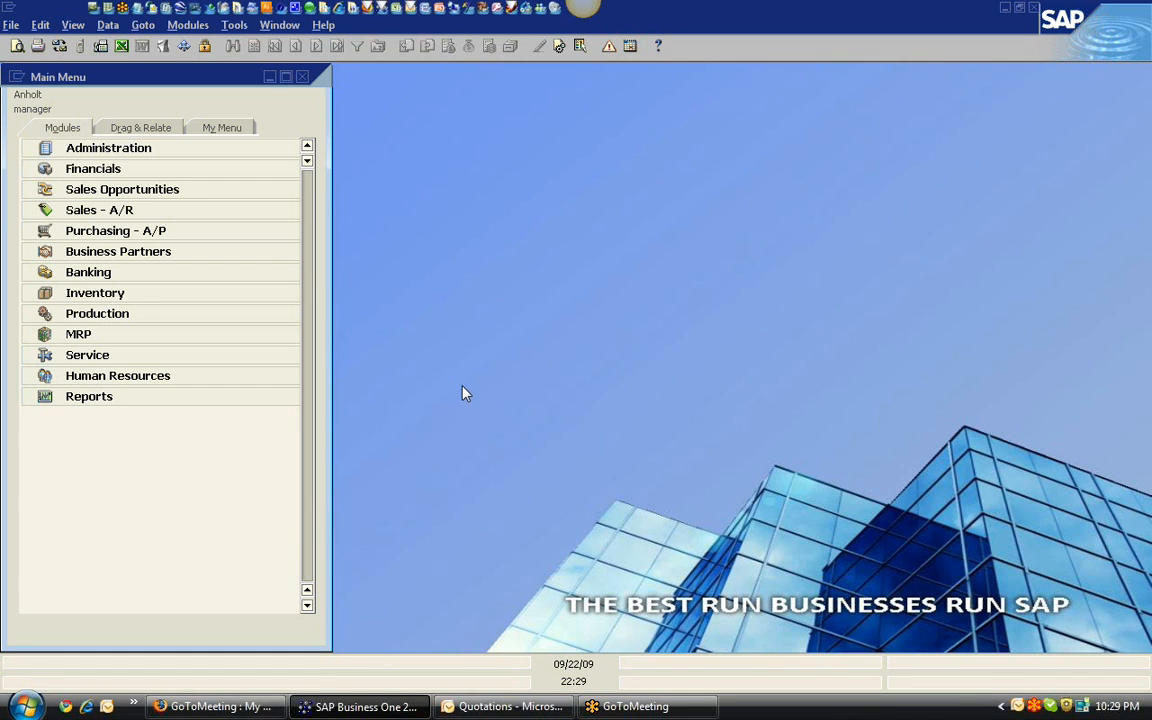
# Step: Switch to Outlook, start a new quotation, choose a customer from the business partner list, and discard the quotation without saving
pyautogui.click(505, 706)
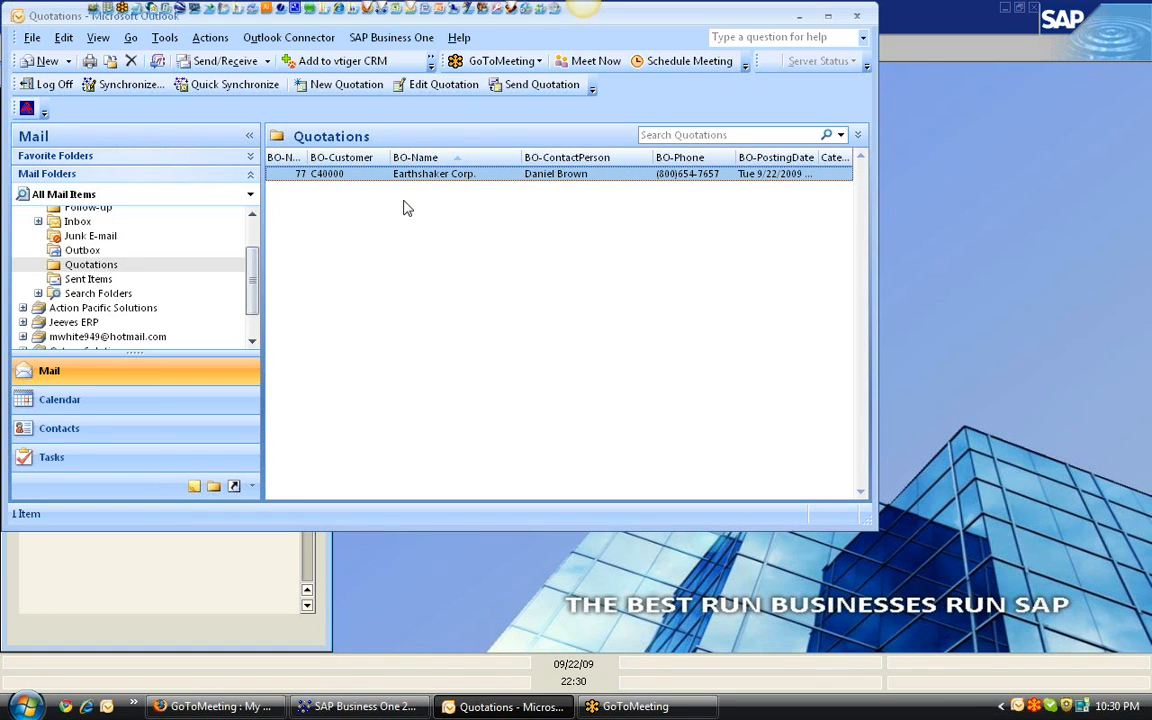
pyautogui.click(352, 85)
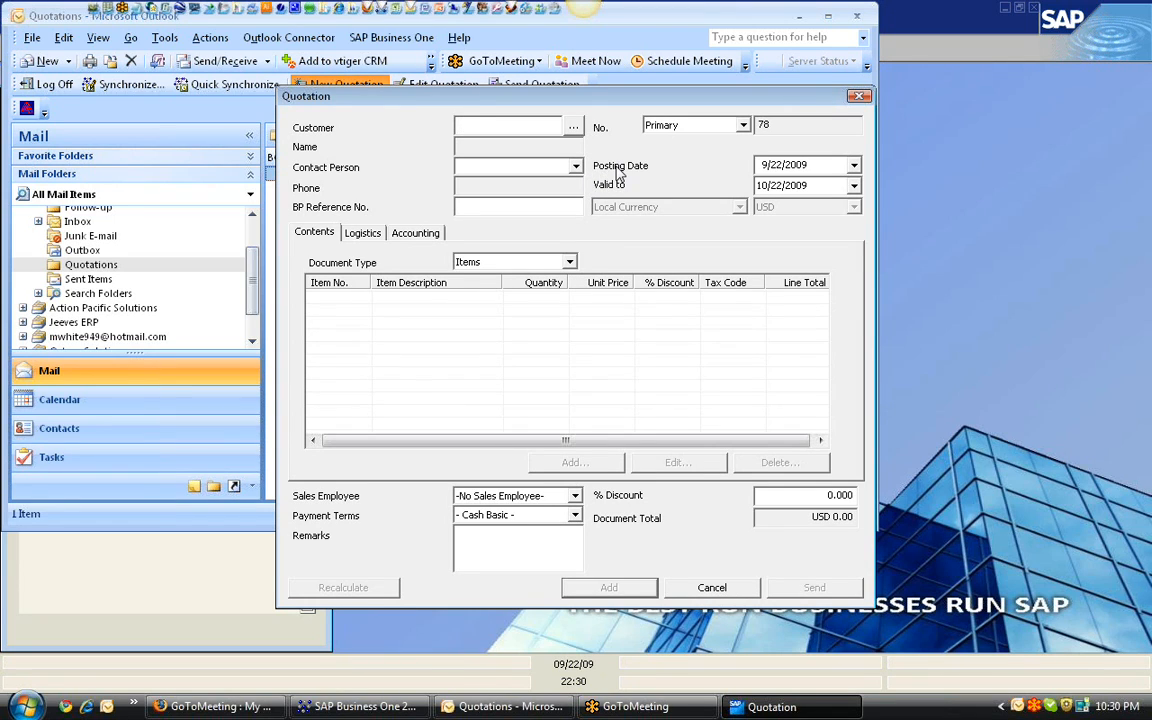
pyautogui.click(520, 127)
pyautogui.press('Tab')
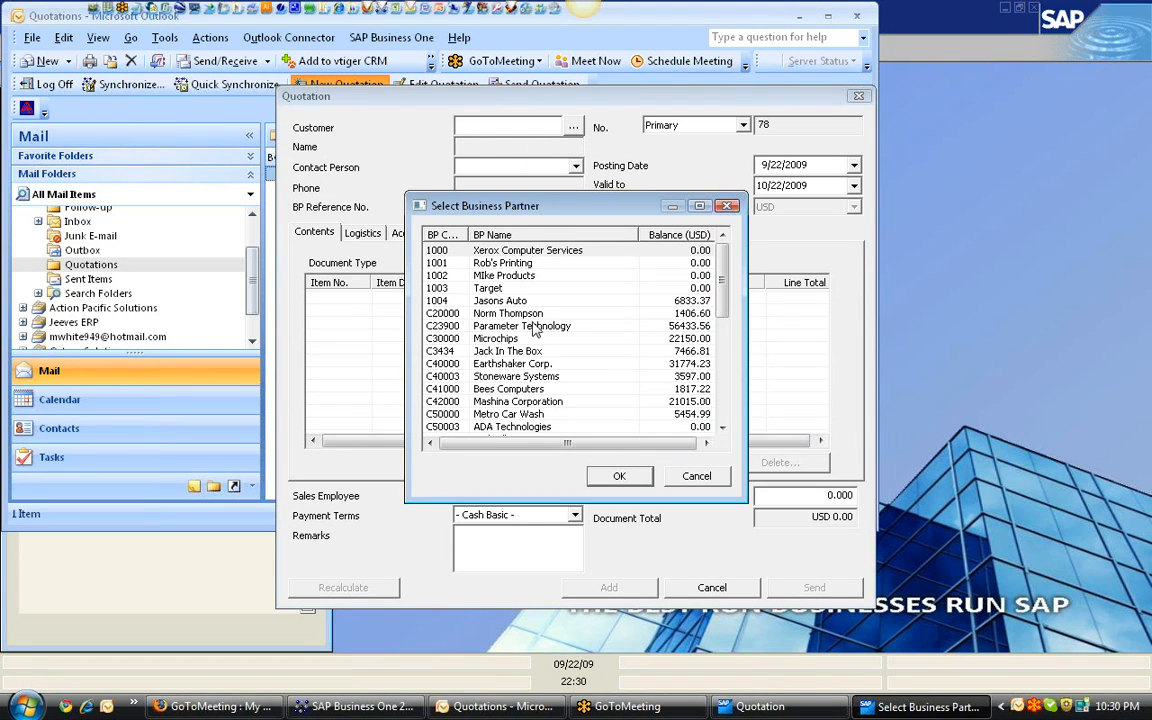
pyautogui.doubleClick(462, 313)
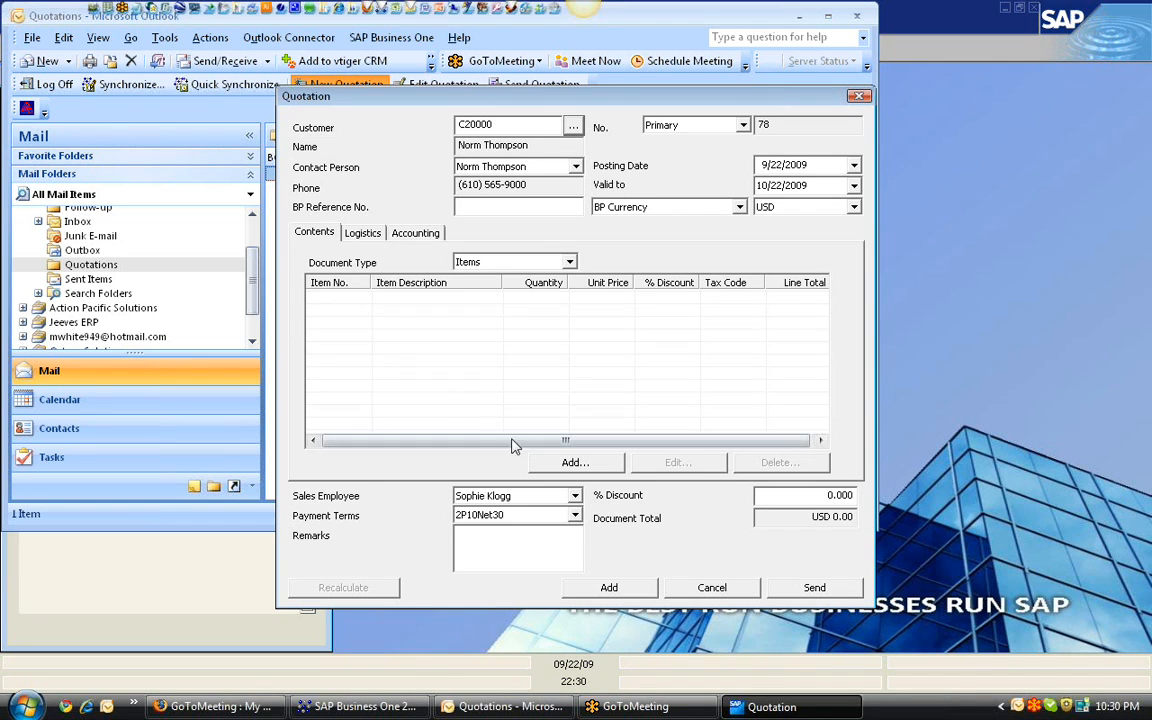
pyautogui.click(712, 587)
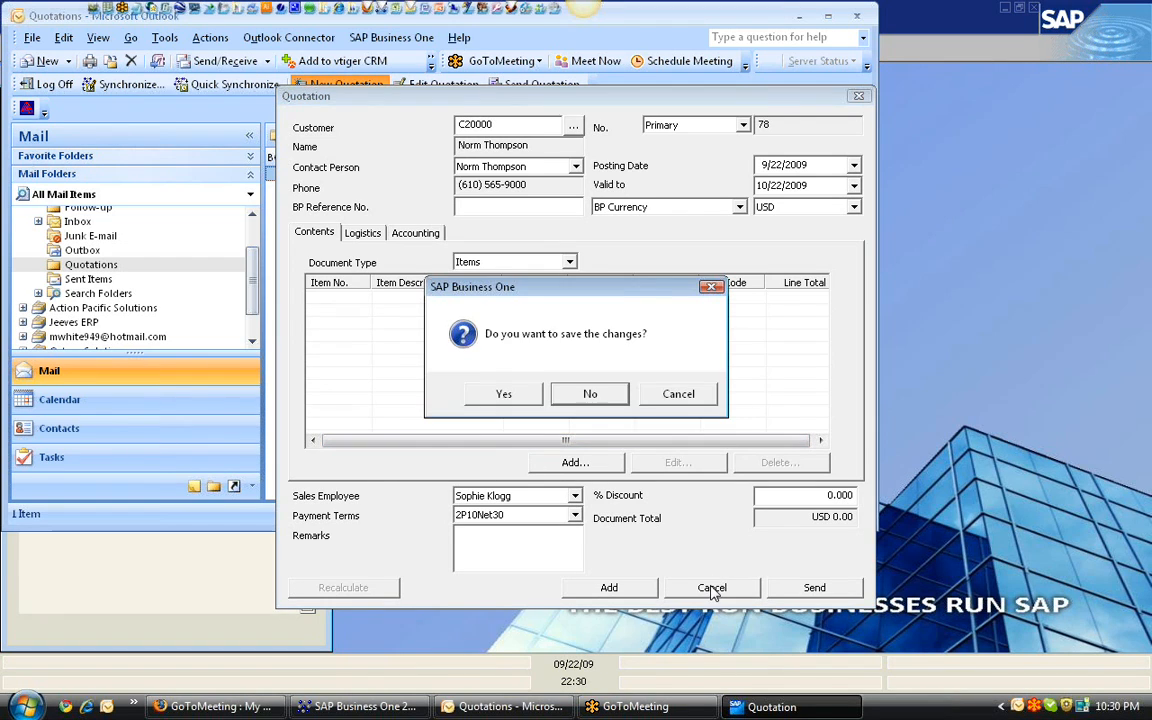
pyautogui.click(590, 392)
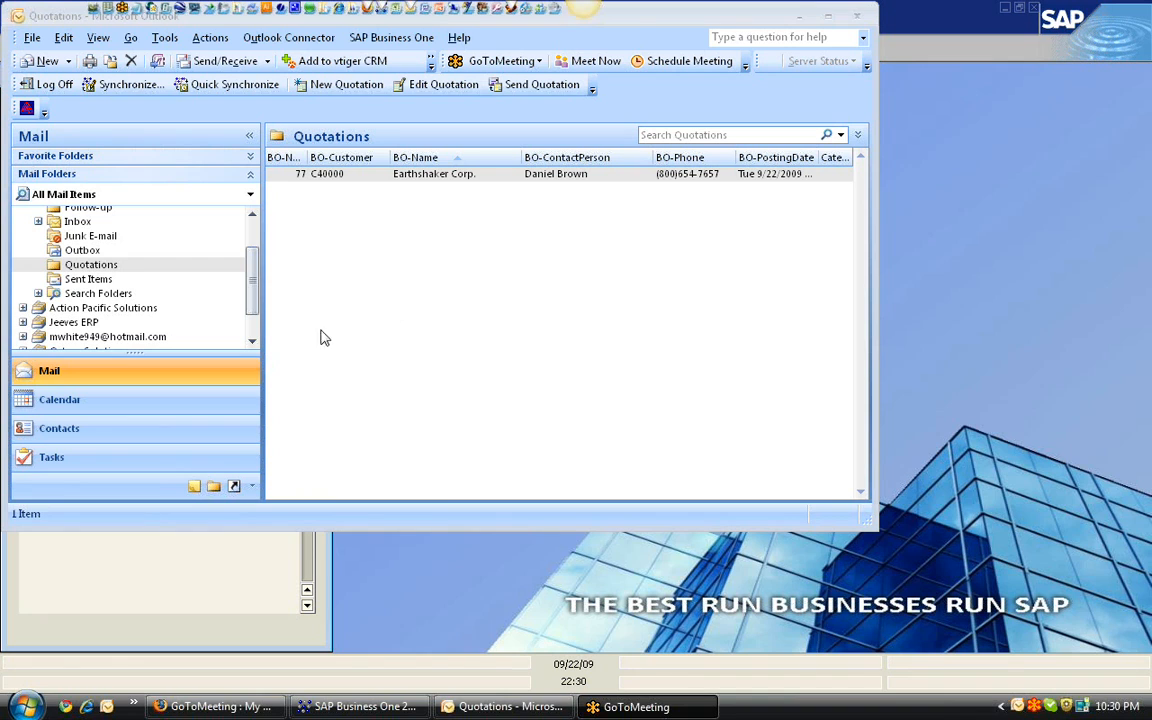
# Step: Open the Earthshaker Corp. contact and delete the Excel snapshot attachment from its notes
pyautogui.click(70, 431)
pyautogui.click(362, 387)
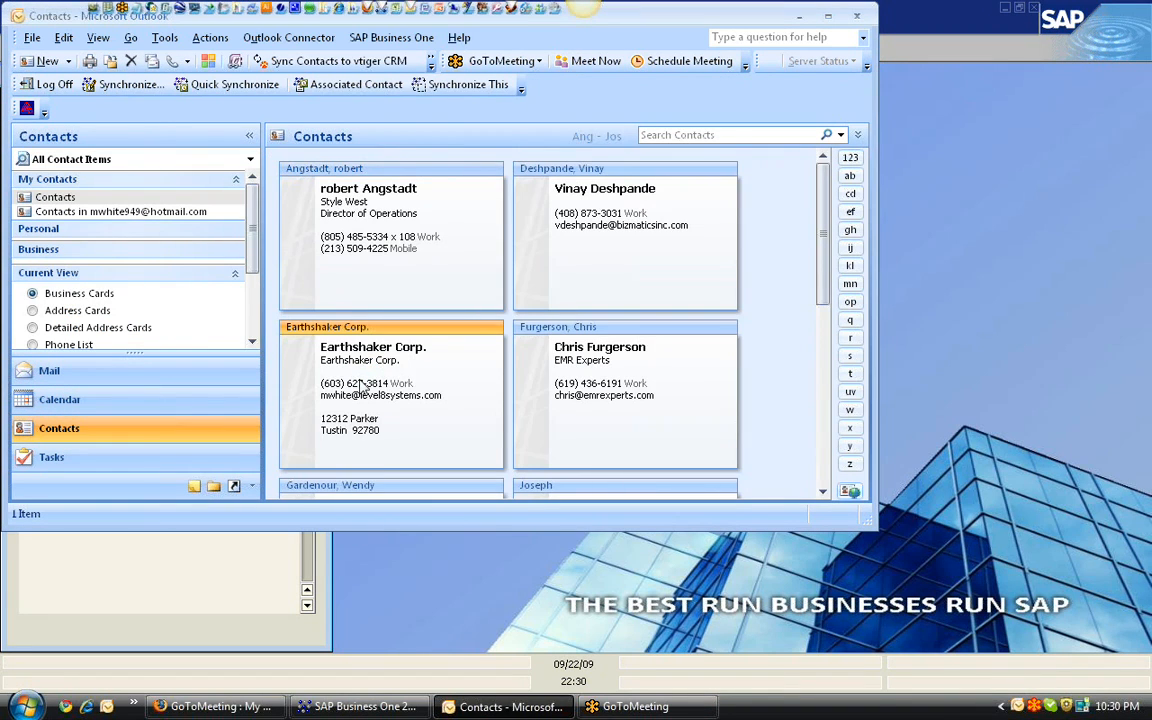
pyautogui.doubleClick(362, 387)
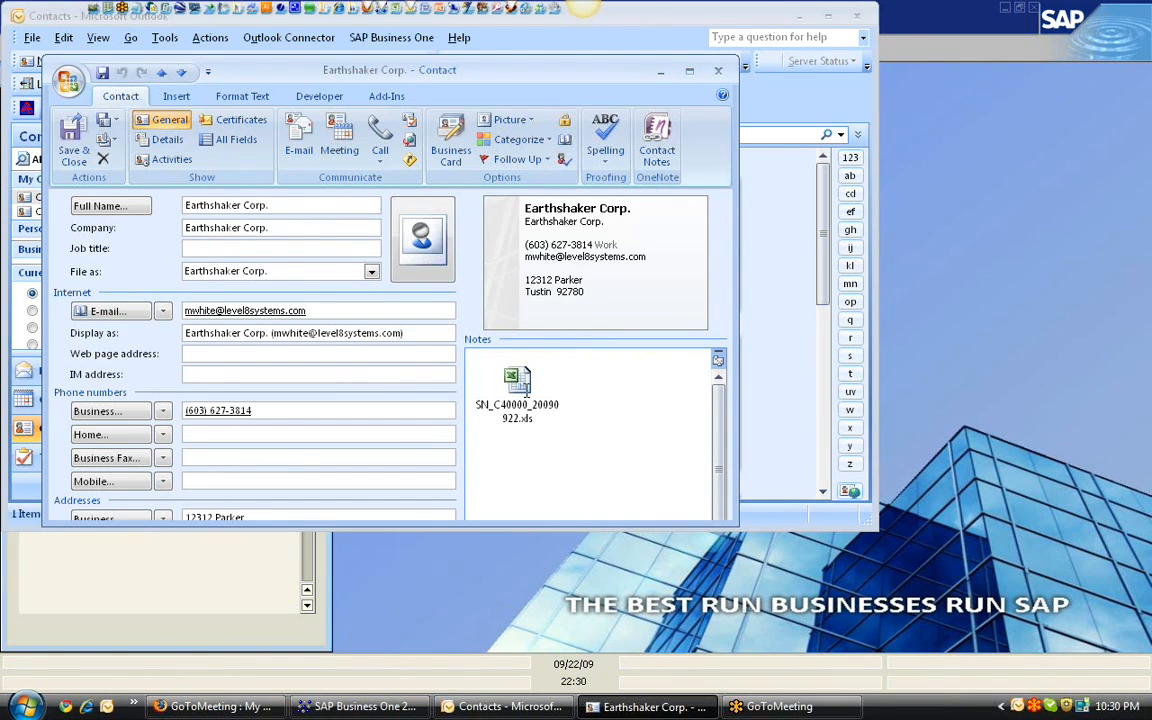
pyautogui.click(527, 395)
pyautogui.click(577, 412)
pyautogui.press('BackSpace')
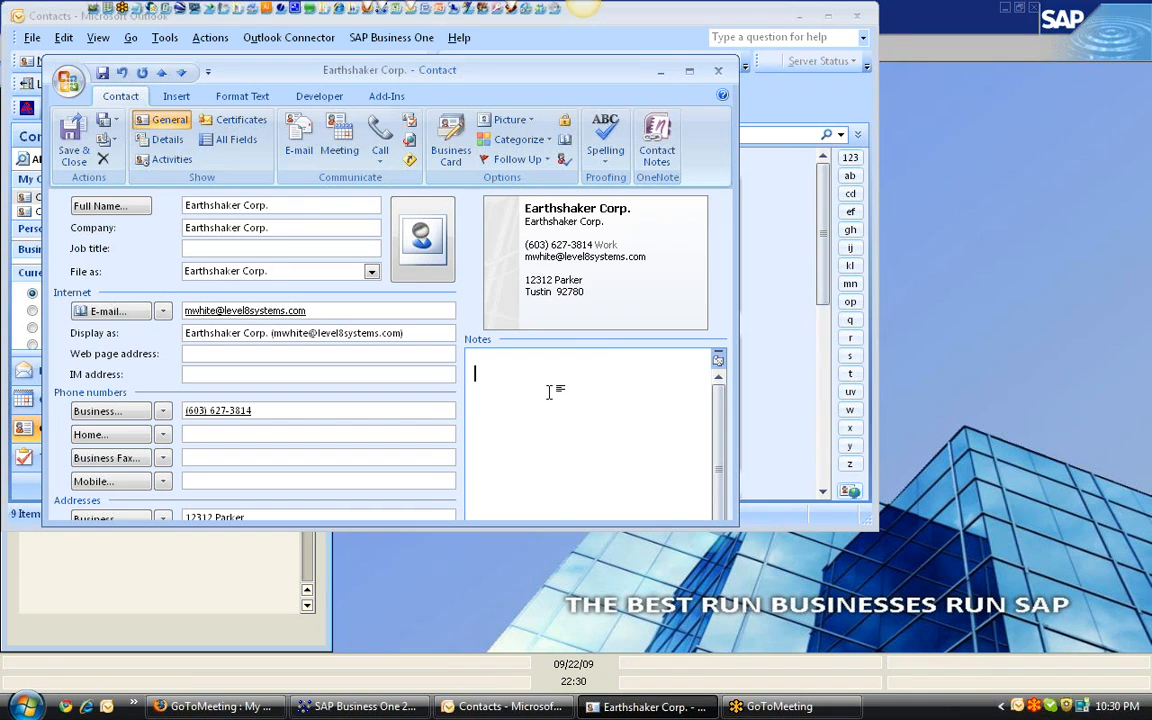
# Step: Synchronize the Earthshaker Corp. contact with SAP Business One and create a new business partner snapshot
pyautogui.click(384, 98)
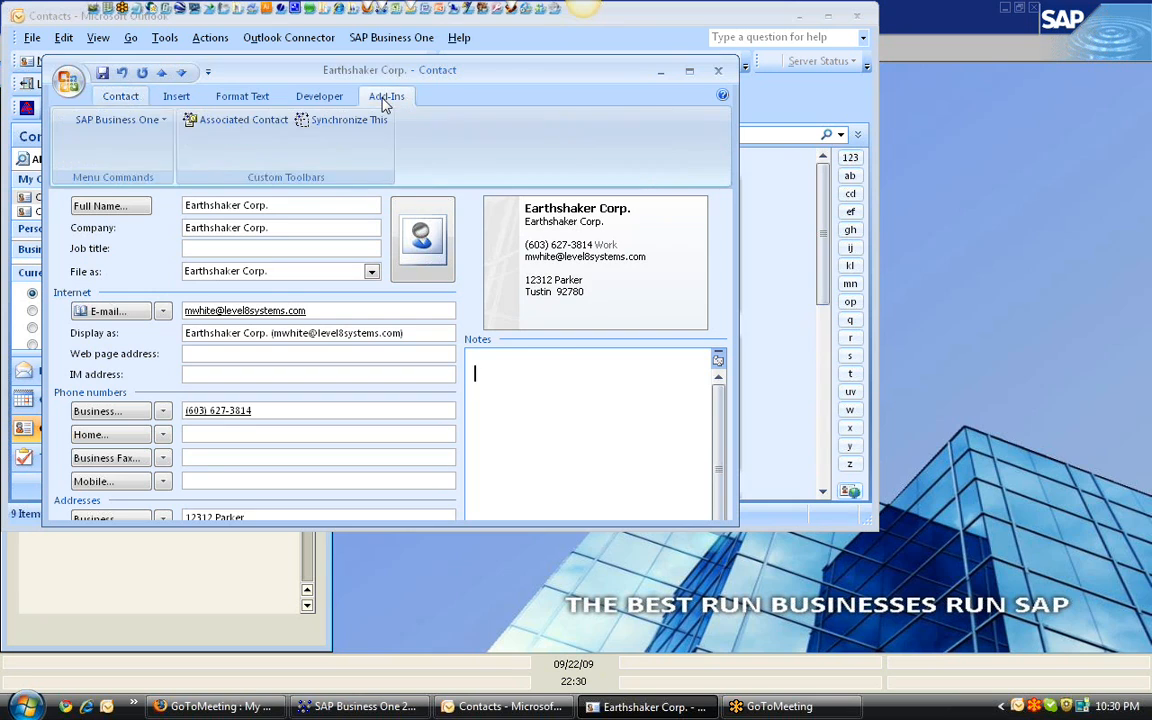
pyautogui.click(350, 121)
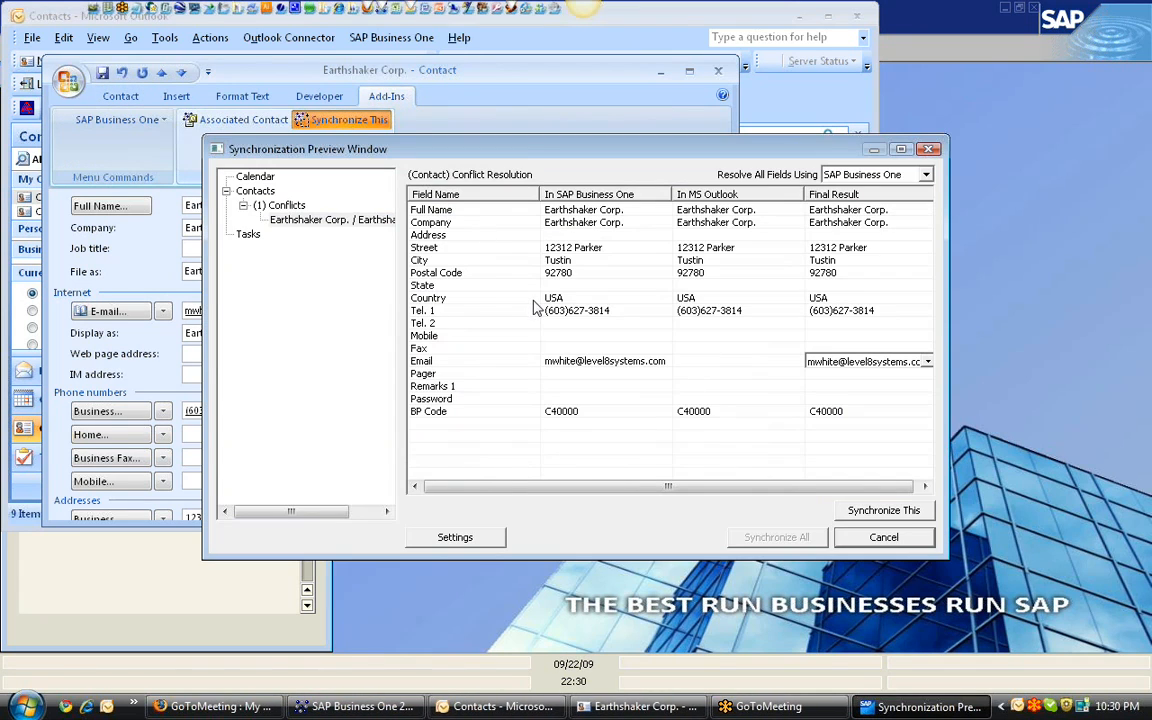
pyautogui.click(880, 510)
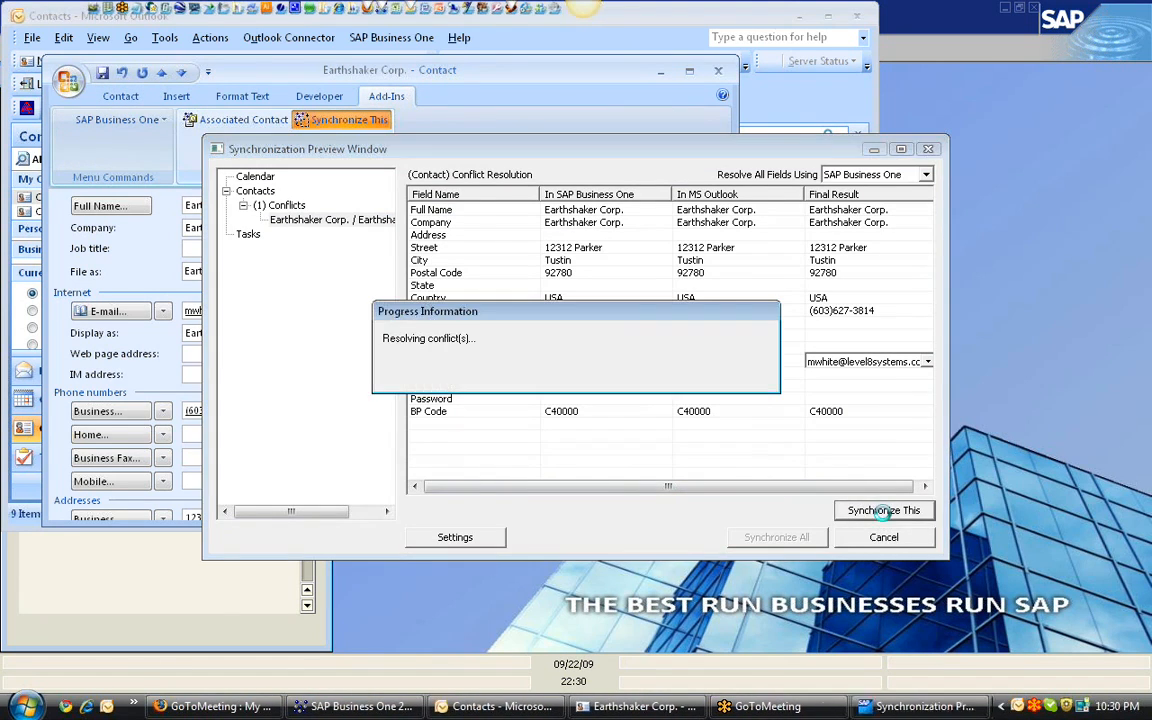
pyautogui.click(645, 394)
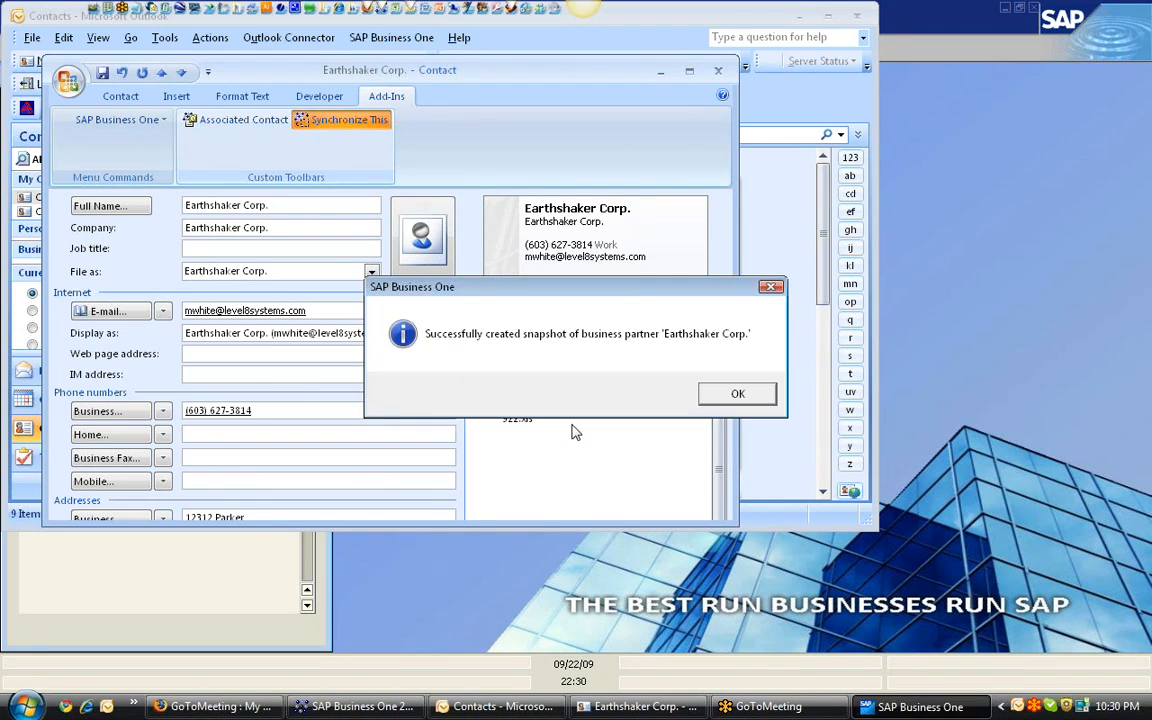
pyautogui.click(738, 393)
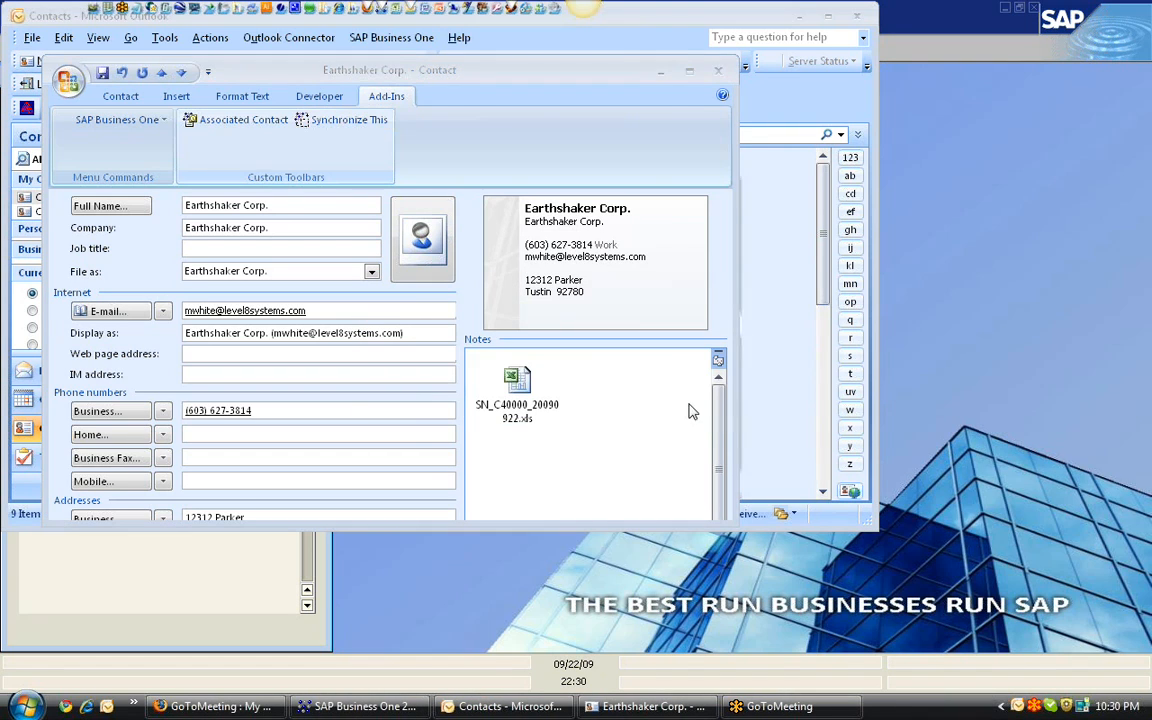
# Step: Open the customer snapshot workbook attached to the contact's notes in Excel
pyautogui.doubleClick(517, 389)
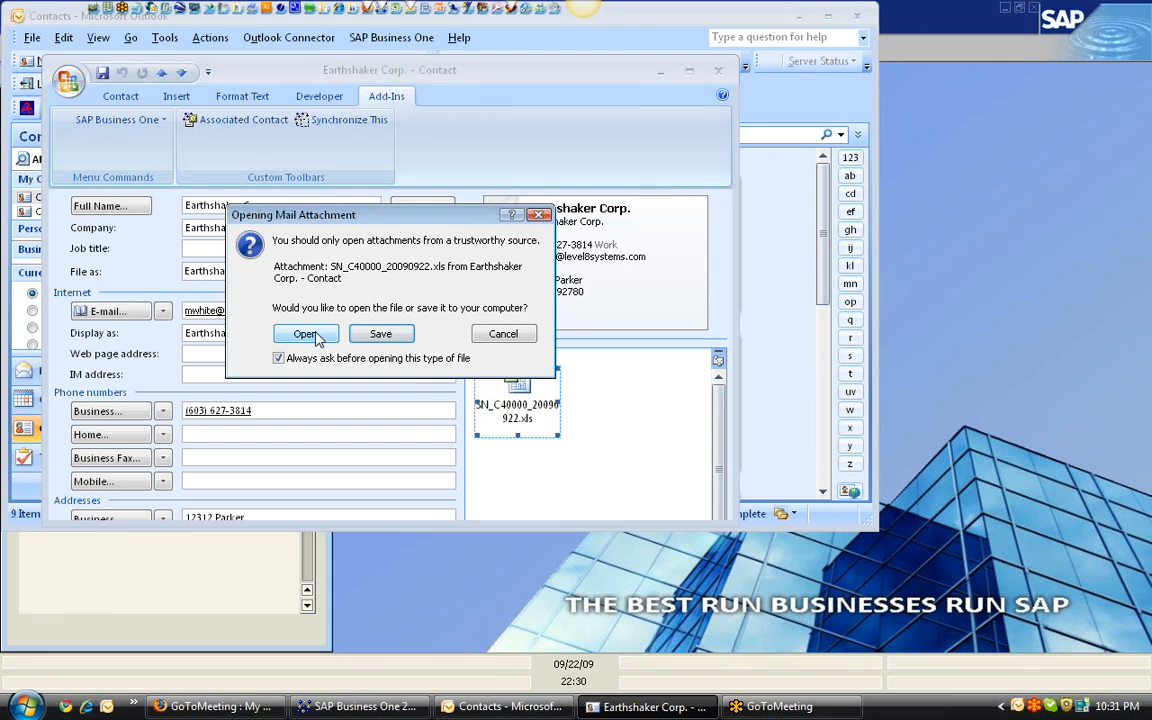
pyautogui.click(305, 334)
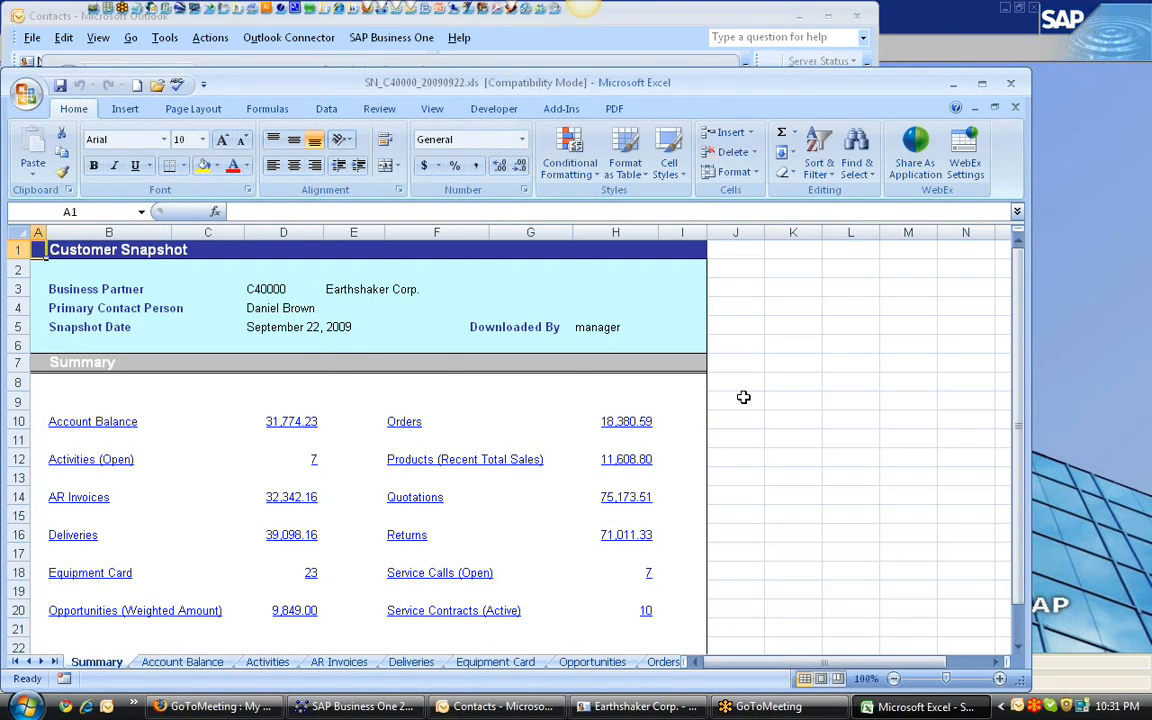
pyautogui.moveTo(643, 92); pyautogui.dragTo(645, 58)
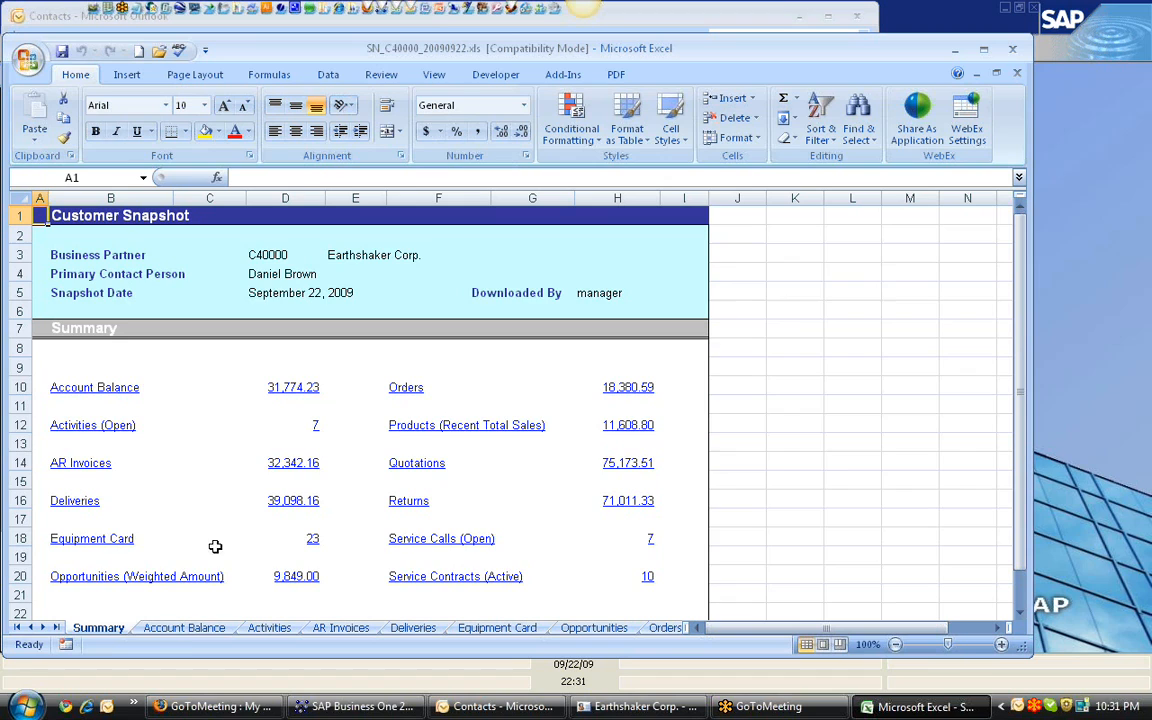
# Step: Look through the snapshot's sheets from Account Balance, Activities and AR Invoices through Opportunities, Products, Quotations and Service Calls
pyautogui.click(197, 629)
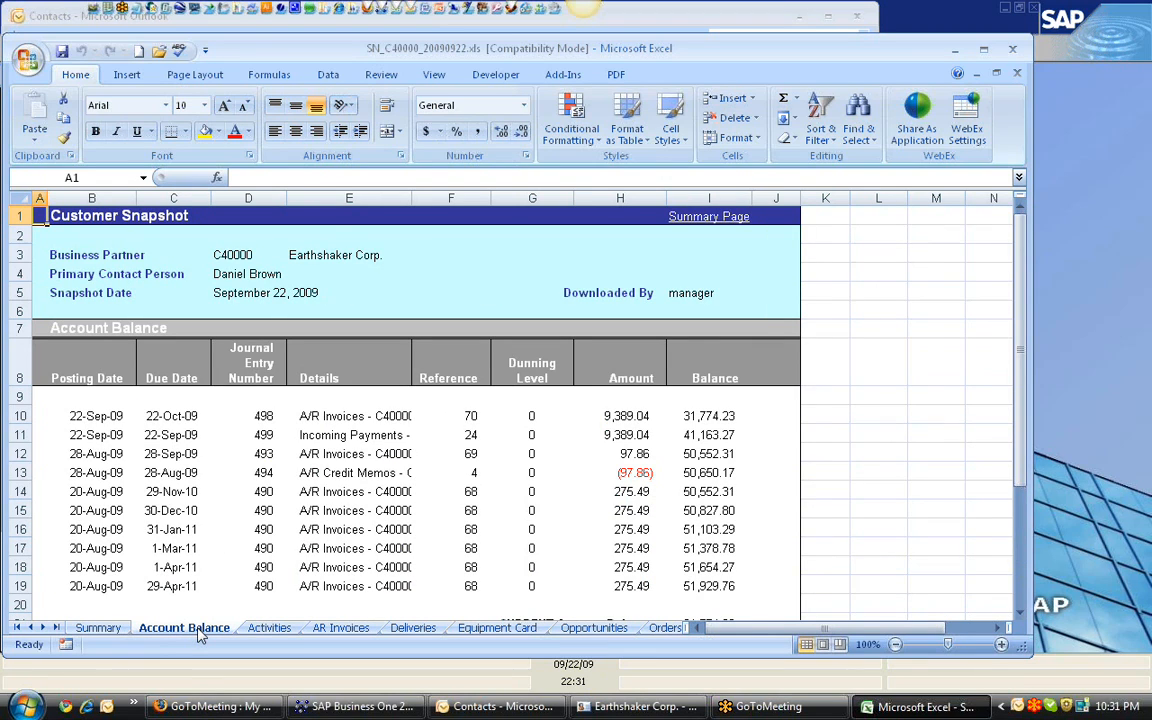
pyautogui.click(272, 629)
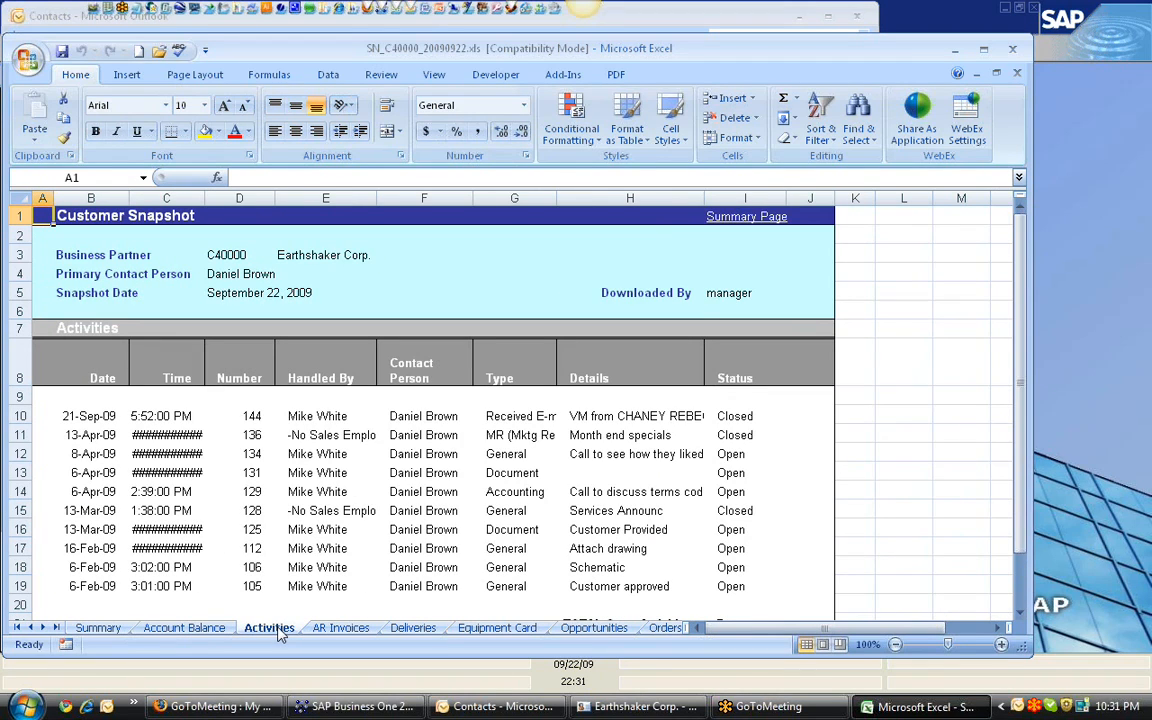
pyautogui.click(336, 630)
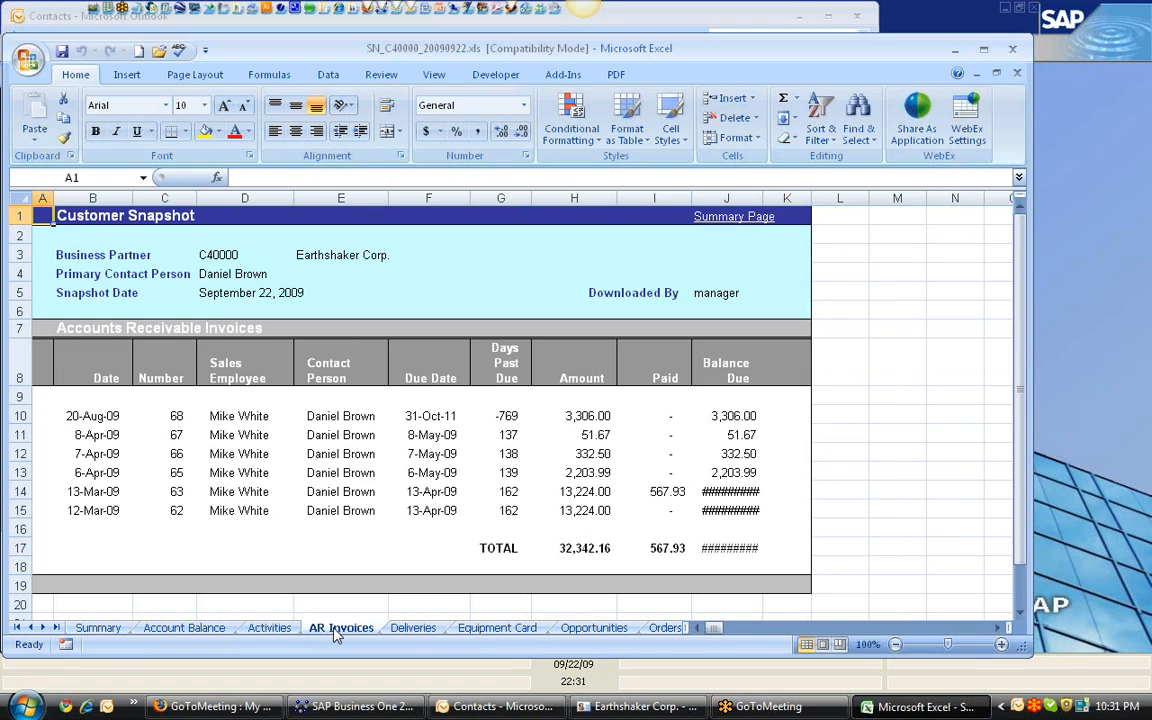
pyautogui.click(410, 632)
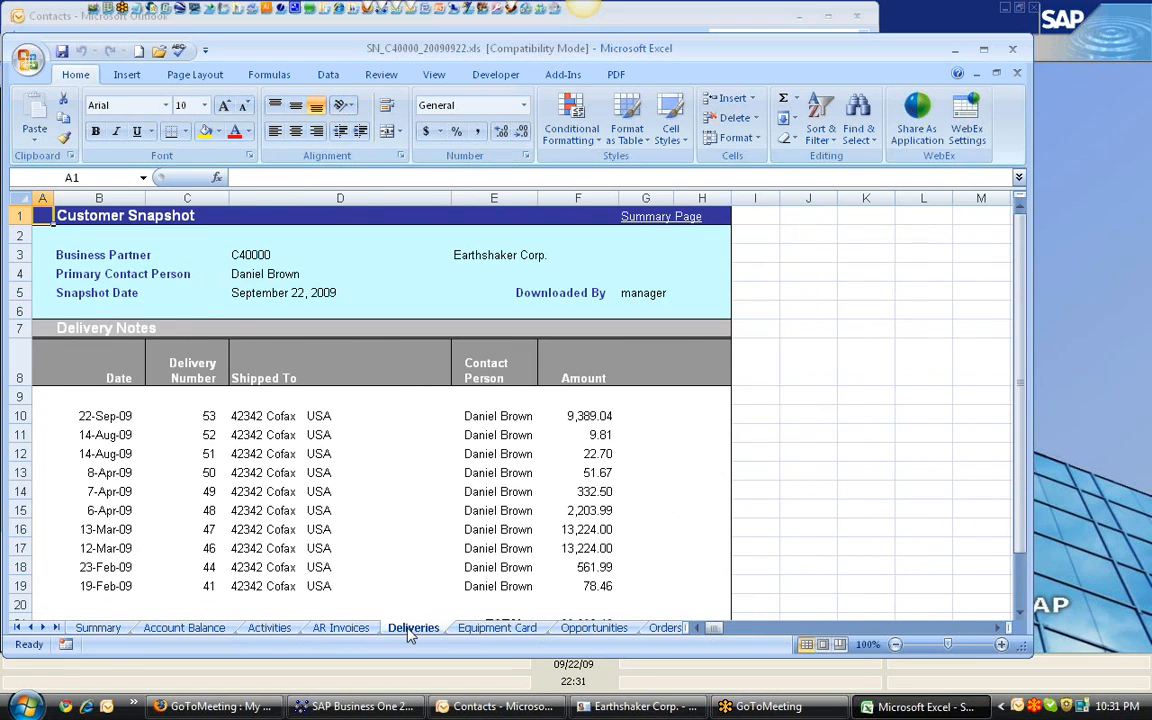
pyautogui.click(480, 632)
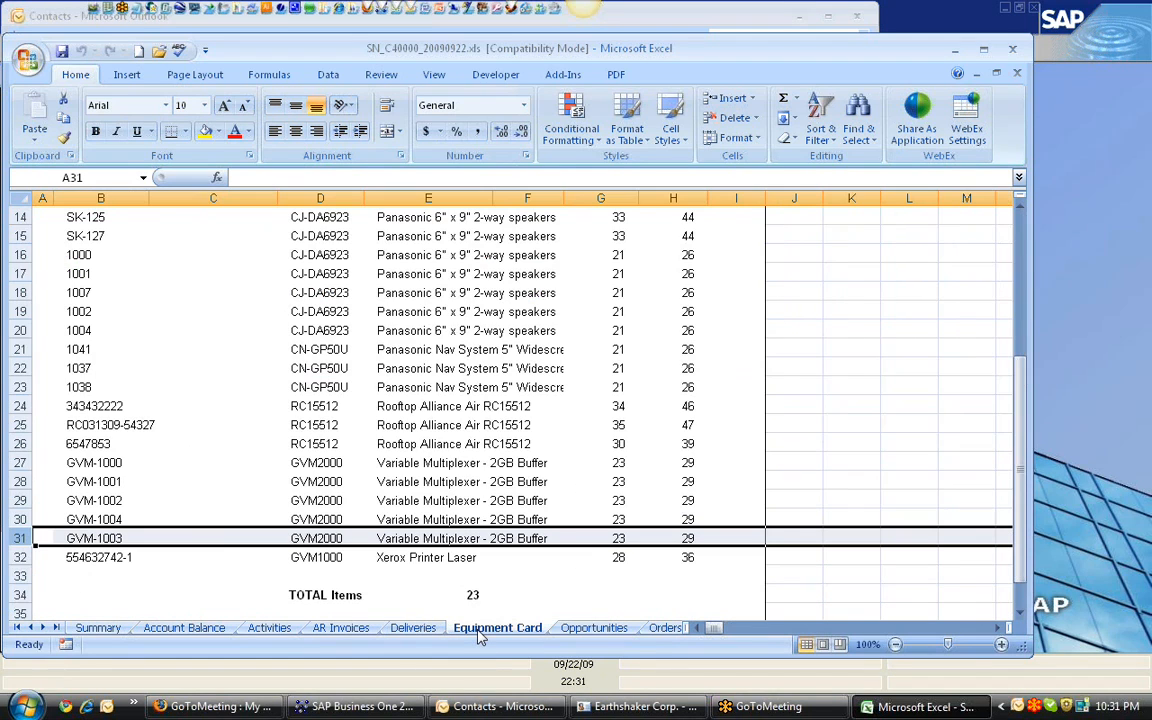
pyautogui.click(593, 630)
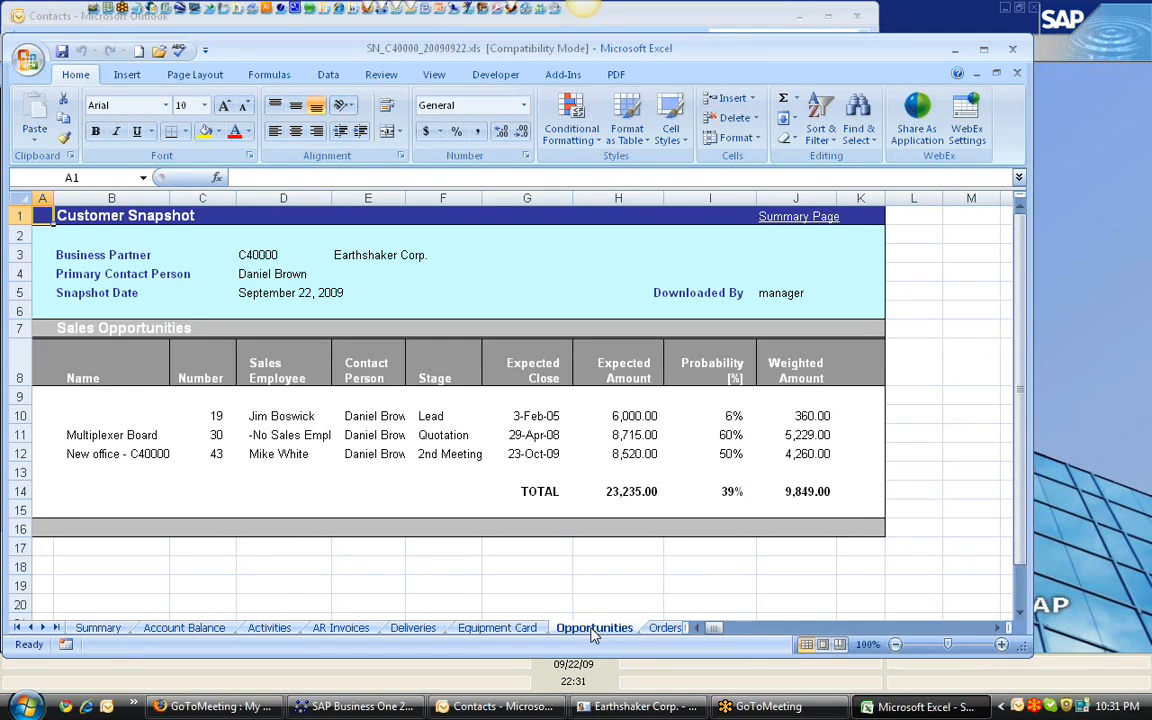
pyautogui.click(663, 630)
pyautogui.click(662, 630)
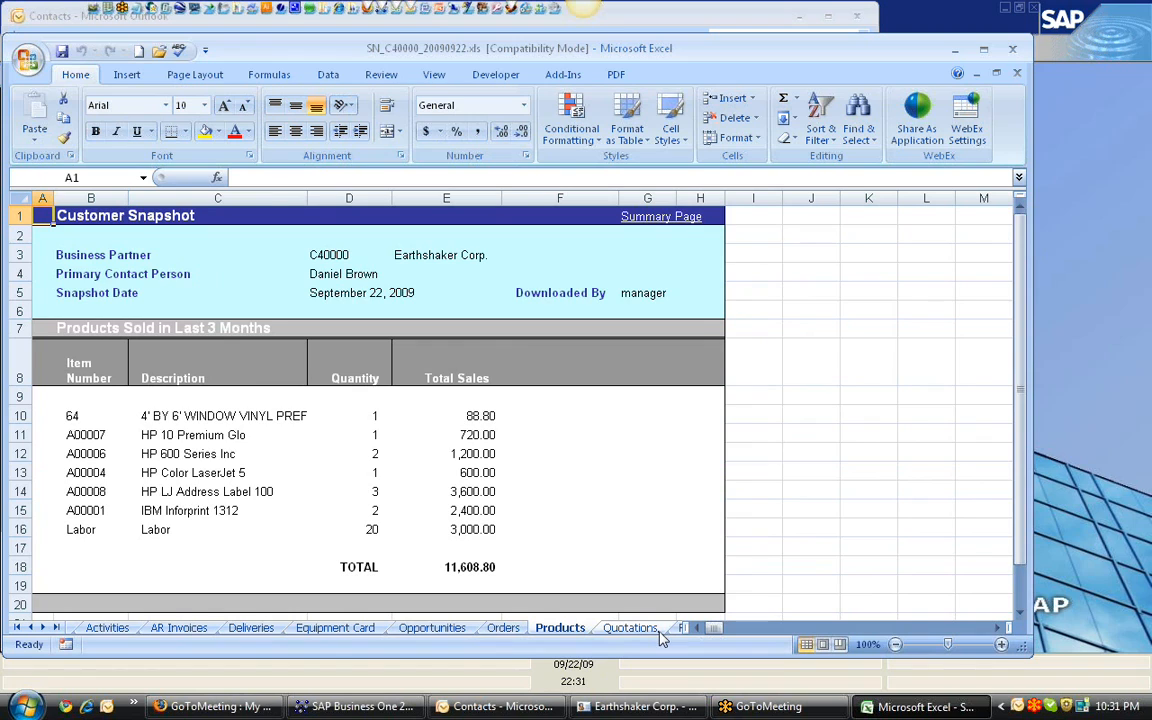
pyautogui.click(640, 630)
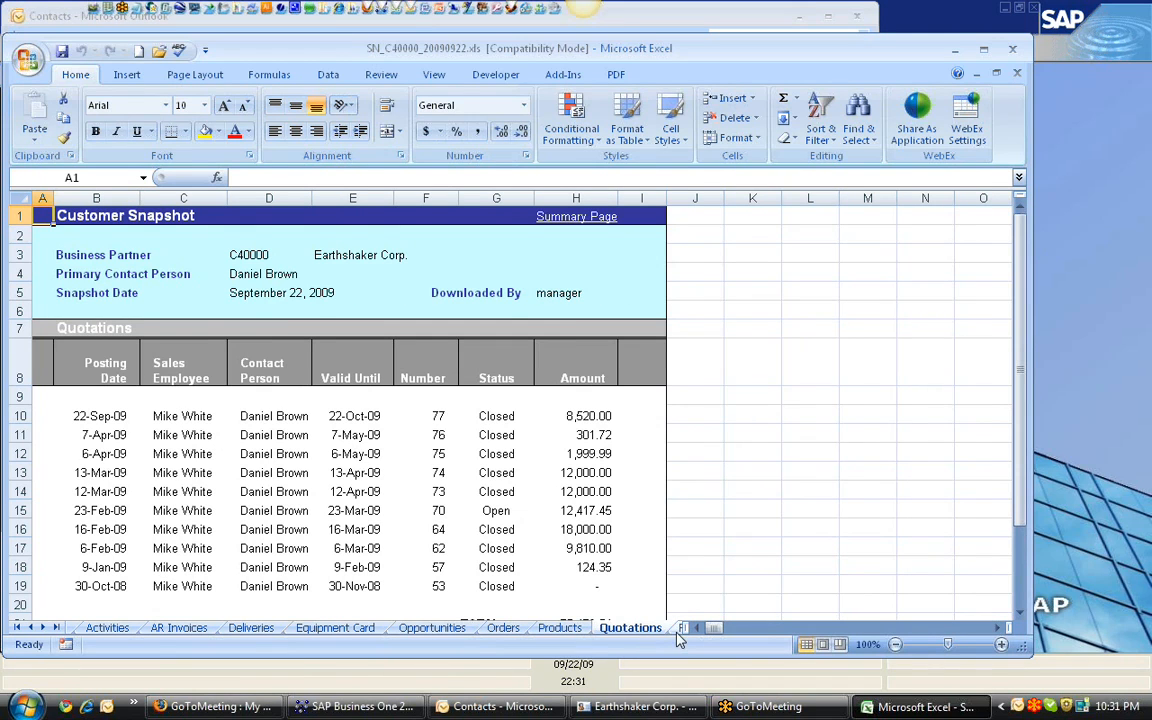
pyautogui.click(680, 631)
pyautogui.click(679, 630)
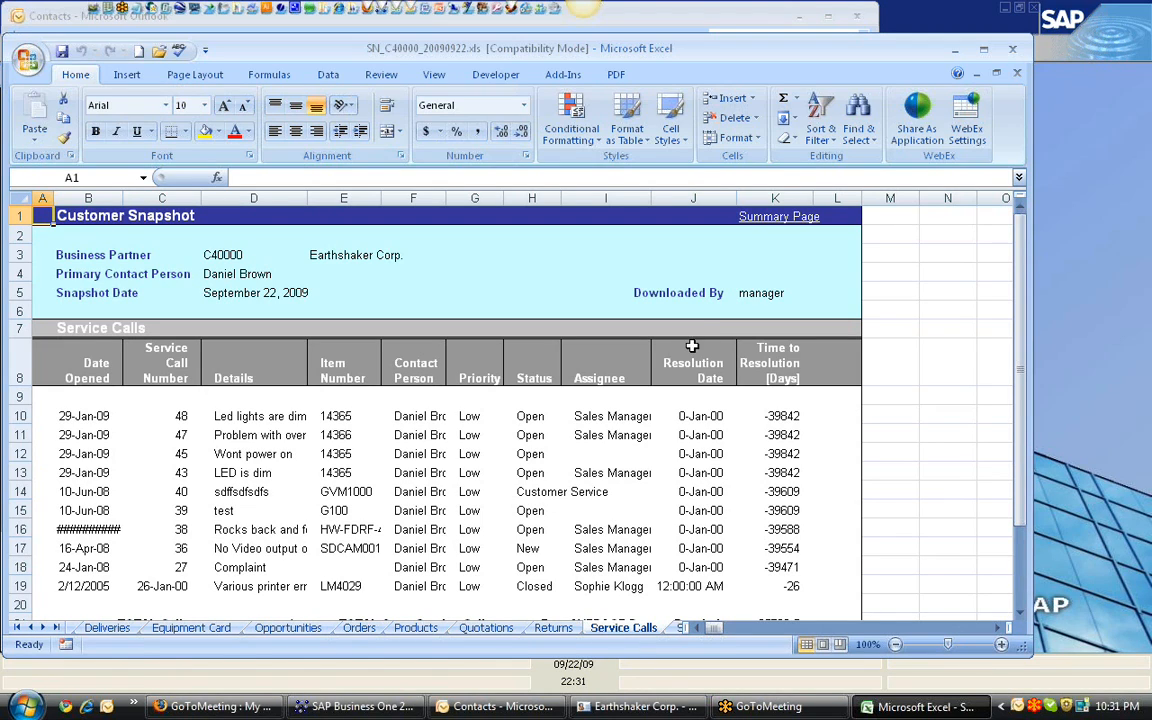
# Step: Close the snapshot workbook and the Earthshaker Corp. contact without saving changes
pyautogui.click(1016, 51)
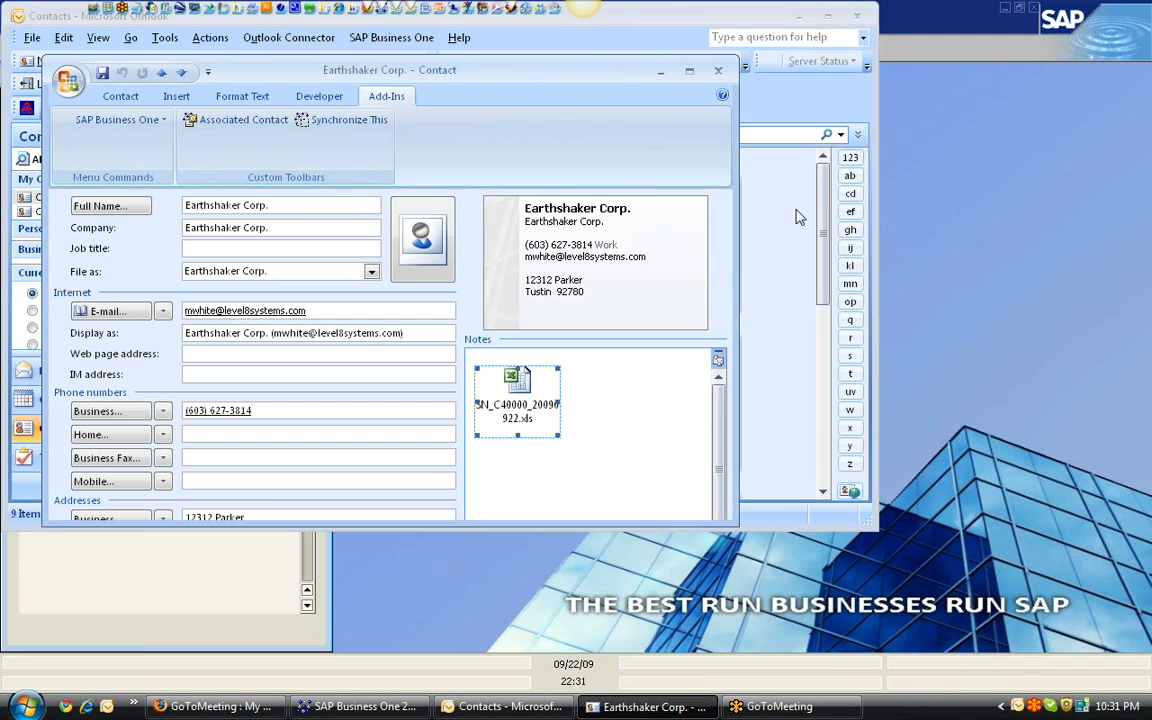
pyautogui.click(718, 70)
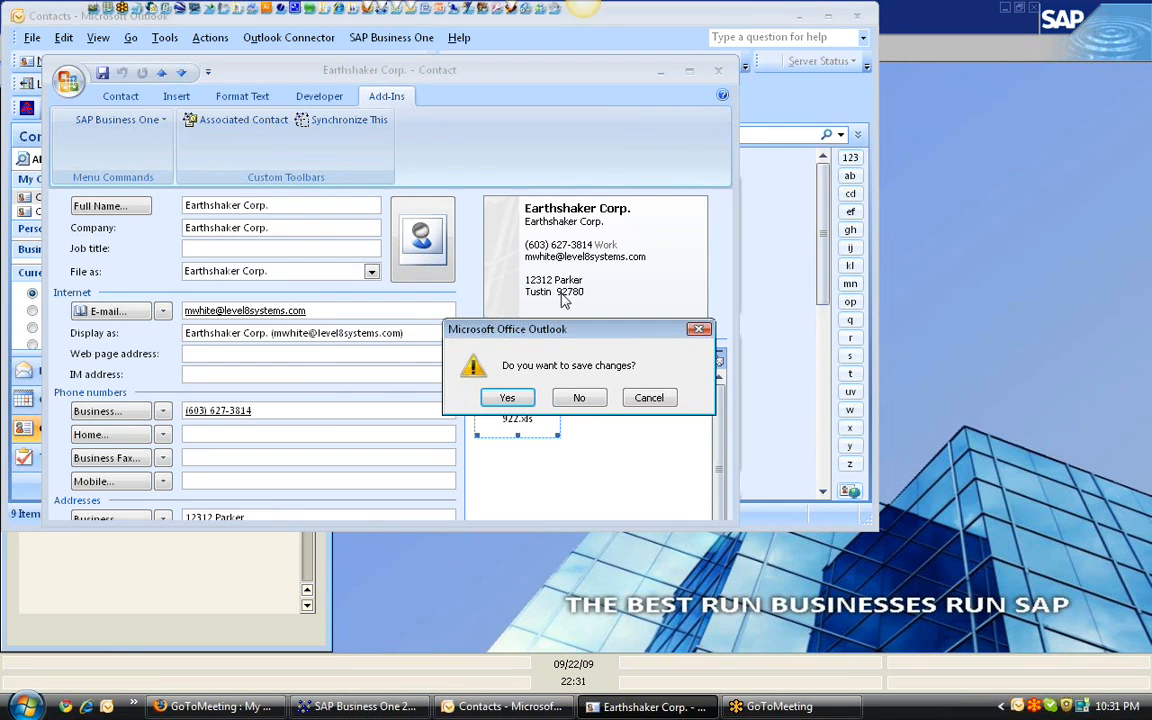
pyautogui.click(582, 398)
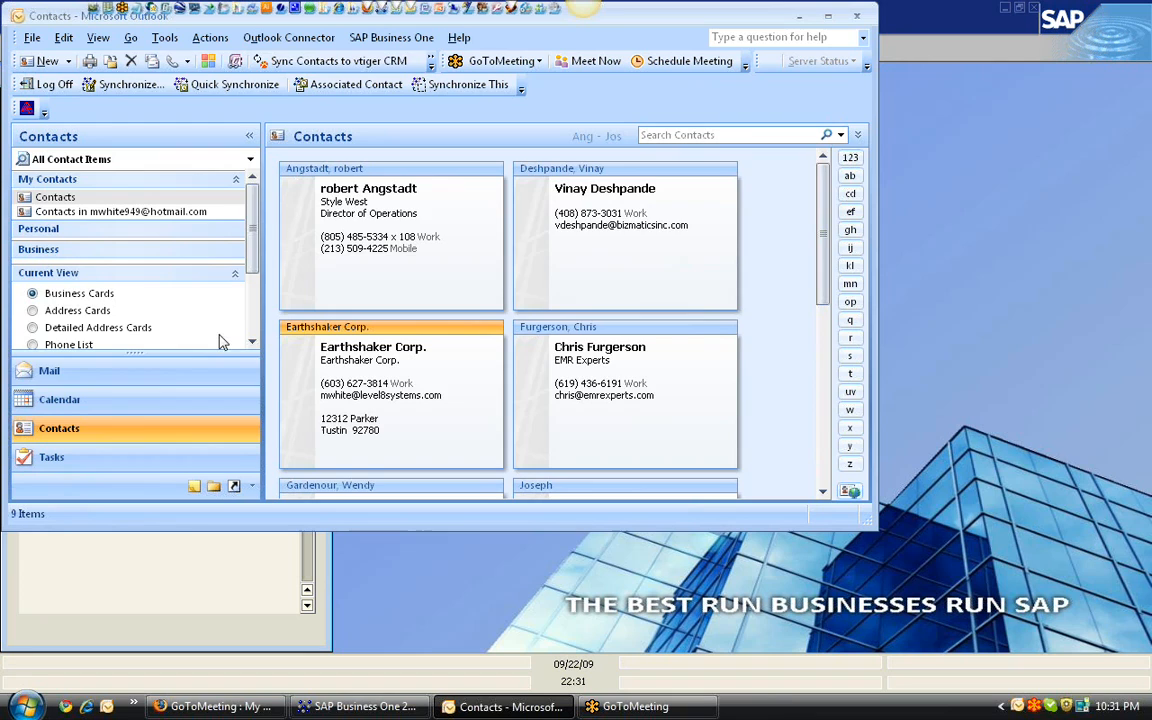
# Step: Open the Click-N-Ship(R) Notification e-mail from the mail Inbox
pyautogui.click(131, 370)
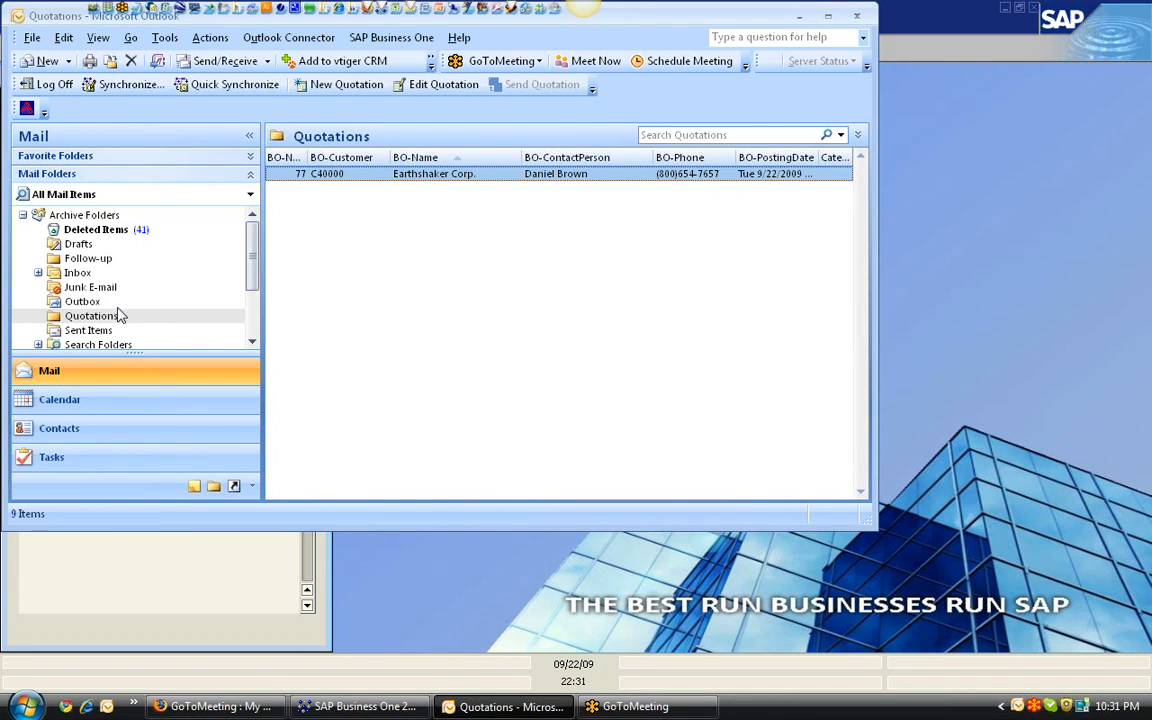
pyautogui.click(78, 272)
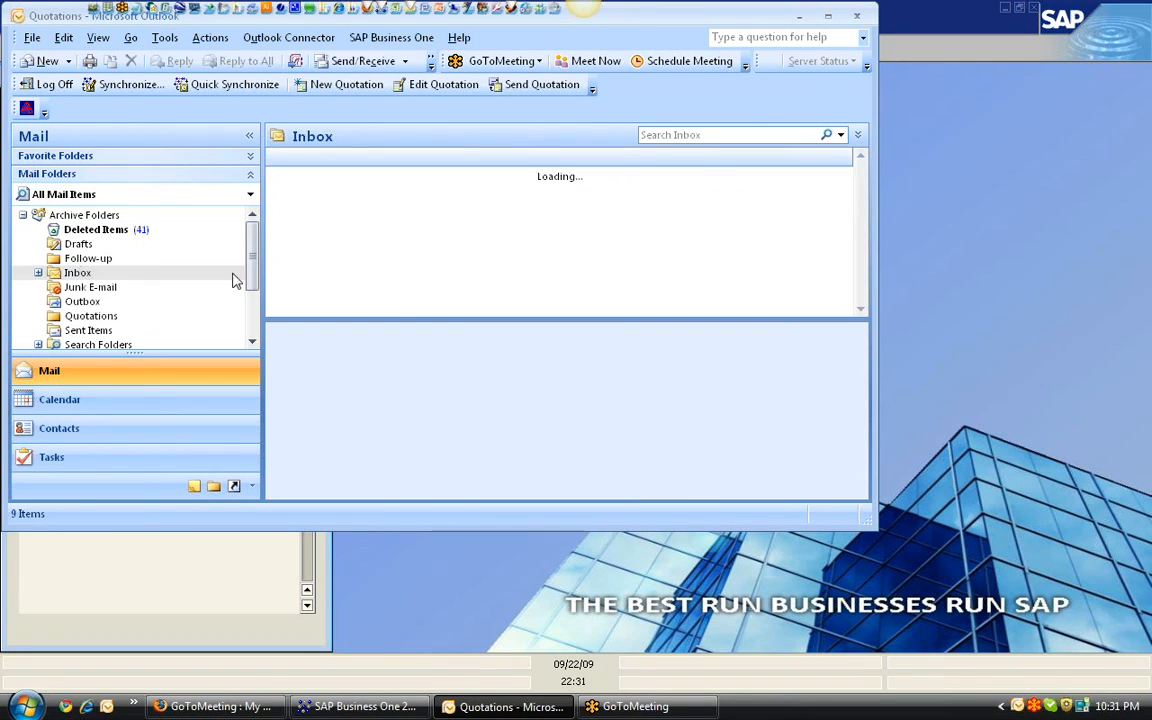
pyautogui.scroll(-2, 440, 290)
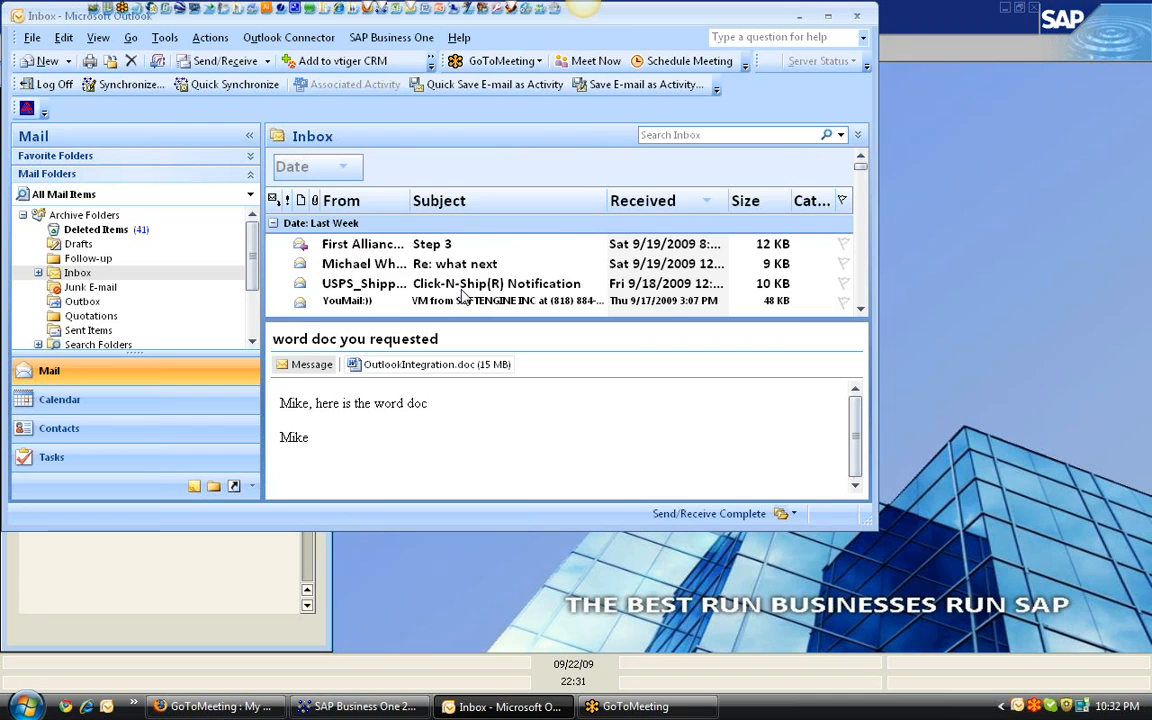
pyautogui.scroll(-1, 457, 287)
pyautogui.doubleClick(457, 228)
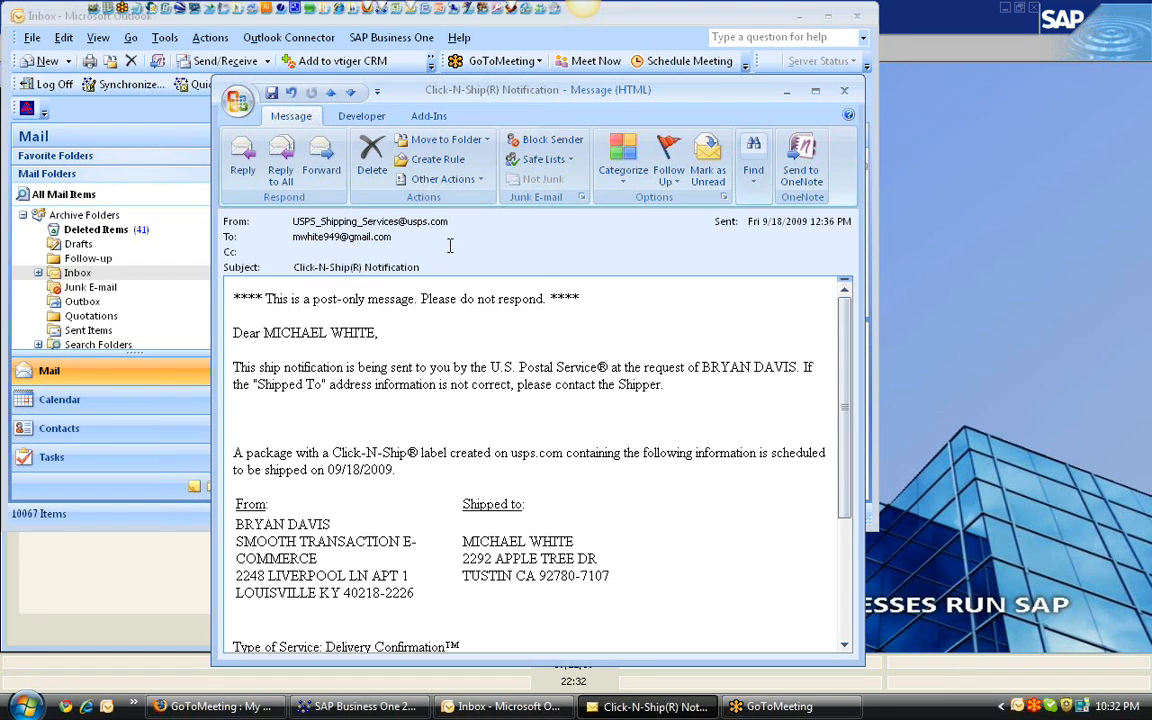
# Step: Save the Click-N-Ship(R) Notification e-mail as an activity for the business partner Earthshaker Corp. and close the message
pyautogui.click(405, 115)
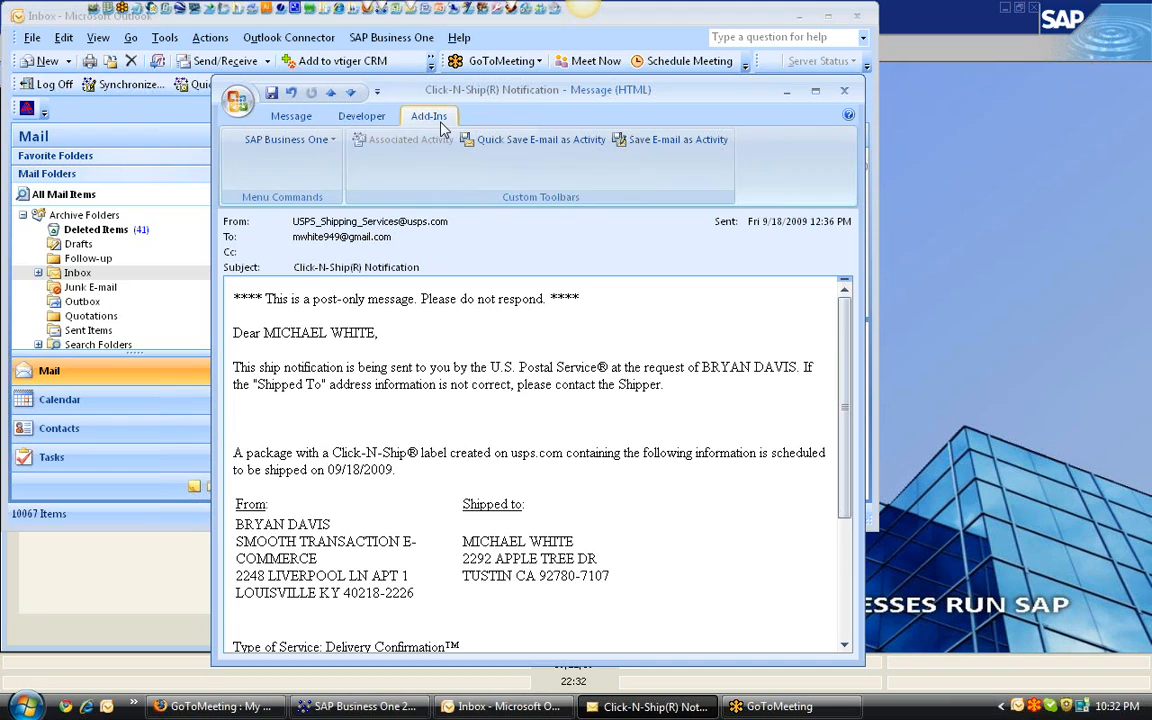
pyautogui.click(671, 142)
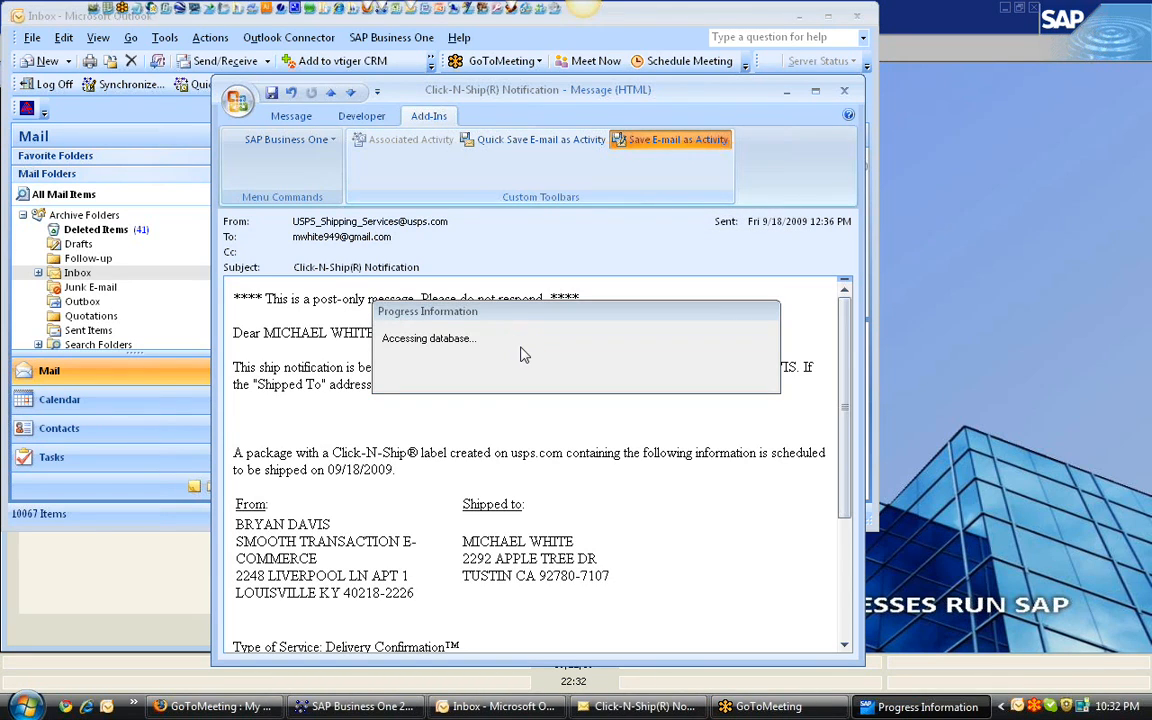
pyautogui.click(665, 294)
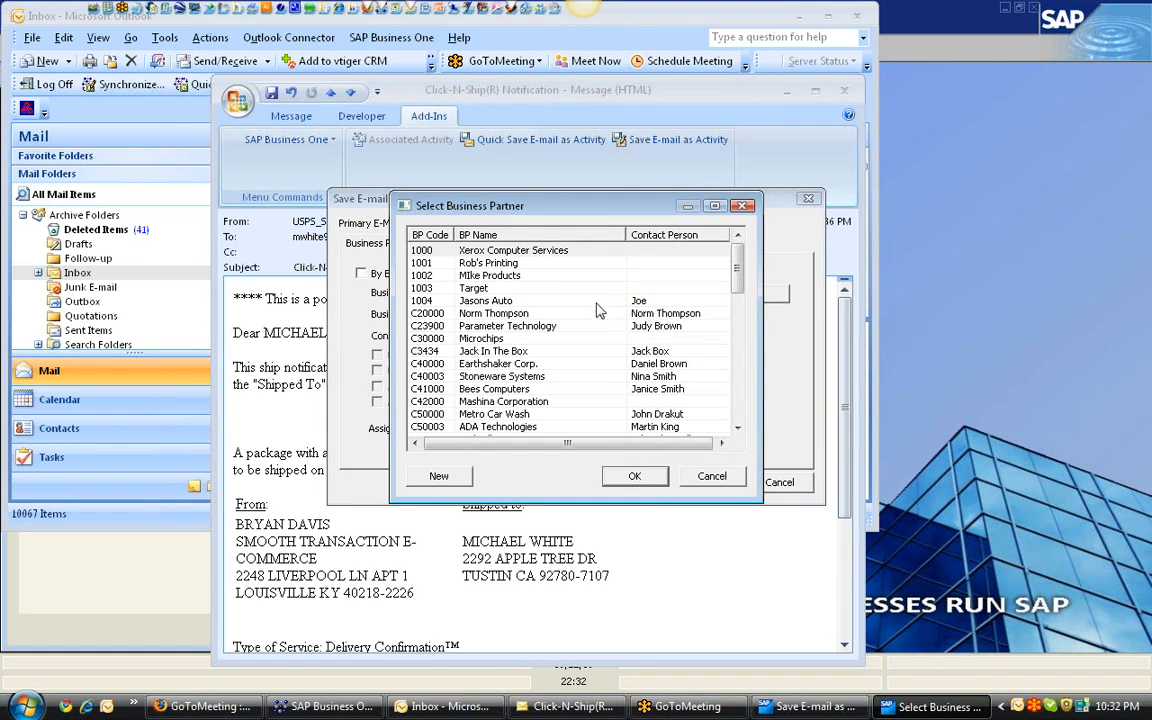
pyautogui.click(522, 364)
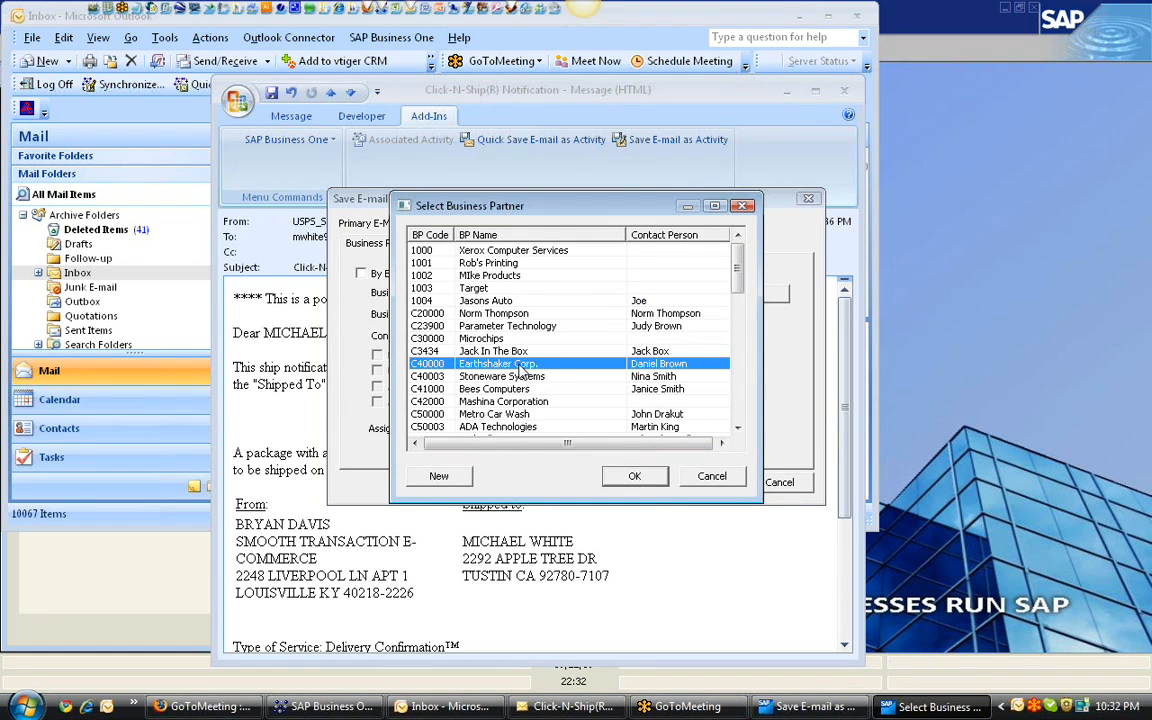
pyautogui.click(634, 477)
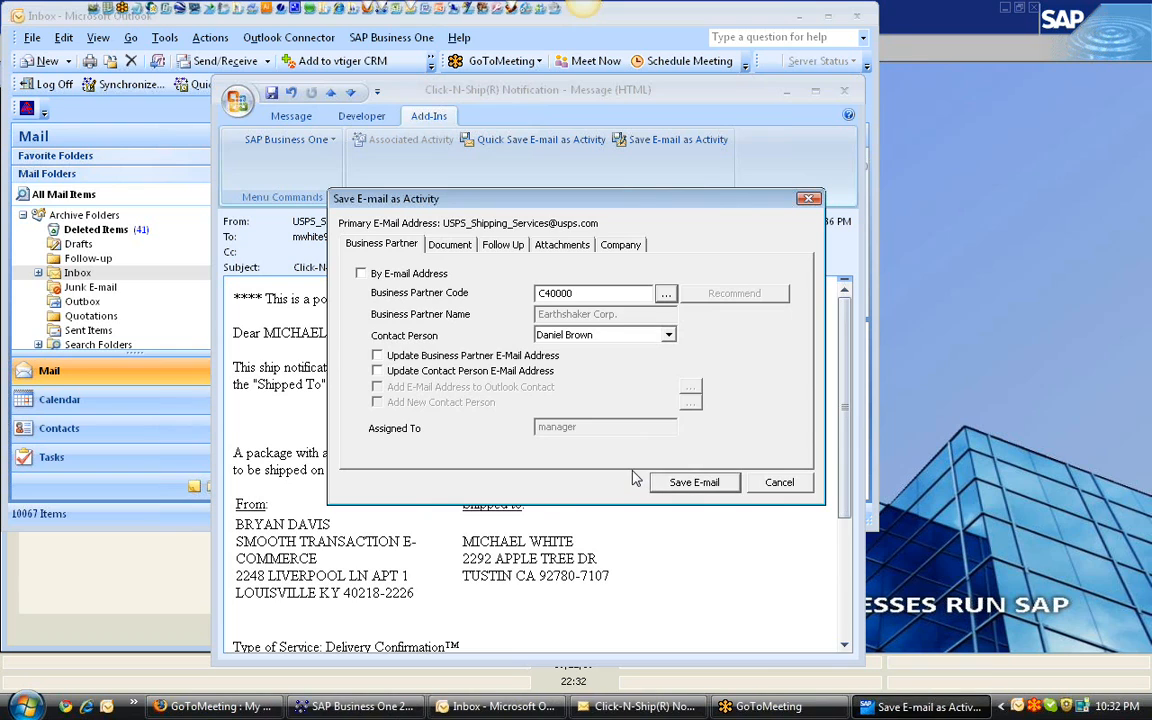
pyautogui.click(689, 483)
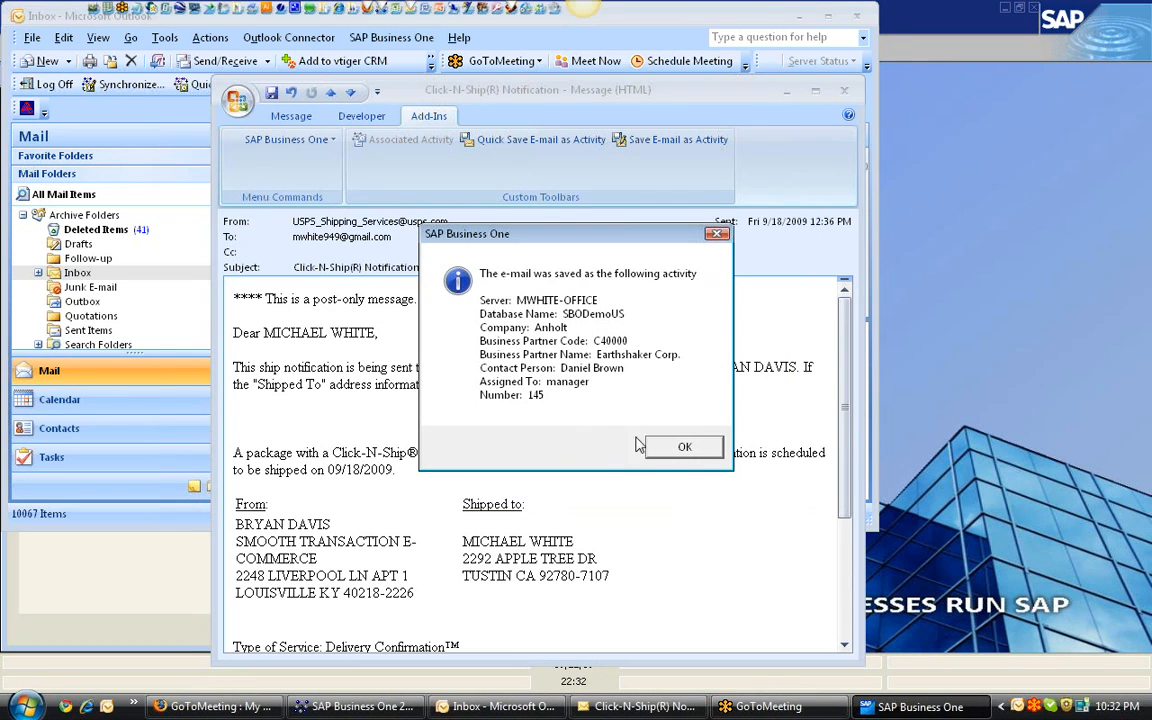
pyautogui.click(685, 447)
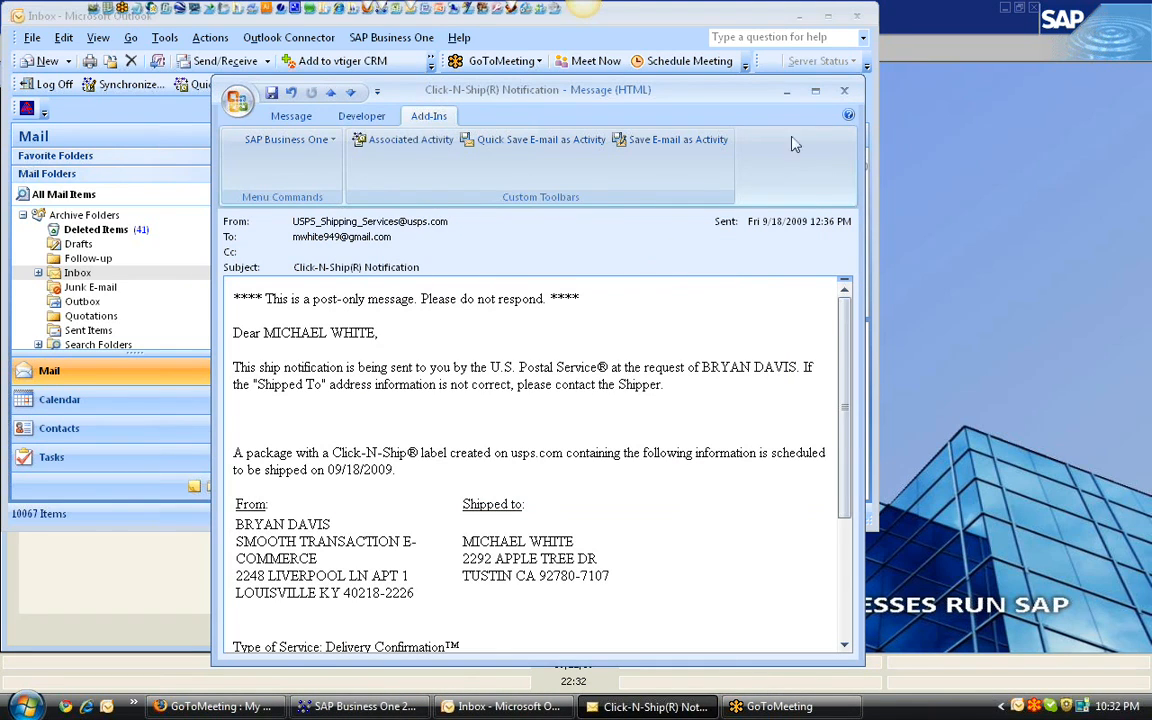
pyautogui.click(845, 94)
# Step: Switch to SAP Business One and open the Business Partner Master Data form
pyautogui.click(799, 16)
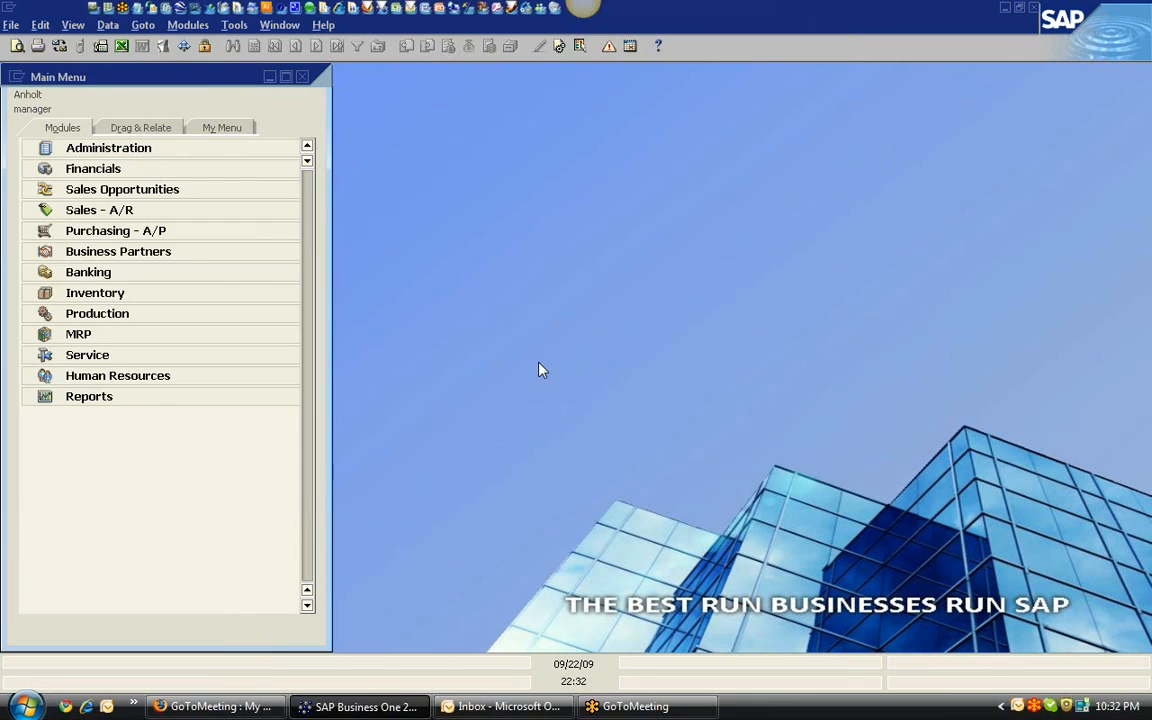
pyautogui.click(108, 252)
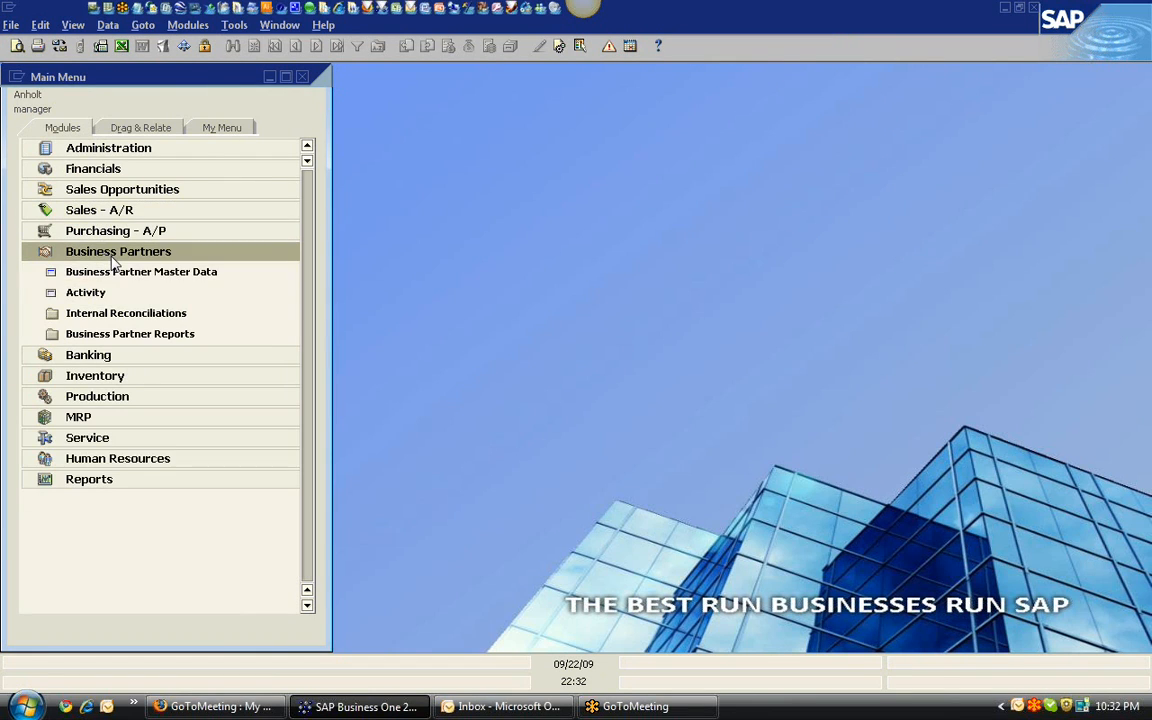
pyautogui.click(117, 274)
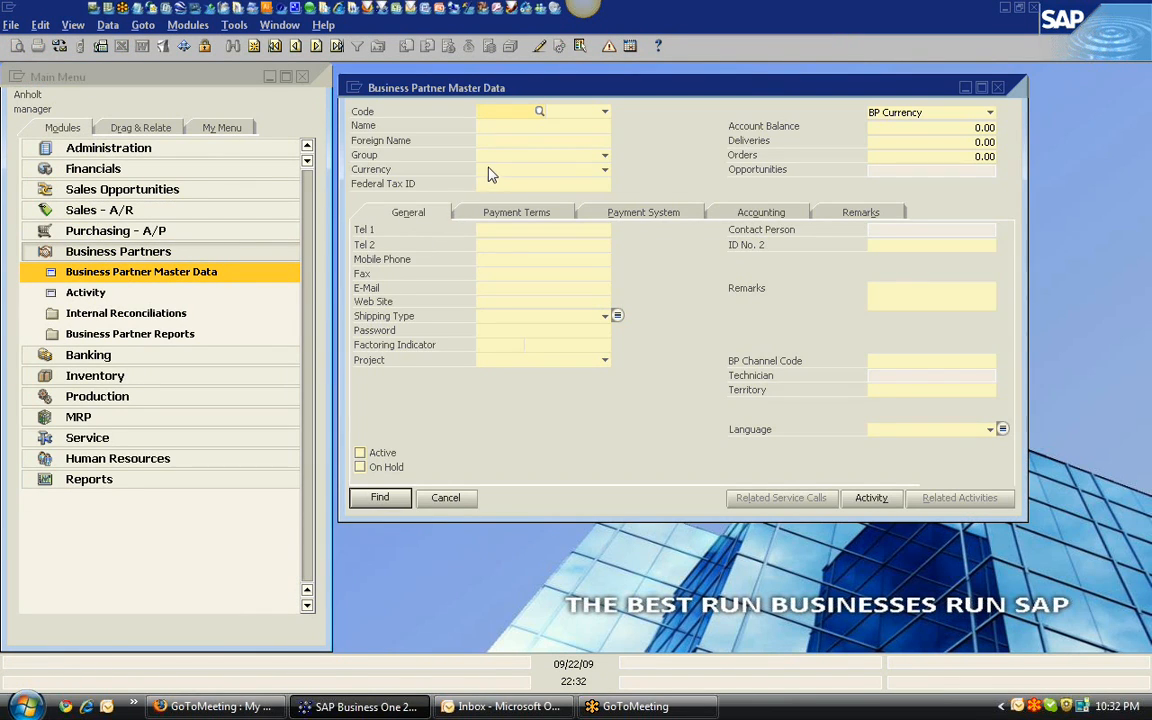
# Step: Try to find the customer by its business partner code
pyautogui.write('c4000')
pyautogui.click(380, 497)
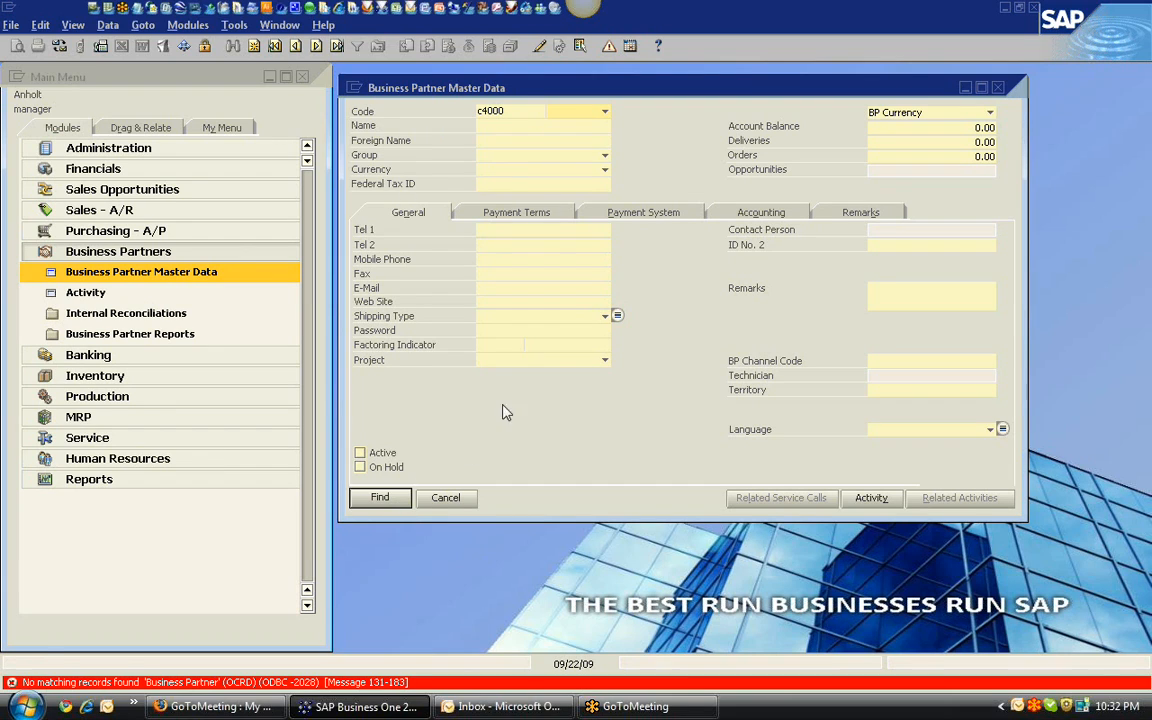
pyautogui.press('BackSpace')
# Step: Find business partners by the name "earth*" and open the customer record Earthshaker Corp
pyautogui.click(521, 124)
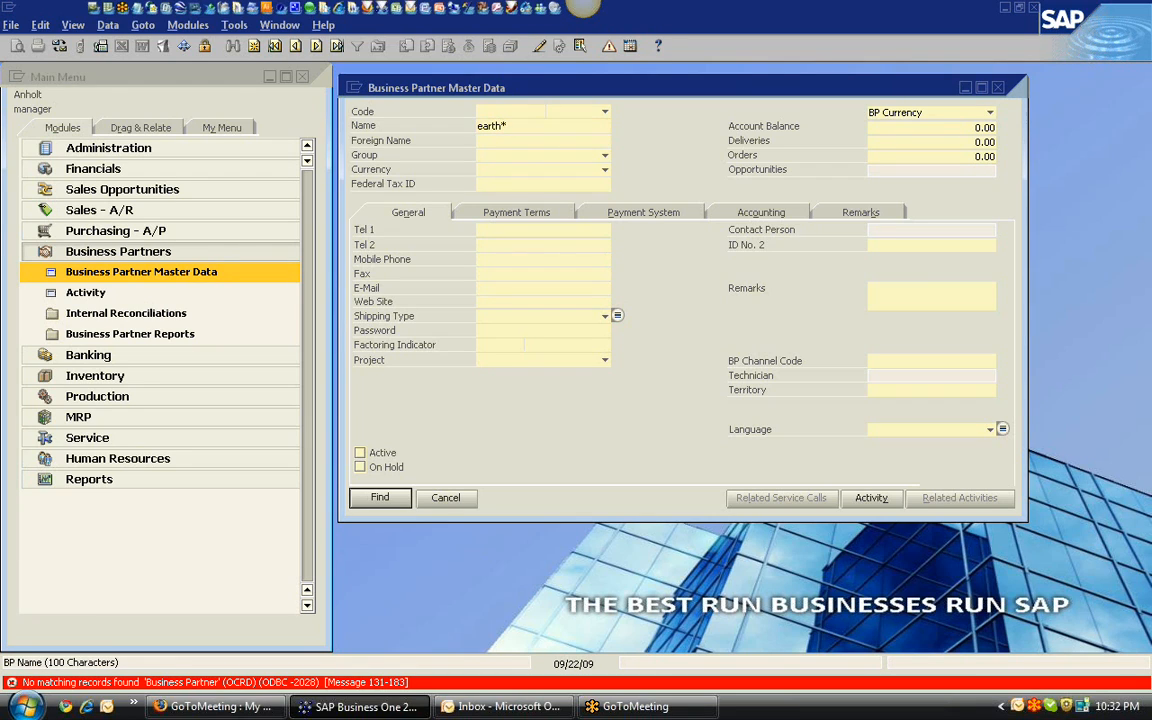
pyautogui.press('Tab')
pyautogui.click(383, 497)
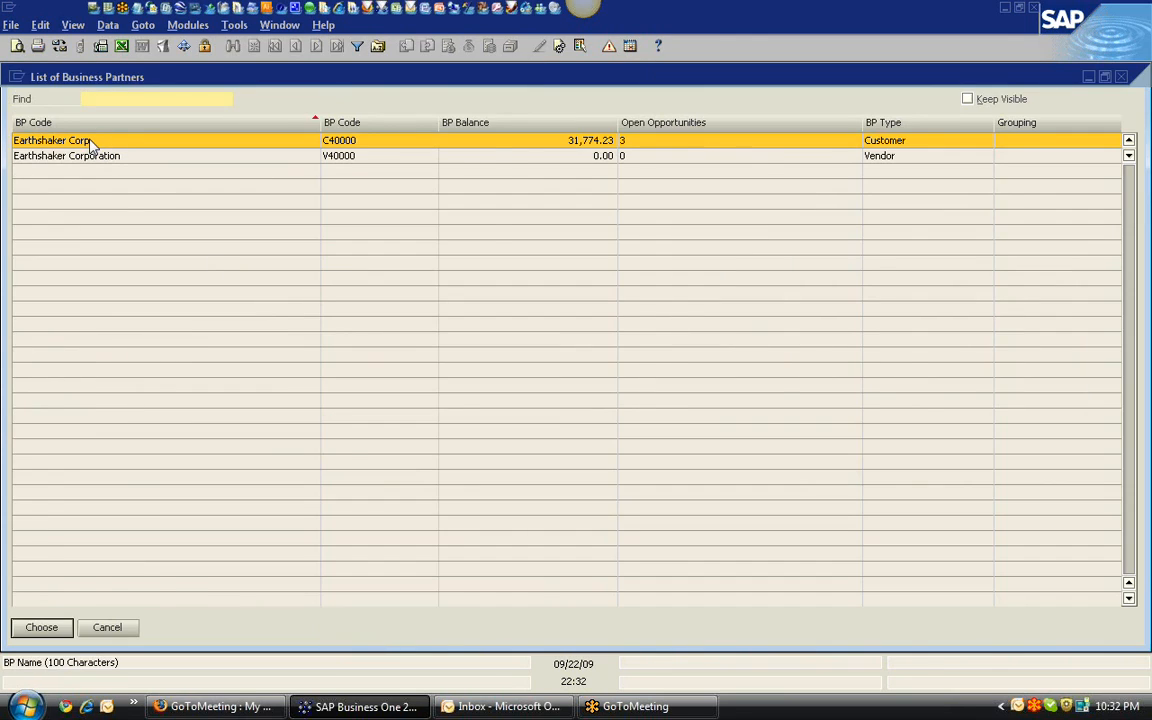
pyautogui.doubleClick(90, 143)
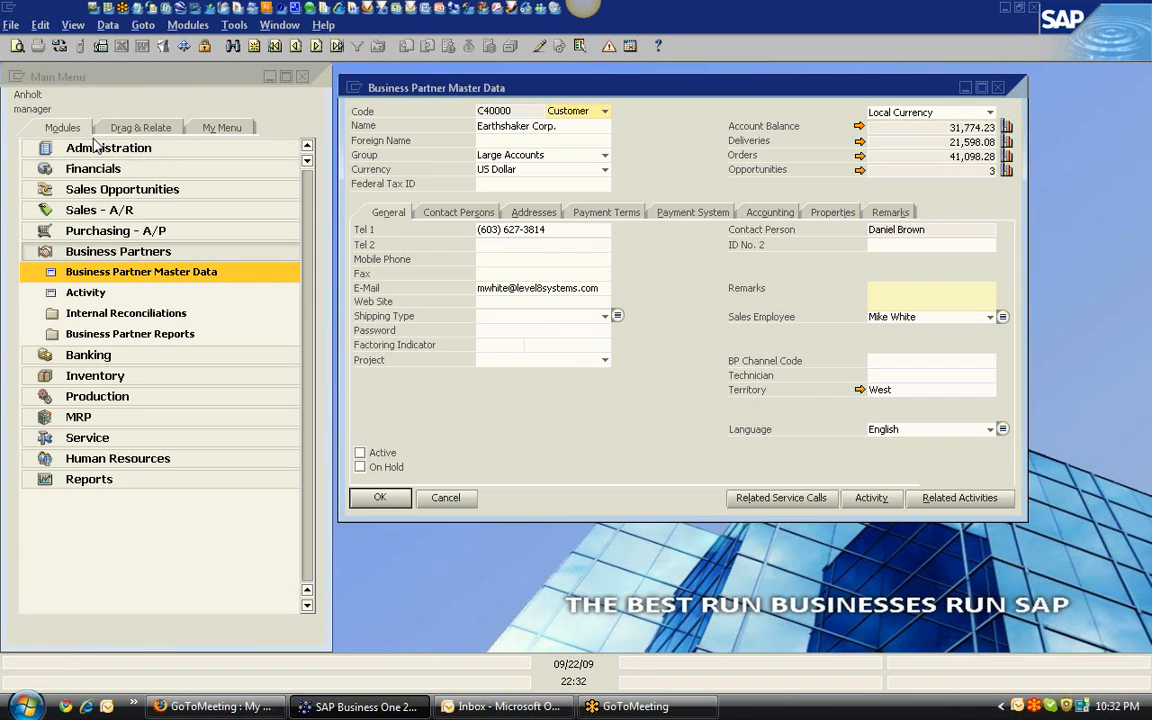
# Step: Open the Click-N-Ship(R) Notification entry from Earthshaker Corp.'s related activities and view its e-mail content
pyautogui.click(960, 498)
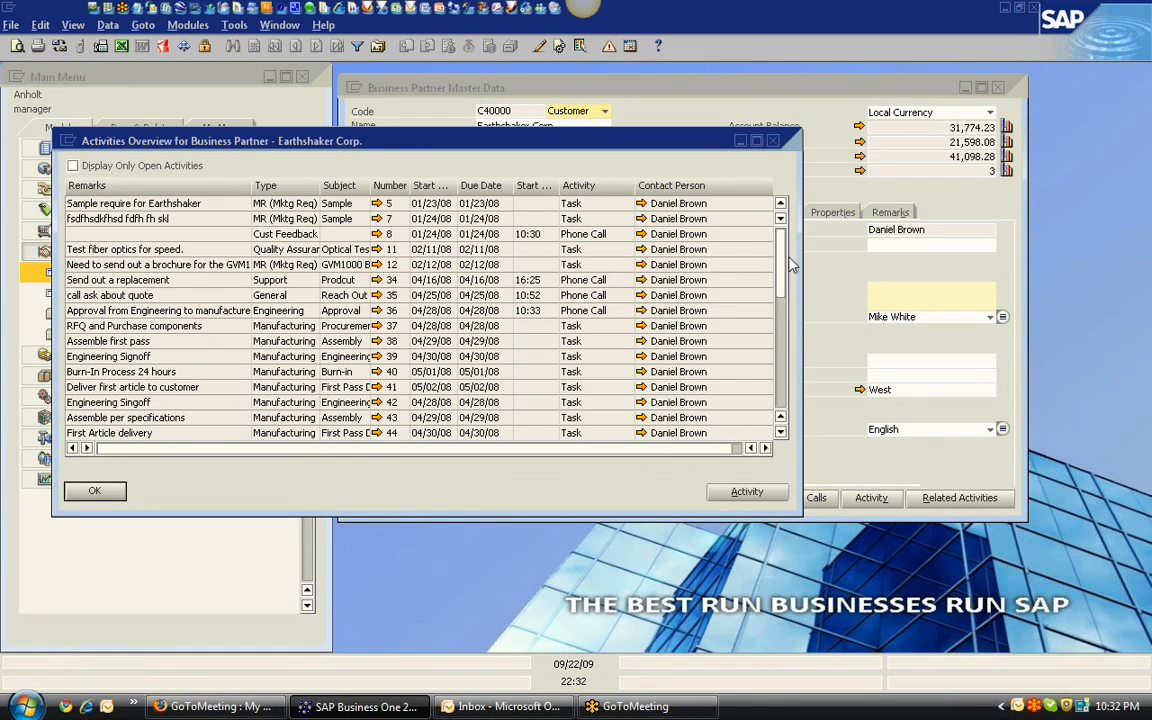
pyautogui.scroll(-10, 750, 310)
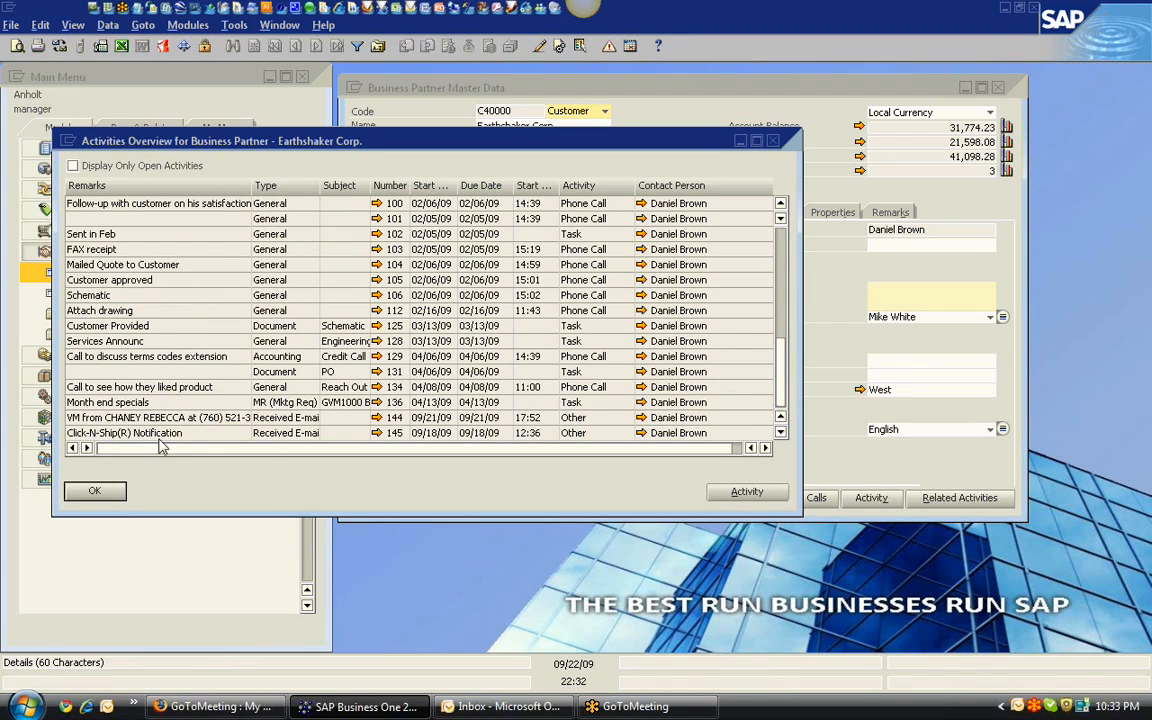
pyautogui.click(343, 437)
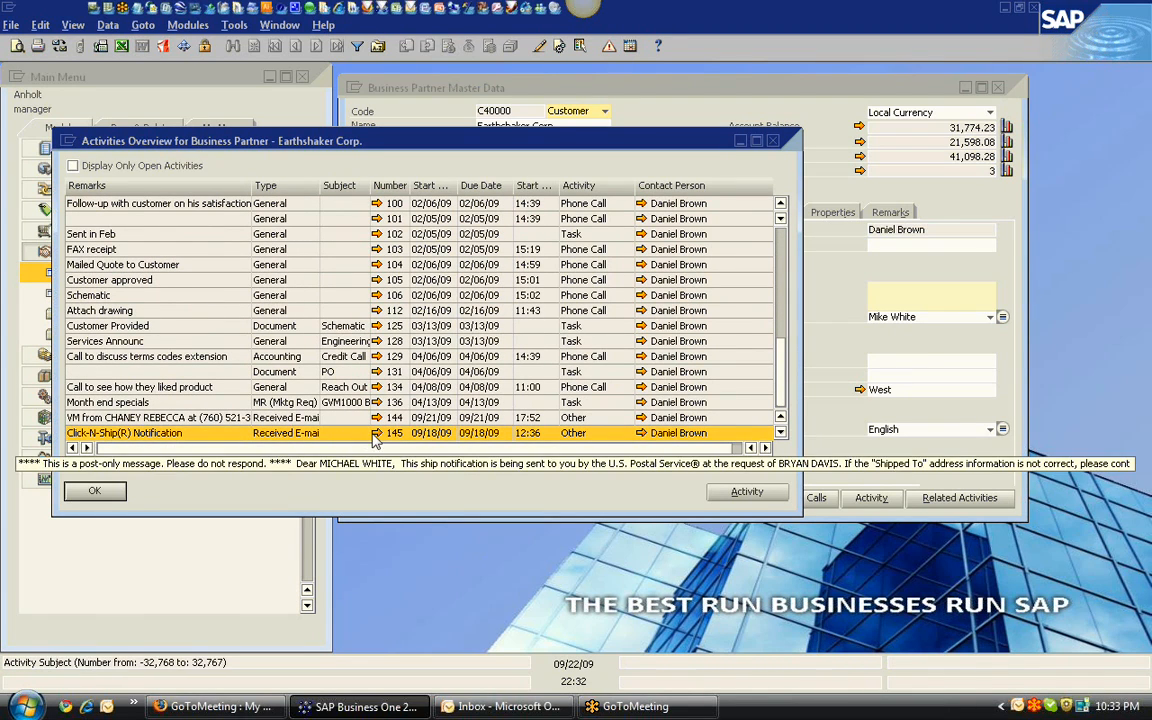
pyautogui.click(378, 434)
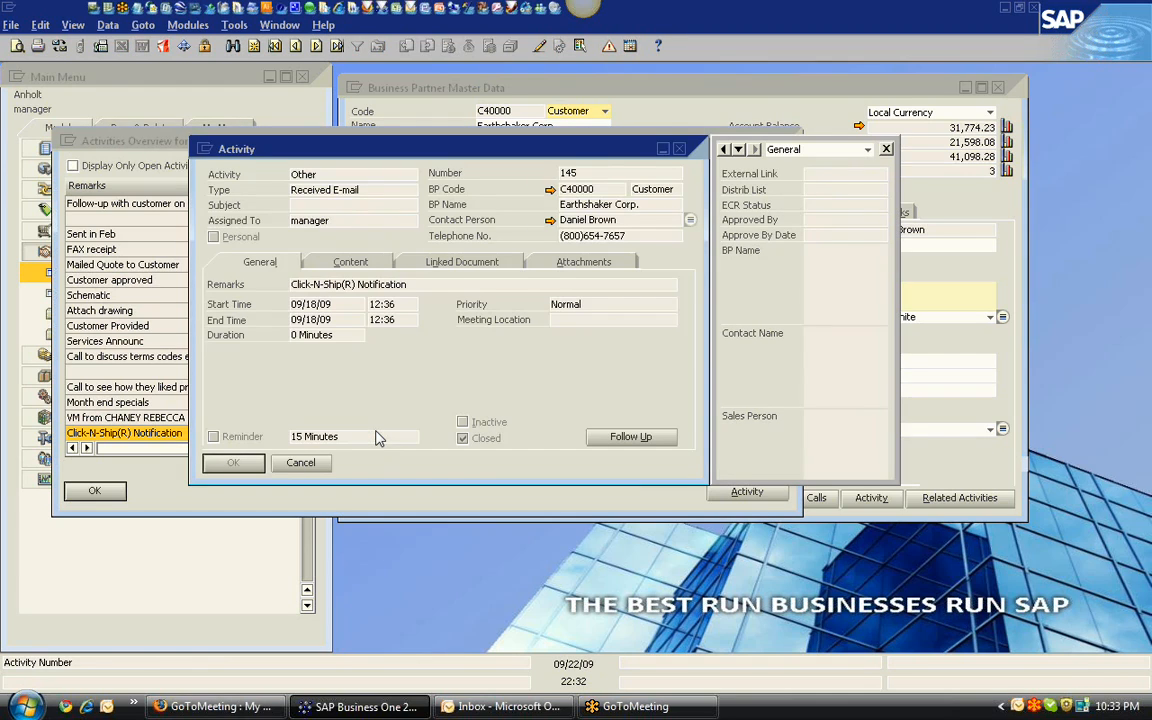
pyautogui.click(354, 264)
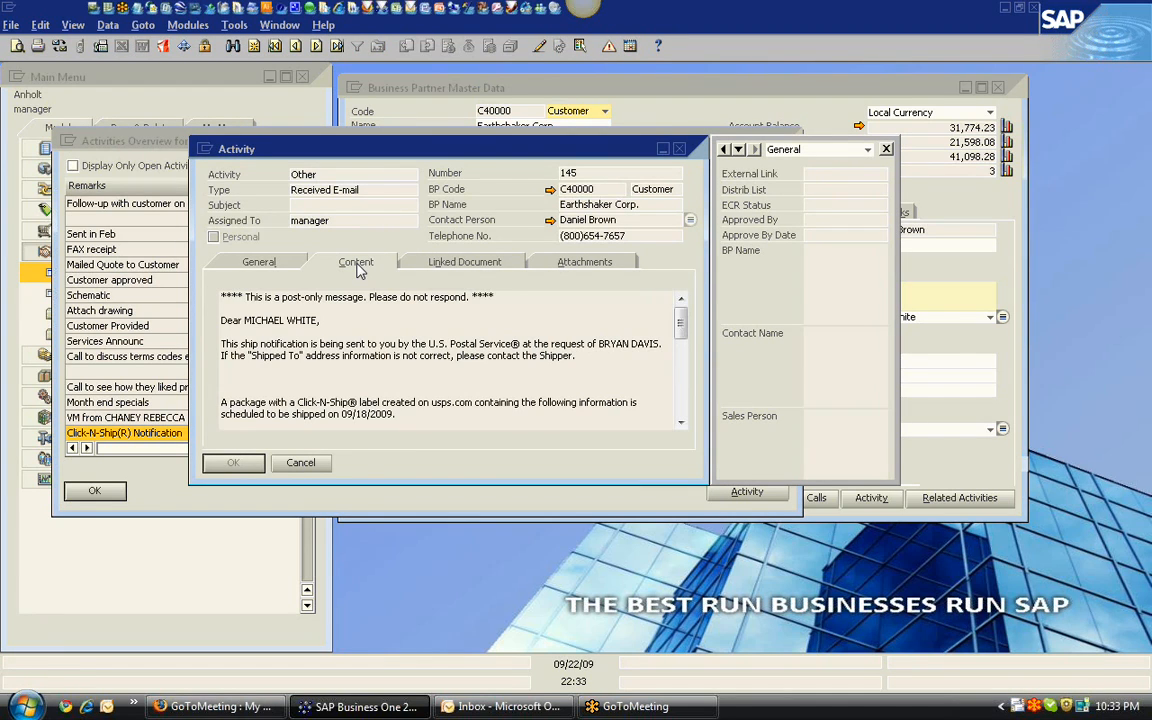
# Step: Close the activity, the activities overview and the Earthshaker Corp. record, and collapse the Business Partners module
pyautogui.click(300, 462)
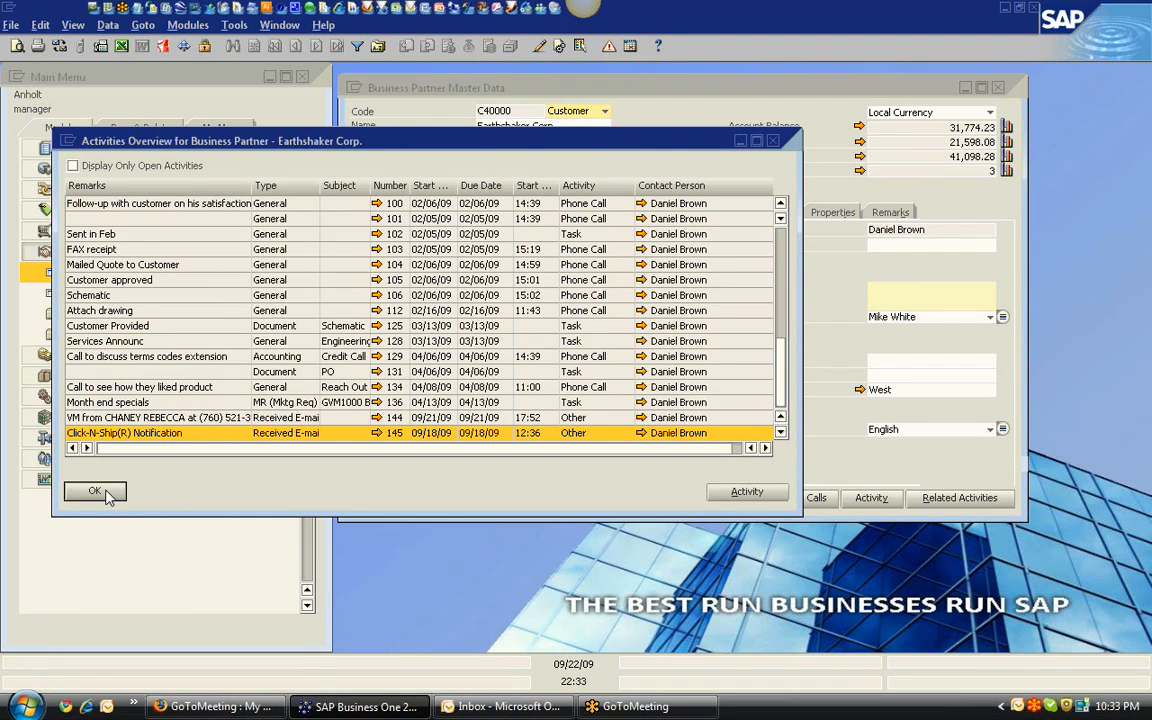
pyautogui.click(95, 491)
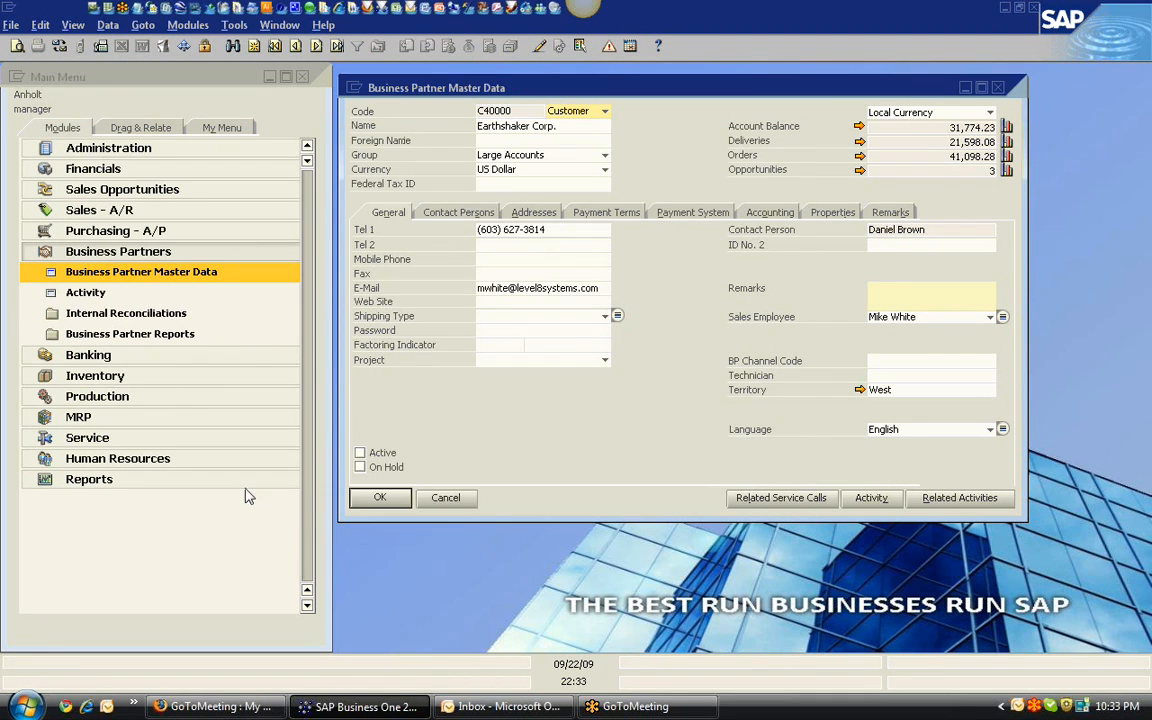
pyautogui.click(446, 498)
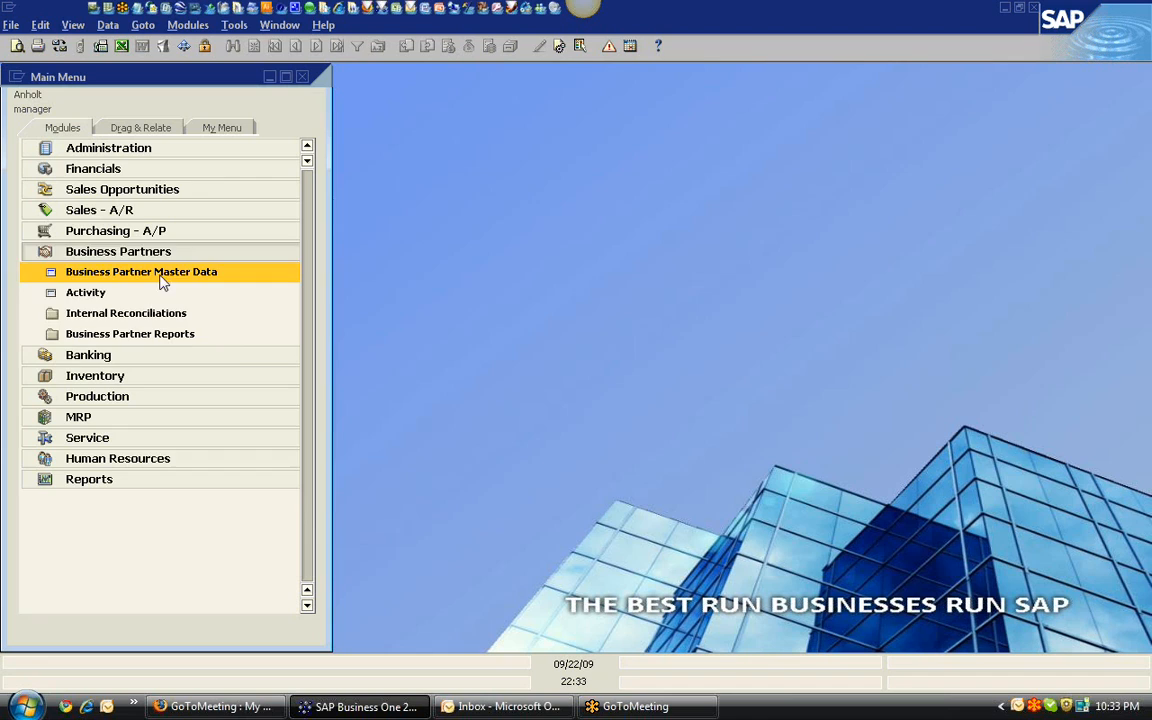
pyautogui.click(158, 251)
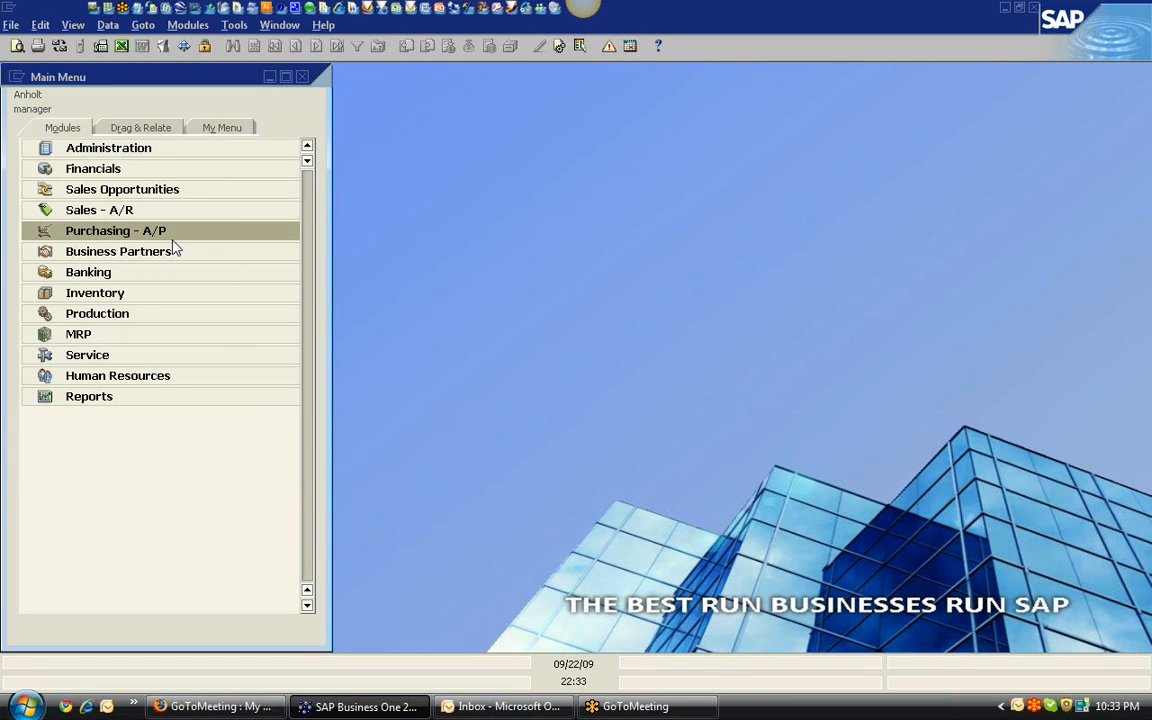